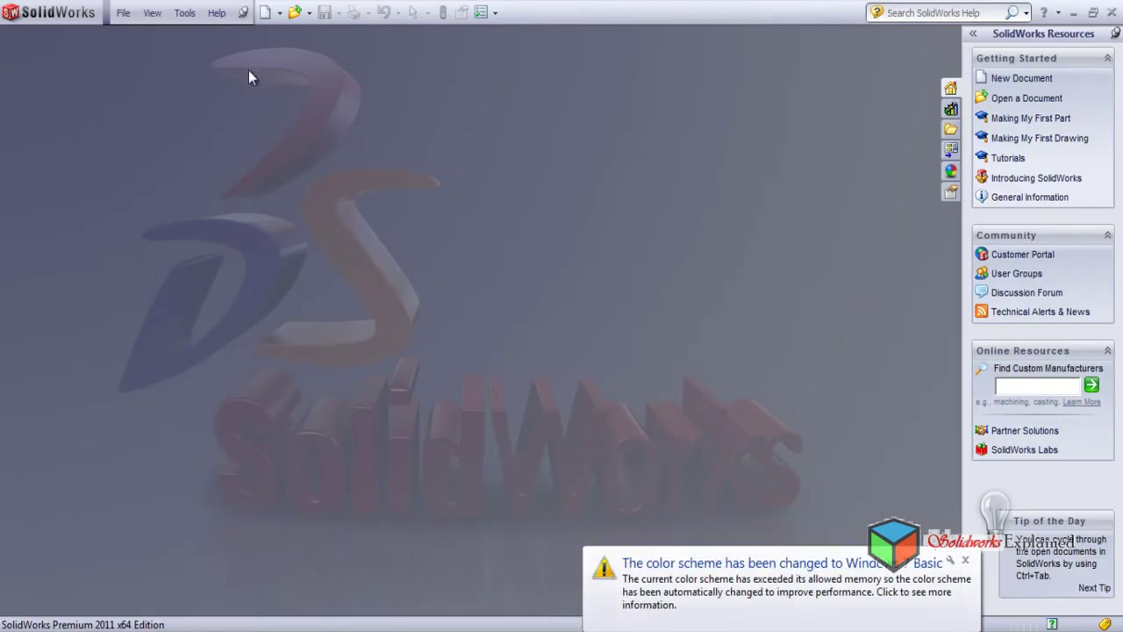
Create a new part document from the tutorial part template and dismiss the color scheme notification.
{"action": "left_click", "coordinate": [266, 13]}
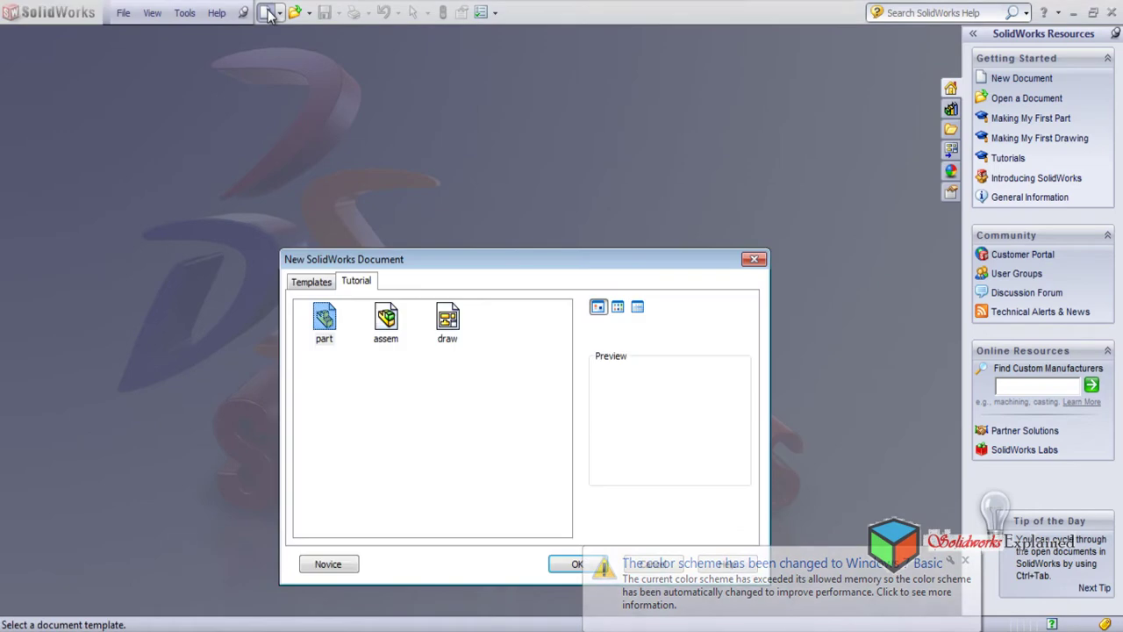
{"action": "left_click", "coordinate": [567, 563]}
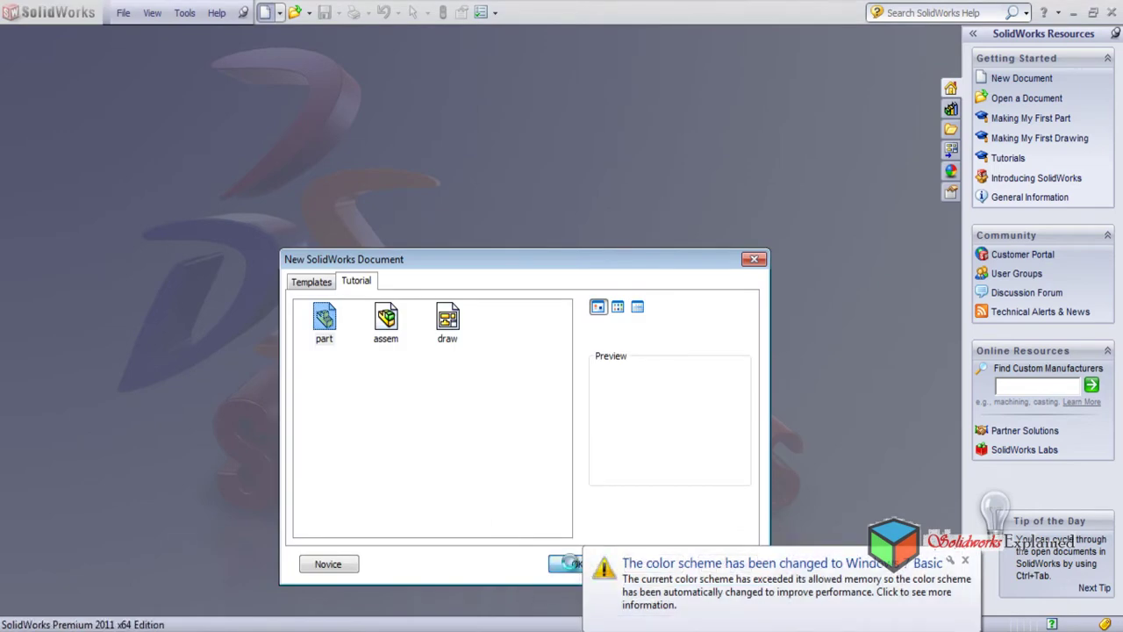
{"action": "left_click", "coordinate": [966, 562]}
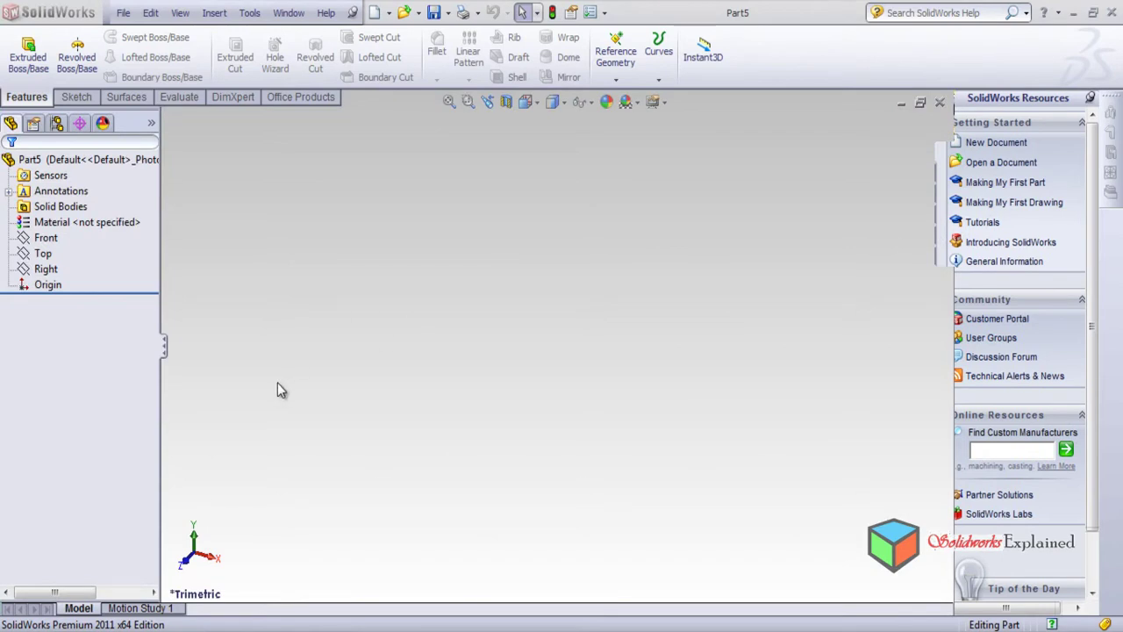
Start a sketch on the Front plane and draw a circle centred on the origin with a 60 mm radius.
{"action": "left_click", "coordinate": [45, 242]}
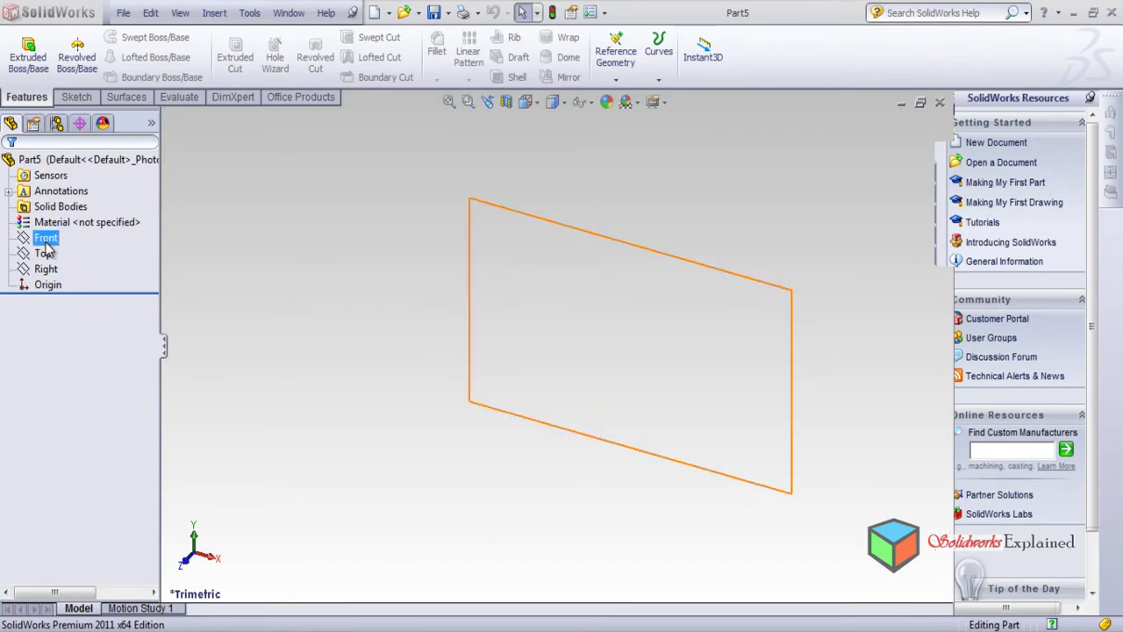
{"action": "left_click", "coordinate": [63, 212]}
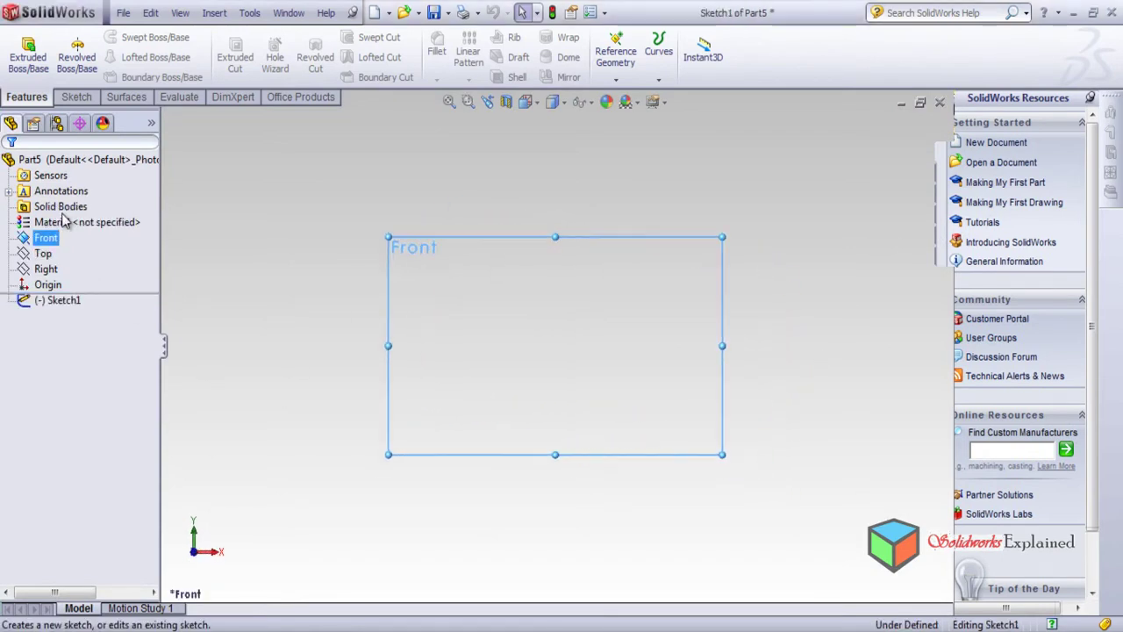
{"action": "left_click", "coordinate": [127, 37]}
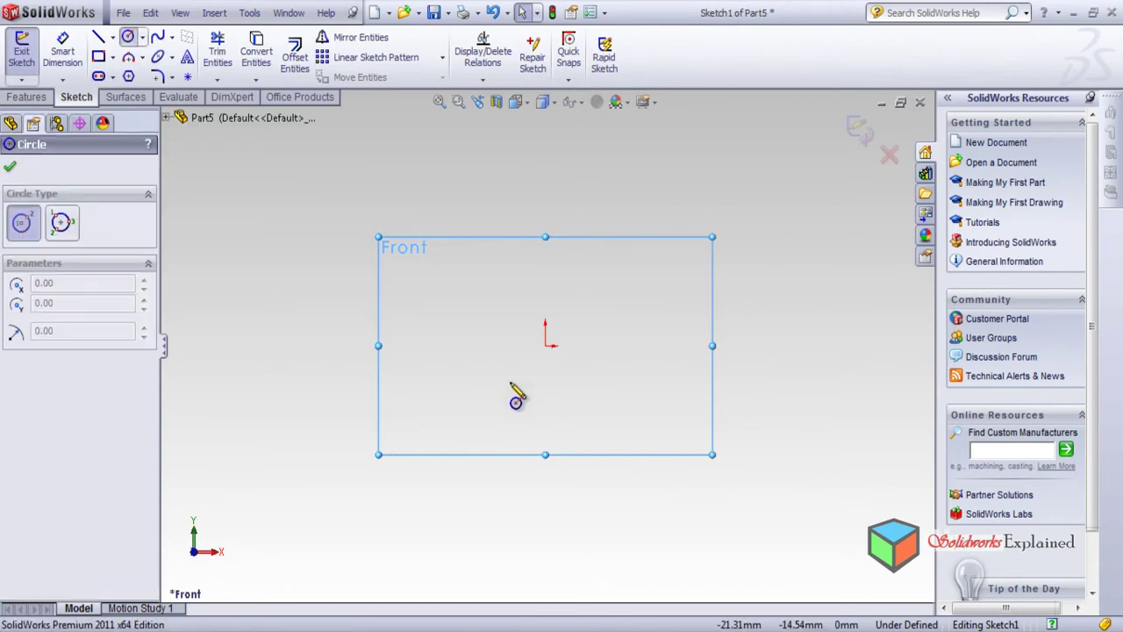
{"action": "left_click", "coordinate": [544, 345]}
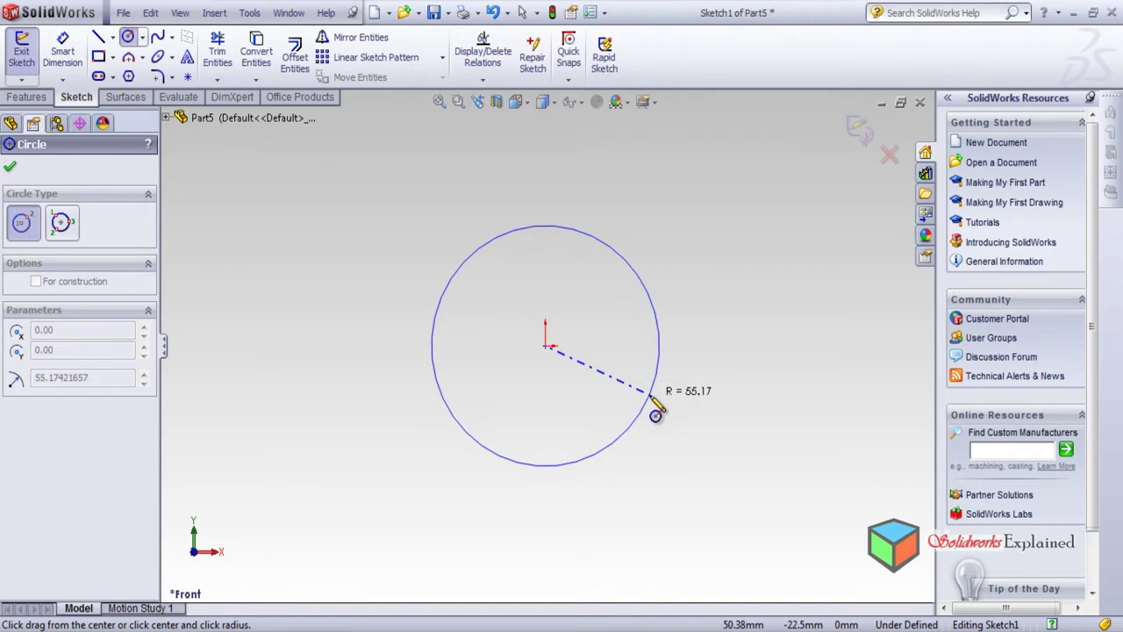
{"action": "left_click", "coordinate": [650, 396]}
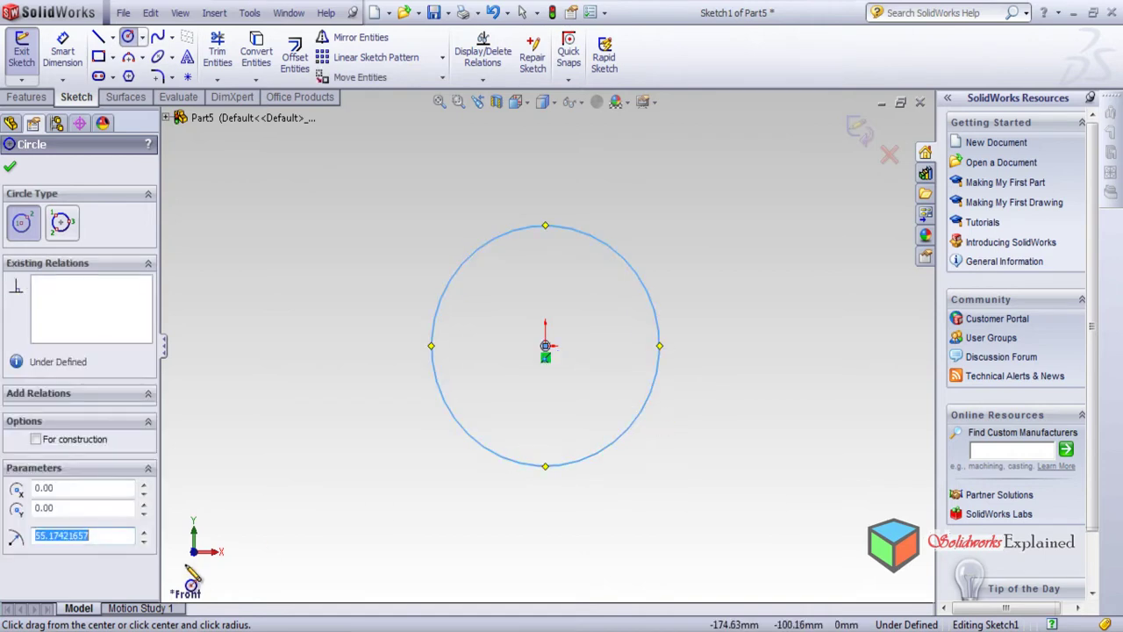
{"action": "type", "text": "60"}
{"action": "key", "text": "Return"}
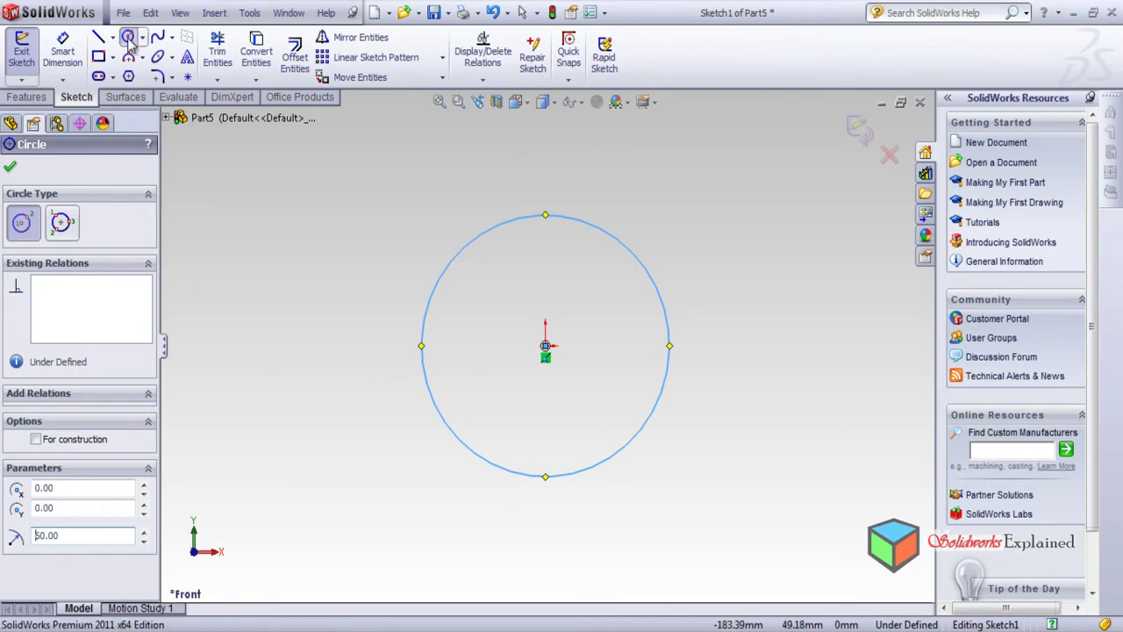
Draw a second circle centred on the origin inside the first one and set its radius to 50 mm.
{"action": "left_click", "coordinate": [546, 346]}
{"action": "left_click", "coordinate": [602, 425]}
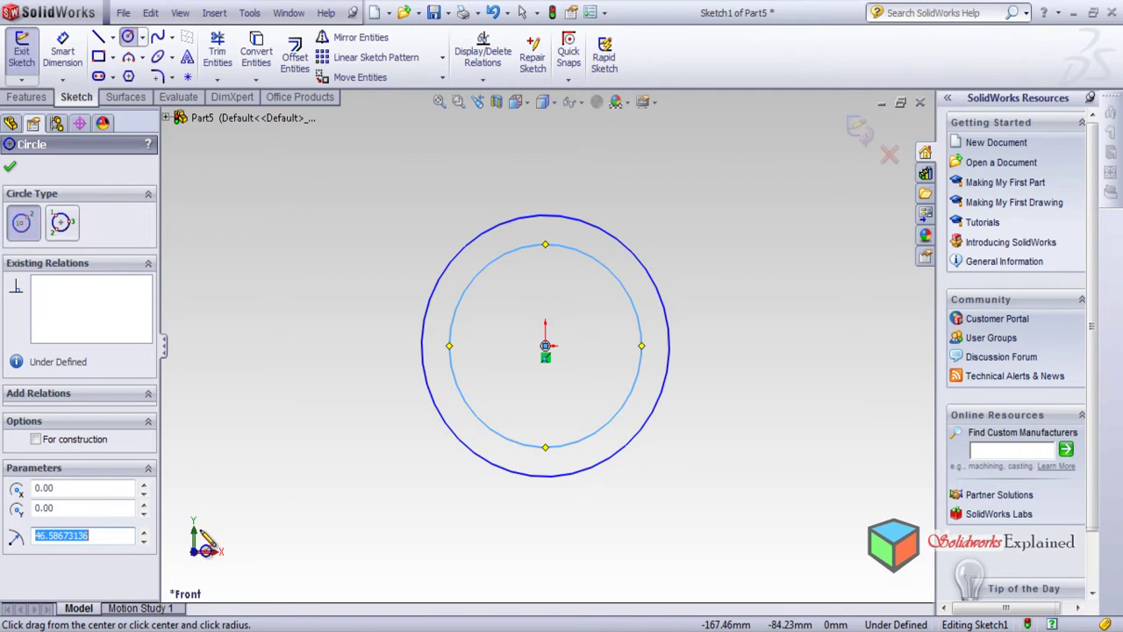
{"action": "type", "text": "50"}
{"action": "key", "text": "Return"}
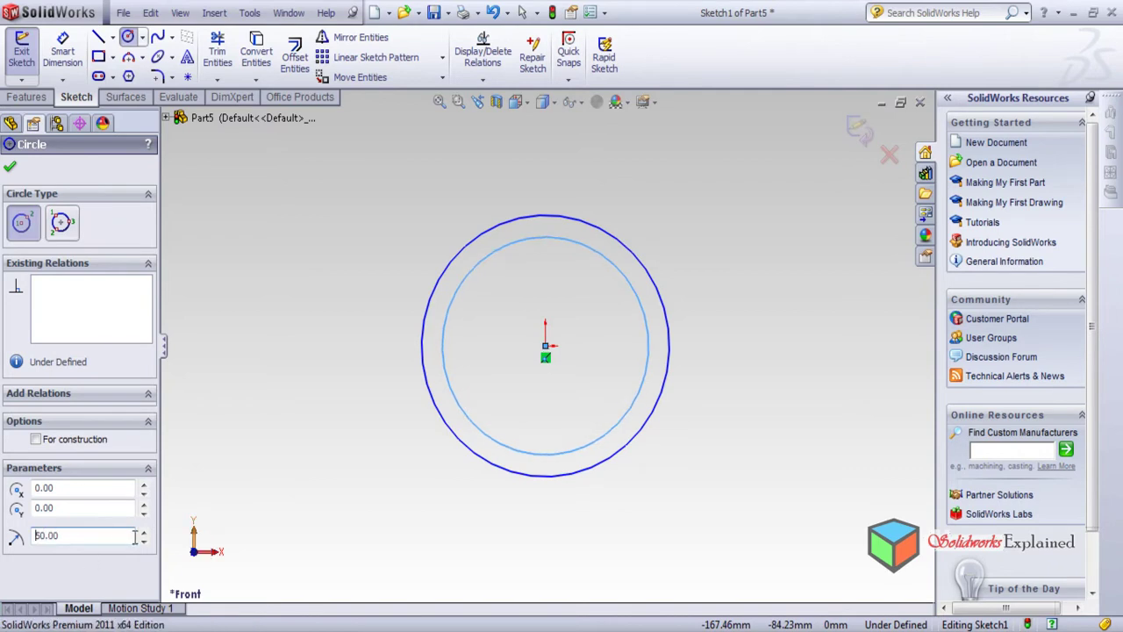
Extrude the ring profile as a blind boss 400 mm deep to form a tube.
{"action": "left_click", "coordinate": [25, 96]}
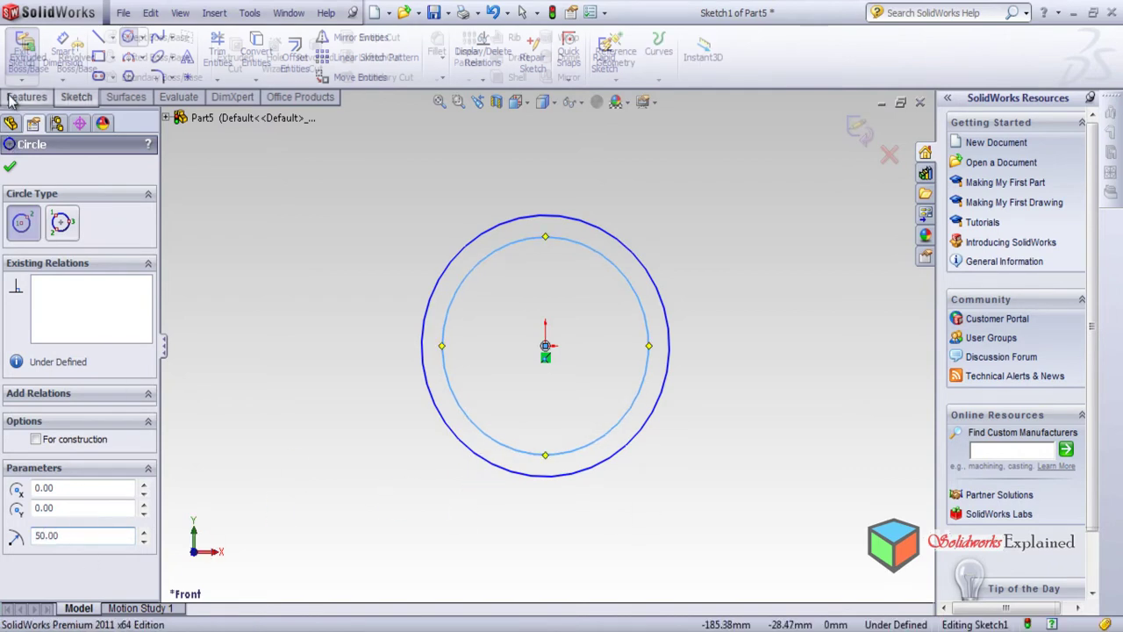
{"action": "left_click", "coordinate": [26, 53]}
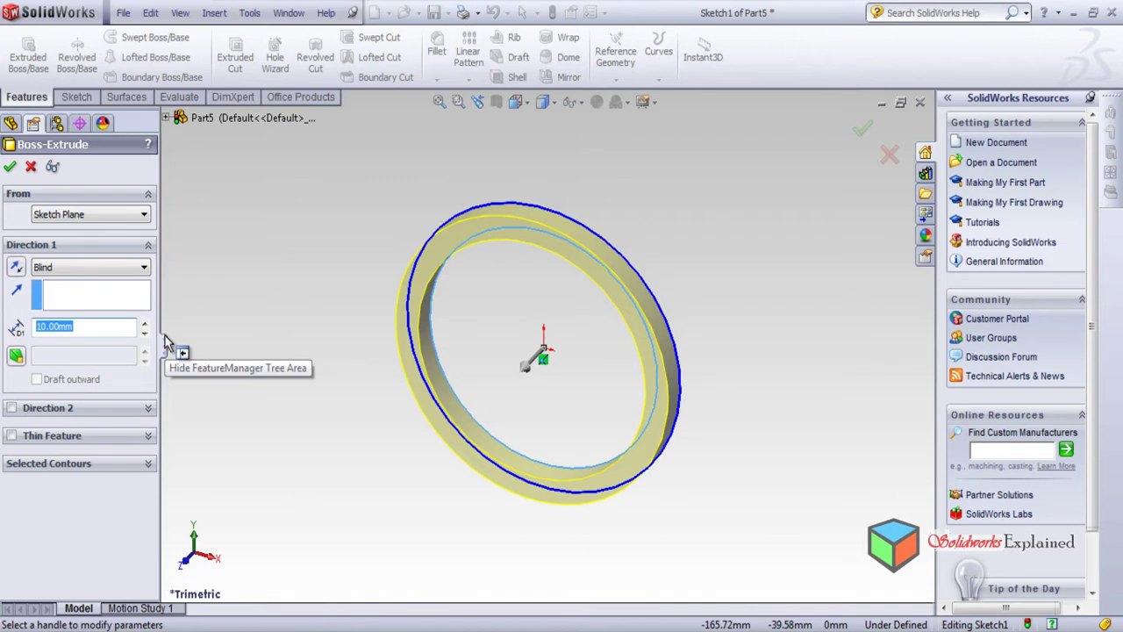
{"action": "type", "text": "400"}
{"action": "key", "text": "Return"}
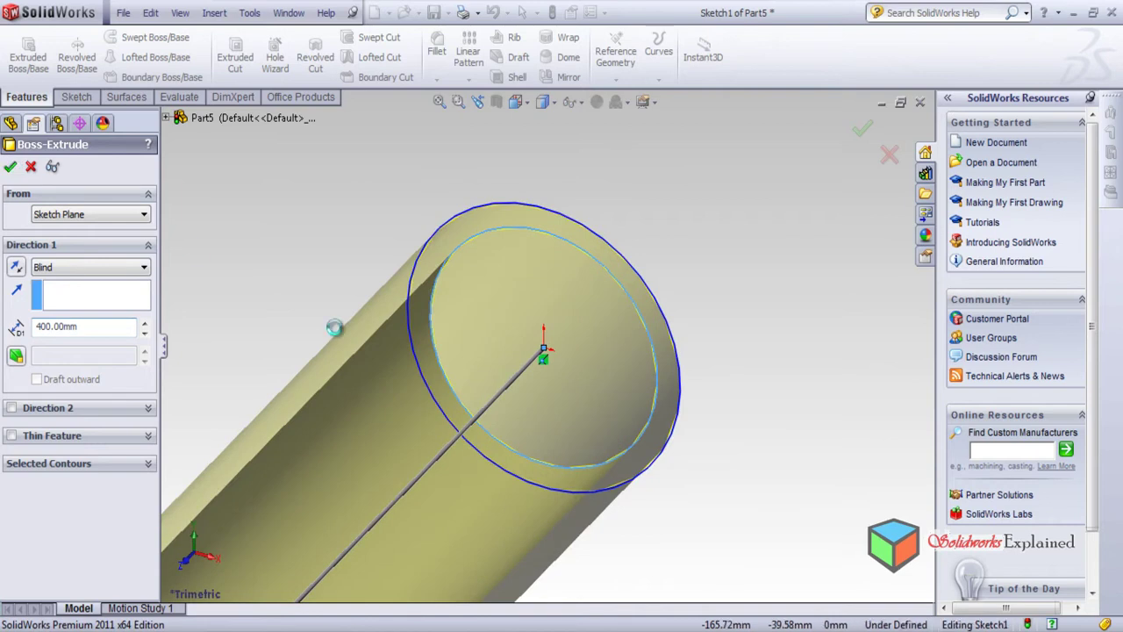
Try to start a sketch from the inner circular edge at the tube's front end.
{"action": "scroll", "coordinate": [438, 386], "scroll_direction": "up", "scroll_amount": 6}
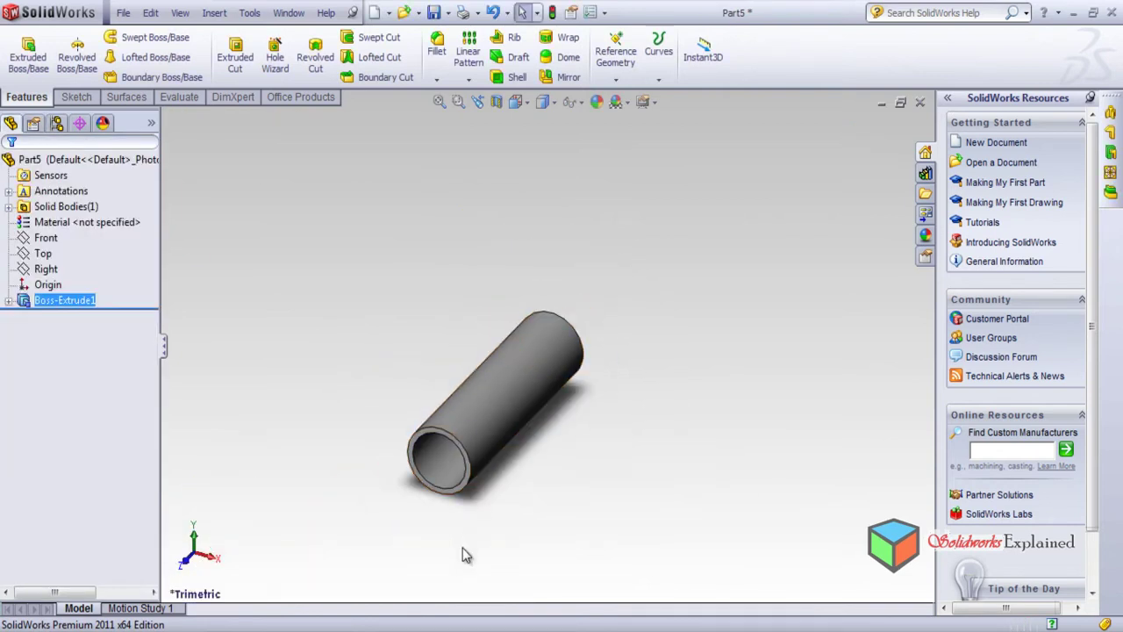
{"action": "scroll", "coordinate": [463, 548], "scroll_direction": "down", "scroll_amount": 3}
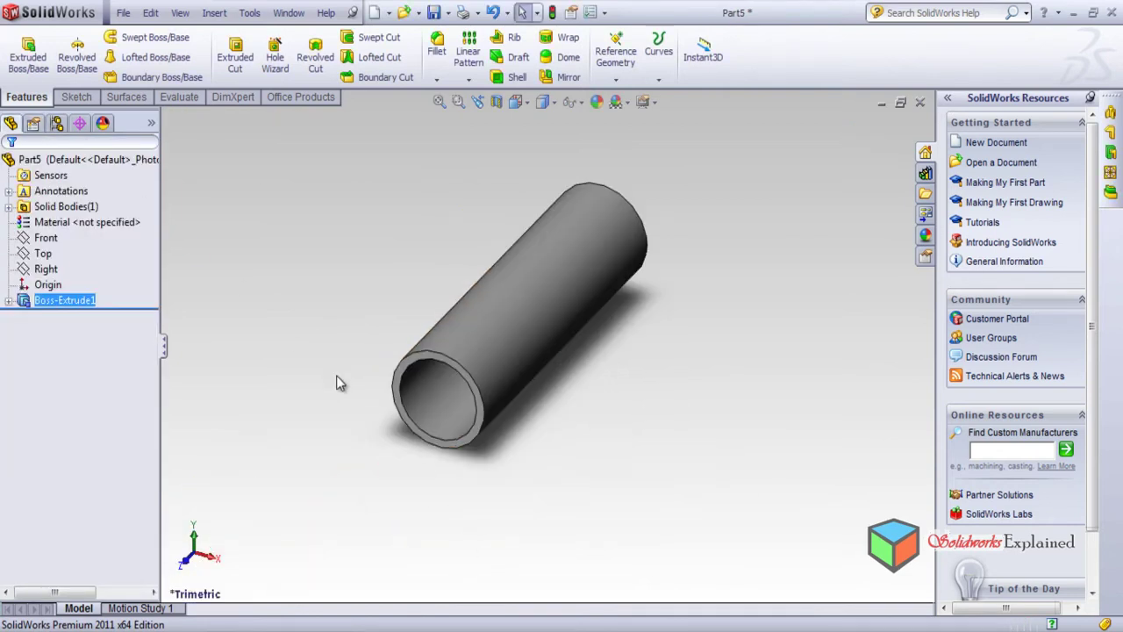
{"action": "scroll", "coordinate": [465, 441], "scroll_direction": "down", "scroll_amount": 3}
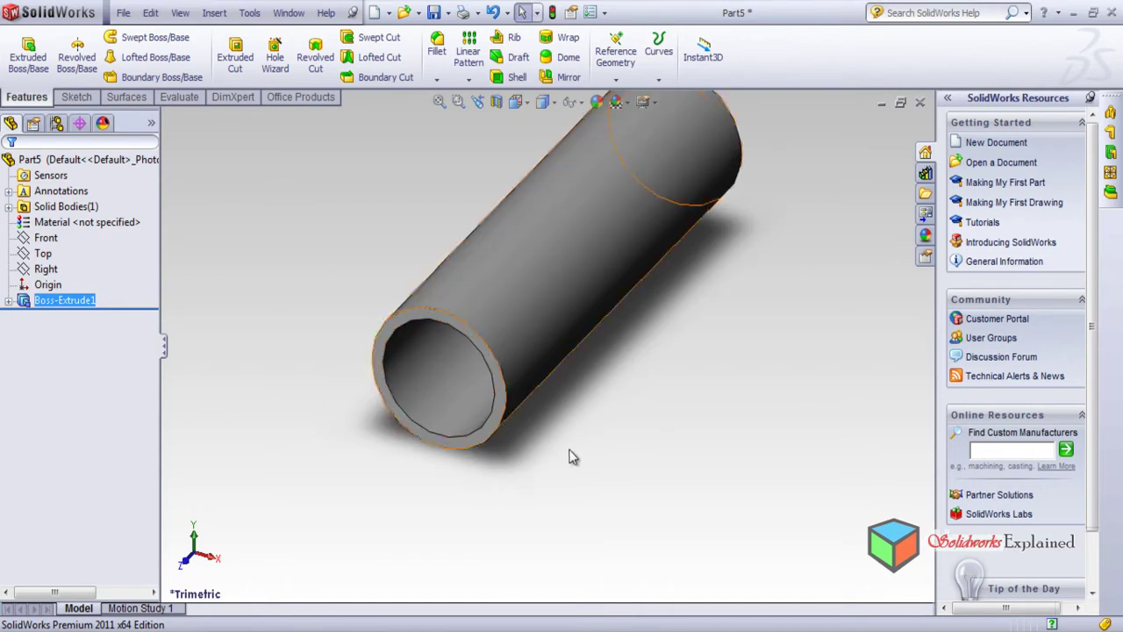
{"action": "mouse_move", "coordinate": [522, 416]}
{"action": "middle_mouse_down"}
{"action": "mouse_move", "coordinate": [439, 386]}
{"action": "mouse_move", "coordinate": [491, 333]}
{"action": "mouse_move", "coordinate": [533, 346]}
{"action": "mouse_move", "coordinate": [518, 399]}
{"action": "middle_mouse_up"}
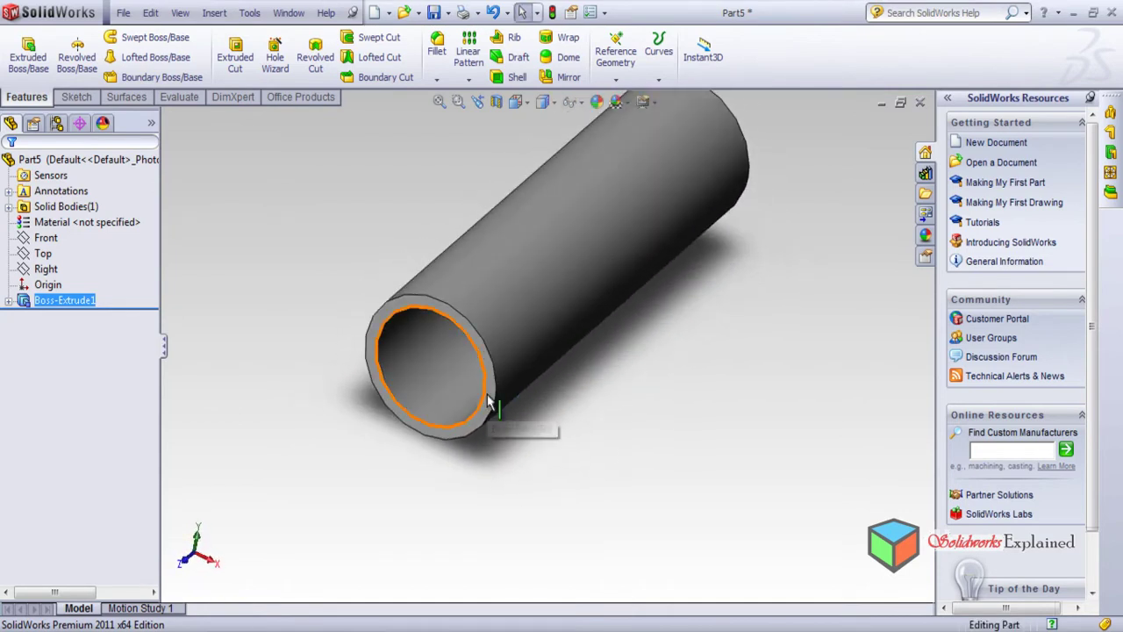
{"action": "left_click", "coordinate": [488, 395]}
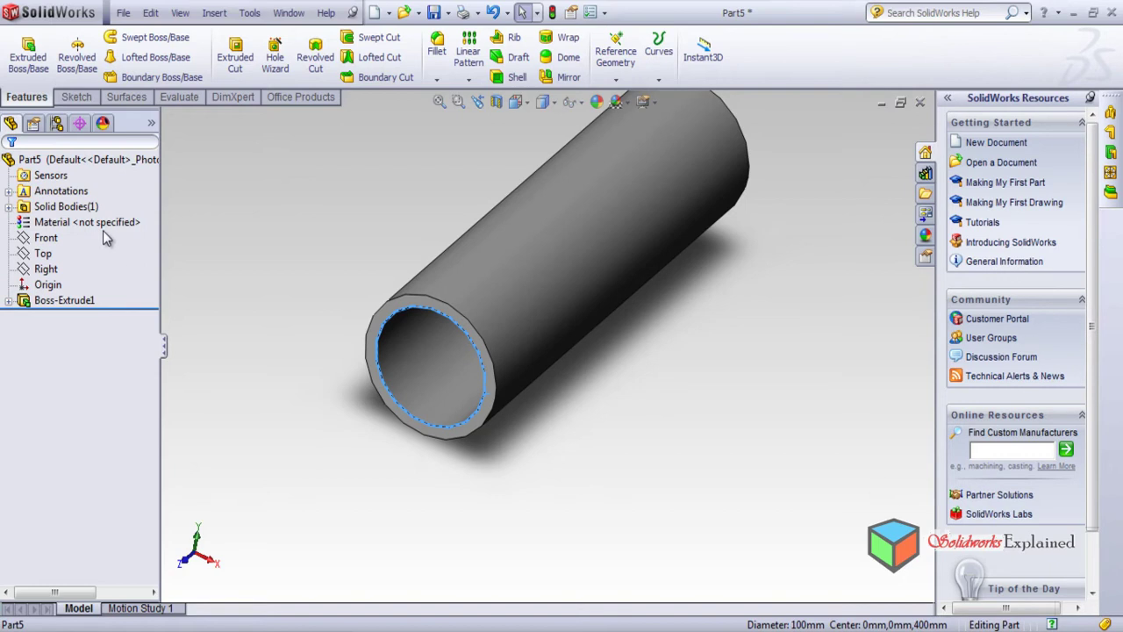
{"action": "left_click", "coordinate": [76, 96]}
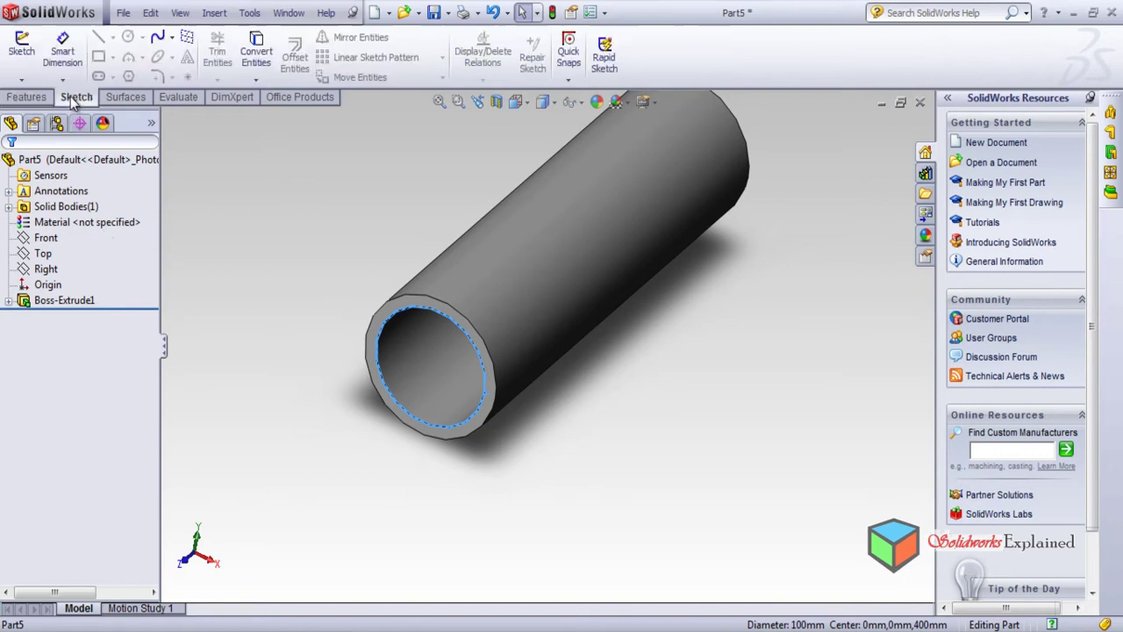
{"action": "left_click", "coordinate": [16, 54]}
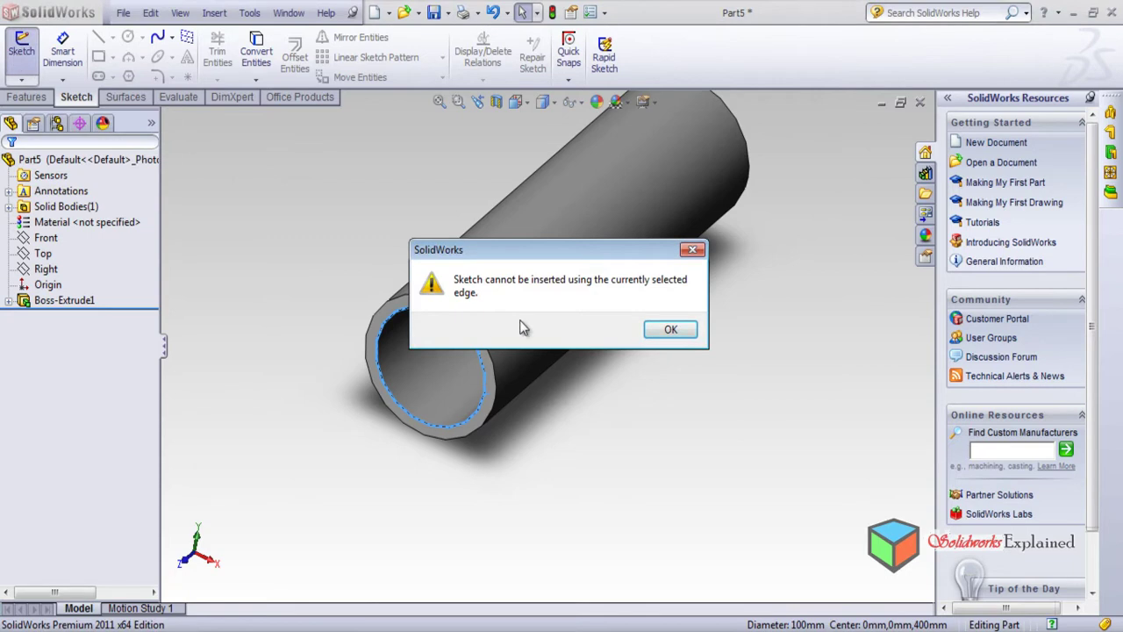
{"action": "left_click", "coordinate": [669, 334]}
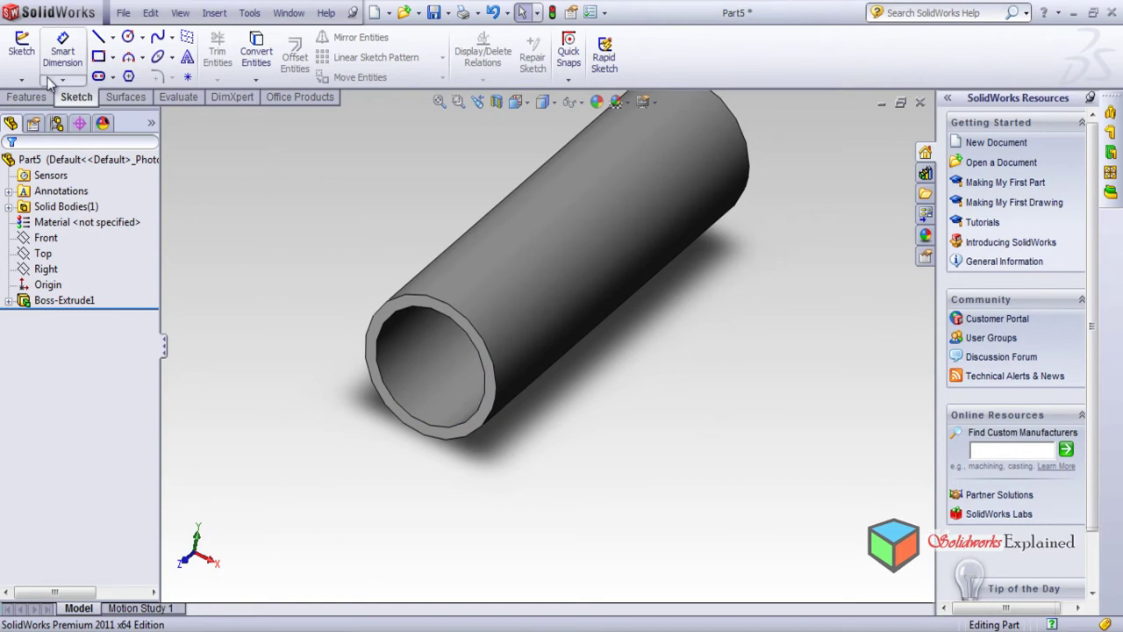
Start a sketch on the tube's front annular face and convert its inner circular edge into a sketch circle.
{"action": "left_click", "coordinate": [21, 45]}
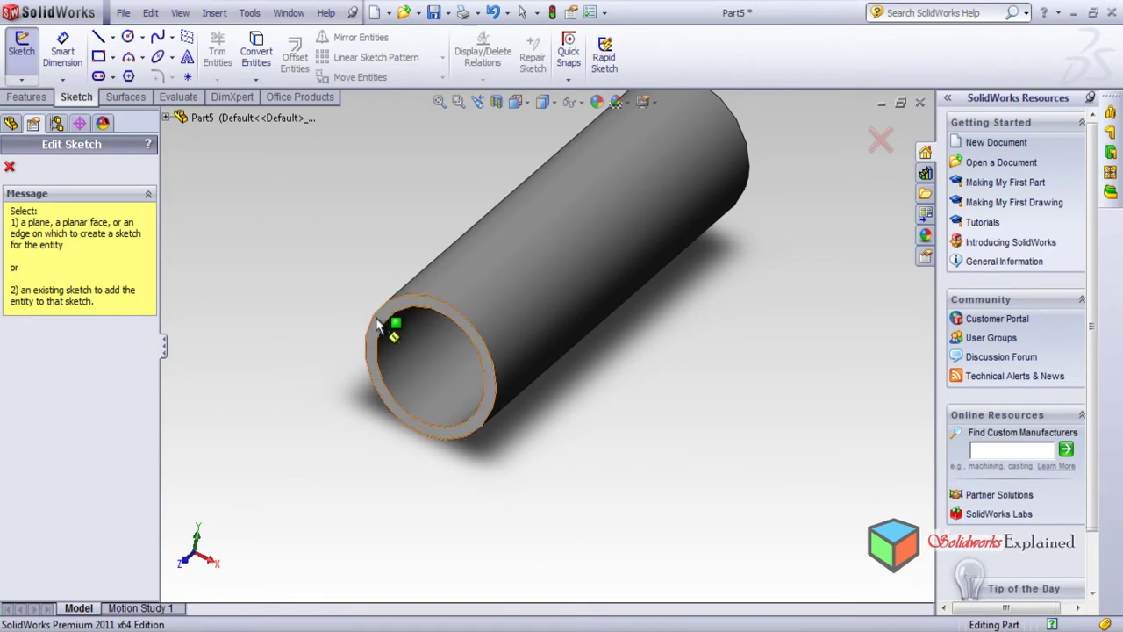
{"action": "left_click", "coordinate": [376, 327]}
{"action": "scroll", "coordinate": [419, 319], "scroll_direction": "down", "scroll_amount": 3}
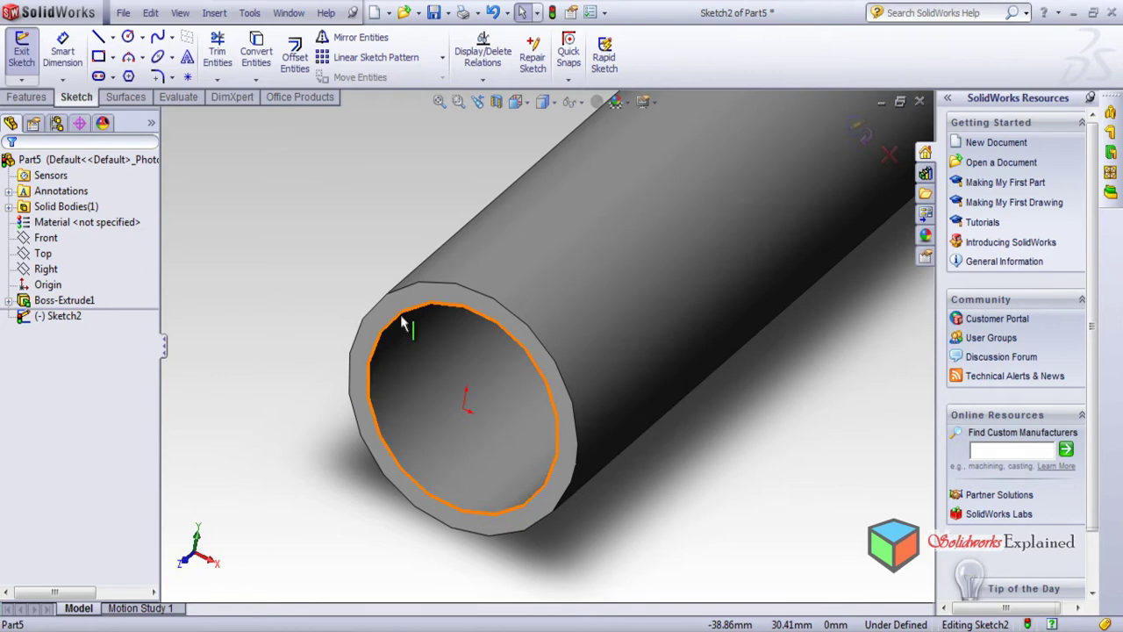
{"action": "left_click", "coordinate": [404, 325]}
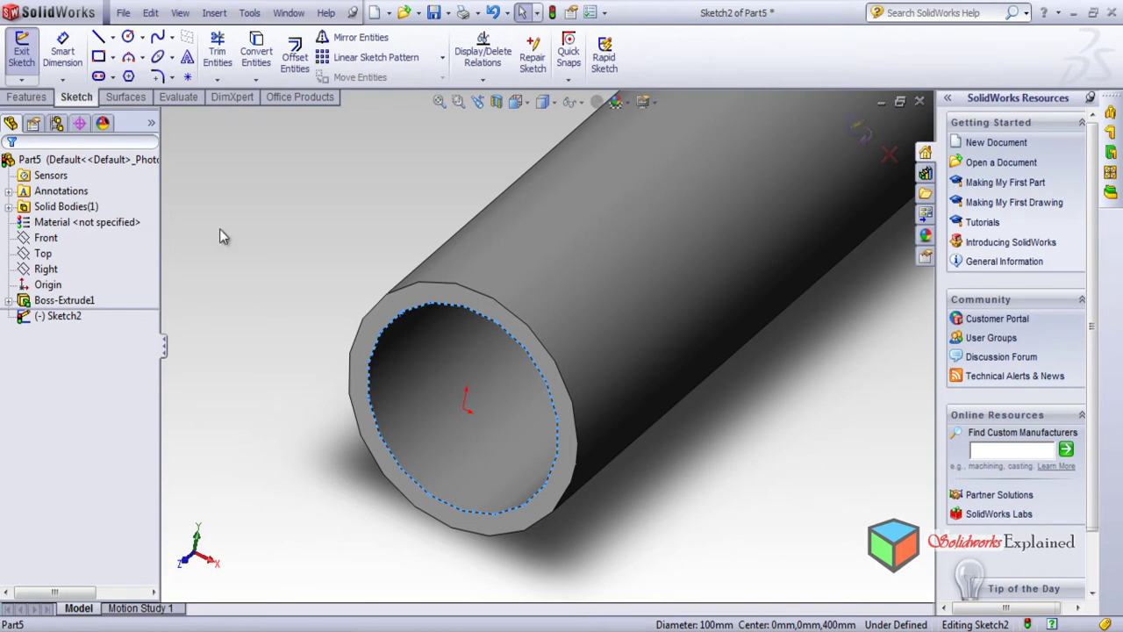
{"action": "left_click", "coordinate": [256, 49]}
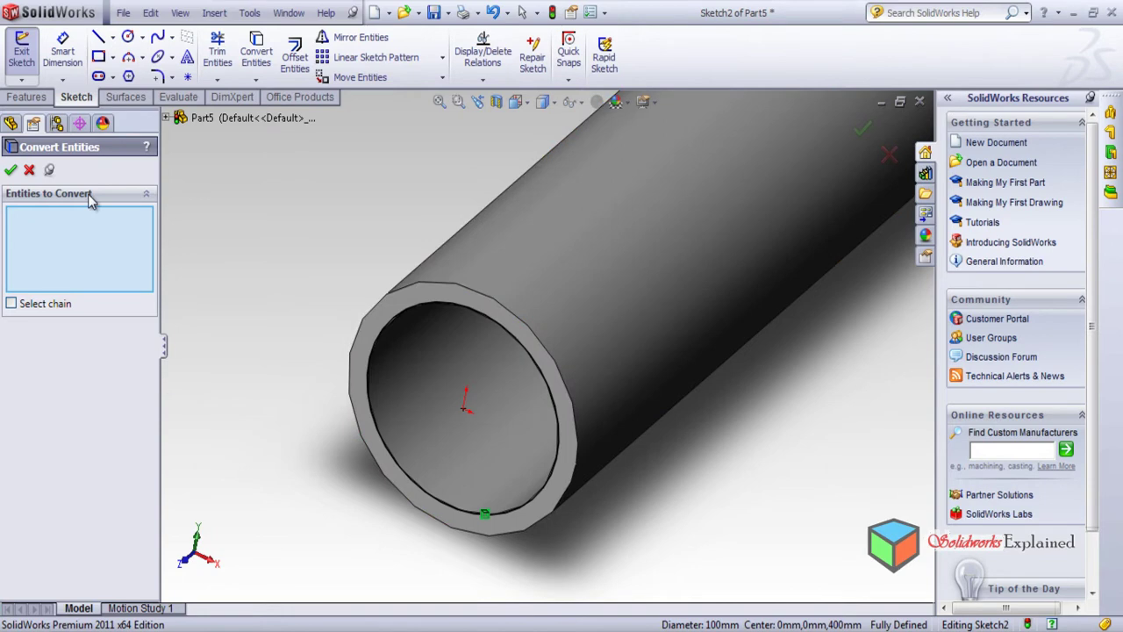
Draw a circle centred on the origin inside the converted edge and set its radius to 40 mm.
{"action": "left_click", "coordinate": [128, 37]}
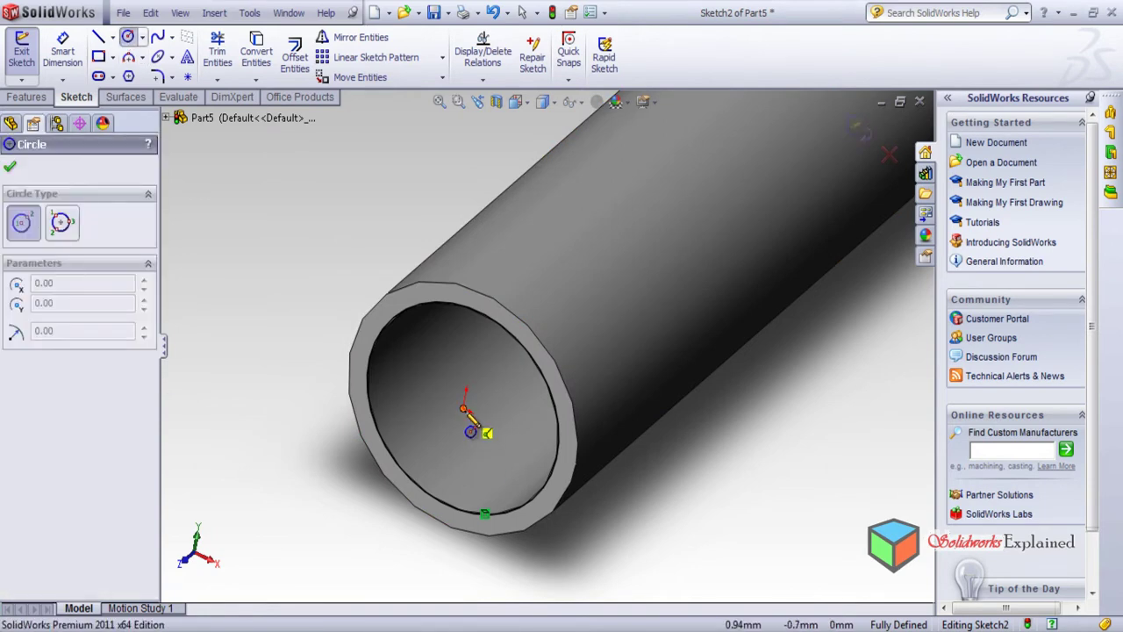
{"action": "left_click", "coordinate": [465, 409]}
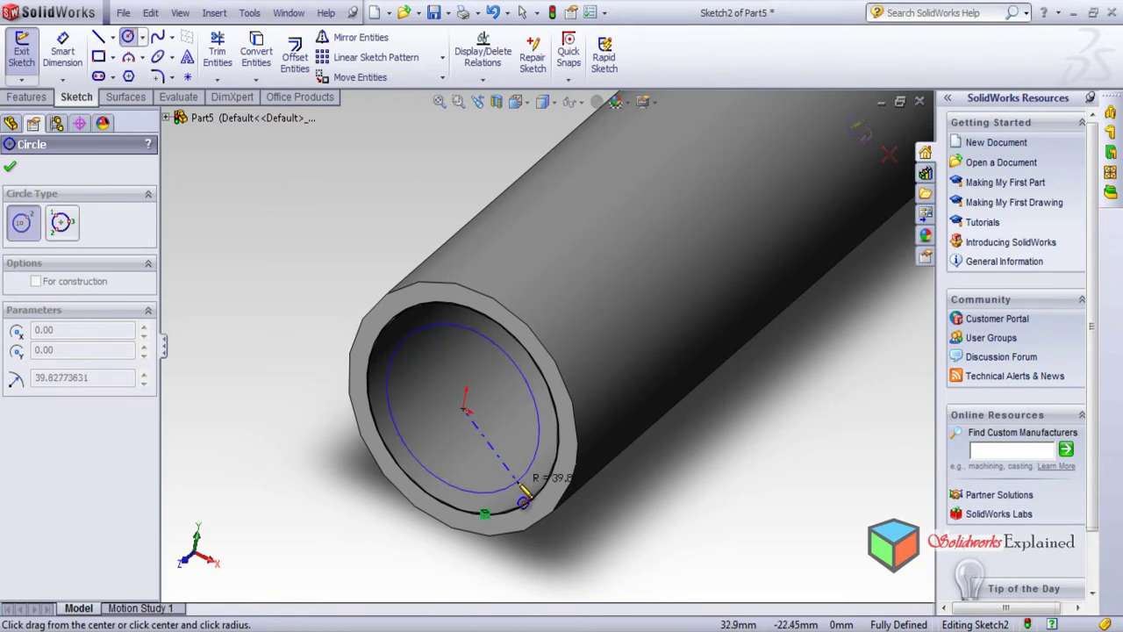
{"action": "left_click", "coordinate": [523, 501]}
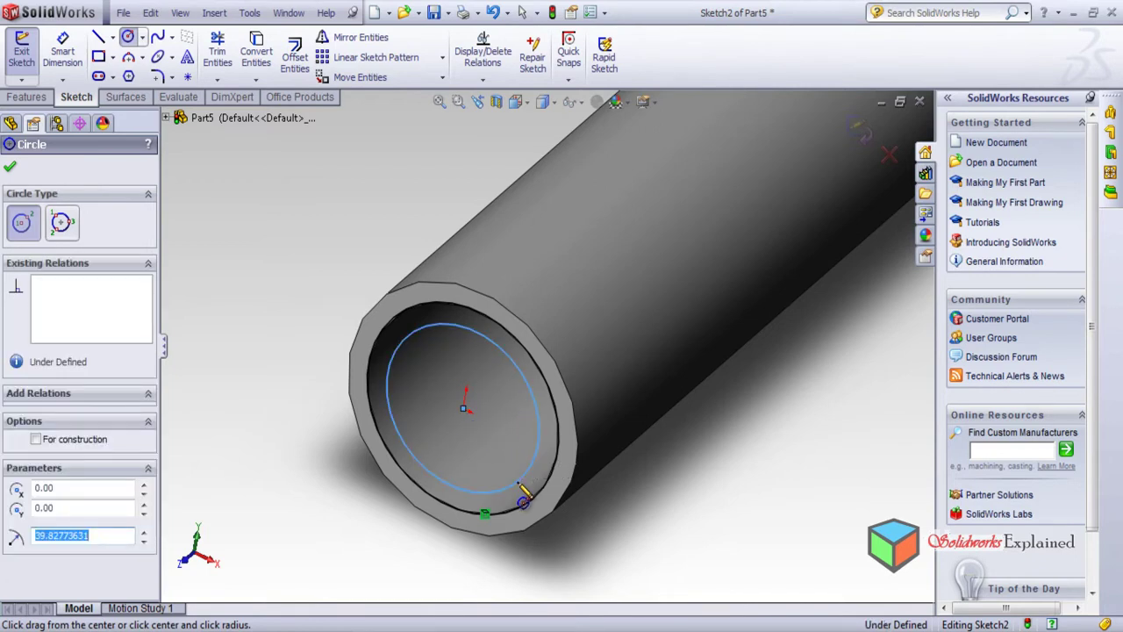
{"action": "type", "text": "40"}
{"action": "key", "text": "Return"}
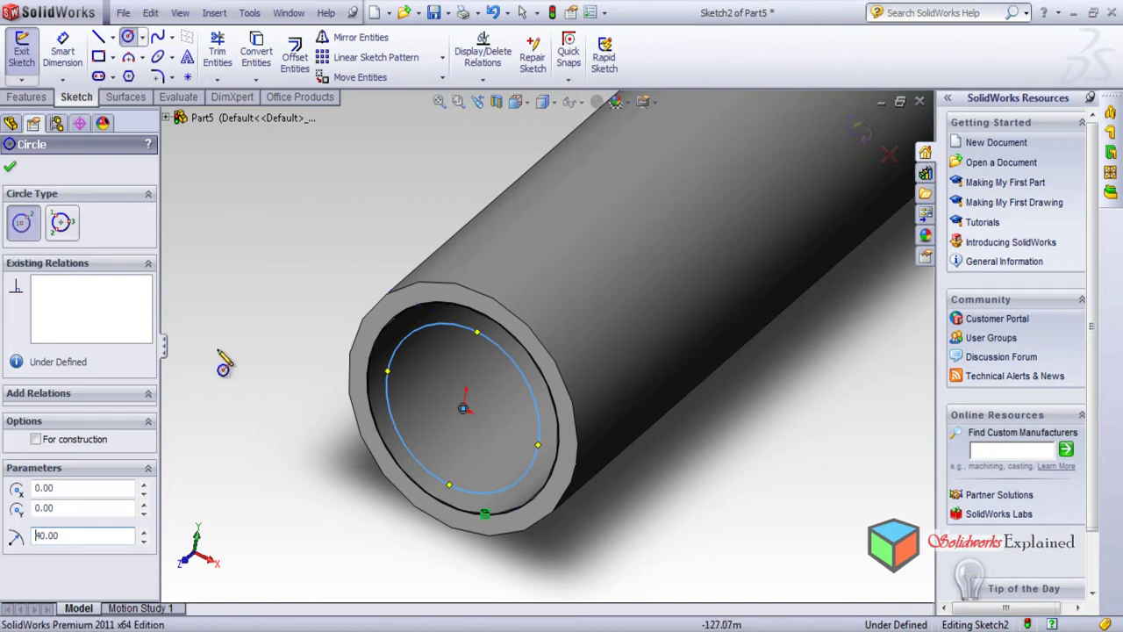
{"action": "left_click", "coordinate": [9, 166]}
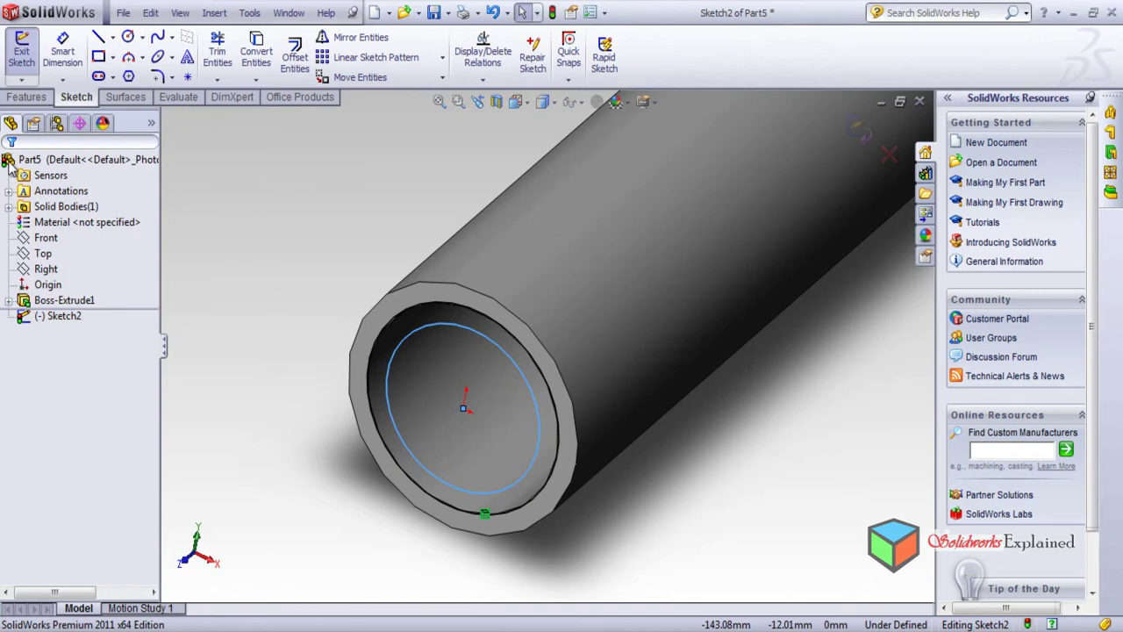
Extrude the new ring profile as a blind boss 50 mm deep, reversed so it runs inside the tube.
{"action": "left_click", "coordinate": [21, 98]}
{"action": "left_click", "coordinate": [28, 51]}
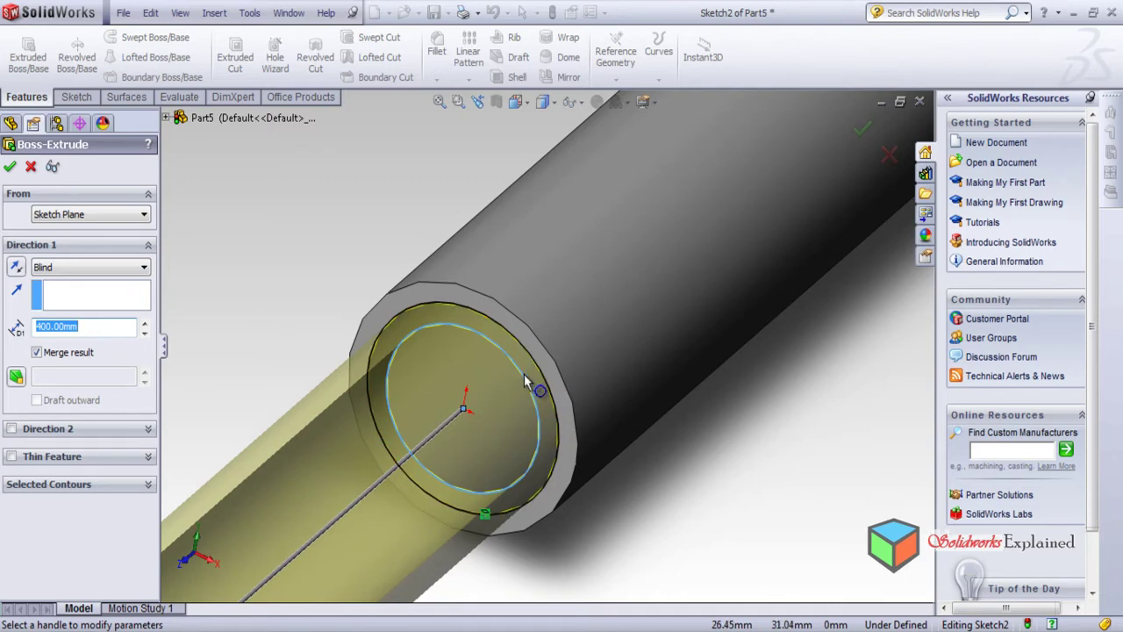
{"action": "scroll", "coordinate": [524, 378], "scroll_direction": "up", "scroll_amount": 5}
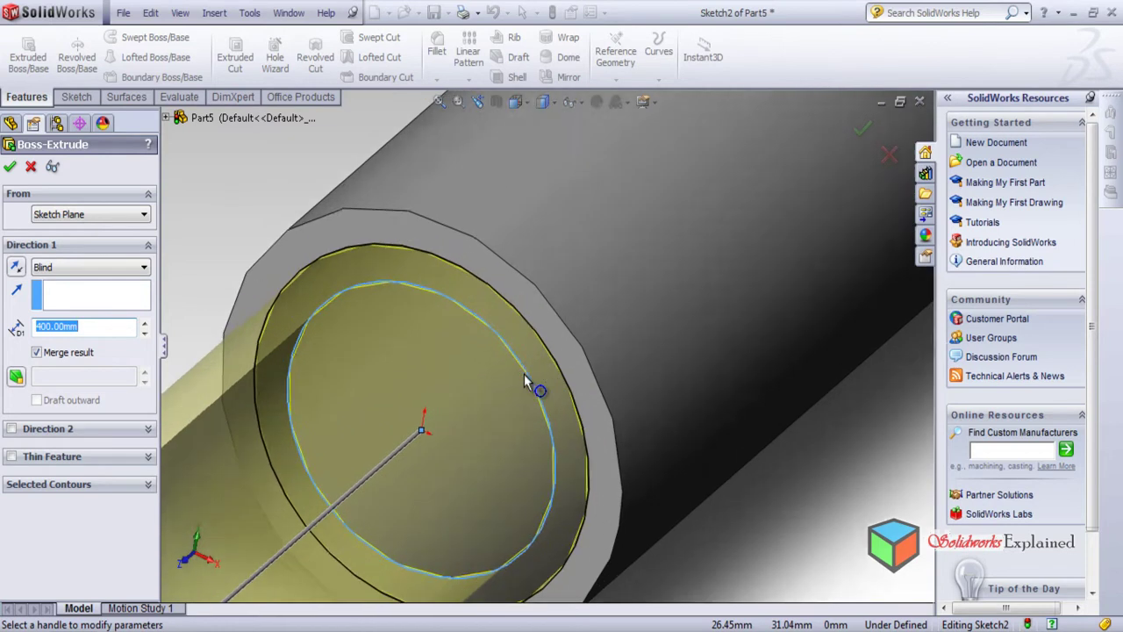
{"action": "scroll", "coordinate": [525, 379], "scroll_direction": "down", "scroll_amount": 2}
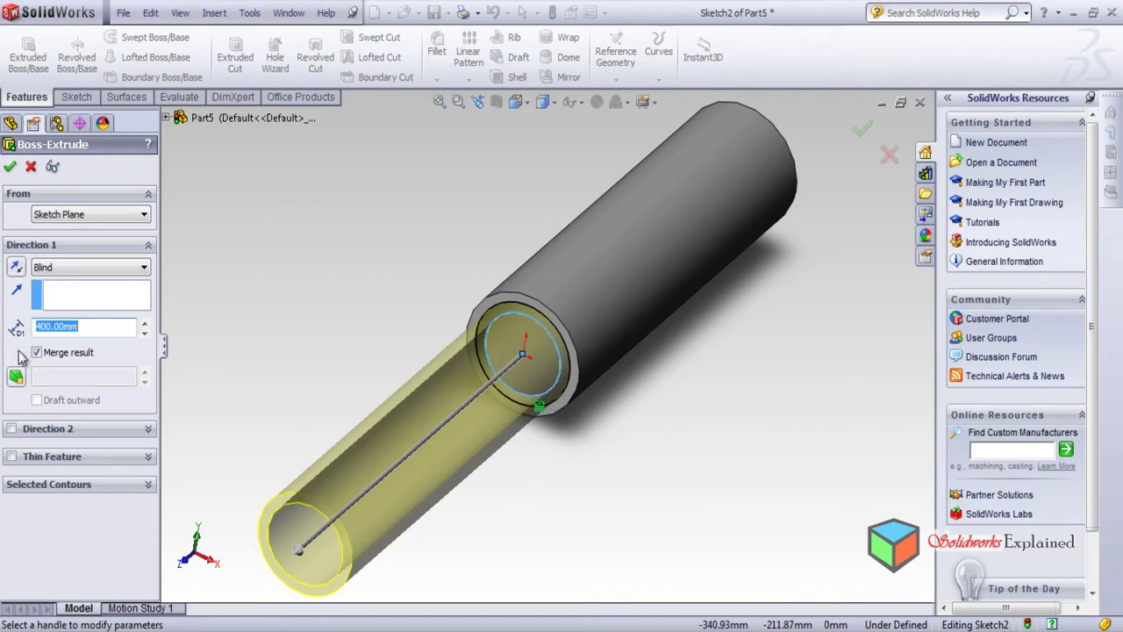
{"action": "left_click", "coordinate": [19, 270]}
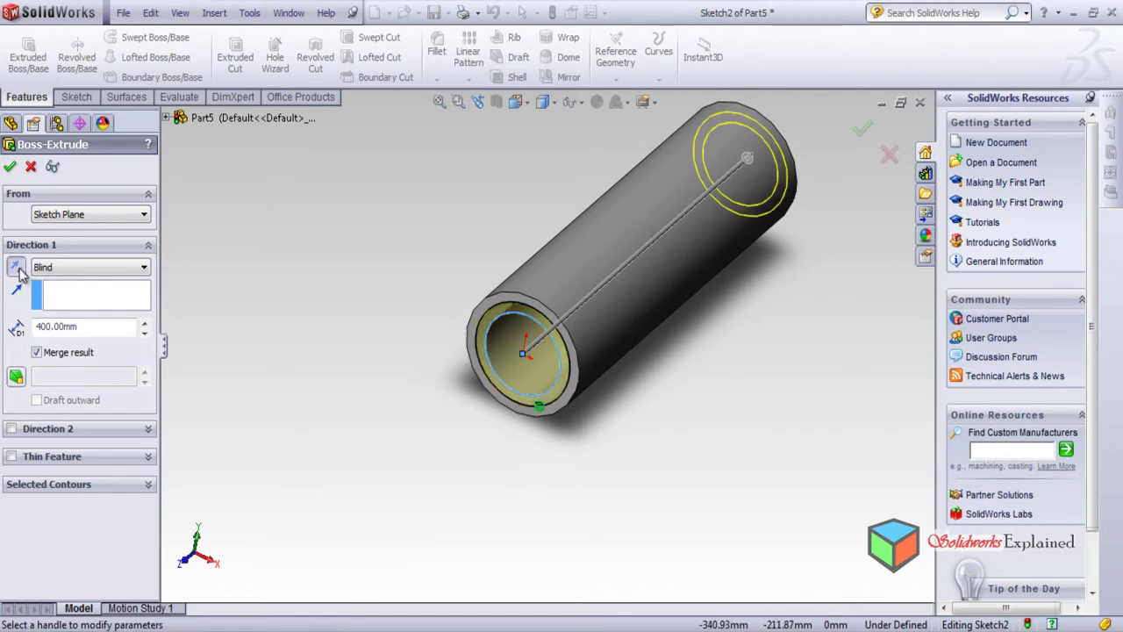
{"action": "left_click_drag", "start_coordinate": [81, 325], "coordinate": [1, 349]}
{"action": "type", "text": "50"}
{"action": "key", "text": "Return"}
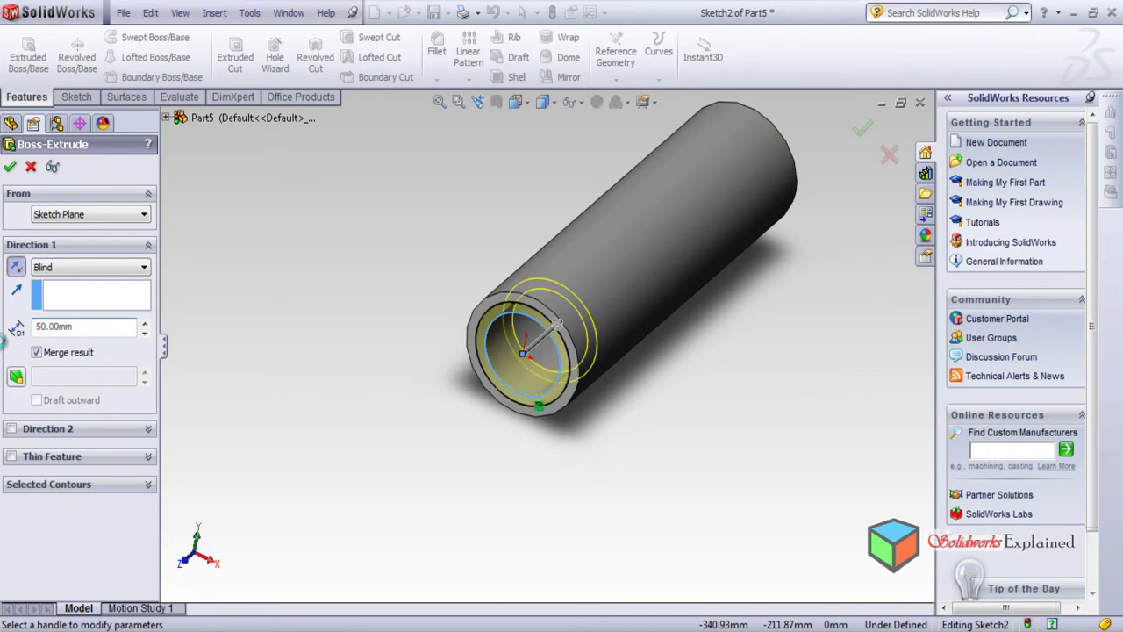
{"action": "left_click", "coordinate": [9, 166]}
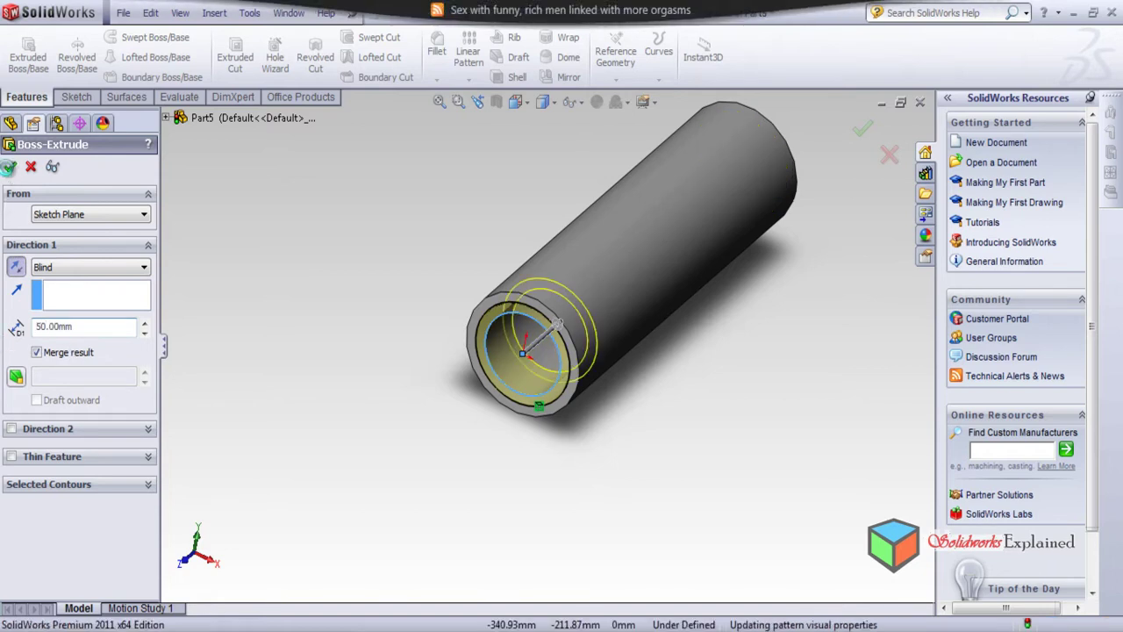
{"action": "middle_click_drag", "start_coordinate": [358, 349], "coordinate": [401, 341]}
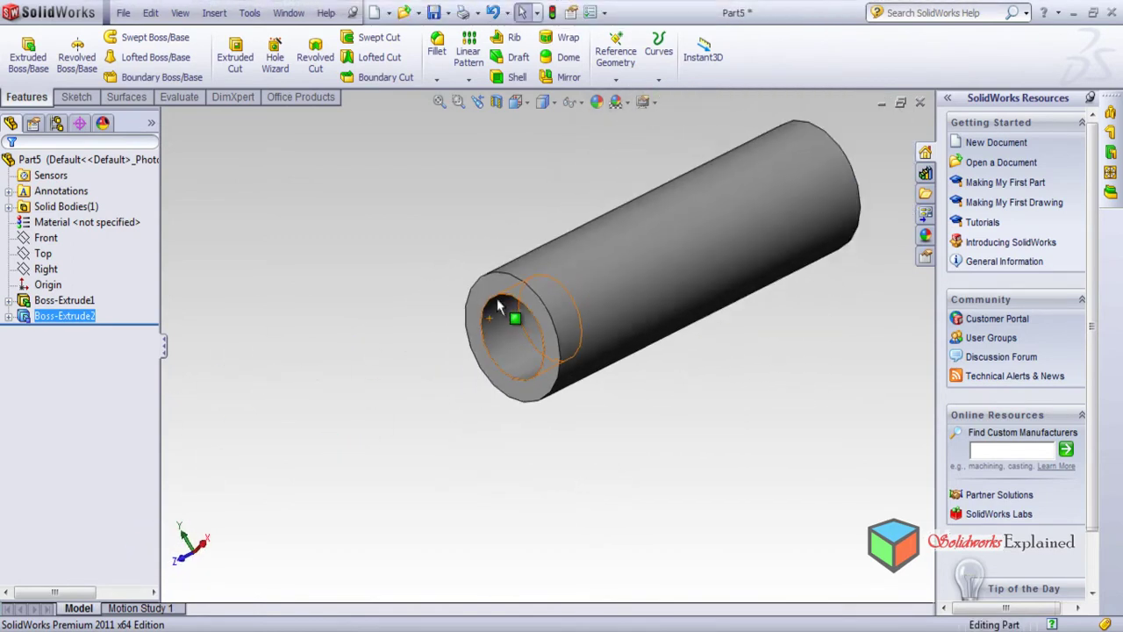
{"action": "scroll", "coordinate": [496, 304], "scroll_direction": "up", "scroll_amount": 2}
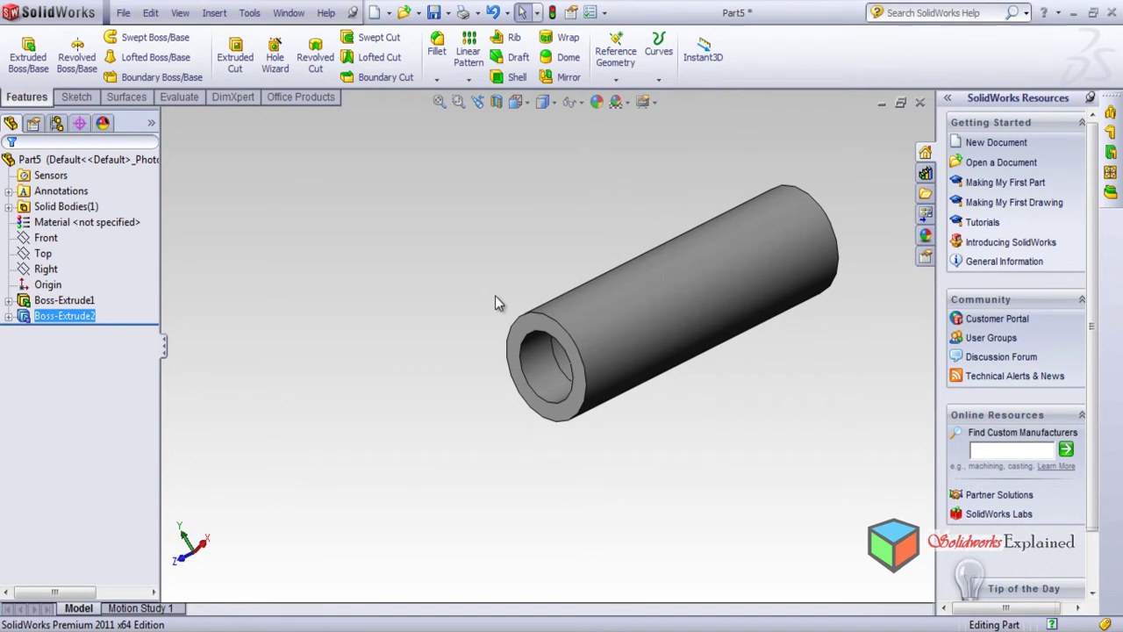
Begin saving the part under a new name and create a folder named Telescope in practice parts.
{"action": "left_click", "coordinate": [123, 12]}
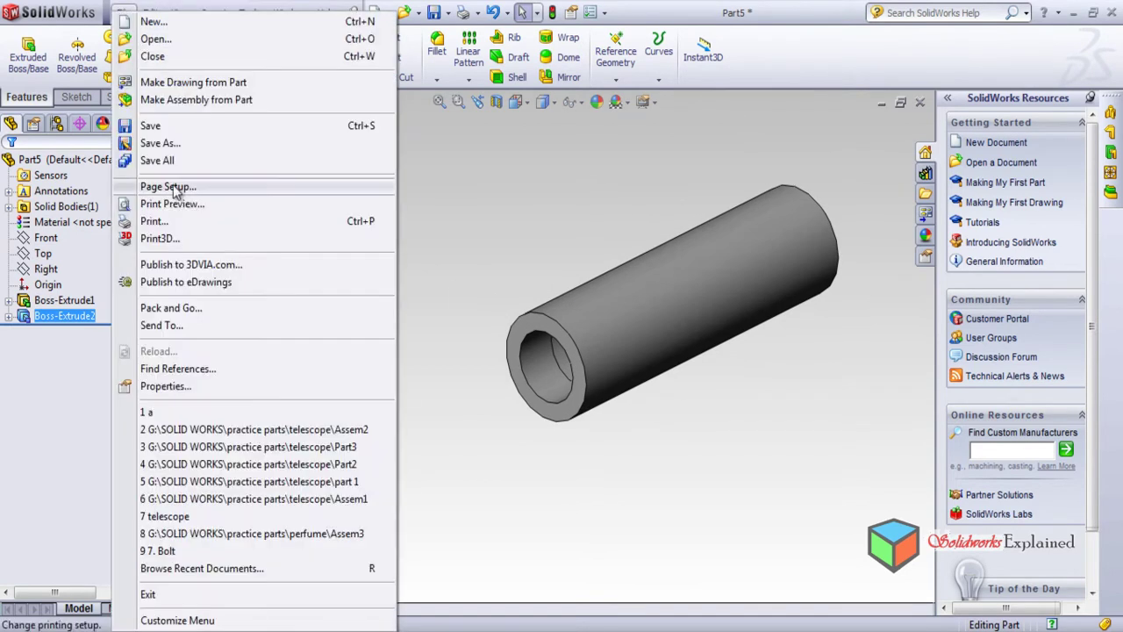
{"action": "left_click", "coordinate": [169, 145]}
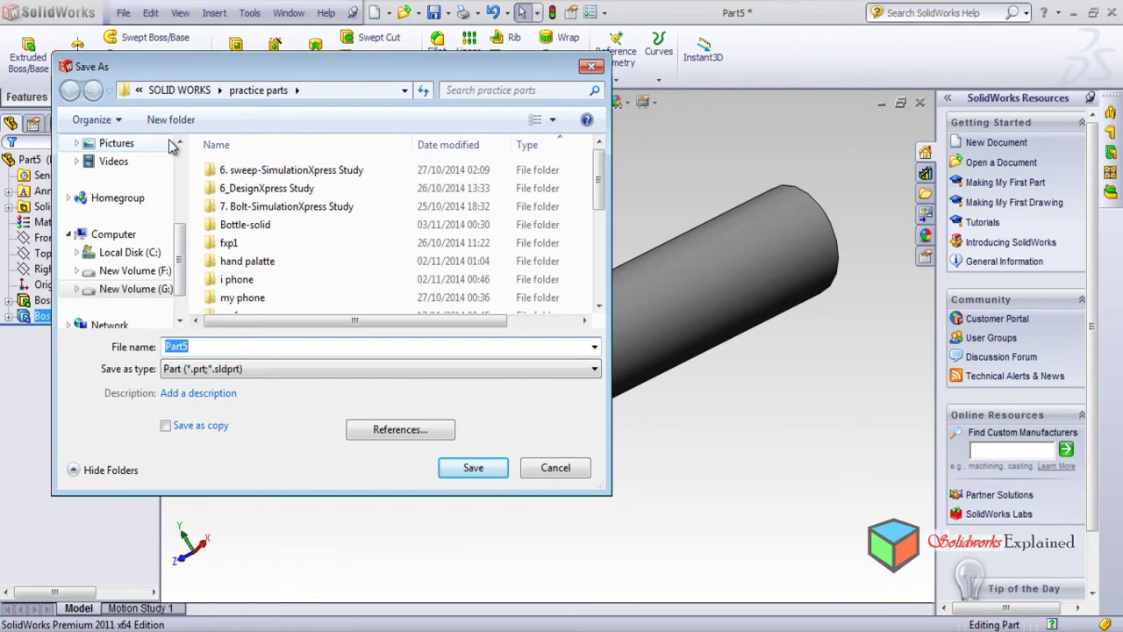
{"action": "left_click", "coordinate": [175, 122]}
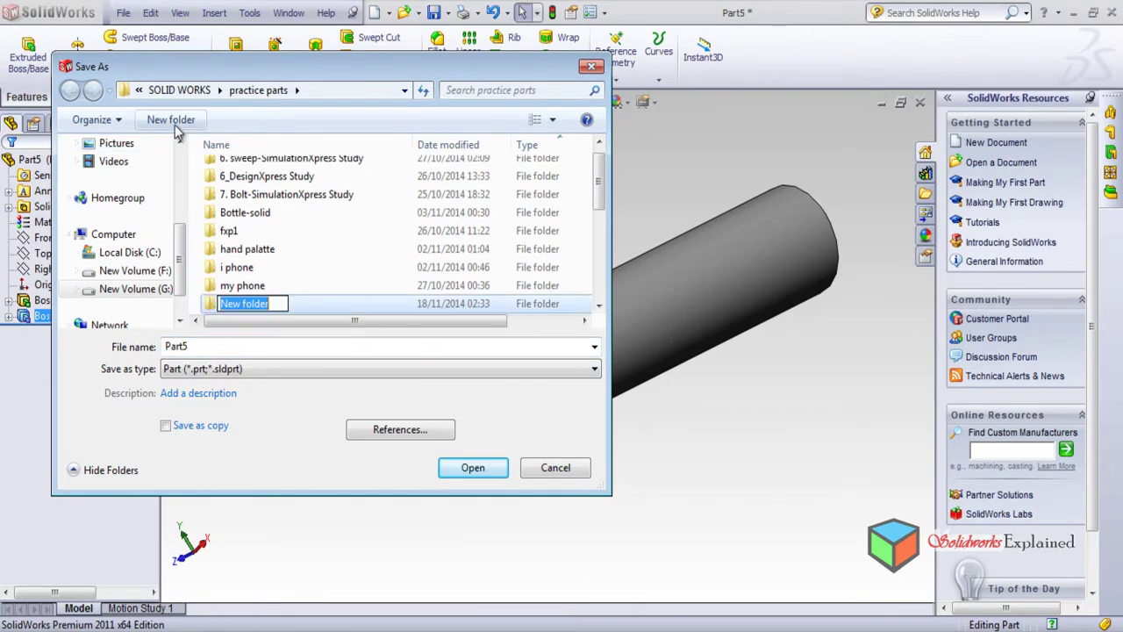
{"action": "type", "text": "Te"}
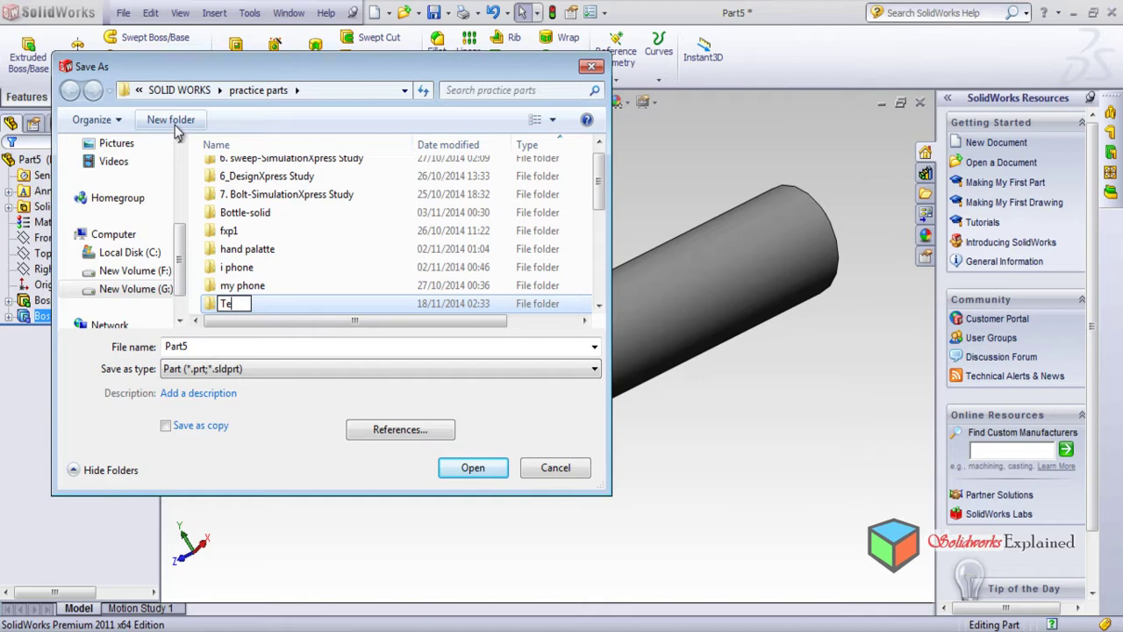
{"action": "type", "text": "lescope"}
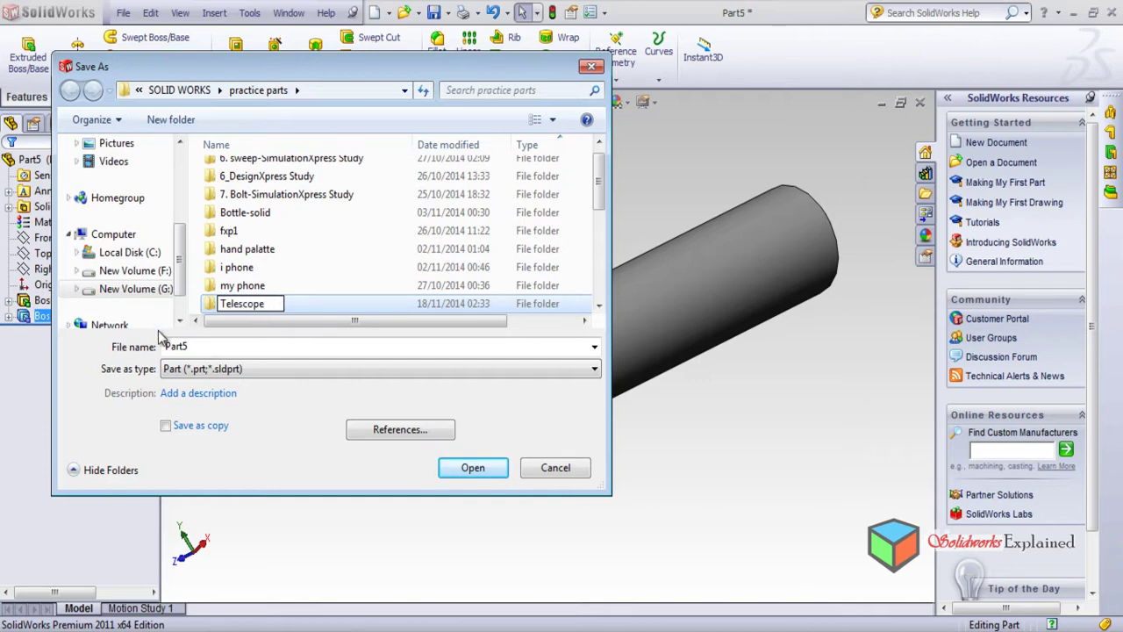
Save the part as Part1 in the Telescope folder.
{"action": "left_click", "coordinate": [196, 347]}
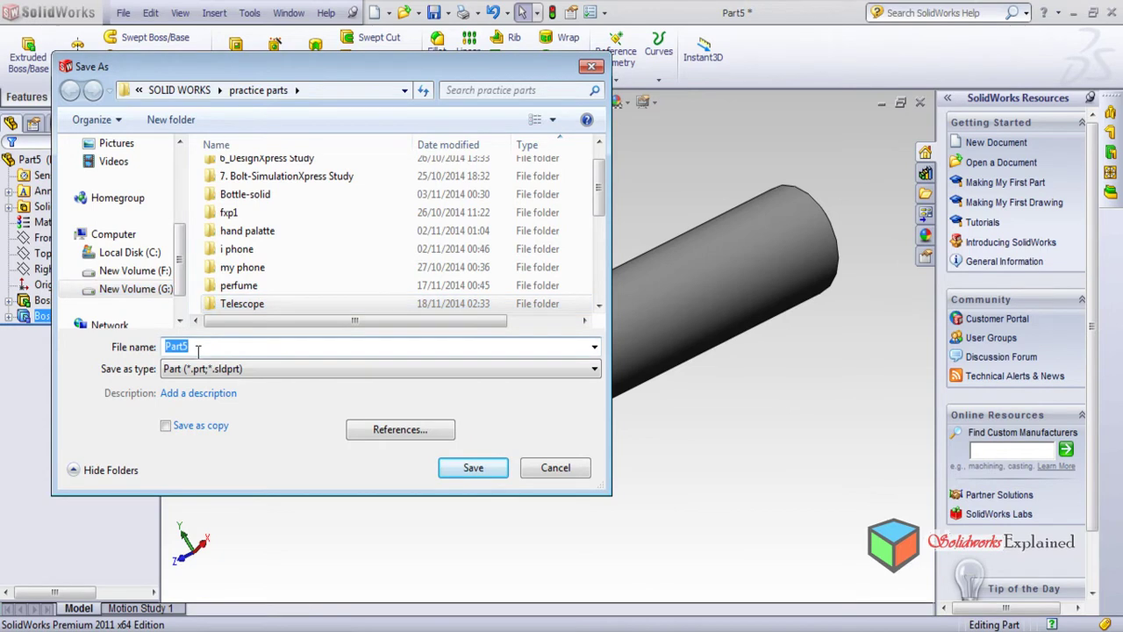
{"action": "double_click", "coordinate": [247, 305]}
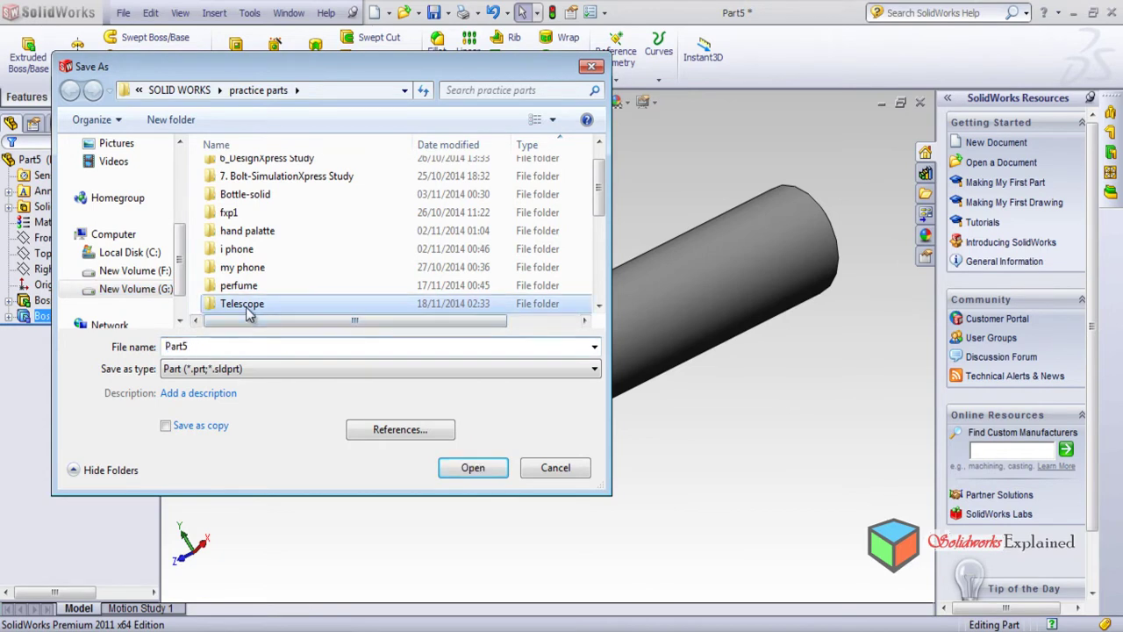
{"action": "double_click", "coordinate": [209, 346]}
{"action": "left_click", "coordinate": [208, 346]}
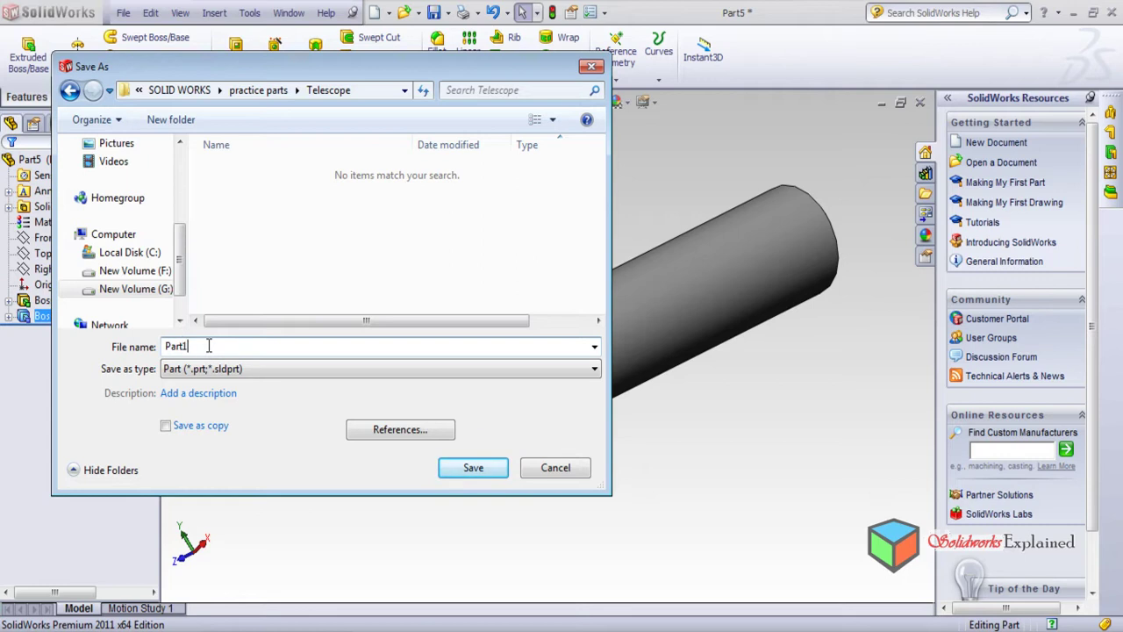
{"action": "left_click", "coordinate": [491, 471]}
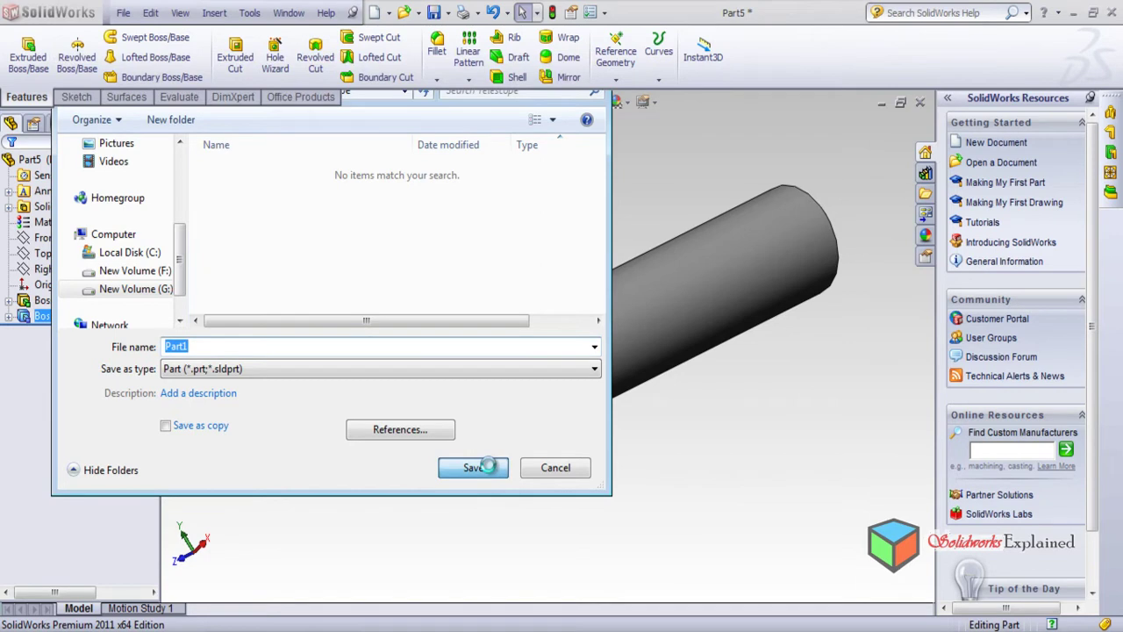
Open Sketch1, the profile sketch of the first tube extrusion, for editing in a view normal to the sketch.
{"action": "middle_click_drag", "start_coordinate": [562, 354], "coordinate": [532, 482]}
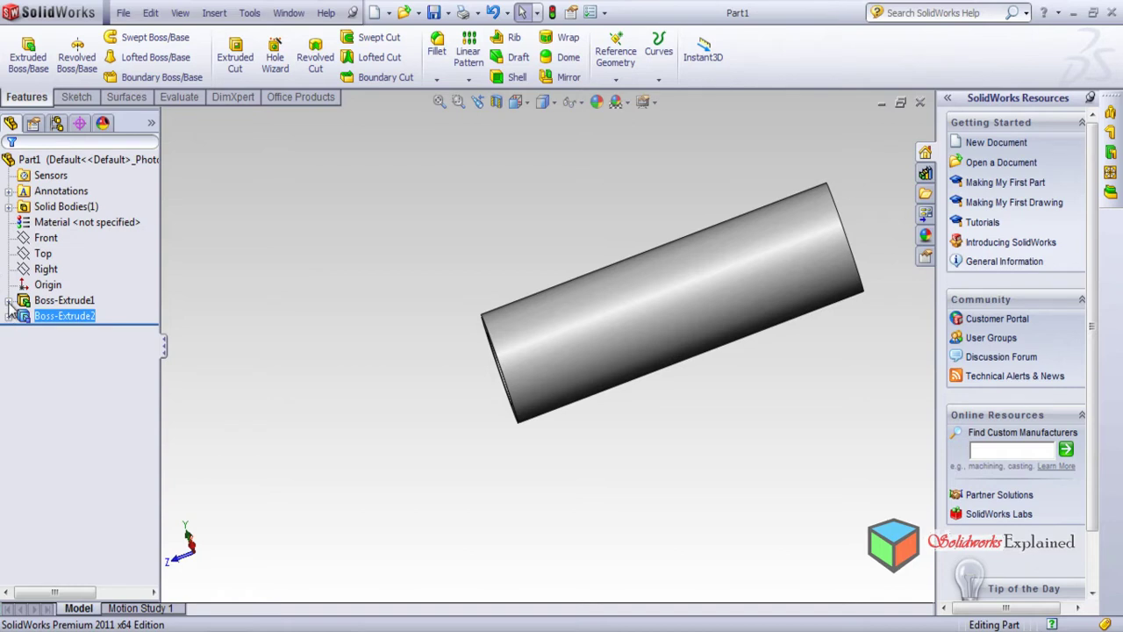
{"action": "left_click", "coordinate": [8, 300]}
{"action": "left_click", "coordinate": [84, 318]}
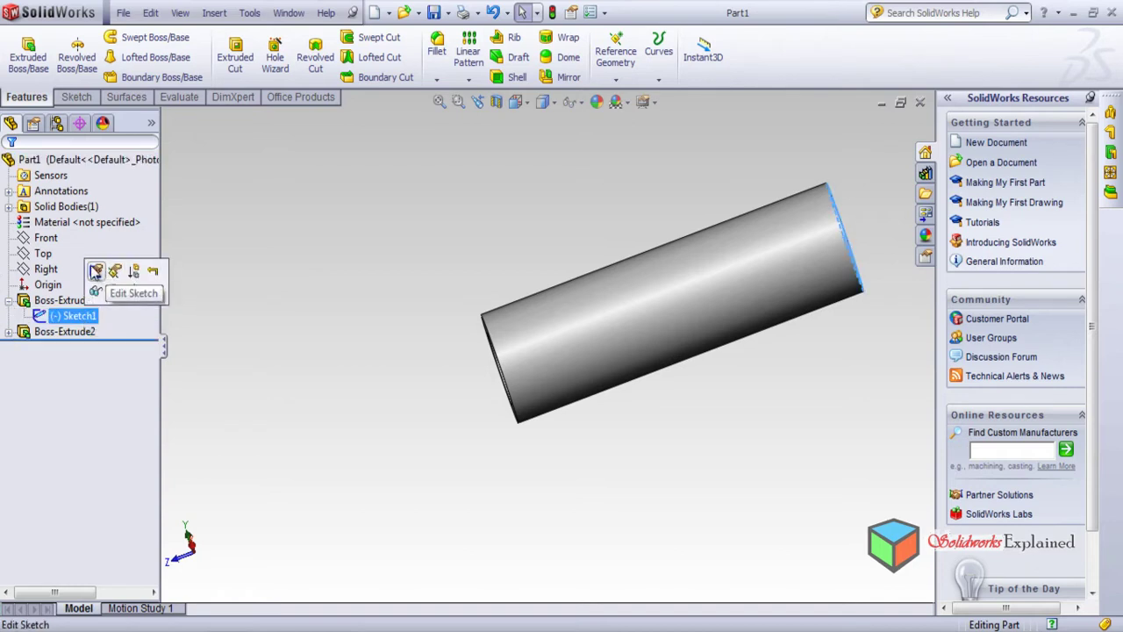
{"action": "left_click", "coordinate": [94, 268]}
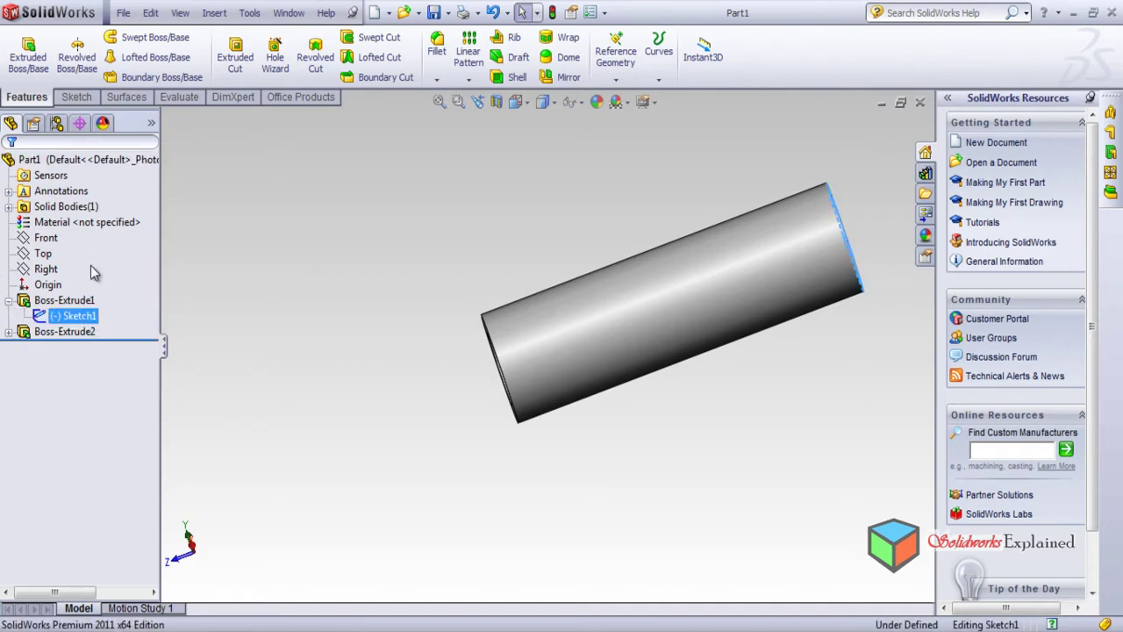
{"action": "right_click", "coordinate": [86, 315]}
{"action": "left_click", "coordinate": [133, 290]}
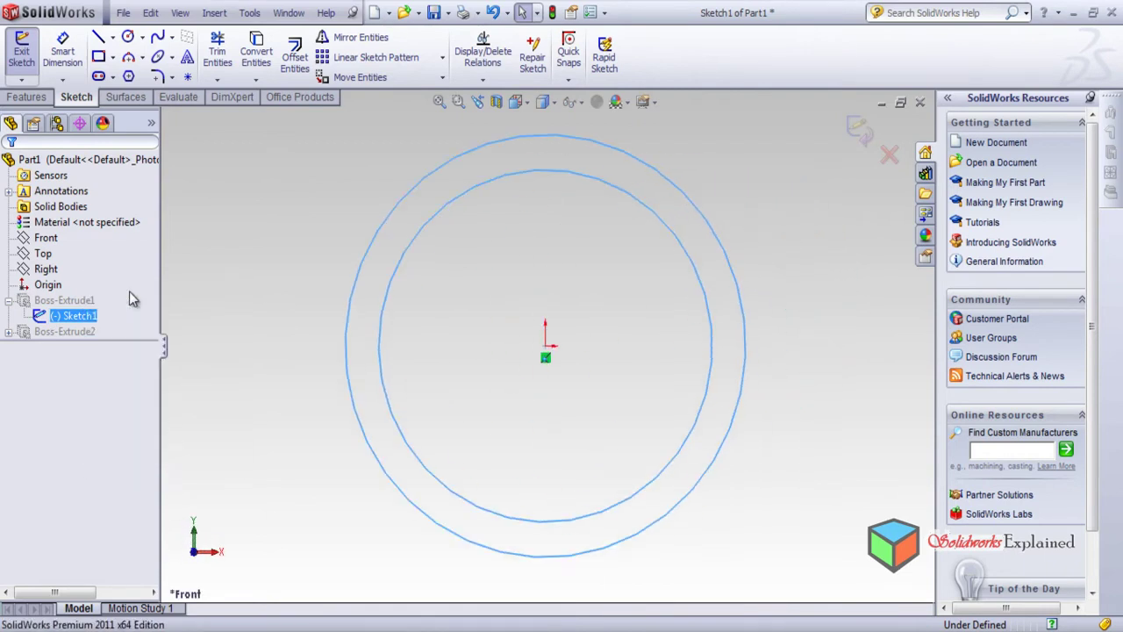
Dimension the diameters of the inner and outer circles in the first tube's profile sketch.
{"action": "left_click", "coordinate": [62, 51]}
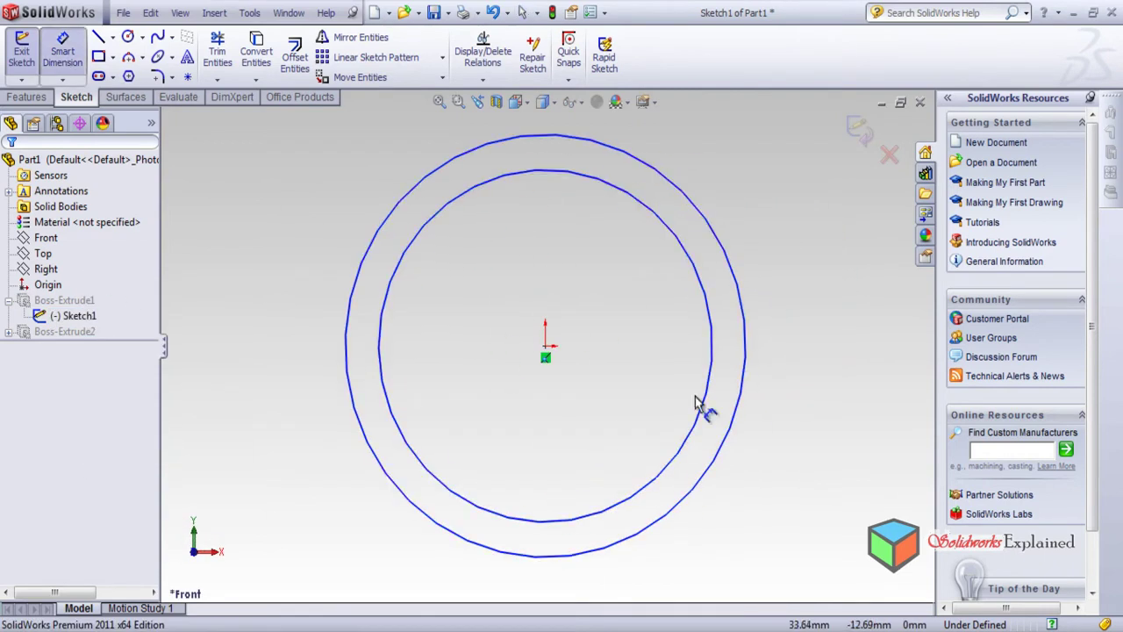
{"action": "left_click", "coordinate": [715, 349]}
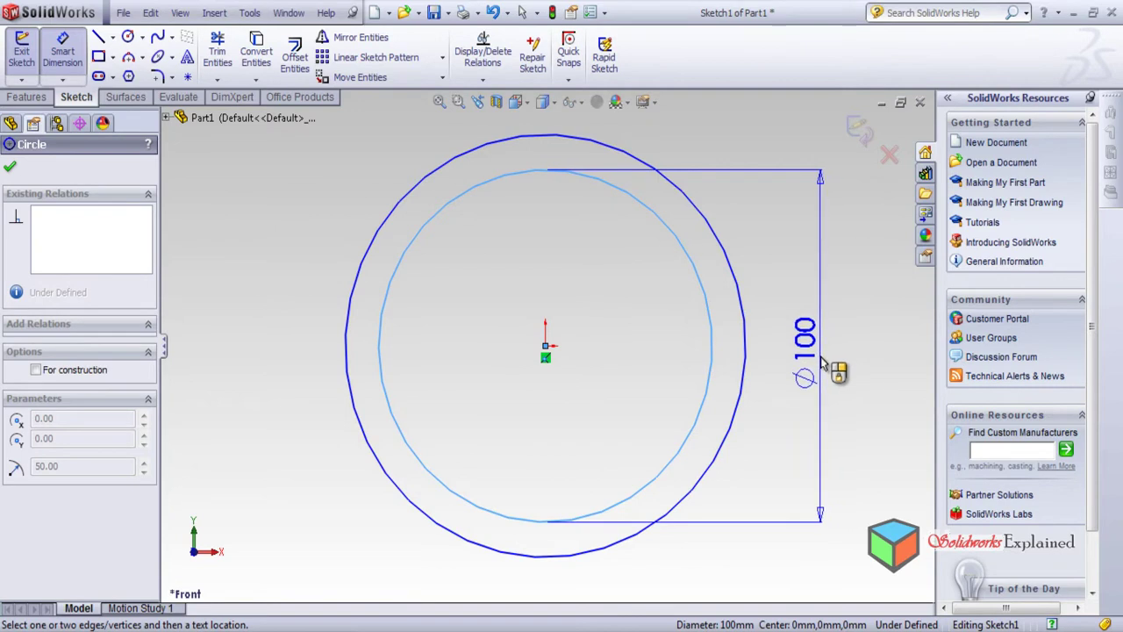
{"action": "left_click", "coordinate": [751, 351]}
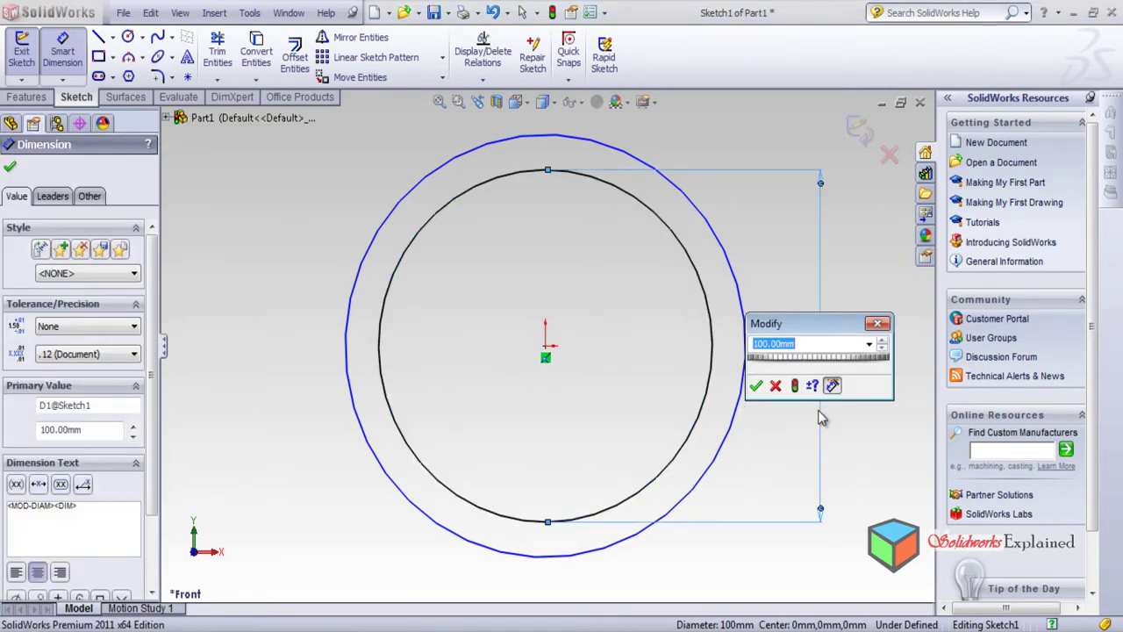
{"action": "key", "text": "Return"}
{"action": "left_click", "coordinate": [729, 443]}
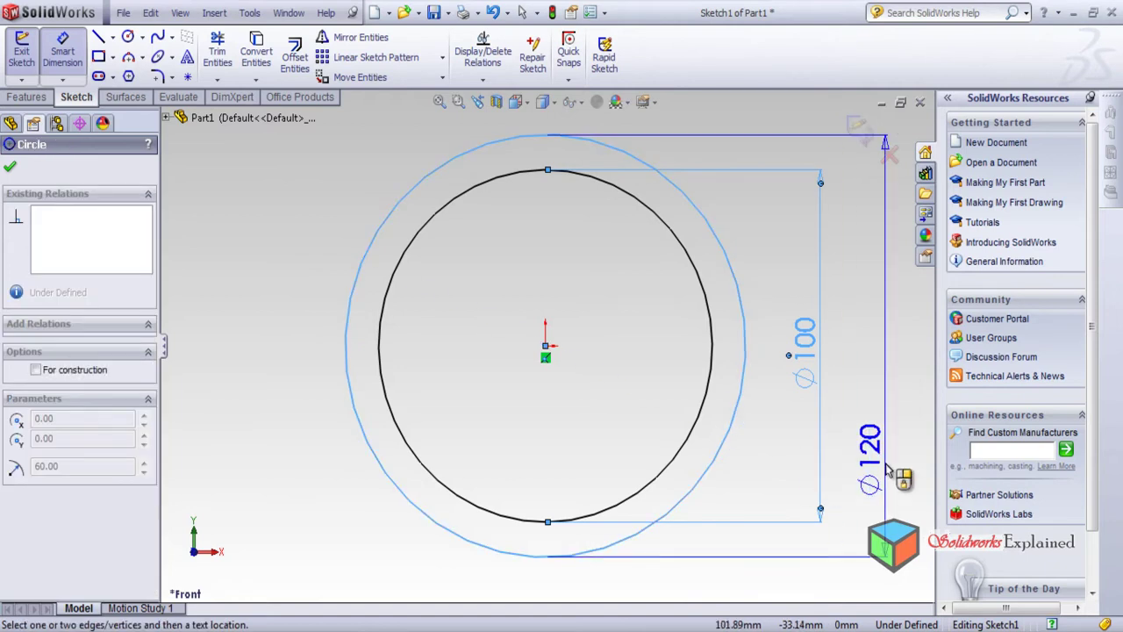
{"action": "left_click", "coordinate": [869, 397]}
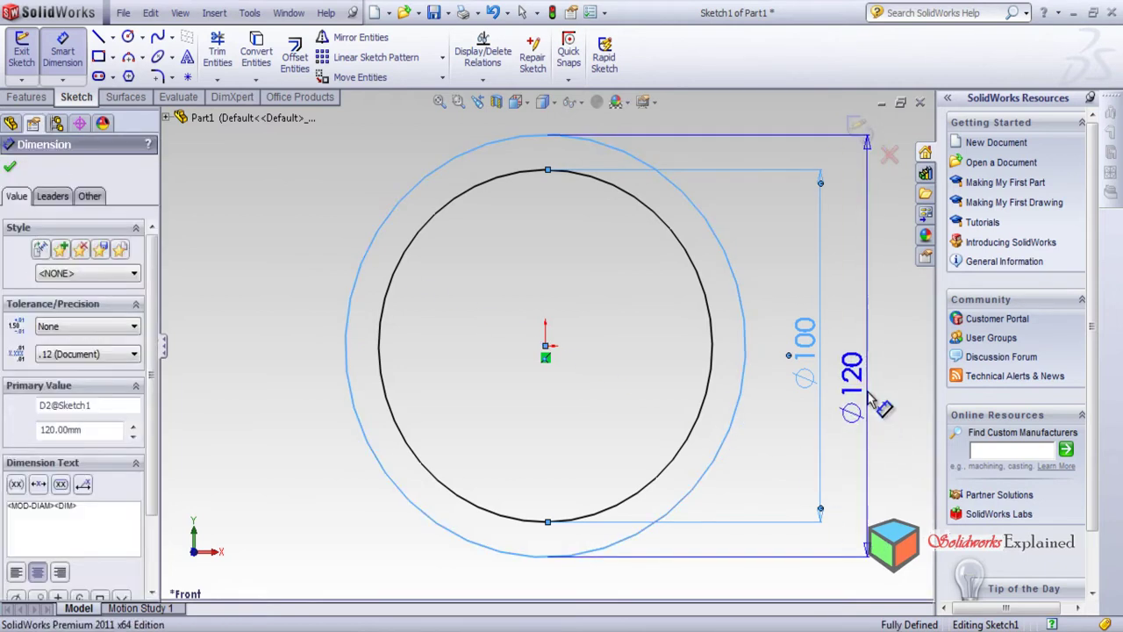
{"action": "key", "text": "Return"}
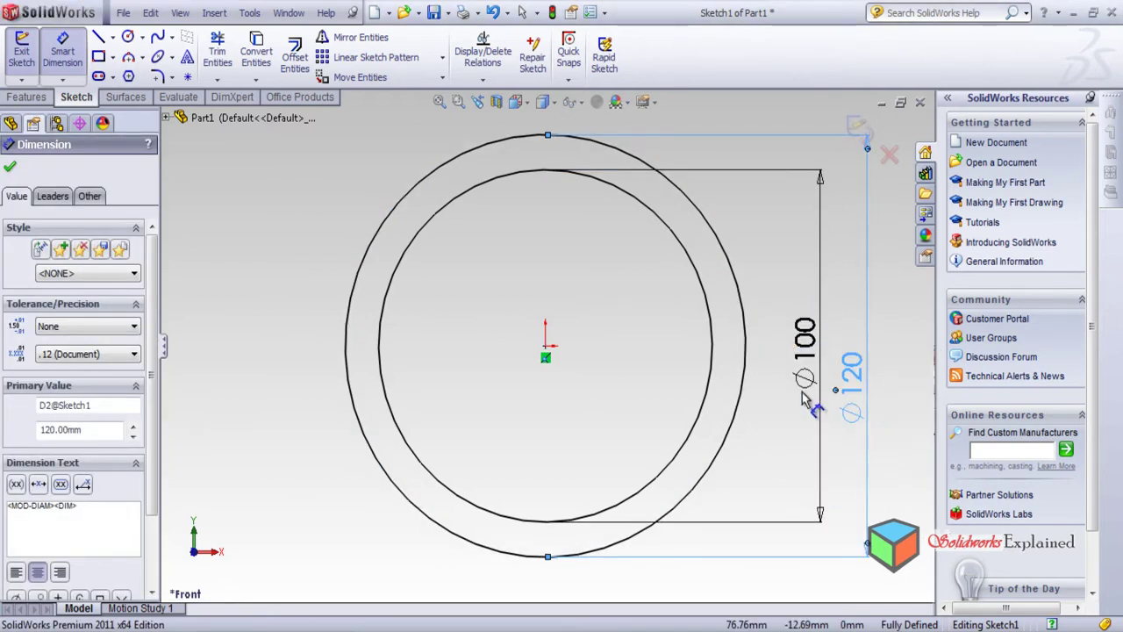
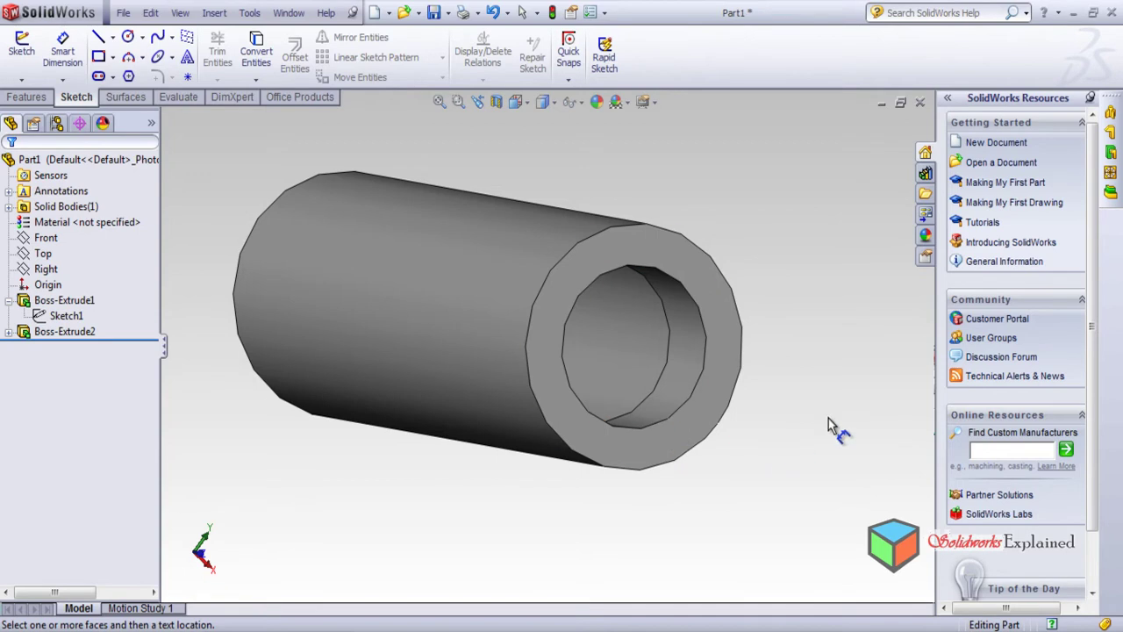
Open Sketch2, the profile sketch of the 50 mm inner ring, for editing.
{"action": "middle_click_drag", "start_coordinate": [606, 483], "coordinate": [420, 444]}
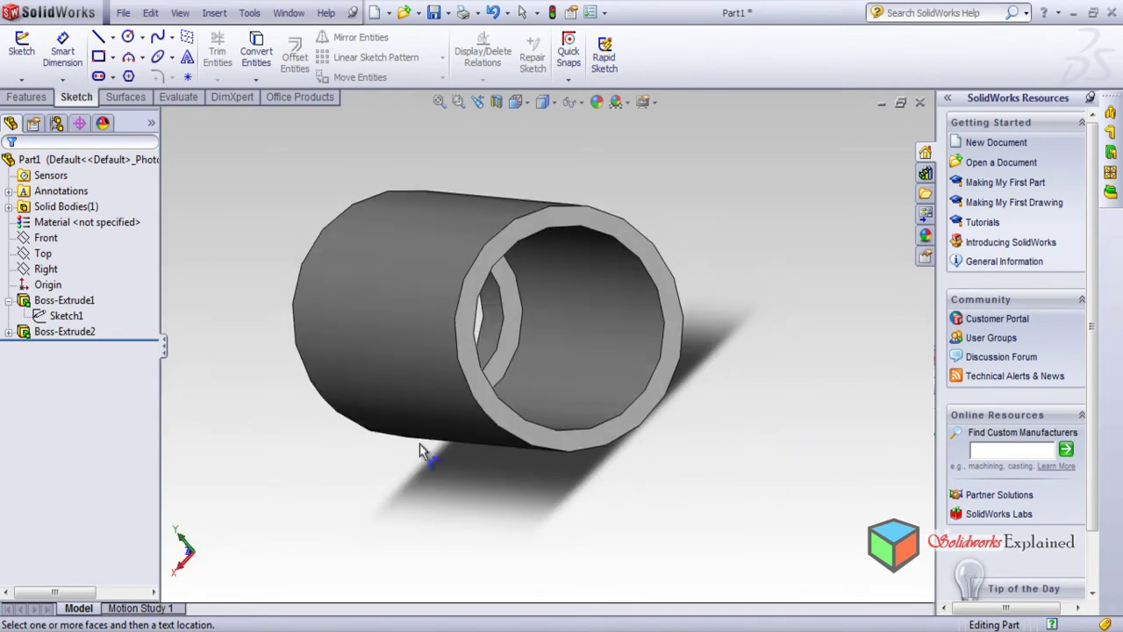
{"action": "left_click", "coordinate": [7, 339]}
{"action": "left_click", "coordinate": [63, 348]}
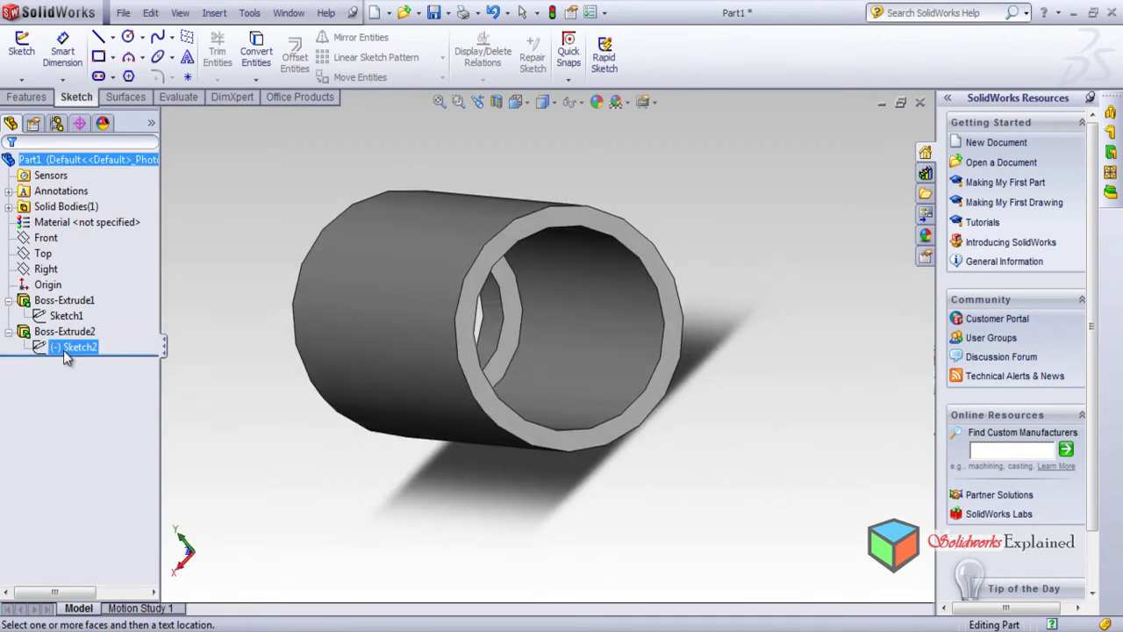
{"action": "key", "text": "Up"}
{"action": "key", "text": "Up"}
{"action": "left_click", "coordinate": [64, 348]}
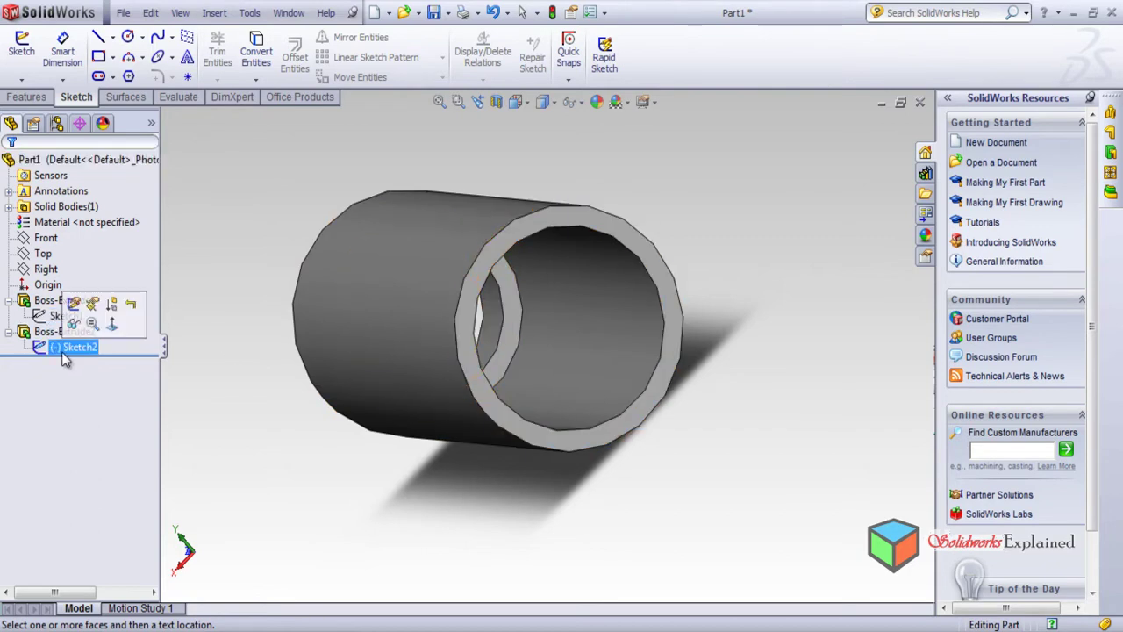
{"action": "left_click", "coordinate": [72, 305]}
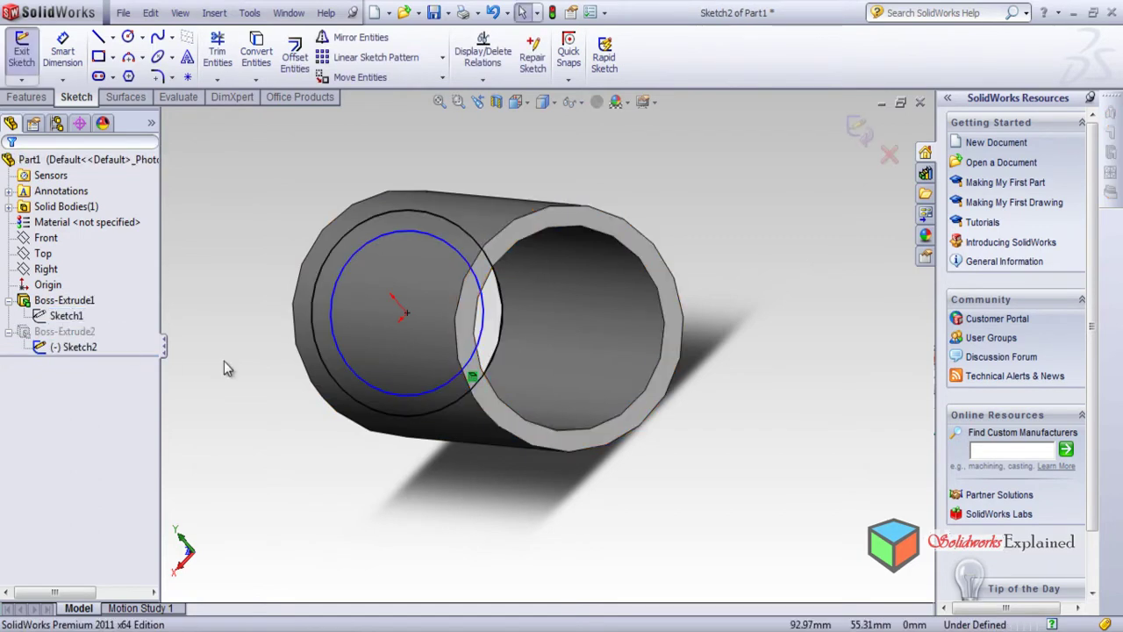
Dimension the diameter of the inner circle in the end ring's sketch, and save the part without rebuilding.
{"action": "key", "text": "d"}
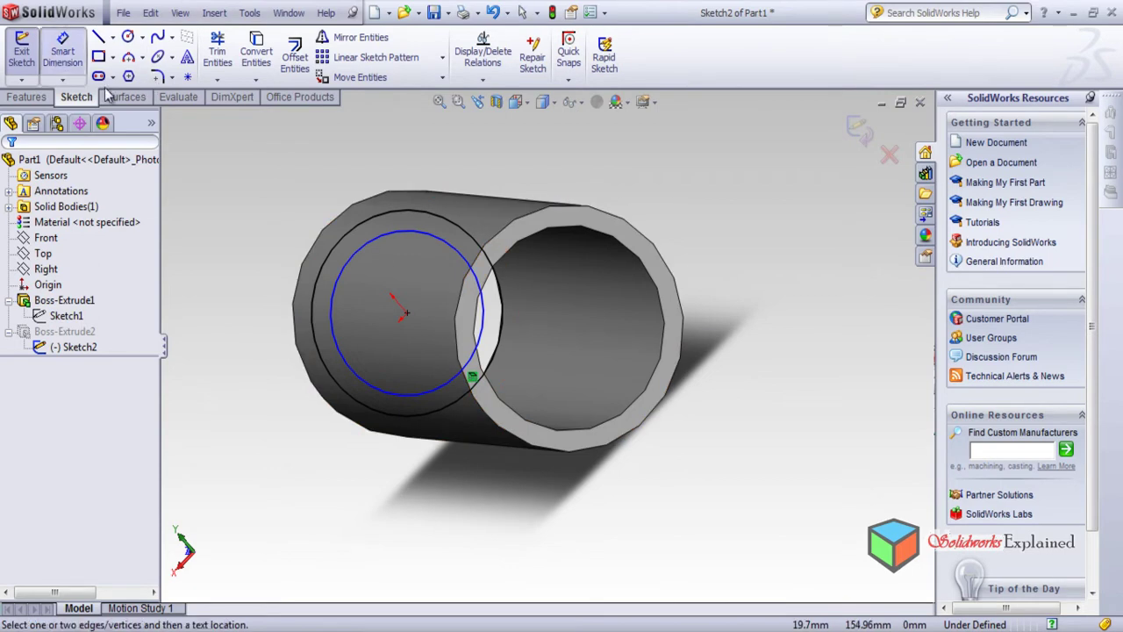
{"action": "left_click", "coordinate": [333, 309]}
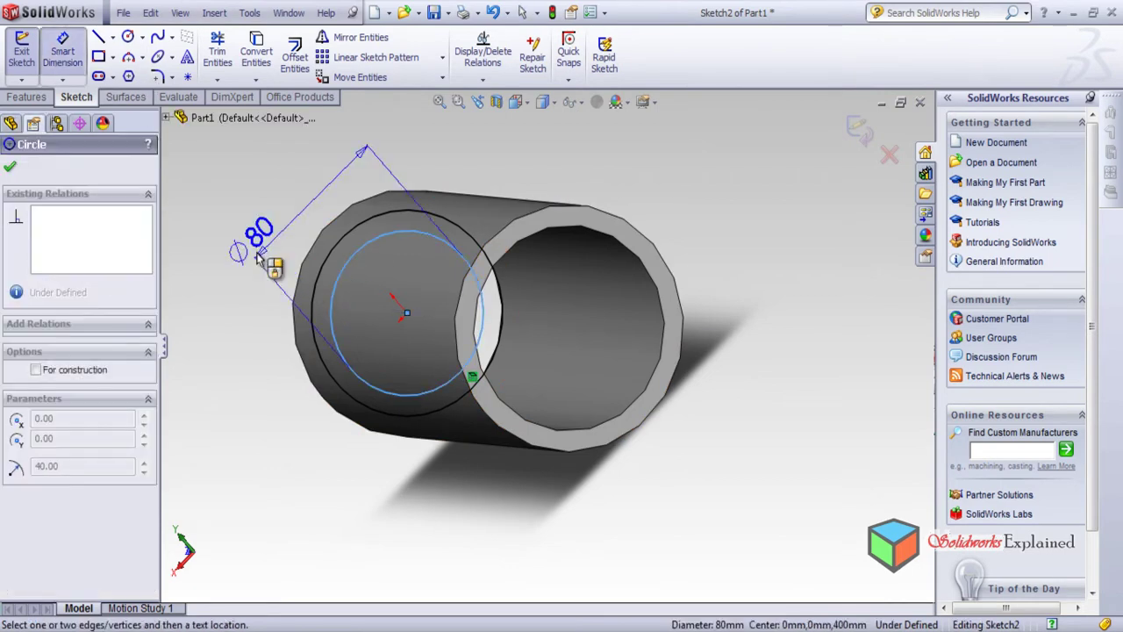
{"action": "left_click", "coordinate": [237, 220]}
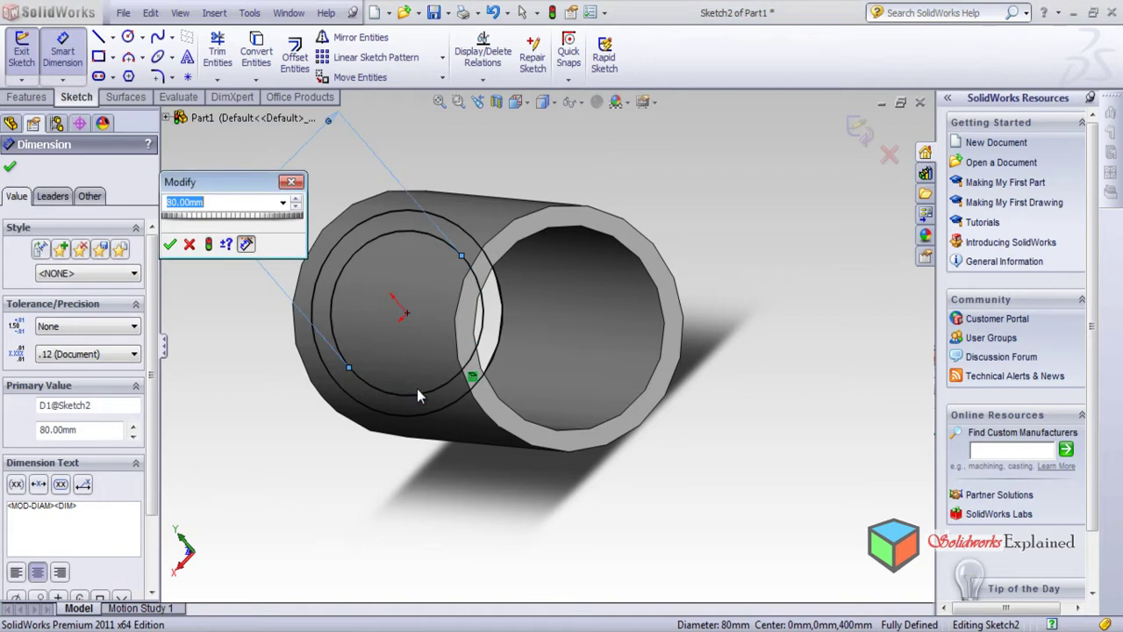
{"action": "left_click", "coordinate": [292, 186]}
{"action": "middle_click_drag", "start_coordinate": [255, 306], "coordinate": [464, 409]}
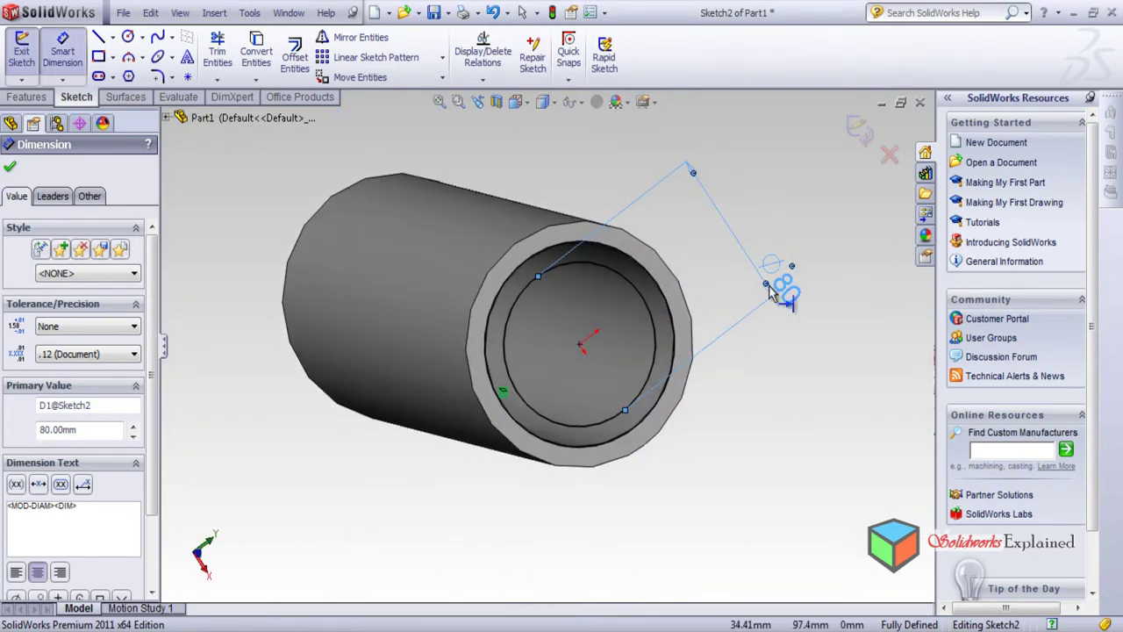
{"action": "middle_click_drag", "start_coordinate": [636, 377], "coordinate": [727, 486]}
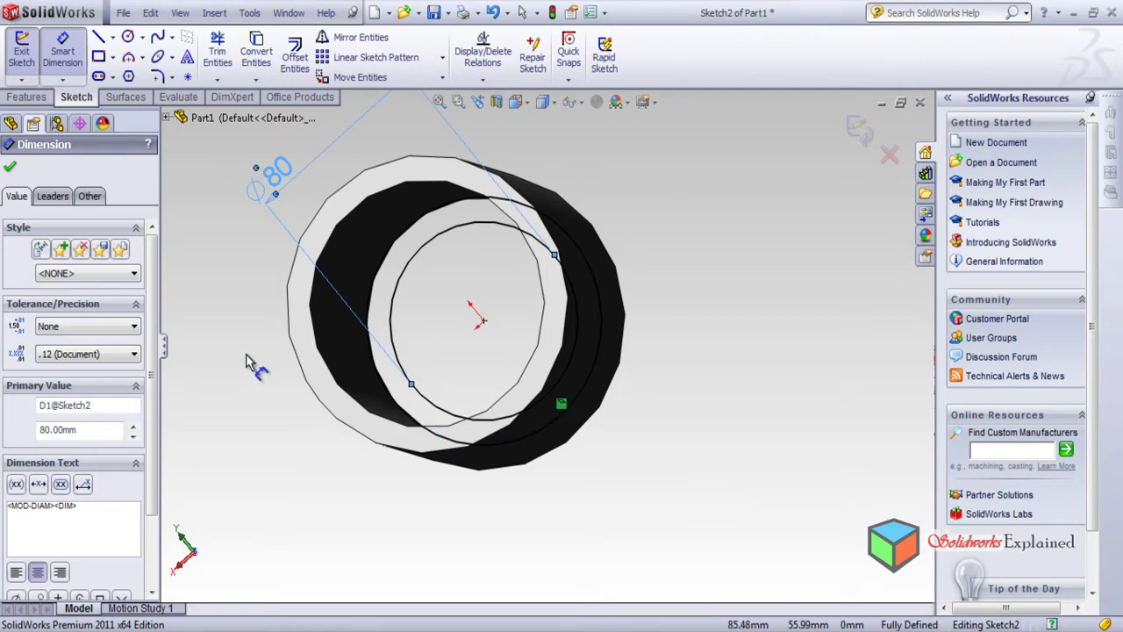
{"action": "mouse_move", "coordinate": [465, 419]}
{"action": "middle_mouse_down"}
{"action": "mouse_move", "coordinate": [446, 457]}
{"action": "mouse_move", "coordinate": [466, 409]}
{"action": "middle_mouse_up"}
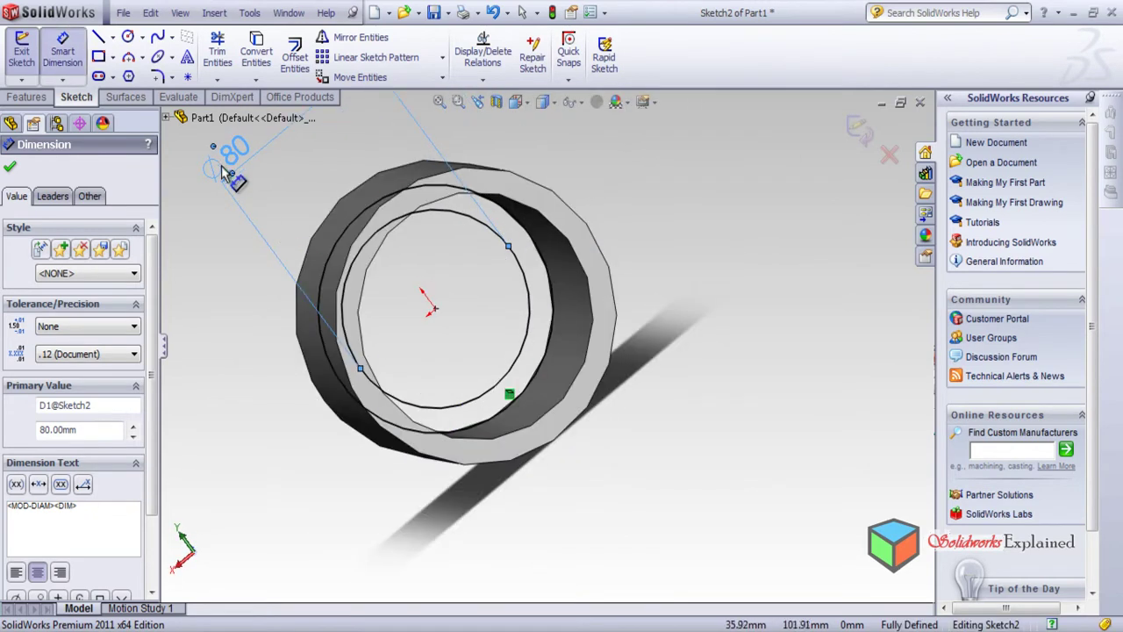
{"action": "mouse_move", "coordinate": [368, 408]}
{"action": "middle_mouse_down"}
{"action": "mouse_move", "coordinate": [376, 423]}
{"action": "mouse_move", "coordinate": [363, 395]}
{"action": "mouse_move", "coordinate": [351, 406]}
{"action": "middle_mouse_up"}
{"action": "mouse_move", "coordinate": [377, 351]}
{"action": "middle_mouse_down"}
{"action": "mouse_move", "coordinate": [376, 369]}
{"action": "mouse_move", "coordinate": [371, 325]}
{"action": "mouse_move", "coordinate": [384, 331]}
{"action": "mouse_move", "coordinate": [379, 351]}
{"action": "mouse_move", "coordinate": [378, 342]}
{"action": "middle_mouse_up"}
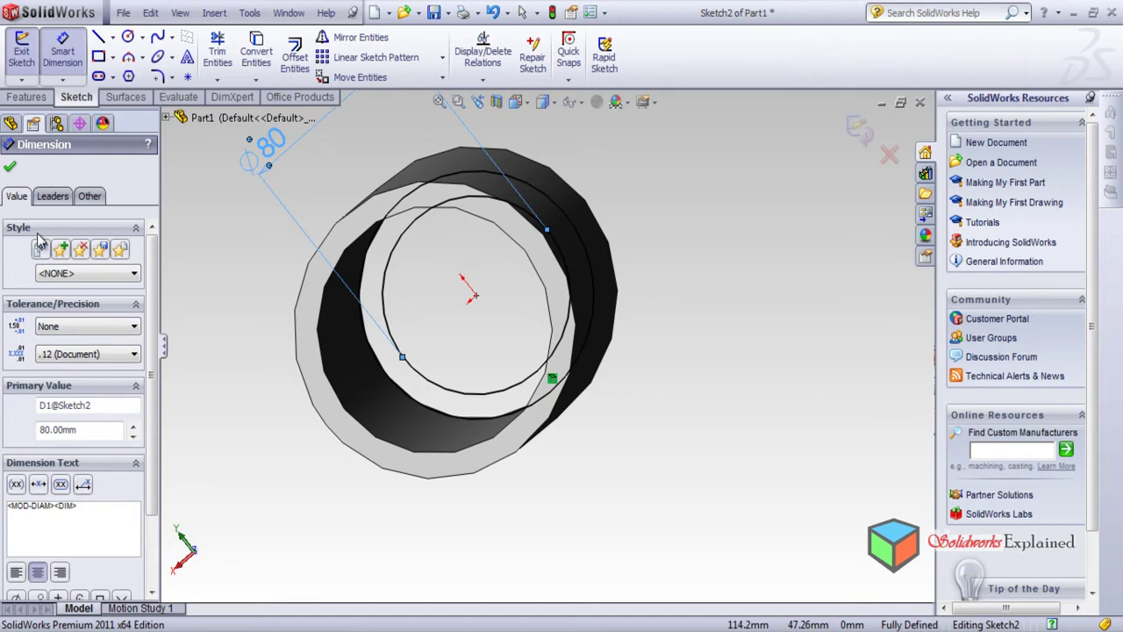
{"action": "left_click", "coordinate": [11, 166]}
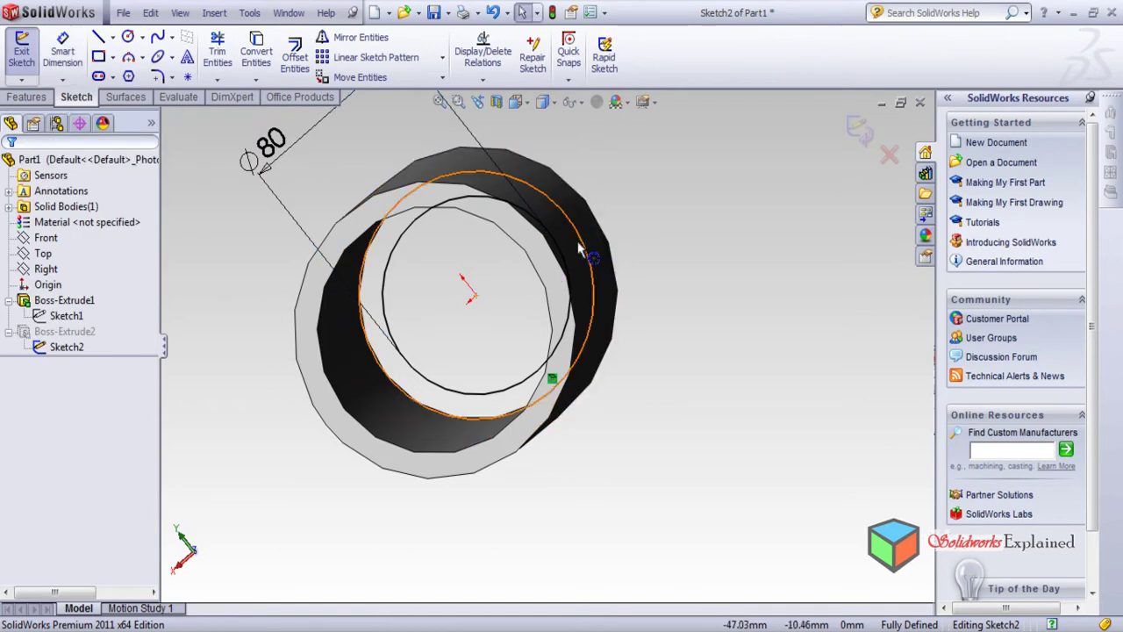
{"action": "key", "text": "ctrl+s"}
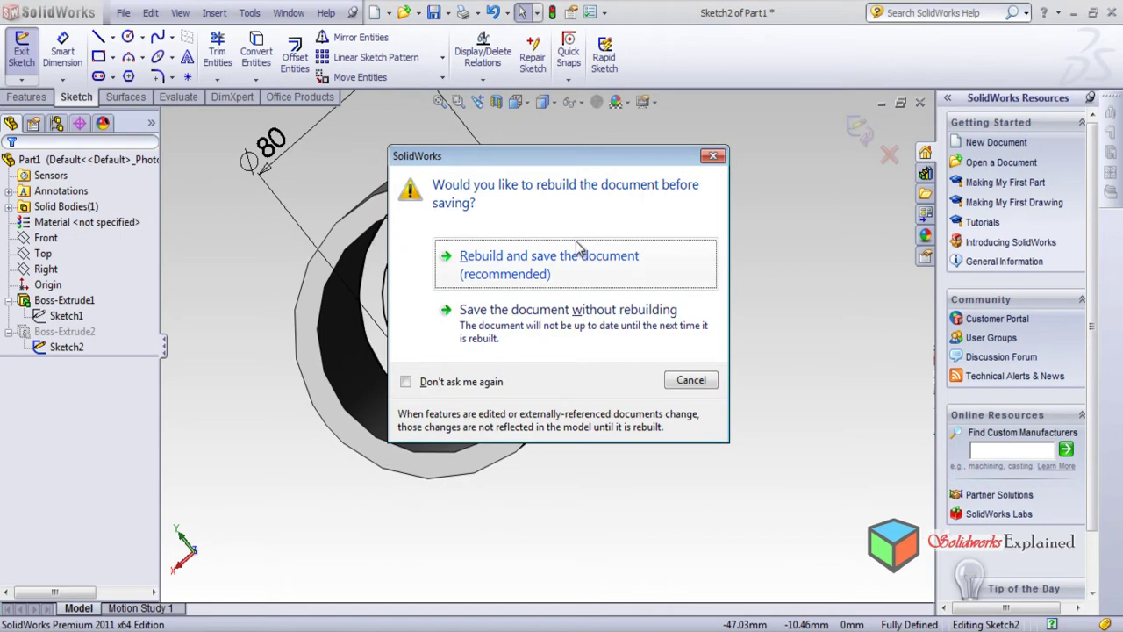
{"action": "left_click", "coordinate": [532, 316]}
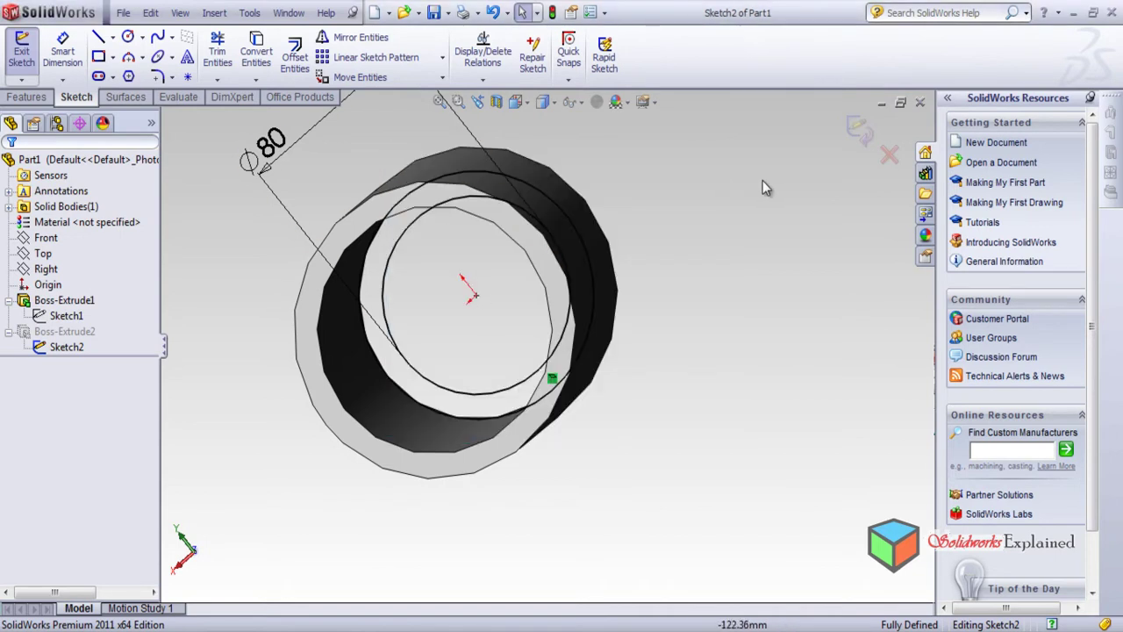
Create a new part document and start a sketch on the Front plane.
{"action": "left_click", "coordinate": [375, 13]}
{"action": "left_click", "coordinate": [583, 563]}
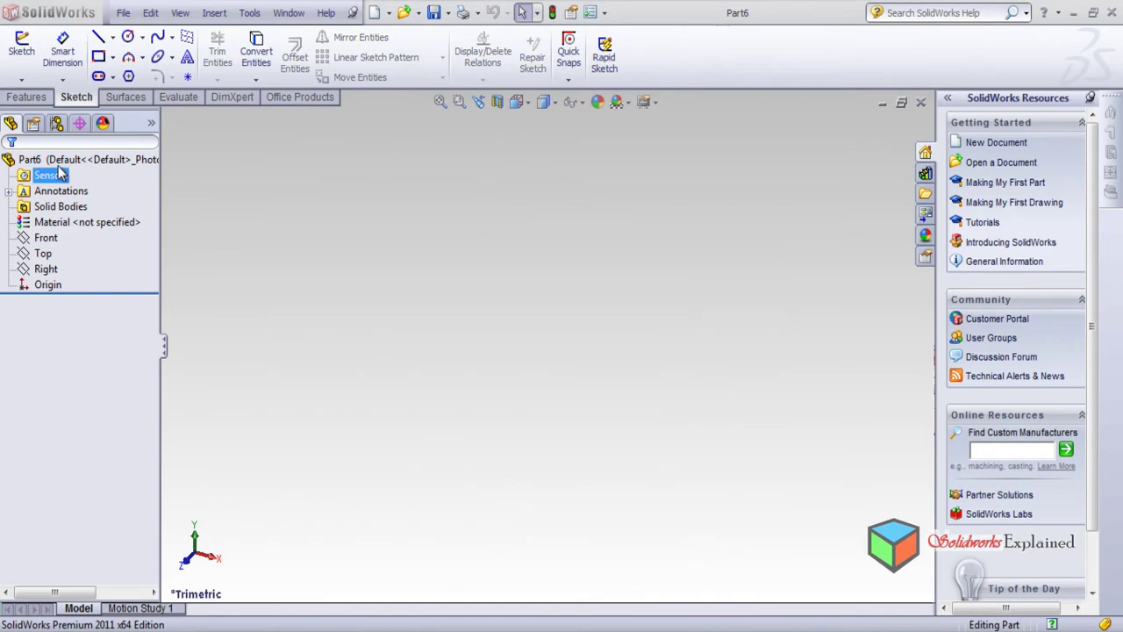
{"action": "left_click", "coordinate": [45, 238]}
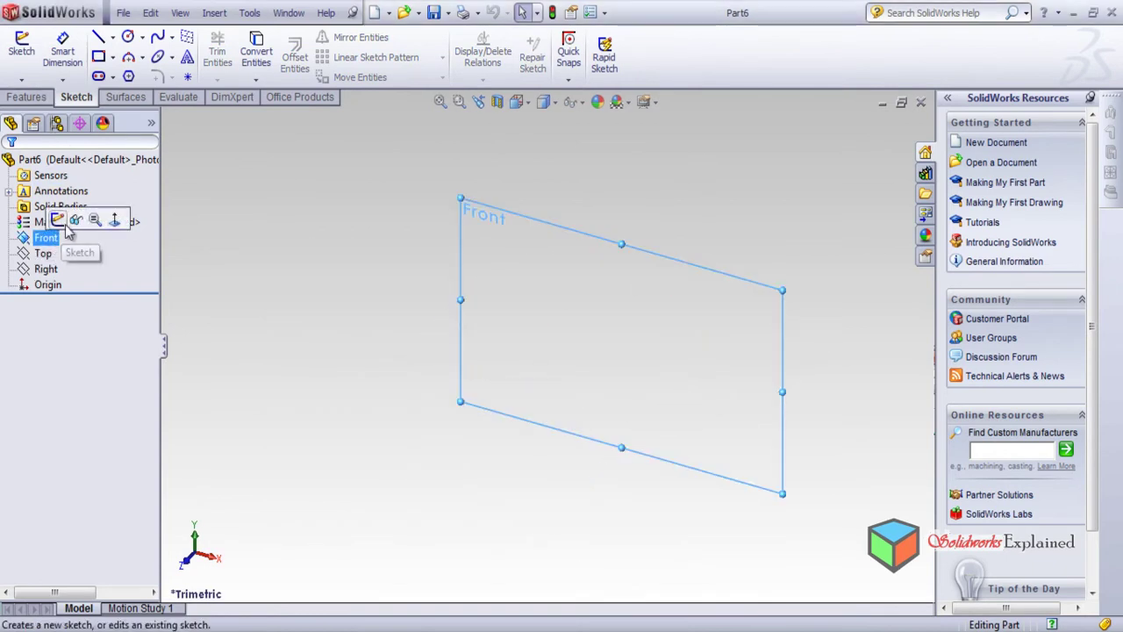
{"action": "left_click", "coordinate": [63, 223]}
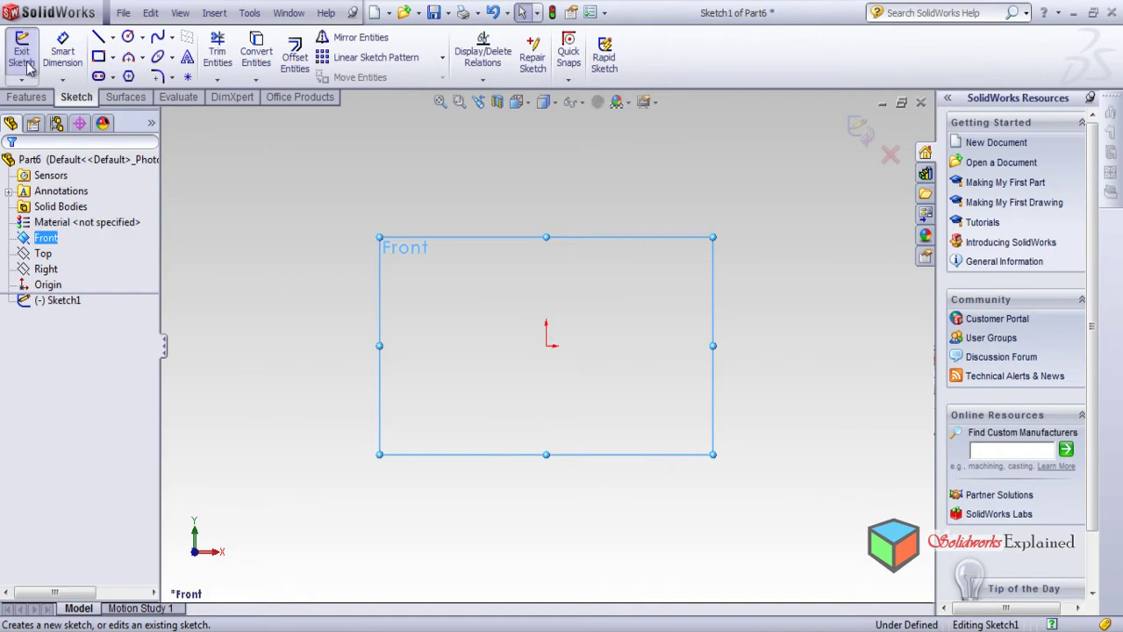
Sketch a circle centred on the origin with a radius of 40 mm.
{"action": "left_click", "coordinate": [127, 37]}
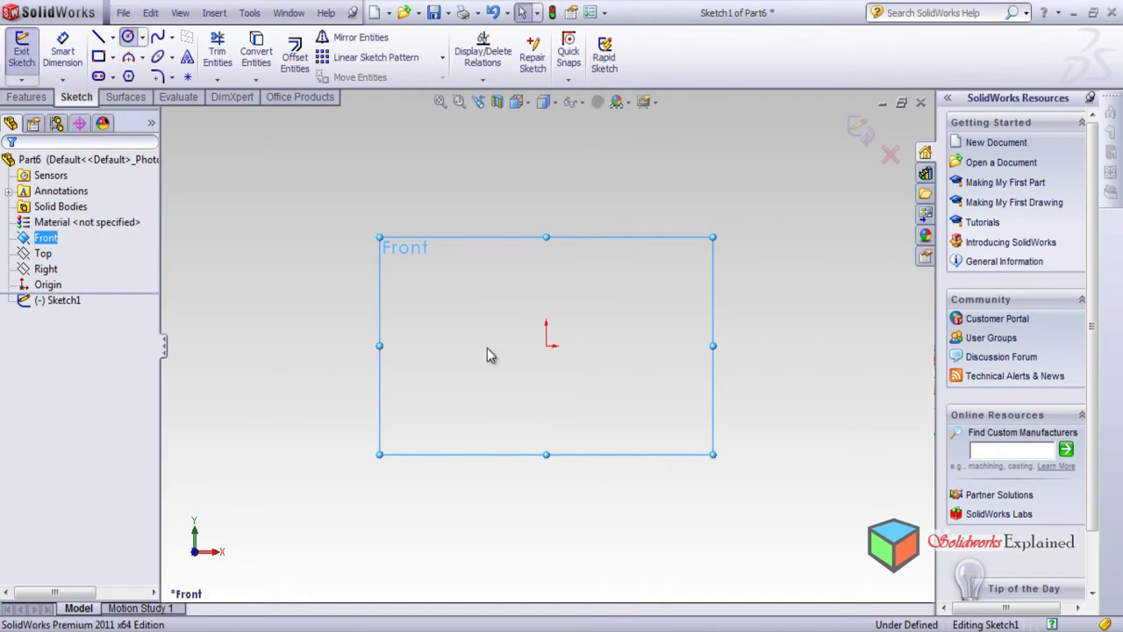
{"action": "left_click_drag", "start_coordinate": [545, 345], "coordinate": [617, 400]}
{"action": "type", "text": "40"}
{"action": "key", "text": "Return"}
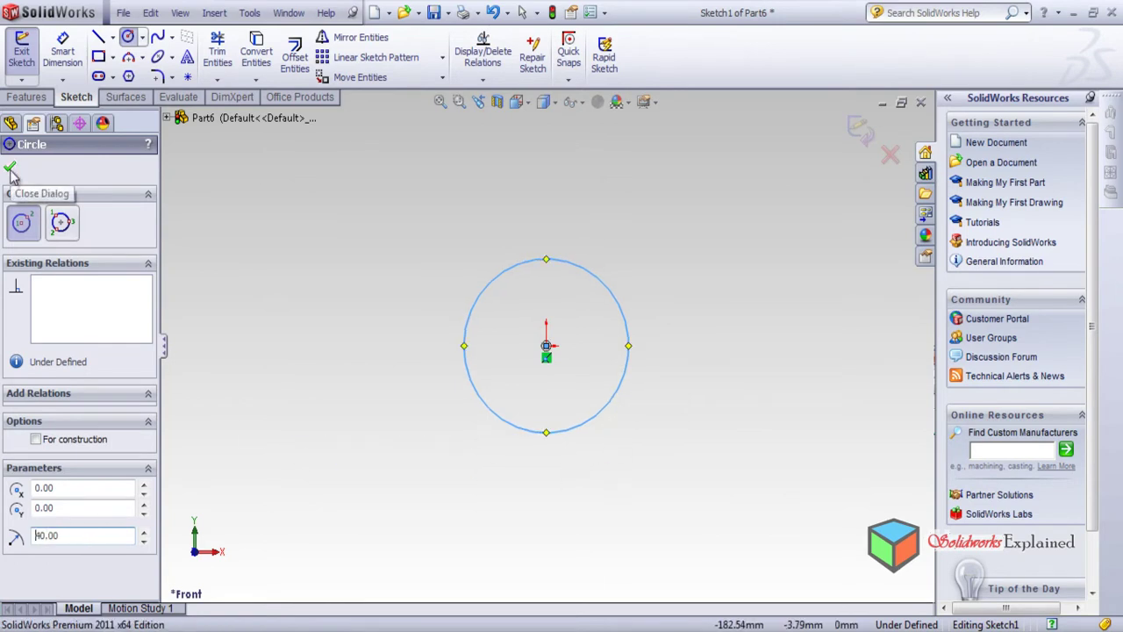
{"action": "left_click", "coordinate": [124, 35]}
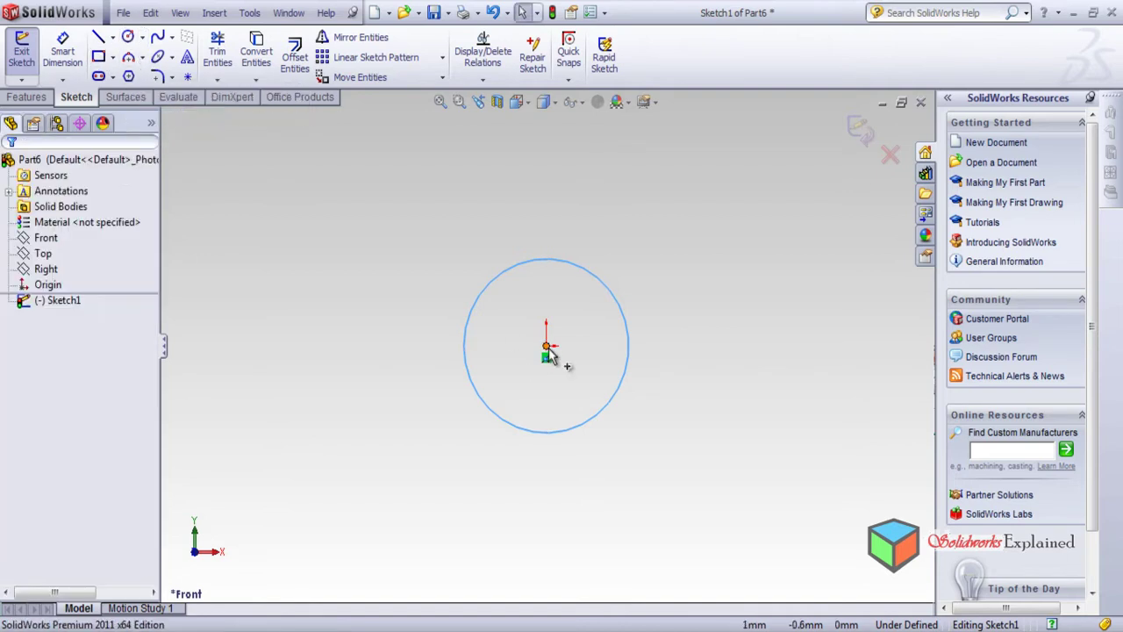
{"action": "left_click", "coordinate": [546, 345]}
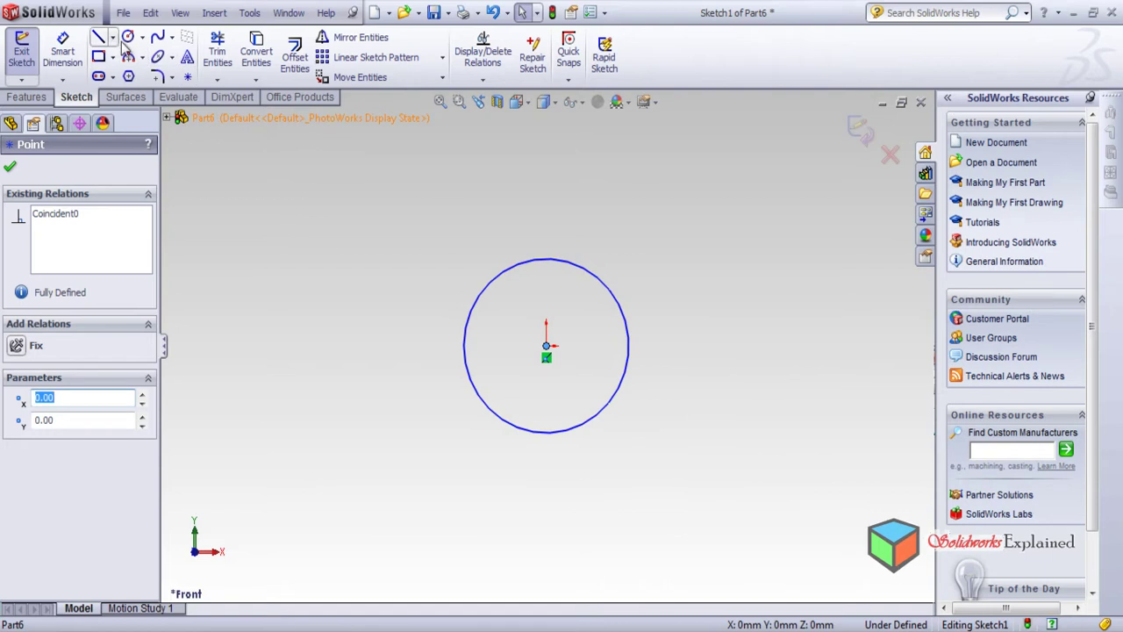
{"action": "key", "text": "Escape"}
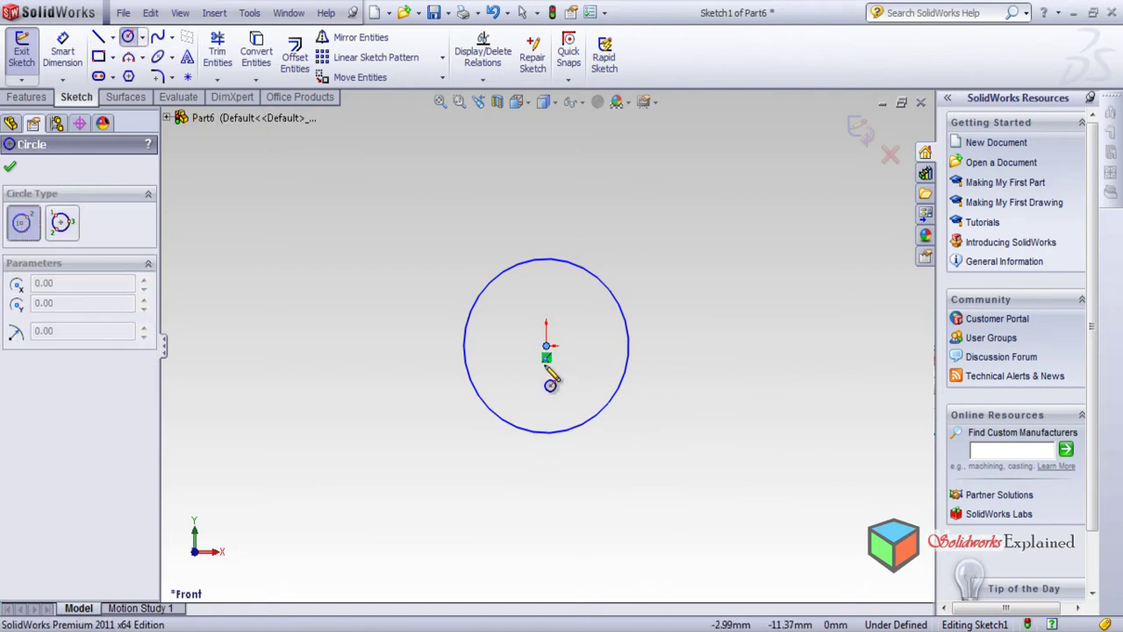
{"action": "left_click", "coordinate": [861, 129]}
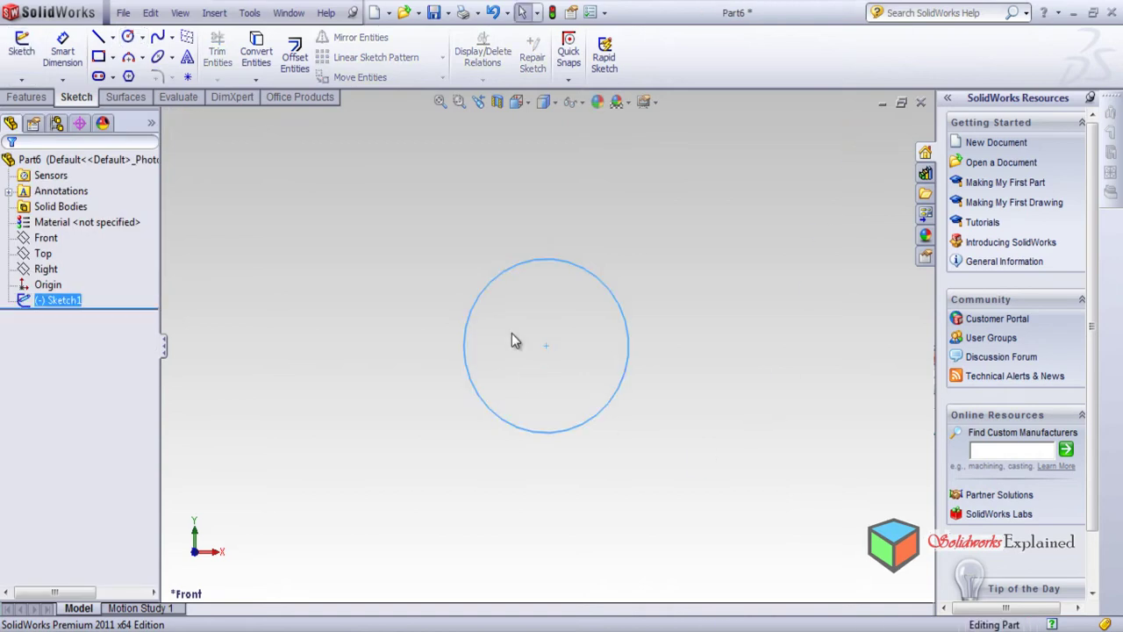
Add a concentric outer circle centred on the origin to Sketch1, with a radius of 50 mm.
{"action": "left_click", "coordinate": [127, 37]}
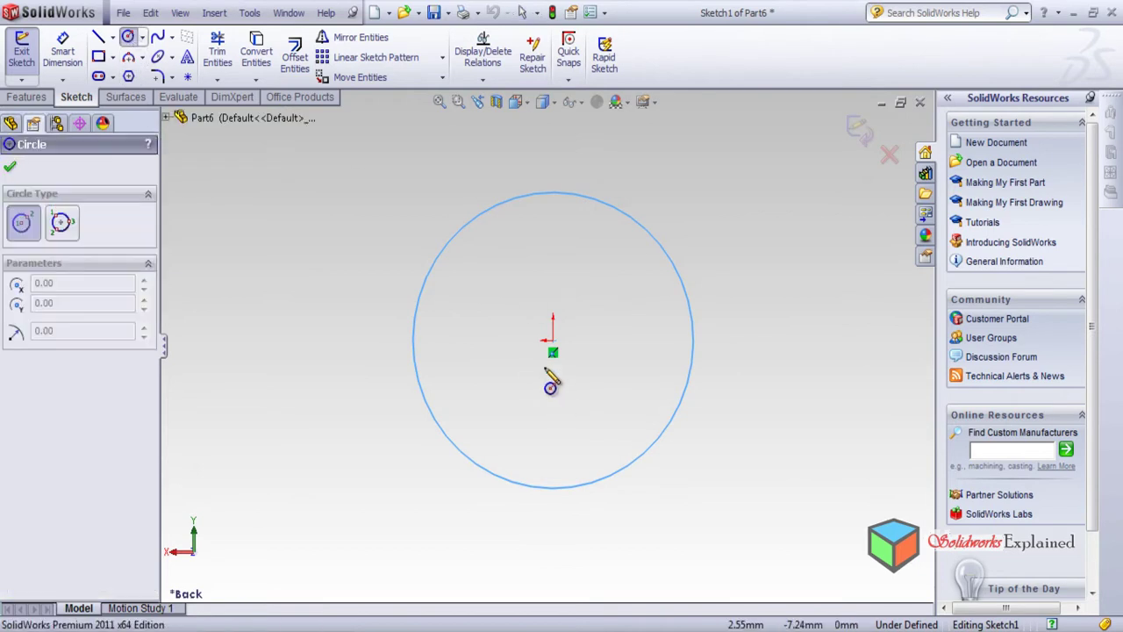
{"action": "left_click", "coordinate": [552, 340]}
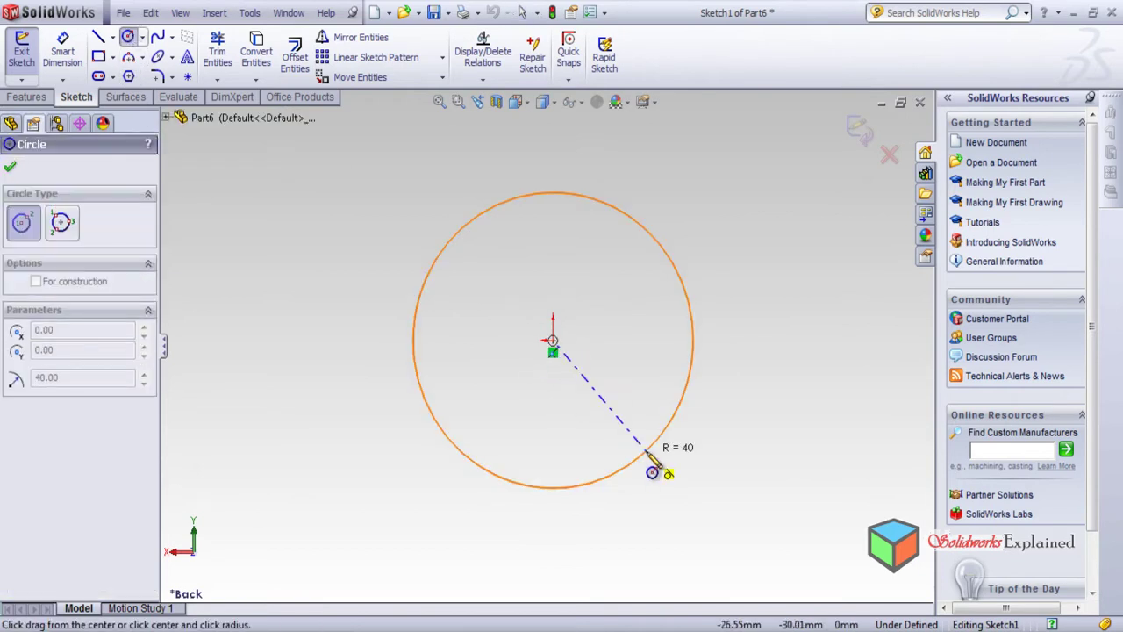
{"action": "left_click", "coordinate": [655, 495]}
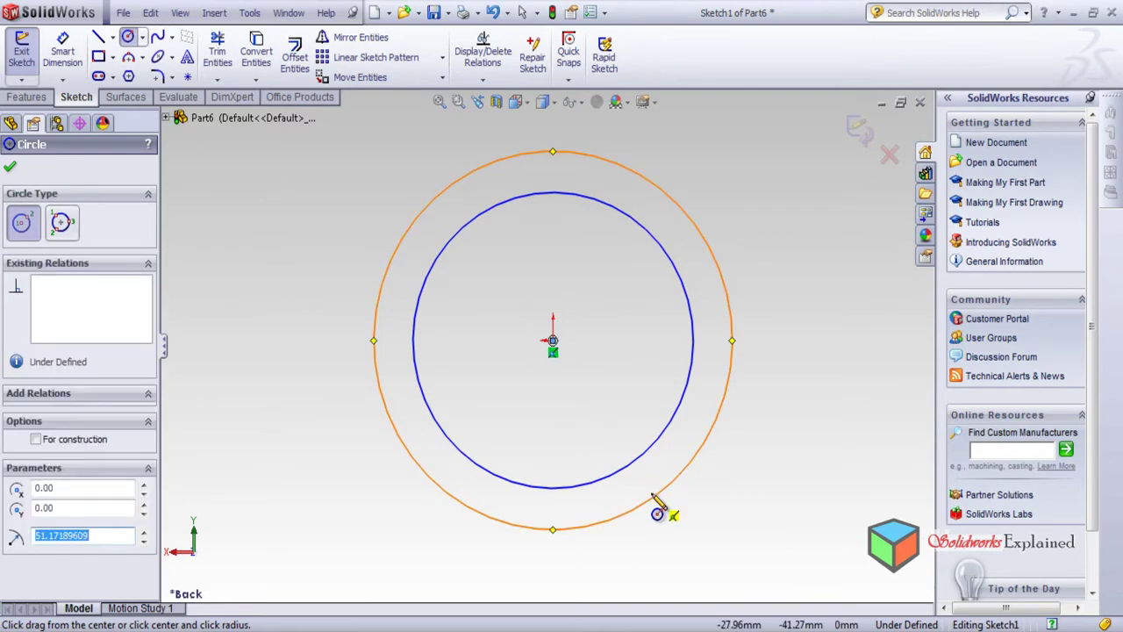
{"action": "type", "text": "50"}
{"action": "key", "text": "Return"}
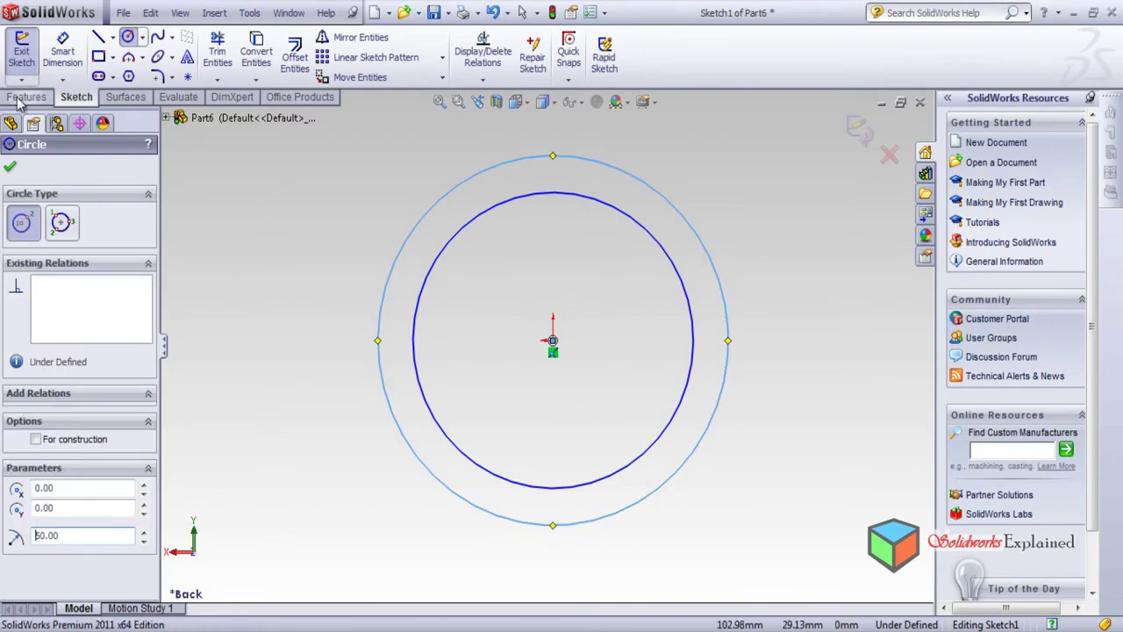
Extrude the ring profile between the two circles as a blind boss 400 mm deep.
{"action": "left_click", "coordinate": [27, 97]}
{"action": "left_click", "coordinate": [28, 57]}
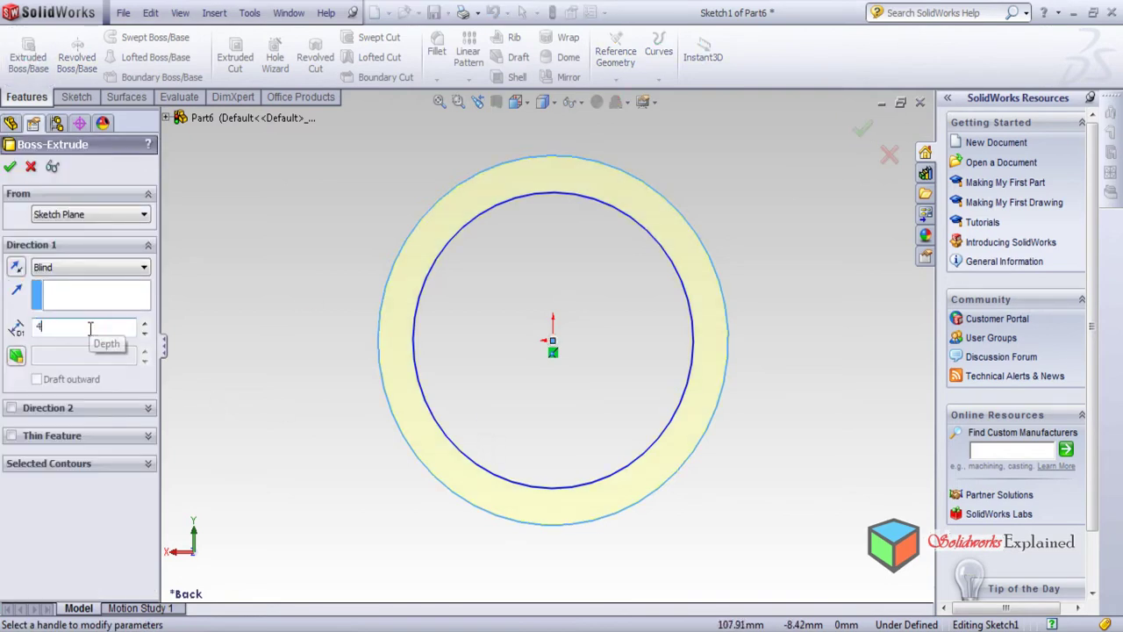
{"action": "key", "text": "Return"}
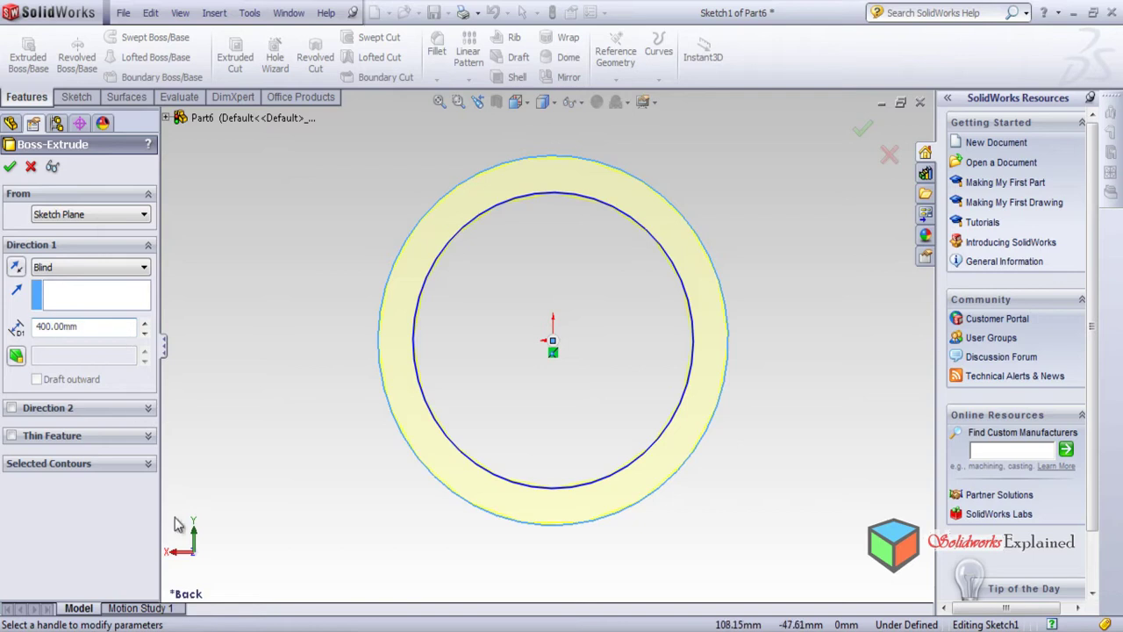
{"action": "left_click", "coordinate": [10, 167]}
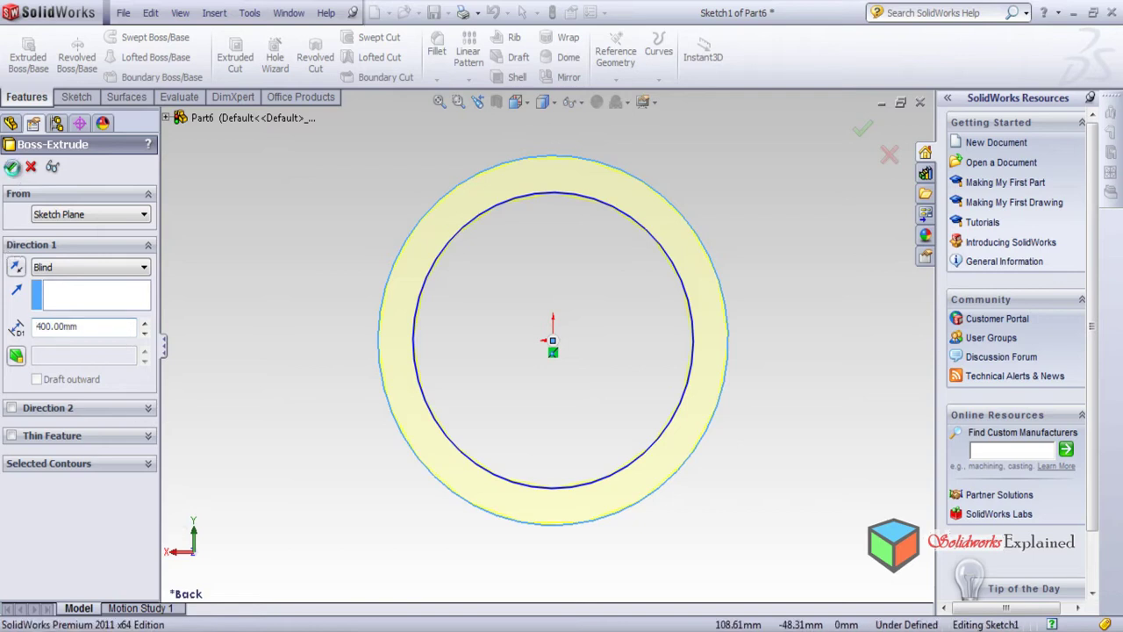
{"action": "key", "text": "ctrl+7"}
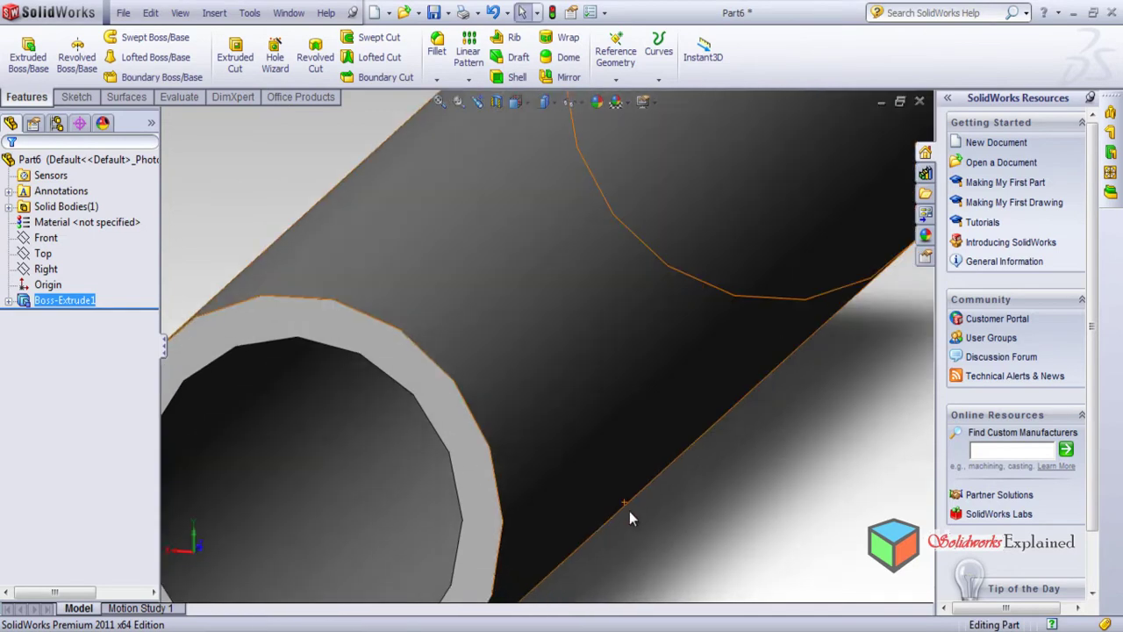
{"action": "middle_click_drag", "start_coordinate": [579, 495], "coordinate": [527, 458]}
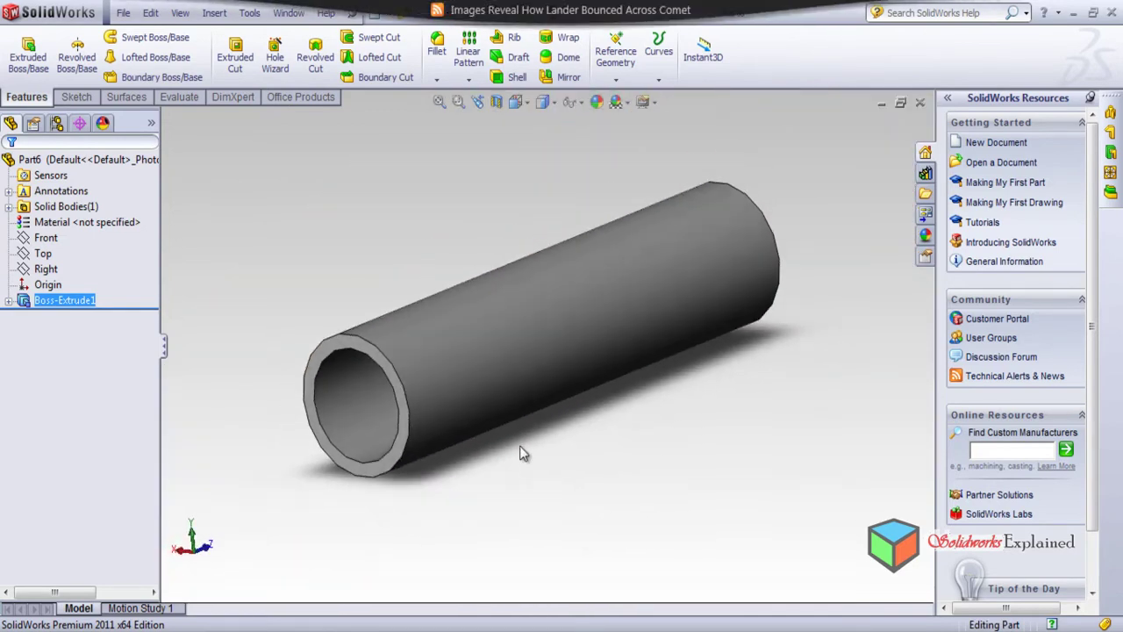
Save the new tube part as Part2 in the Telescope folder.
{"action": "key", "text": "ctrl+s"}
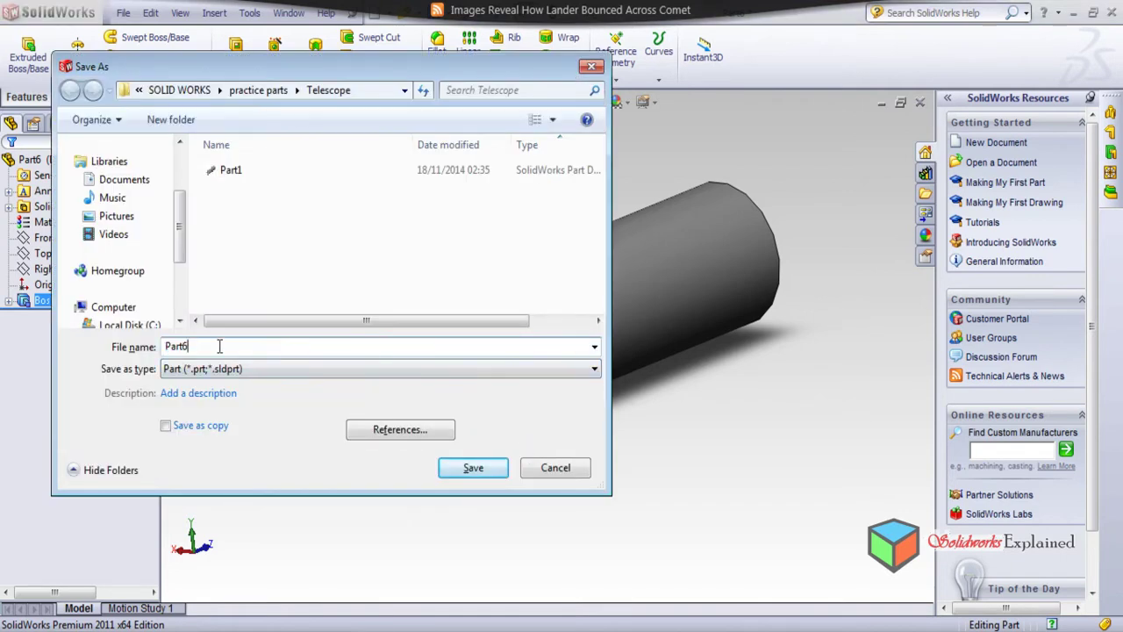
{"action": "key", "text": "BackSpace"}
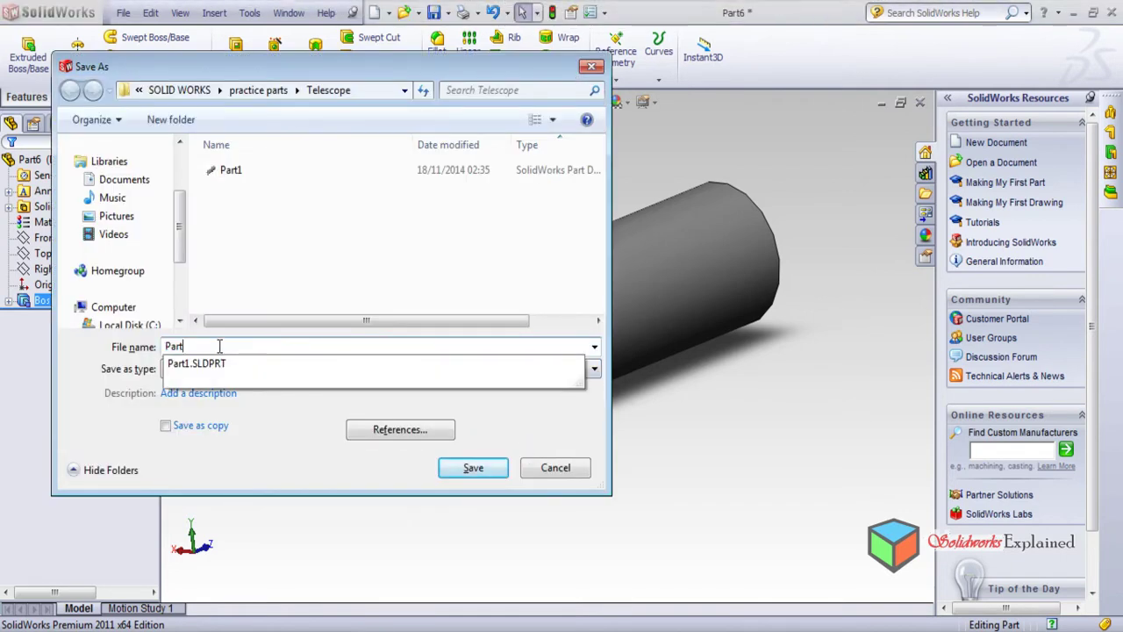
{"action": "type", "text": "2"}
{"action": "key", "text": "Return"}
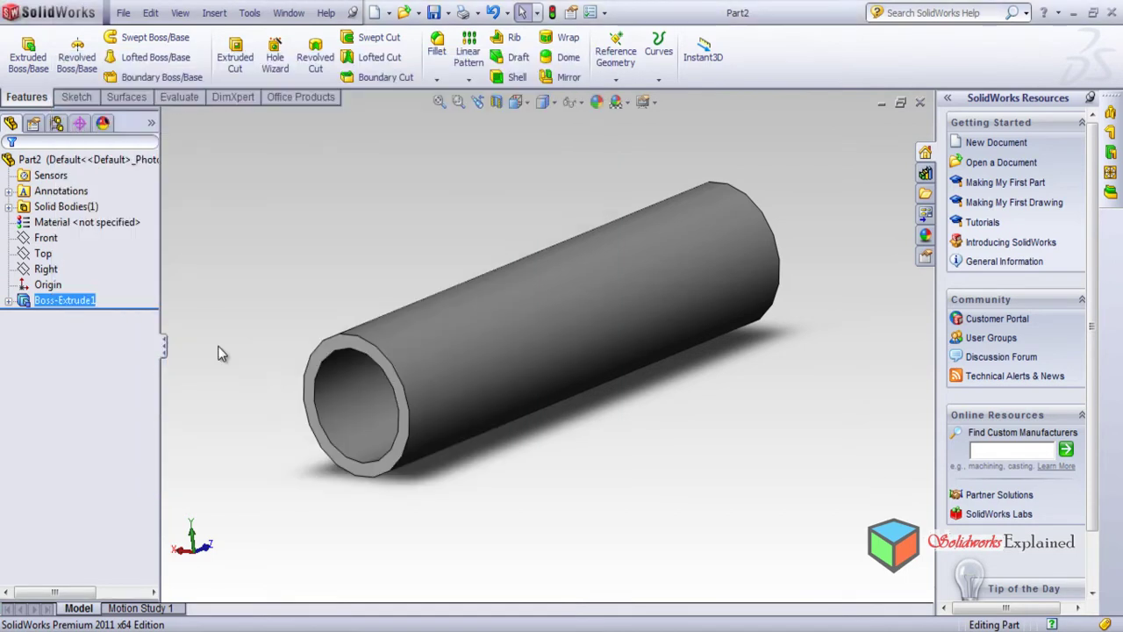
{"action": "mouse_move", "coordinate": [336, 478]}
{"action": "middle_mouse_down"}
{"action": "mouse_move", "coordinate": [396, 429]}
{"action": "mouse_move", "coordinate": [378, 434]}
{"action": "mouse_move", "coordinate": [394, 433]}
{"action": "mouse_move", "coordinate": [459, 506]}
{"action": "mouse_move", "coordinate": [472, 596]}
{"action": "mouse_move", "coordinate": [603, 536]}
{"action": "mouse_move", "coordinate": [472, 506]}
{"action": "middle_mouse_up"}
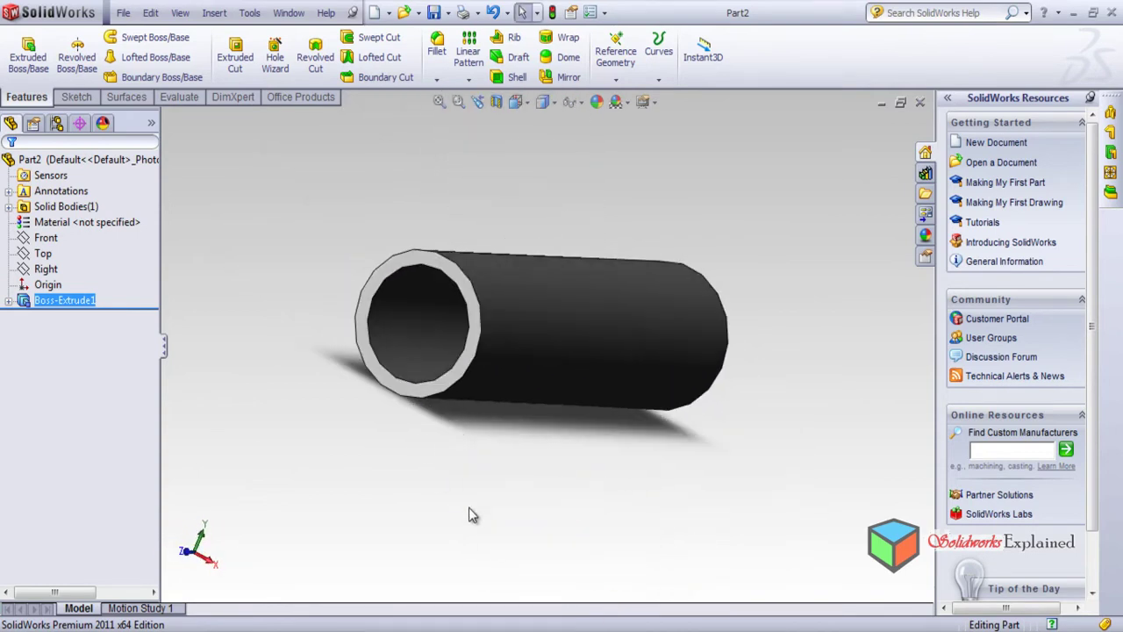
{"action": "left_click", "coordinate": [388, 13]}
{"action": "left_click", "coordinate": [402, 32]}
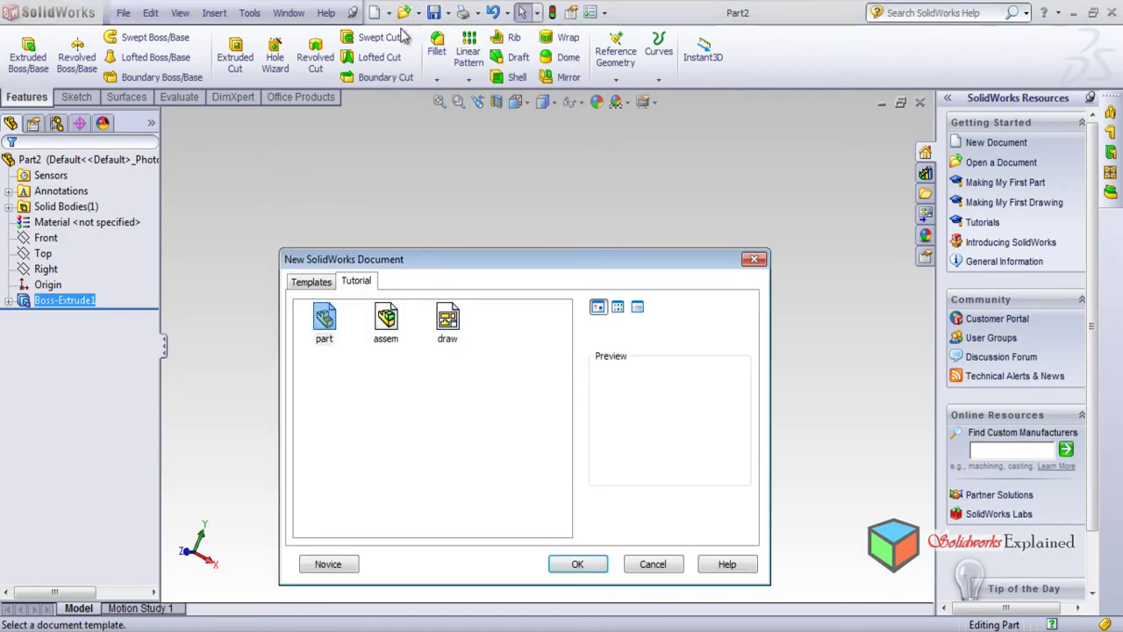
{"action": "left_click", "coordinate": [389, 323]}
{"action": "left_click", "coordinate": [574, 564]}
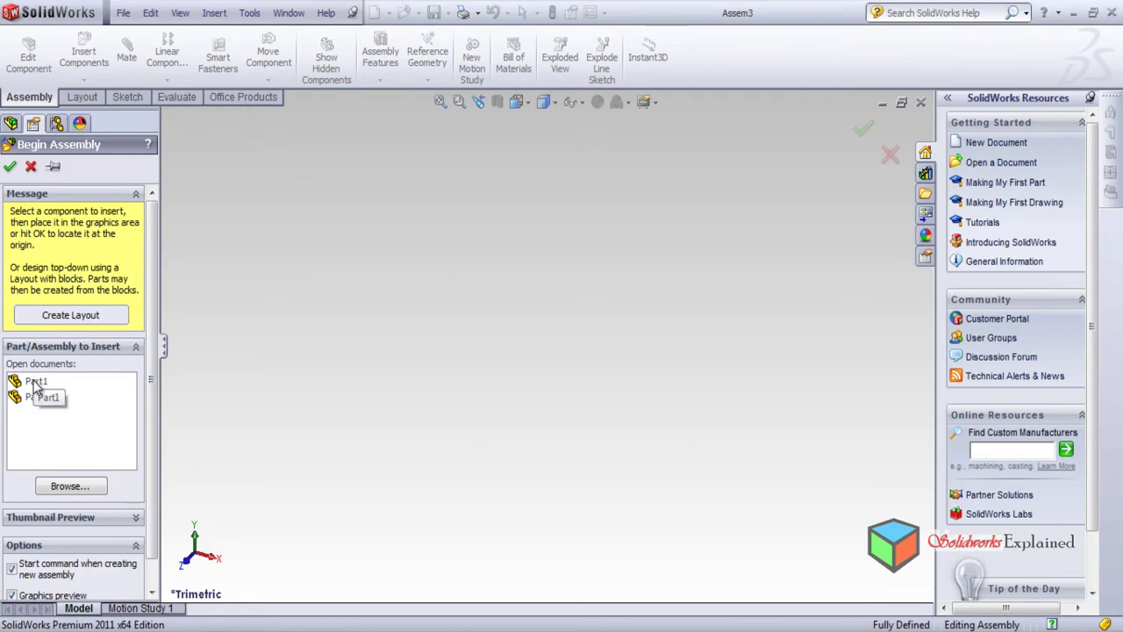
{"action": "left_click", "coordinate": [69, 487]}
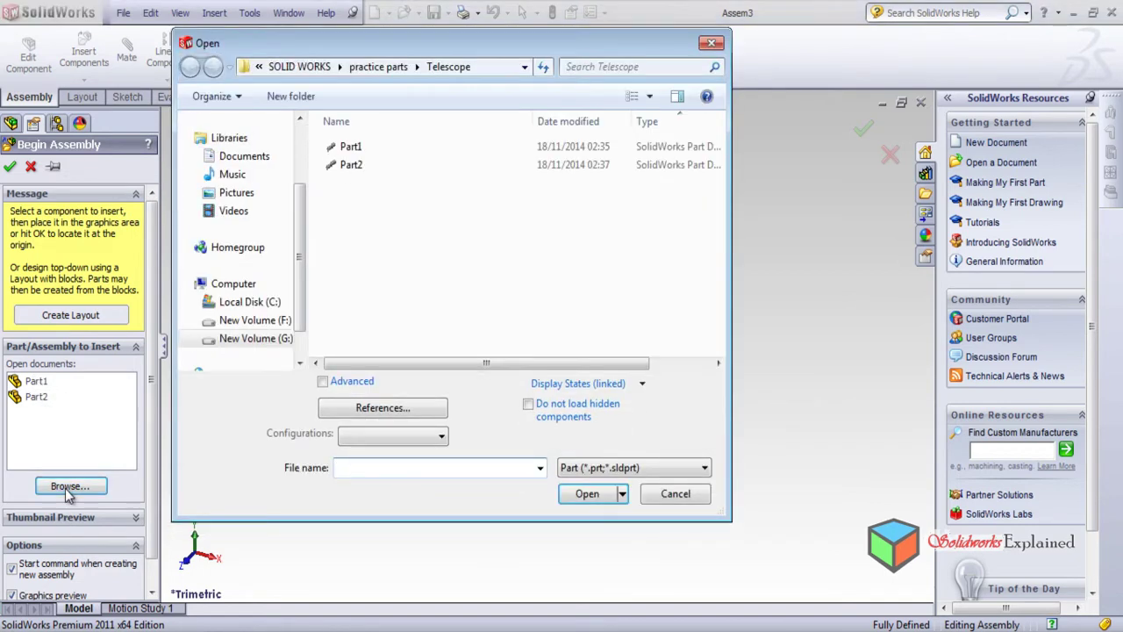
{"action": "left_click", "coordinate": [335, 147]}
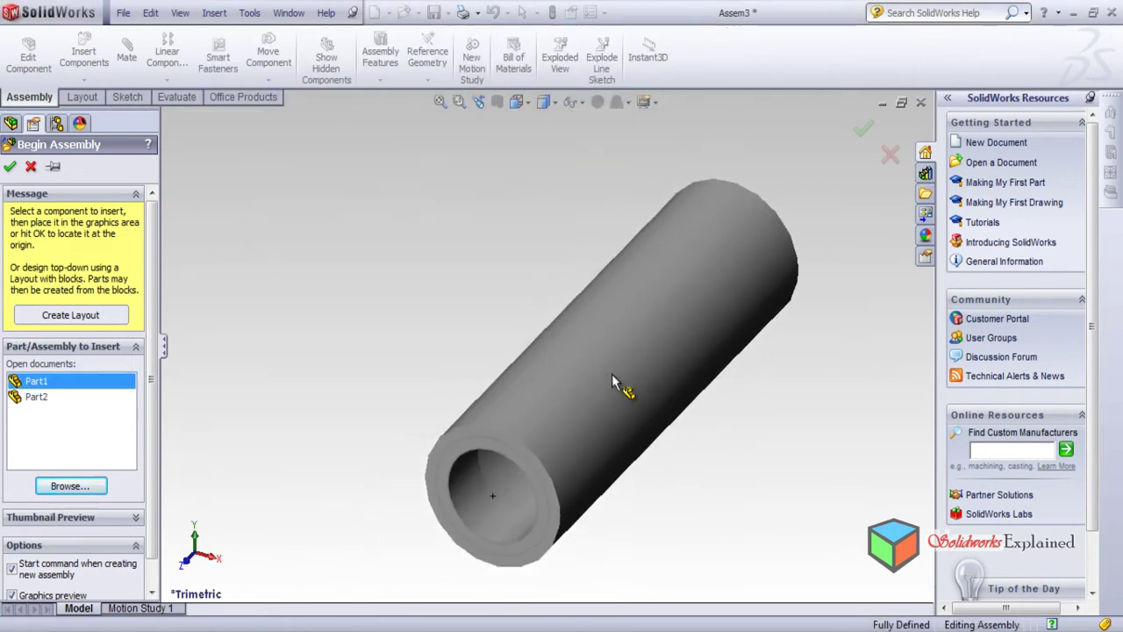
{"action": "left_click", "coordinate": [612, 430]}
{"action": "middle_click_drag", "start_coordinate": [589, 496], "coordinate": [499, 499]}
{"action": "left_click", "coordinate": [43, 203]}
{"action": "left_click", "coordinate": [83, 53]}
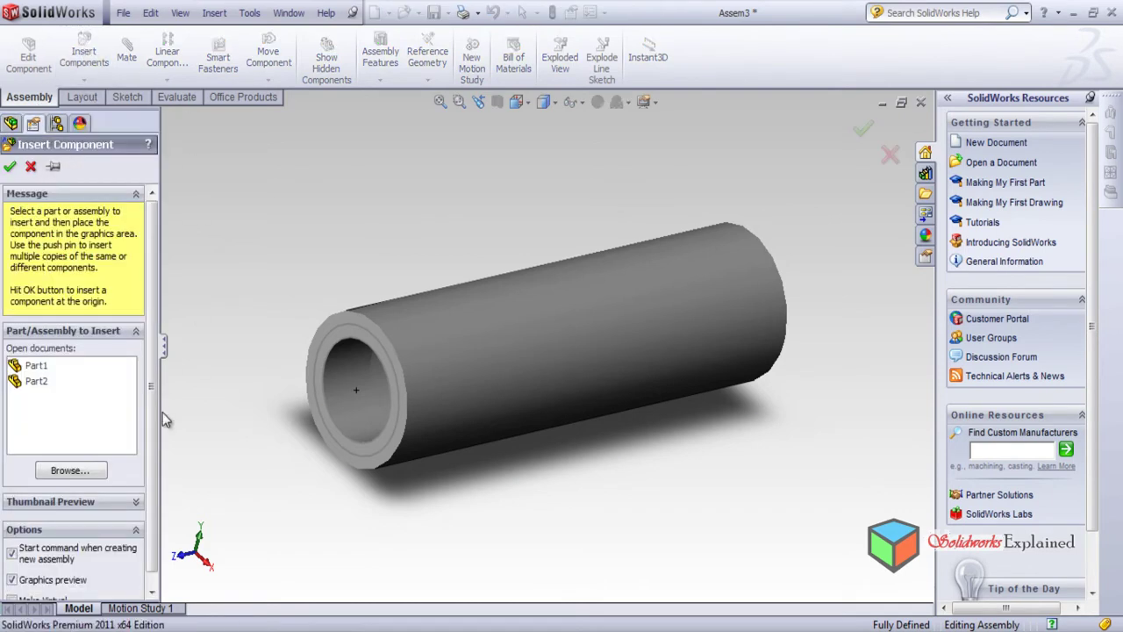
{"action": "left_click", "coordinate": [27, 390]}
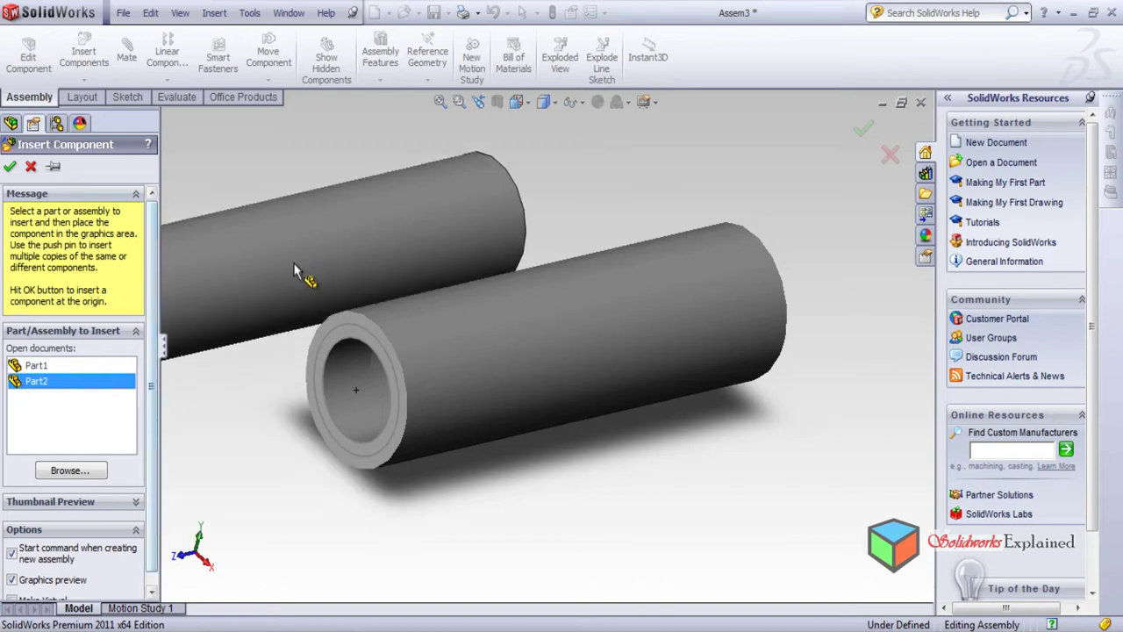
{"action": "left_click", "coordinate": [437, 211]}
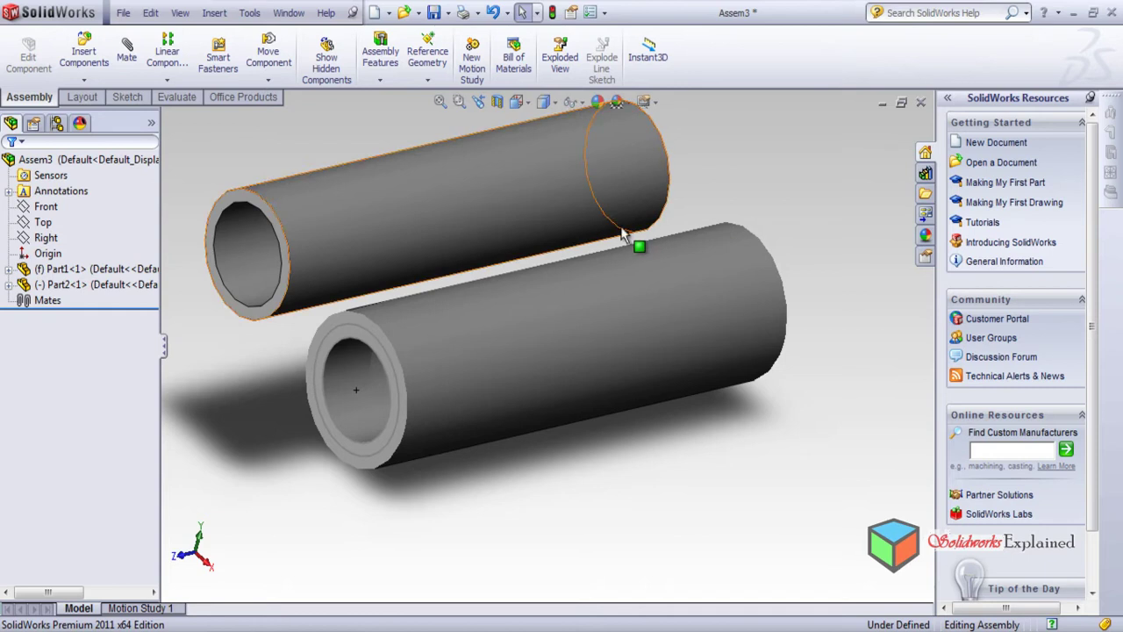
{"action": "left_click", "coordinate": [920, 104]}
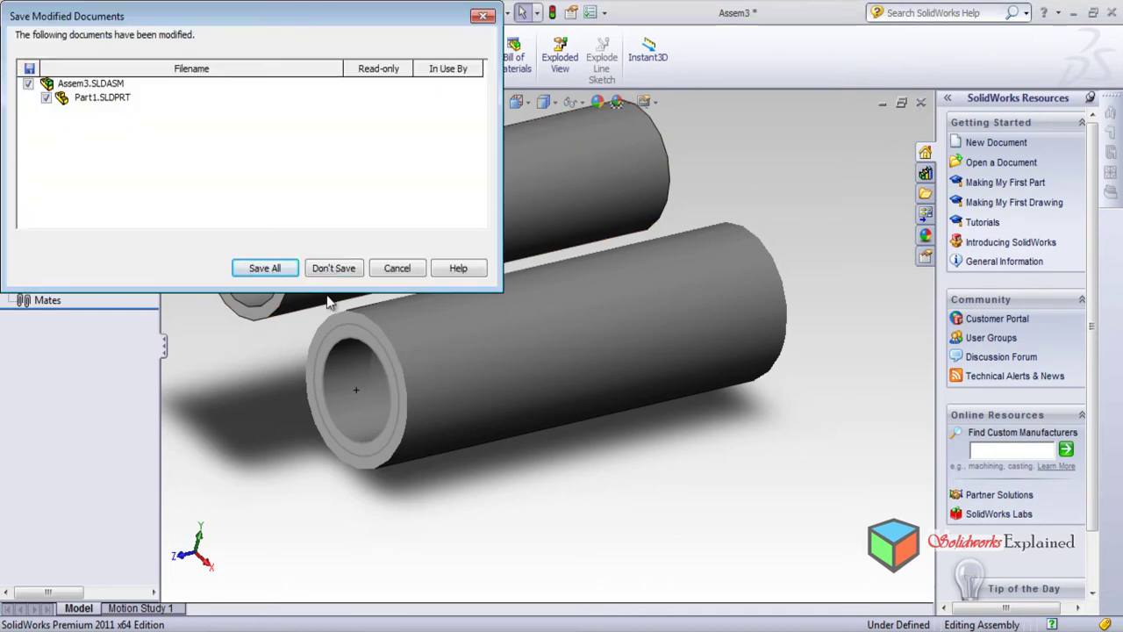
{"action": "left_click", "coordinate": [329, 268]}
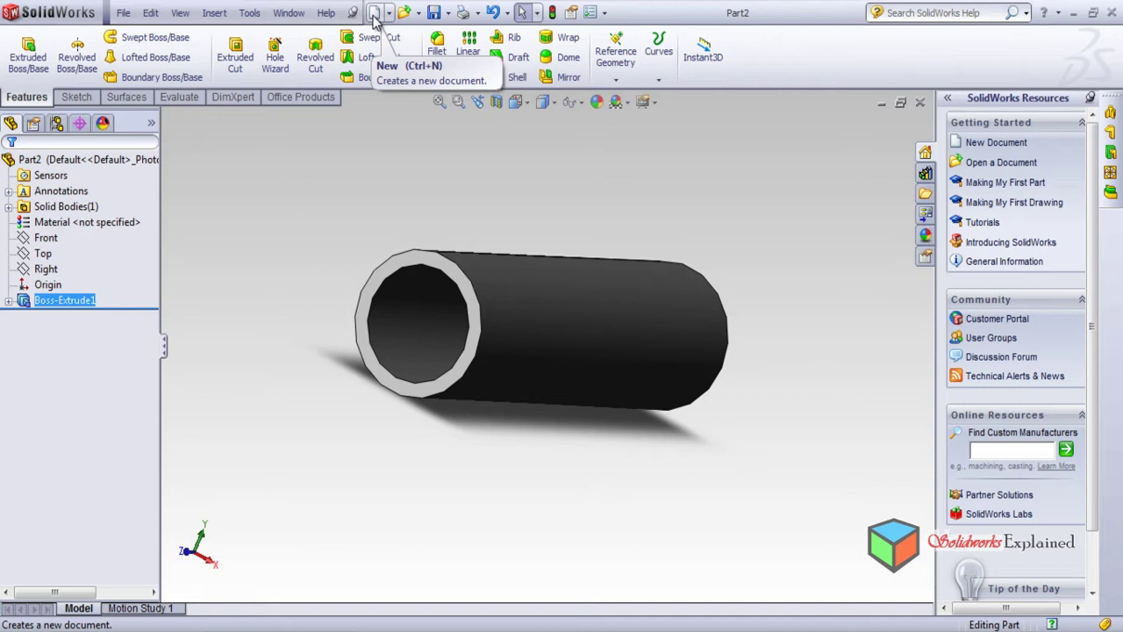
Create a new assembly from the tutorial assem template and place Part1 as its first component.
{"action": "left_click", "coordinate": [373, 17]}
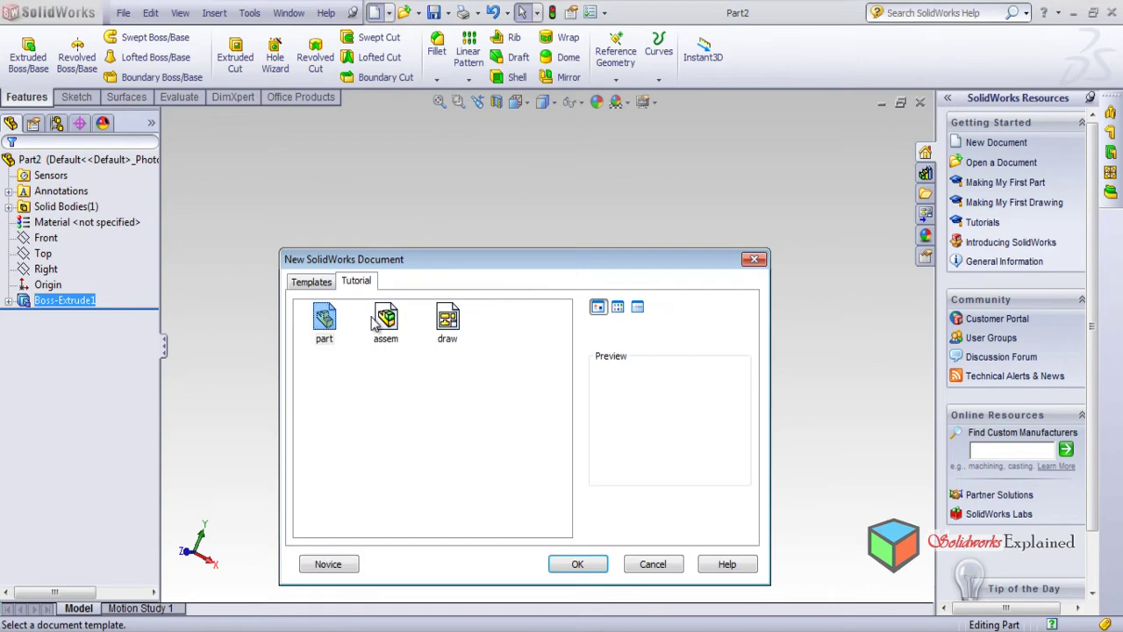
{"action": "left_click", "coordinate": [386, 321]}
{"action": "left_click", "coordinate": [579, 564]}
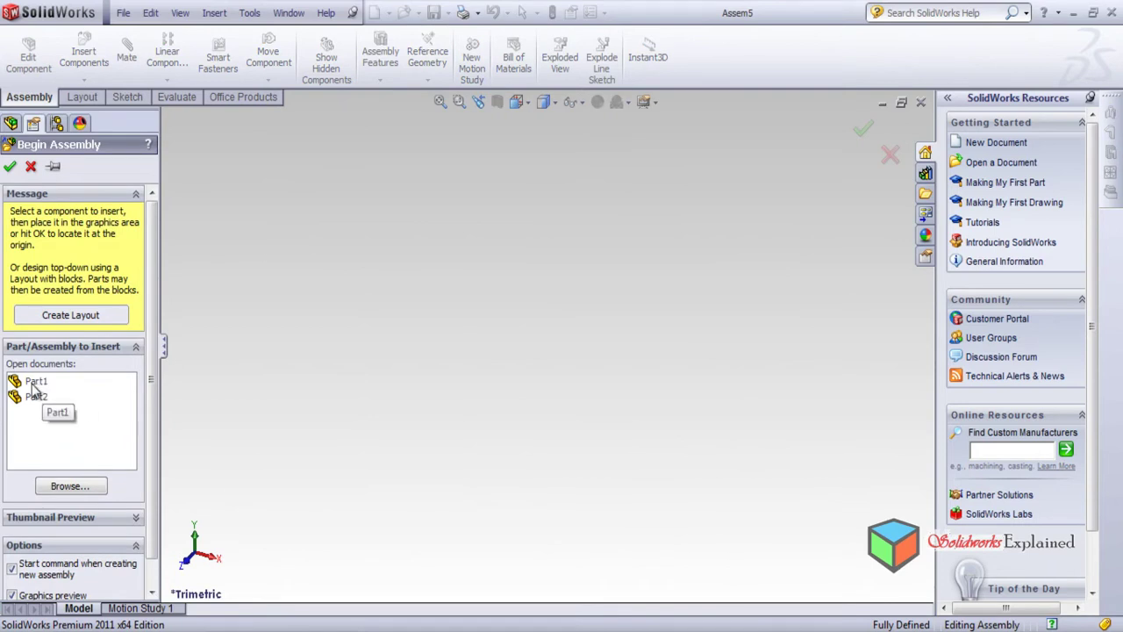
{"action": "left_click", "coordinate": [33, 383]}
{"action": "left_click", "coordinate": [616, 387]}
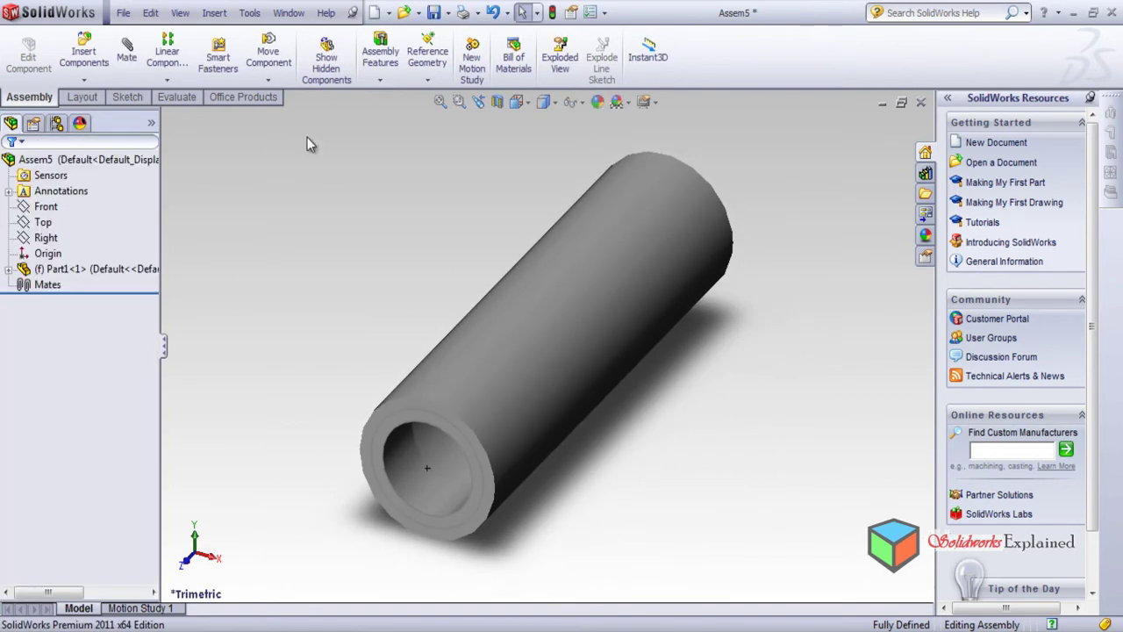
Insert Part2 into the assembly and place it beside Part1.
{"action": "left_click", "coordinate": [83, 55]}
{"action": "left_click", "coordinate": [33, 384]}
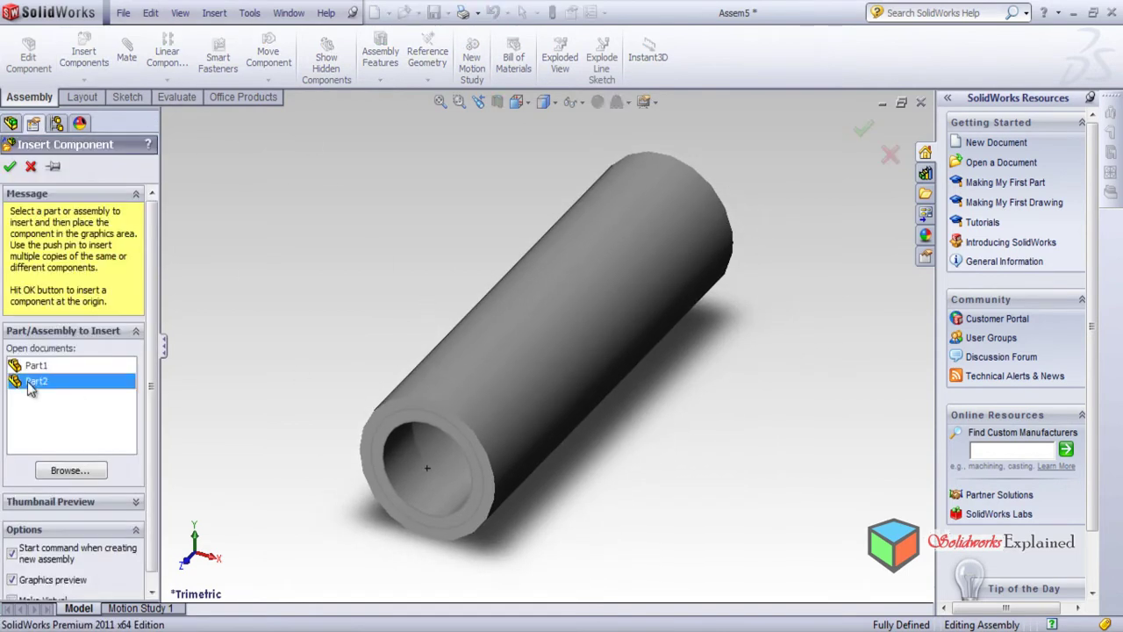
{"action": "left_click", "coordinate": [359, 262]}
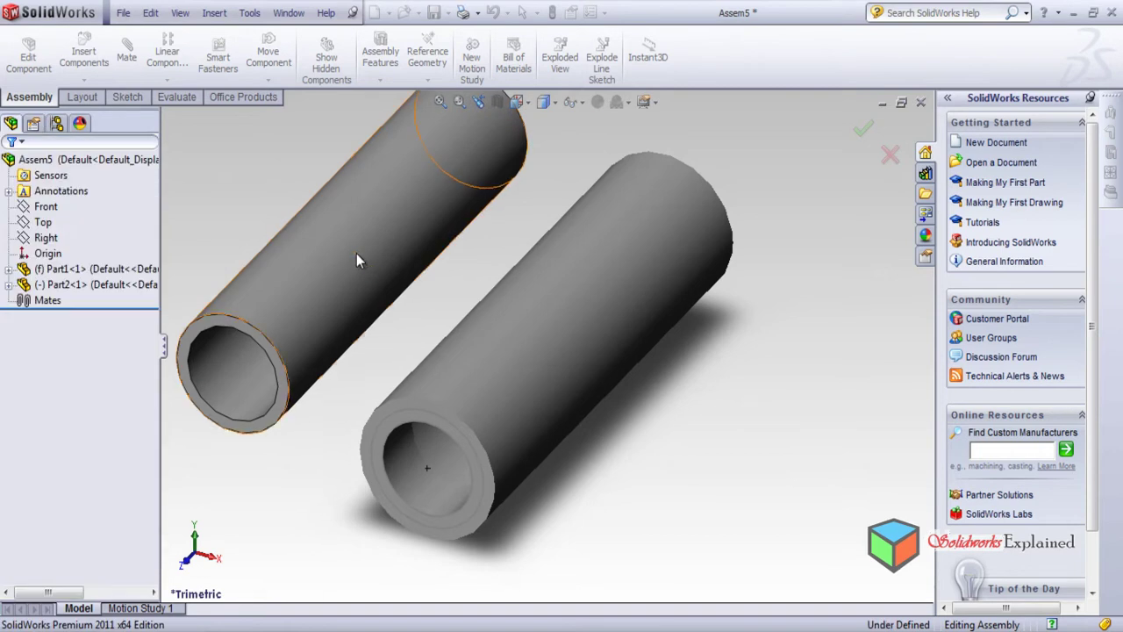
Display the assembly in wireframe and examine both tubes from several angles.
{"action": "middle_click_drag", "start_coordinate": [679, 388], "coordinate": [627, 521]}
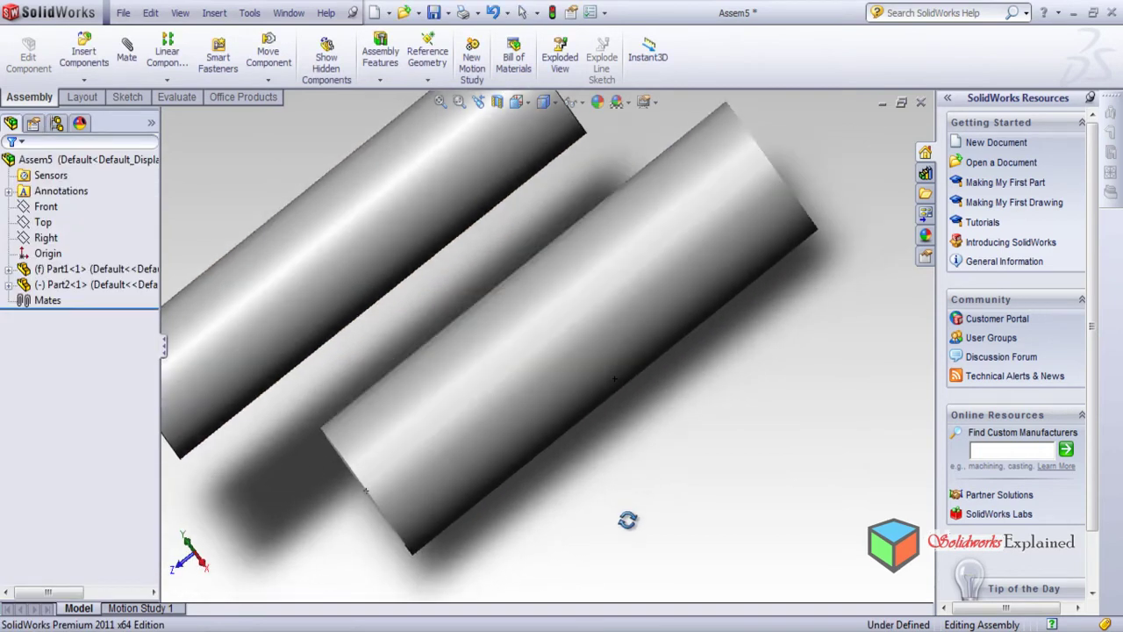
{"action": "scroll", "coordinate": [631, 438], "scroll_direction": "down", "scroll_amount": 3}
{"action": "scroll", "coordinate": [636, 426], "scroll_direction": "up", "scroll_amount": 3}
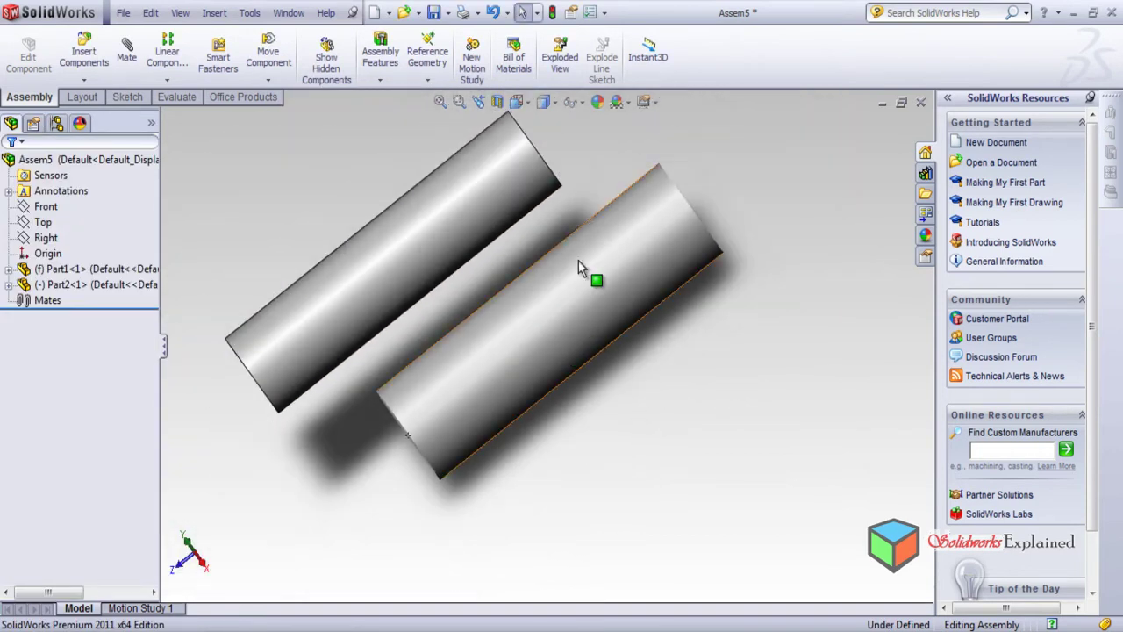
{"action": "left_click", "coordinate": [544, 103]}
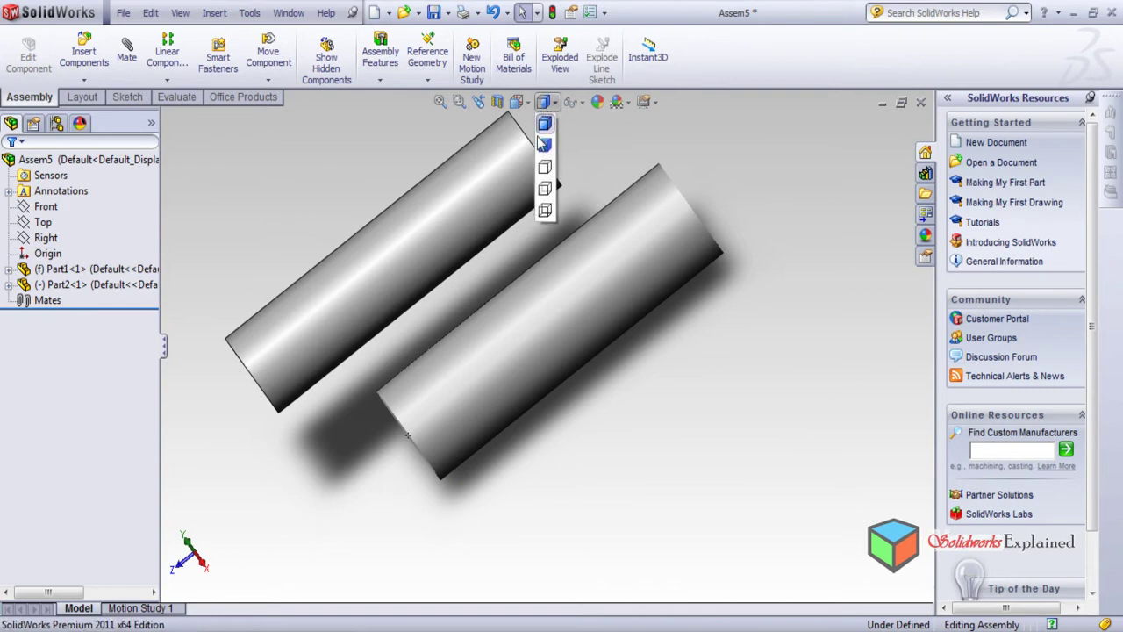
{"action": "left_click", "coordinate": [545, 224]}
{"action": "mouse_move", "coordinate": [539, 431]}
{"action": "middle_mouse_down"}
{"action": "mouse_move", "coordinate": [529, 369]}
{"action": "mouse_move", "coordinate": [509, 431]}
{"action": "mouse_move", "coordinate": [539, 401]}
{"action": "mouse_move", "coordinate": [517, 409]}
{"action": "mouse_move", "coordinate": [527, 493]}
{"action": "middle_mouse_up"}
{"action": "scroll", "coordinate": [496, 469], "scroll_direction": "down", "scroll_amount": 3}
{"action": "scroll", "coordinate": [492, 432], "scroll_direction": "up", "scroll_amount": 6}
{"action": "scroll", "coordinate": [492, 431], "scroll_direction": "down", "scroll_amount": 8}
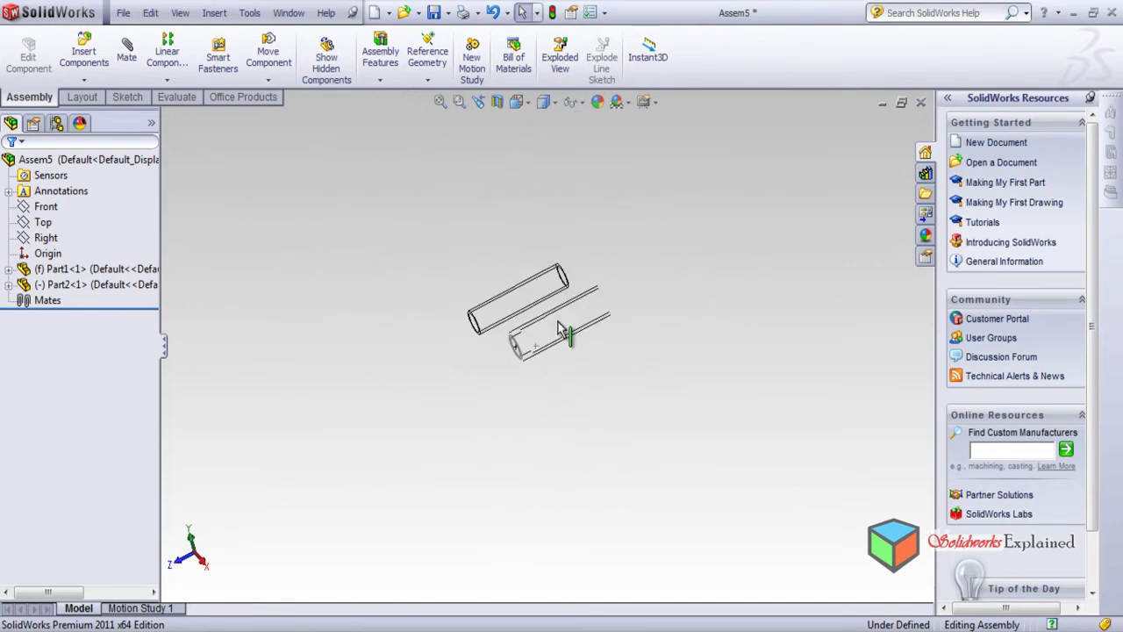
{"action": "scroll", "coordinate": [432, 365], "scroll_direction": "up", "scroll_amount": 5}
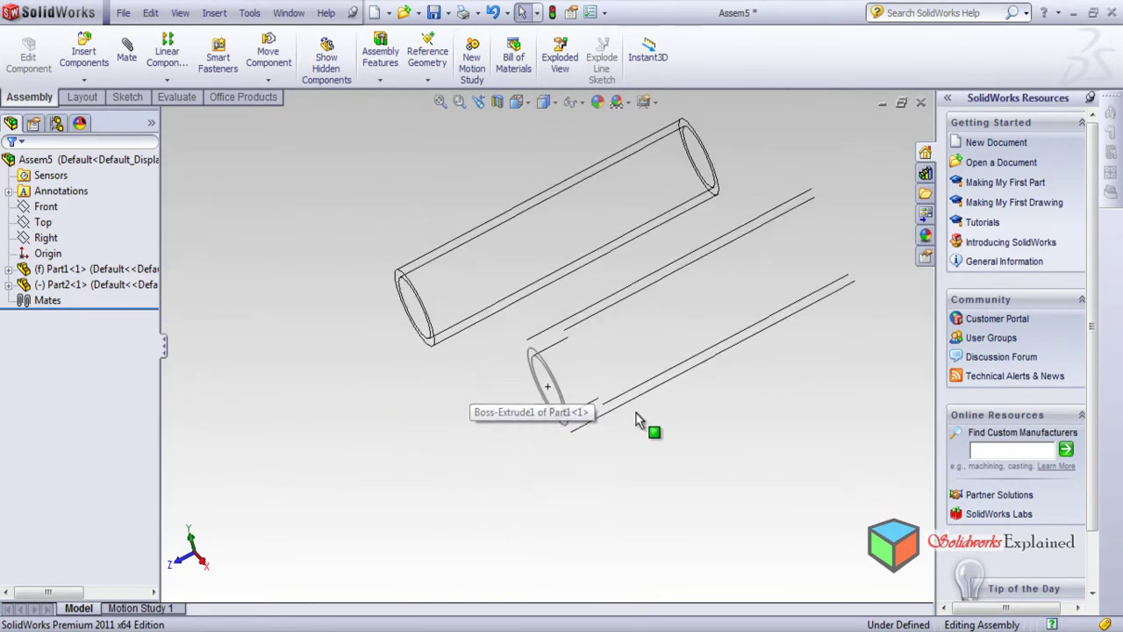
{"action": "middle_click_drag", "start_coordinate": [668, 438], "coordinate": [606, 465]}
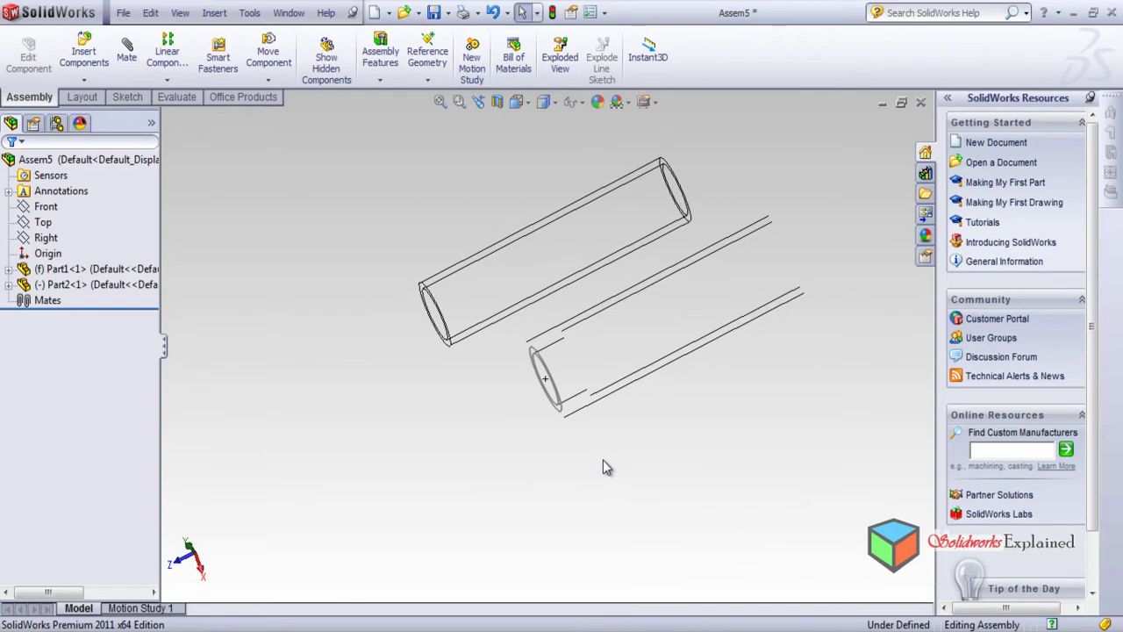
{"action": "middle_click_drag", "start_coordinate": [596, 458], "coordinate": [571, 381]}
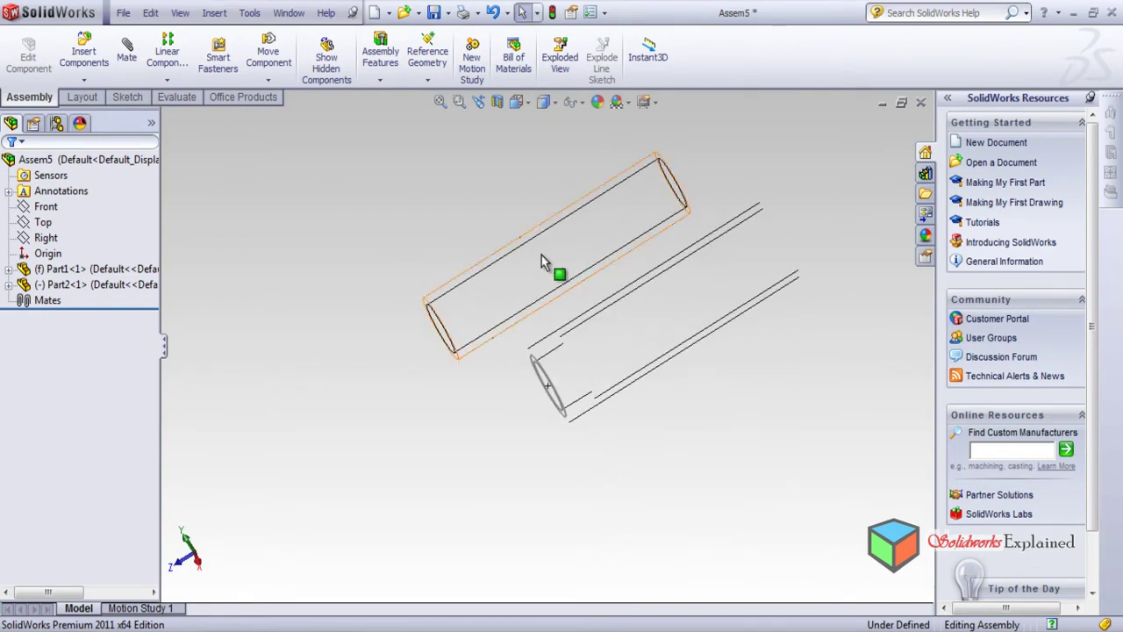
Move Part2 into the bore of Part1 so that one end projects from Part1's open end.
{"action": "left_click_drag", "start_coordinate": [535, 275], "coordinate": [568, 383]}
{"action": "scroll", "coordinate": [645, 325], "scroll_direction": "down", "scroll_amount": 4}
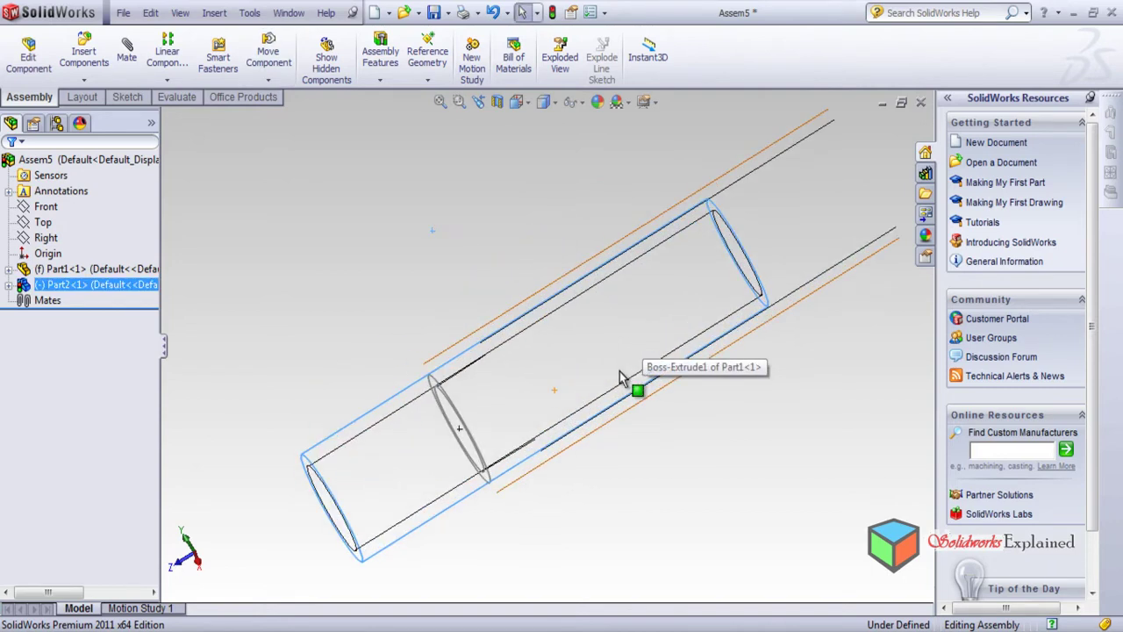
{"action": "scroll", "coordinate": [619, 374], "scroll_direction": "down", "scroll_amount": 2}
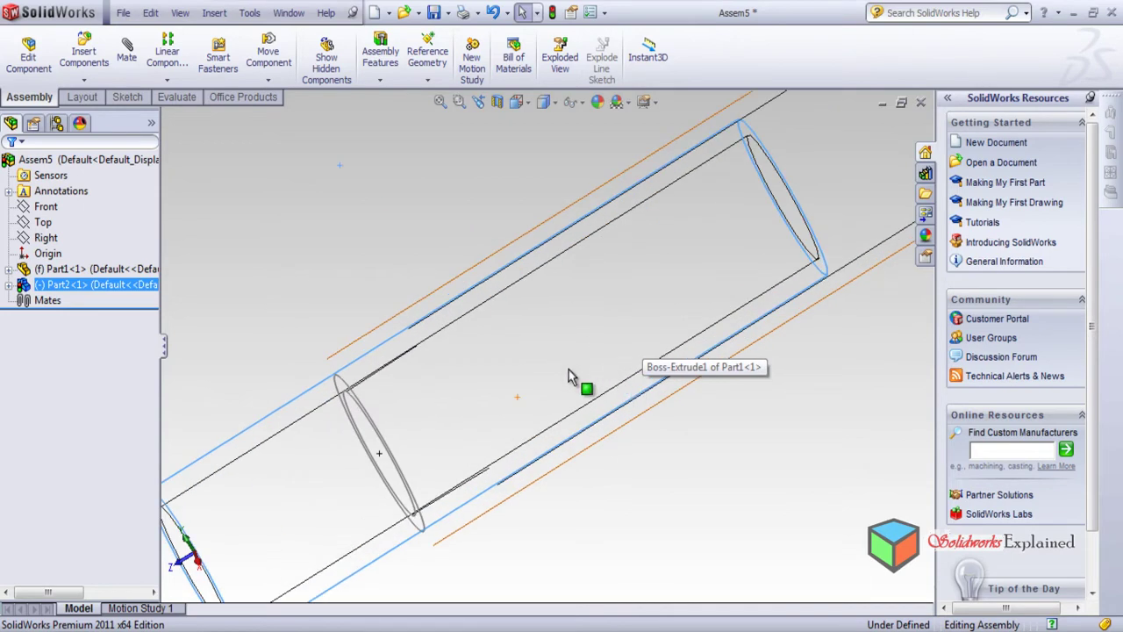
{"action": "left_click_drag", "start_coordinate": [568, 369], "coordinate": [402, 450]}
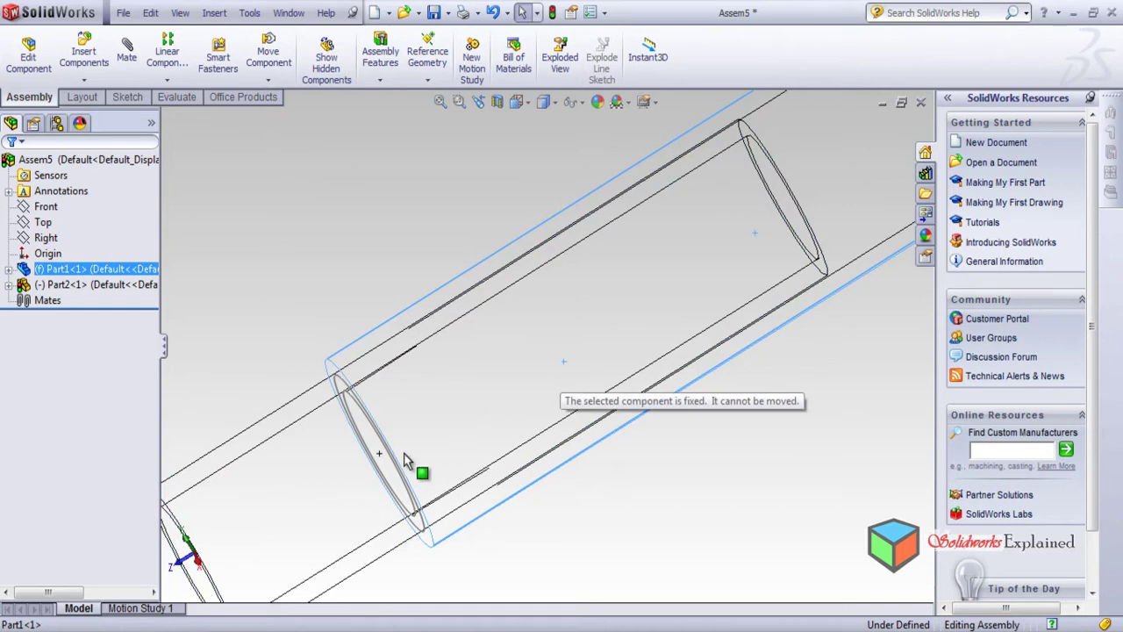
{"action": "left_click", "coordinate": [553, 274]}
{"action": "left_click_drag", "start_coordinate": [493, 344], "coordinate": [404, 412]}
{"action": "left_click_drag", "start_coordinate": [271, 401], "coordinate": [231, 471]}
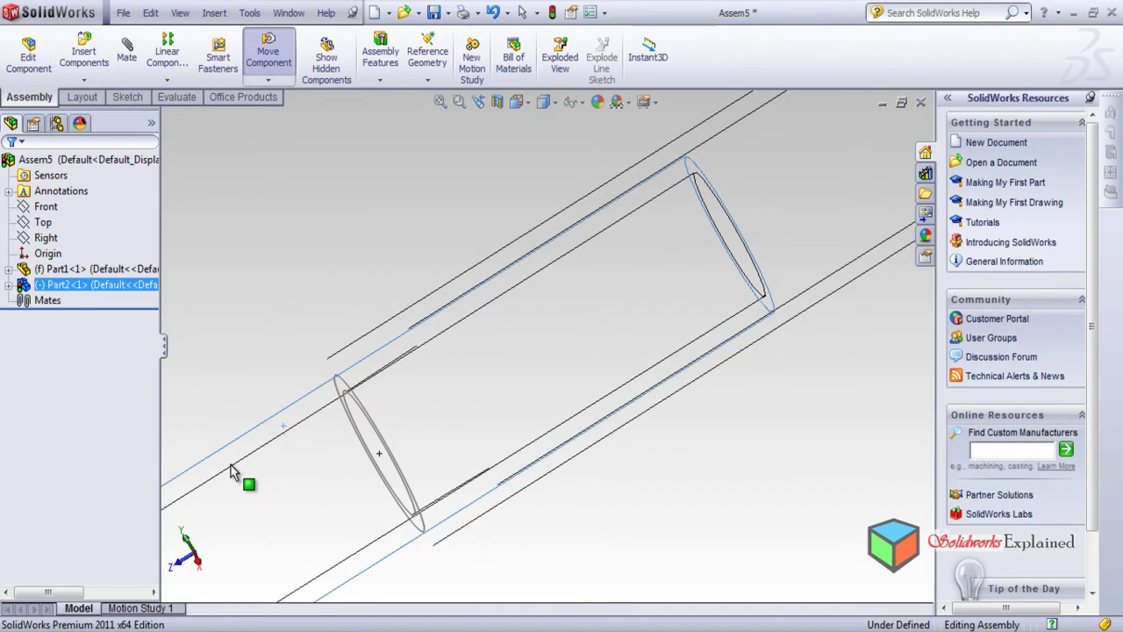
{"action": "left_click_drag", "start_coordinate": [231, 471], "coordinate": [245, 441]}
{"action": "key", "text": "Escape"}
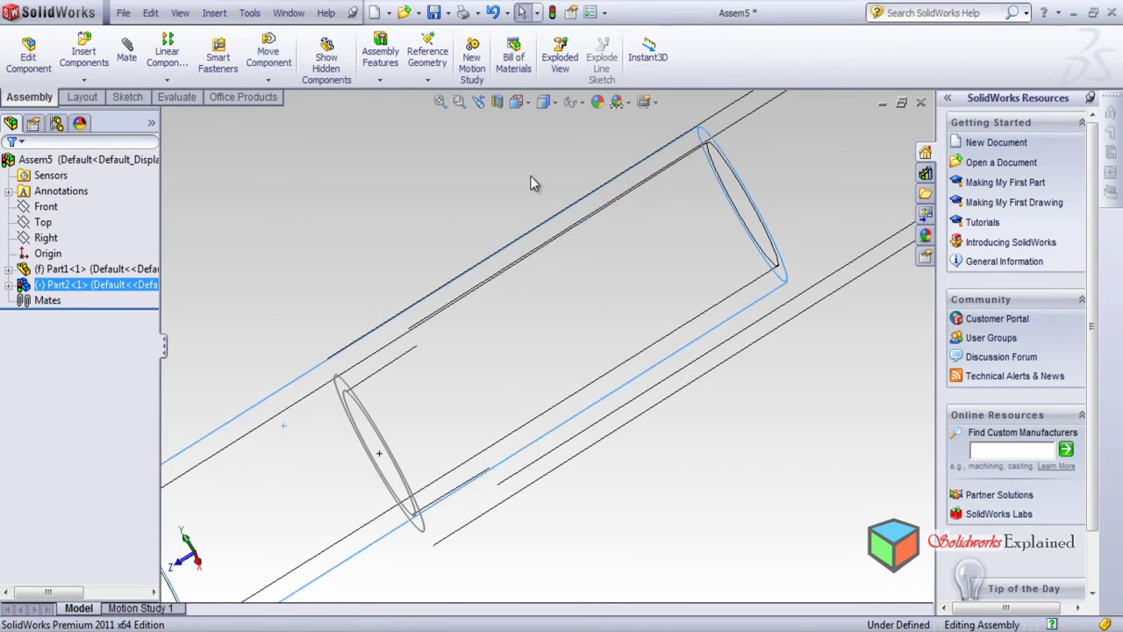
Return the display to shaded with edges and apply a section view on the Top plane.
{"action": "left_click", "coordinate": [546, 101]}
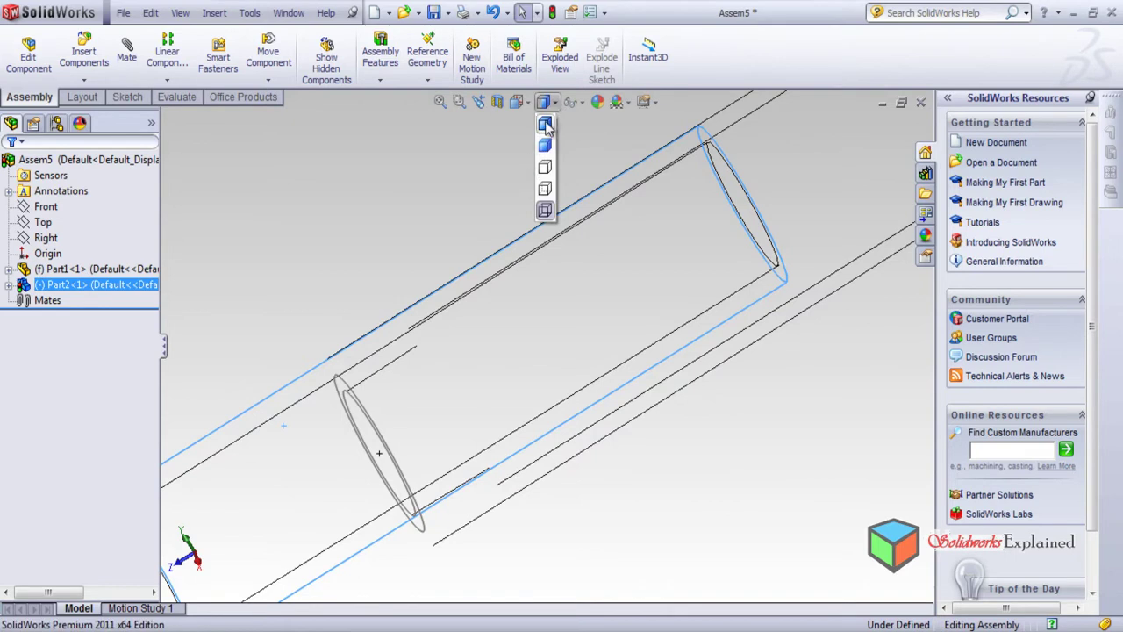
{"action": "left_click", "coordinate": [544, 124]}
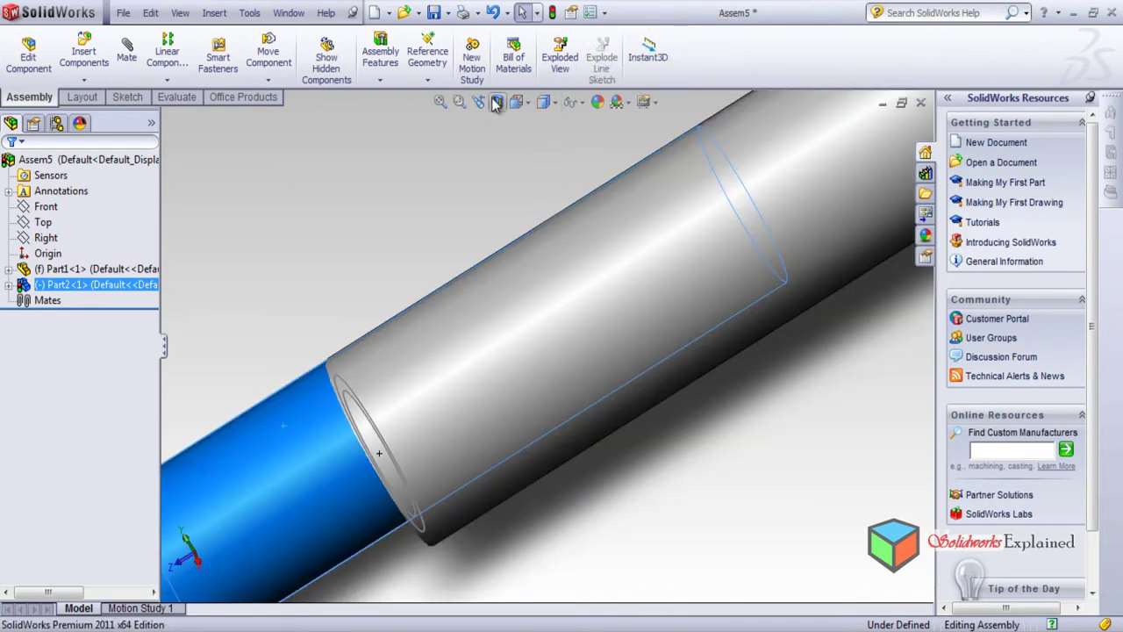
{"action": "left_click", "coordinate": [496, 103]}
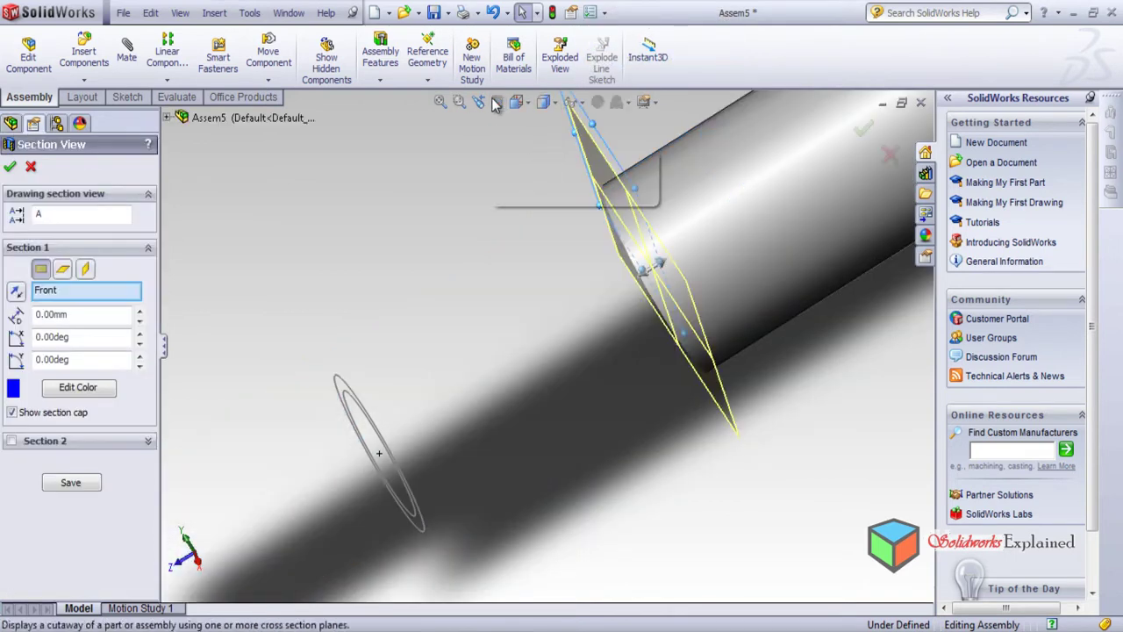
{"action": "left_click", "coordinate": [60, 271]}
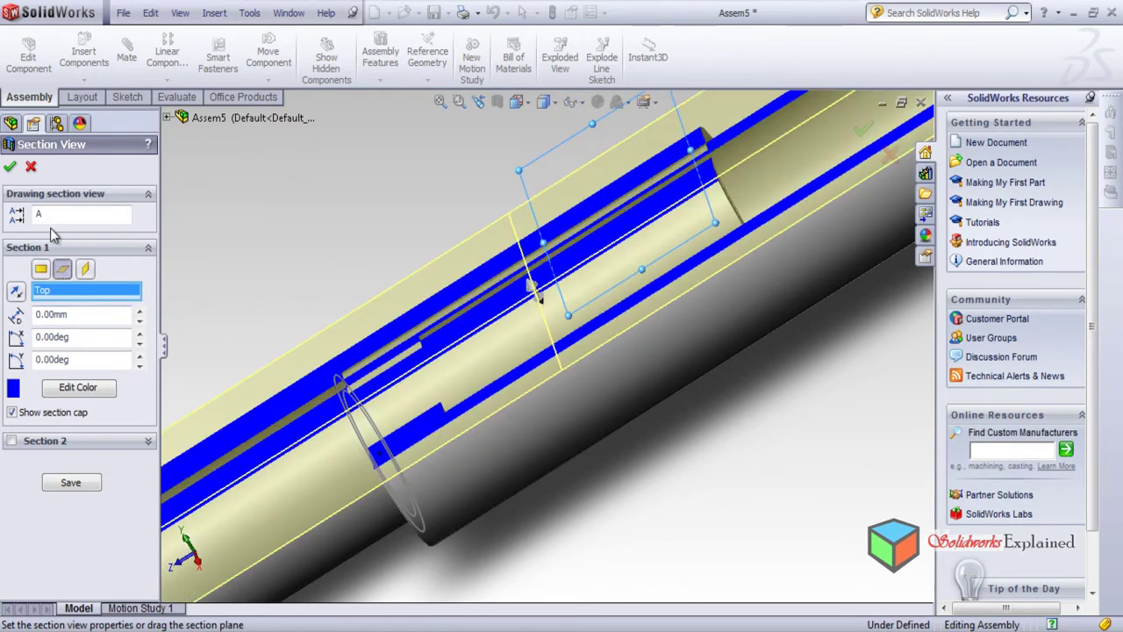
{"action": "left_click", "coordinate": [10, 166]}
Reposition Part2 inside the sectioned Part1 so the two tubes roughly line up.
{"action": "middle_click_drag", "start_coordinate": [641, 520], "coordinate": [614, 377]}
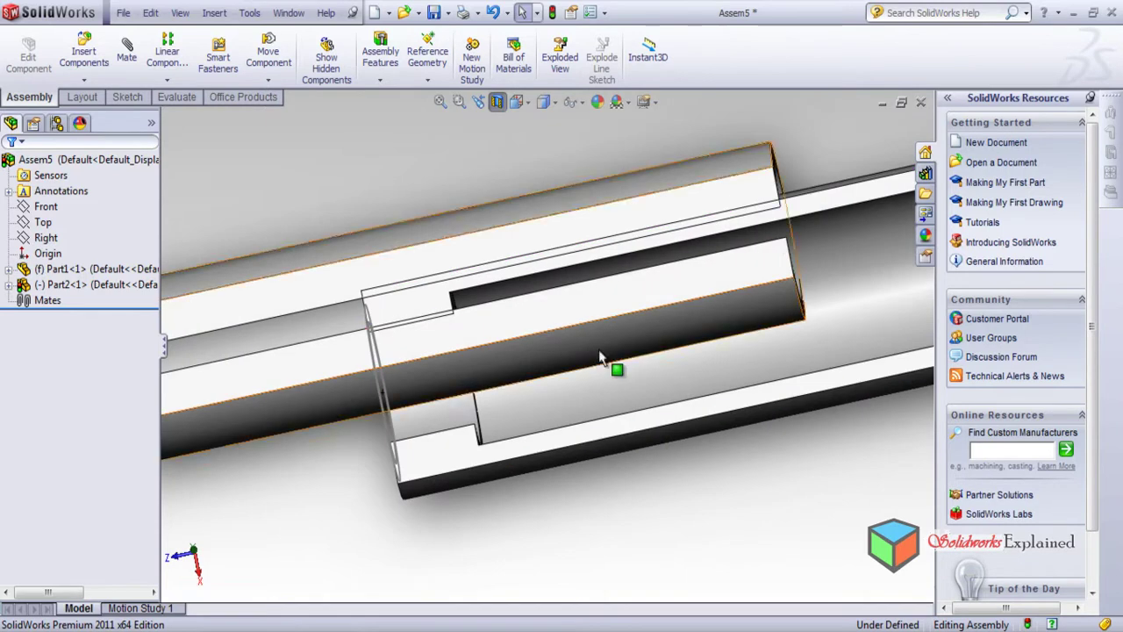
{"action": "left_click_drag", "start_coordinate": [573, 359], "coordinate": [524, 450]}
{"action": "middle_click_drag", "start_coordinate": [637, 475], "coordinate": [561, 446]}
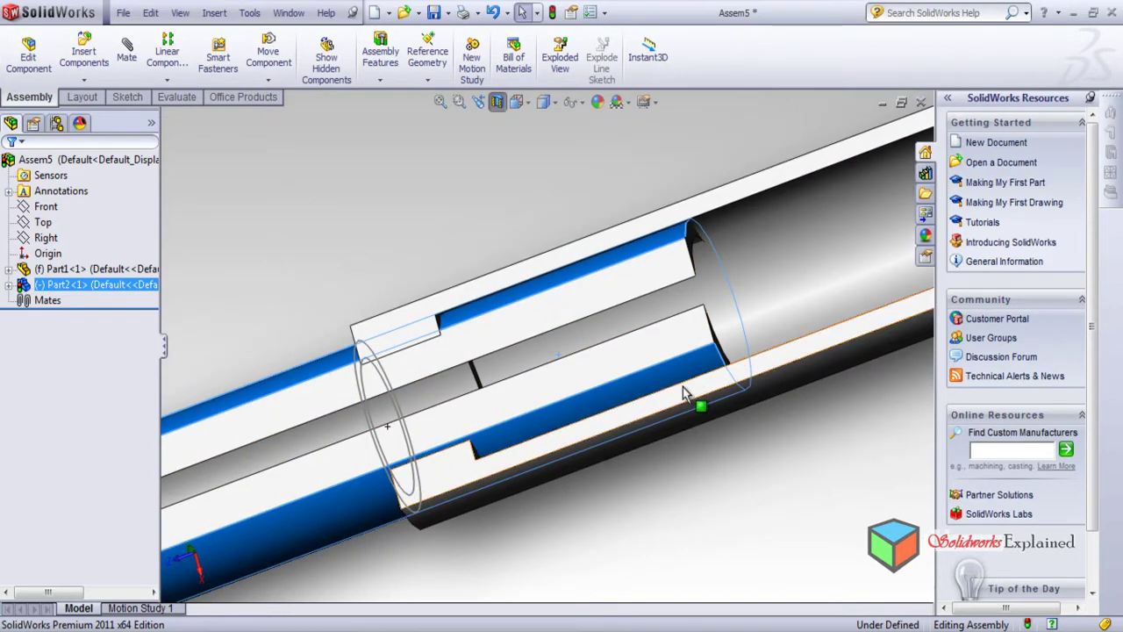
{"action": "middle_click_drag", "start_coordinate": [682, 387], "coordinate": [540, 432]}
{"action": "left_click_drag", "start_coordinate": [538, 432], "coordinate": [377, 405]}
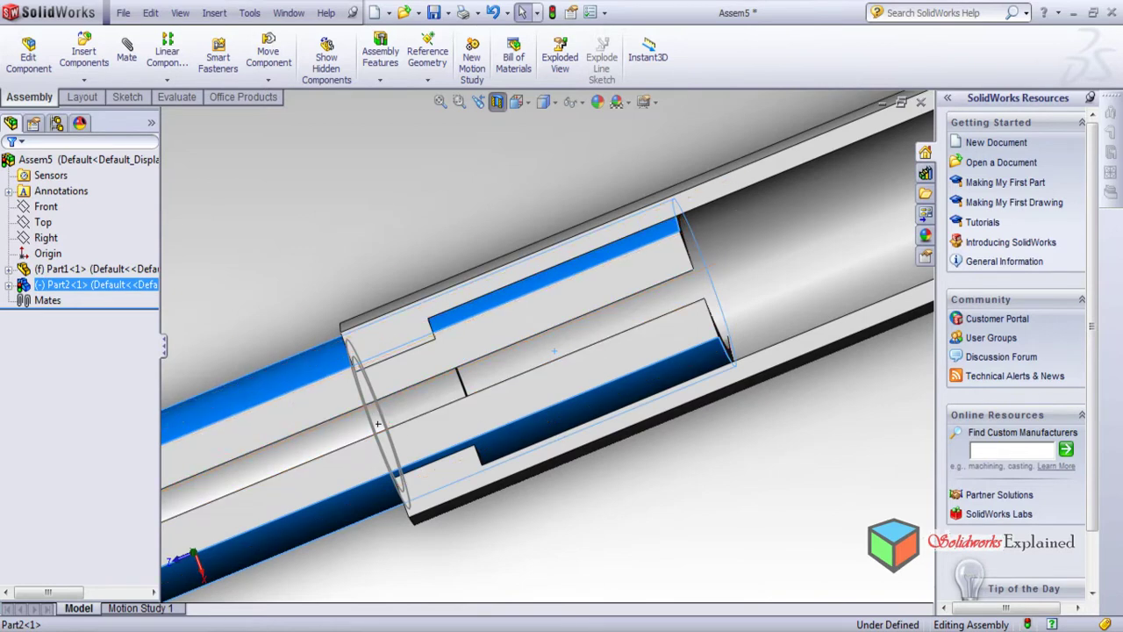
Switch to Part2 and shorten its base tube extrusion to a blind depth of 50 mm.
{"action": "left_click", "coordinate": [251, 584]}
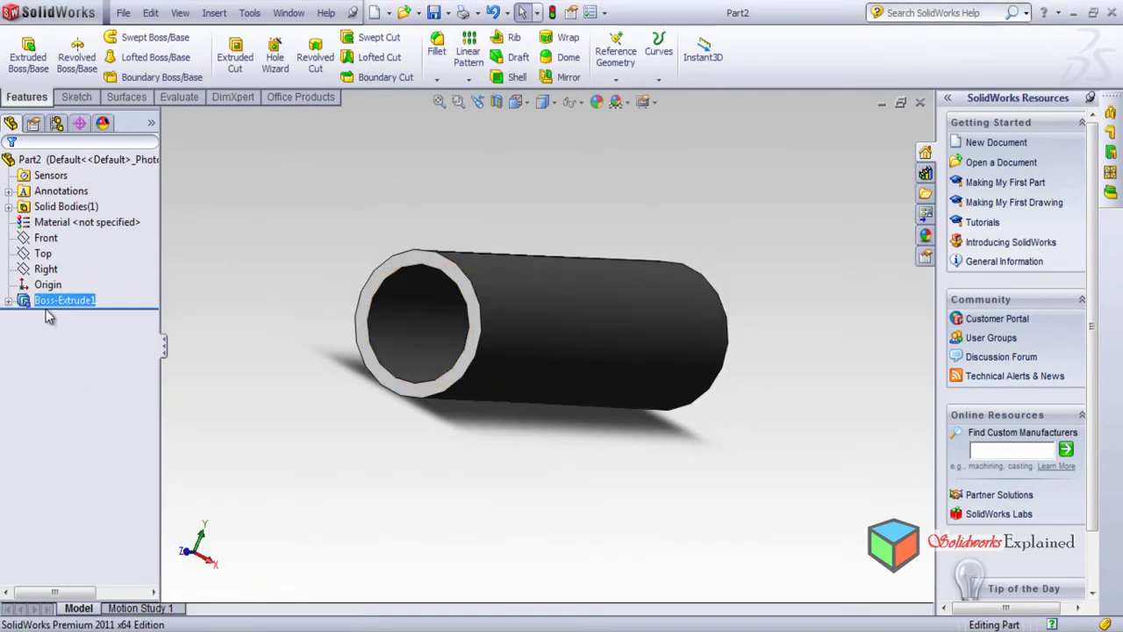
{"action": "right_click", "coordinate": [49, 300]}
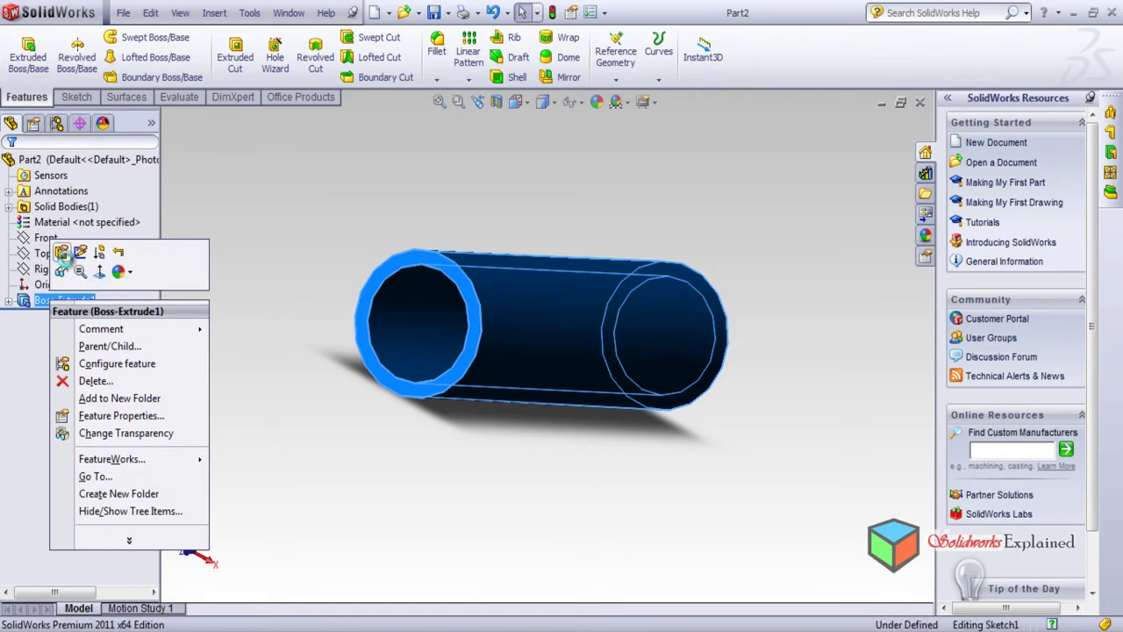
{"action": "left_click", "coordinate": [61, 252]}
{"action": "mouse_move", "coordinate": [346, 449]}
{"action": "middle_mouse_down"}
{"action": "mouse_move", "coordinate": [331, 498]}
{"action": "mouse_move", "coordinate": [263, 491]}
{"action": "middle_mouse_up"}
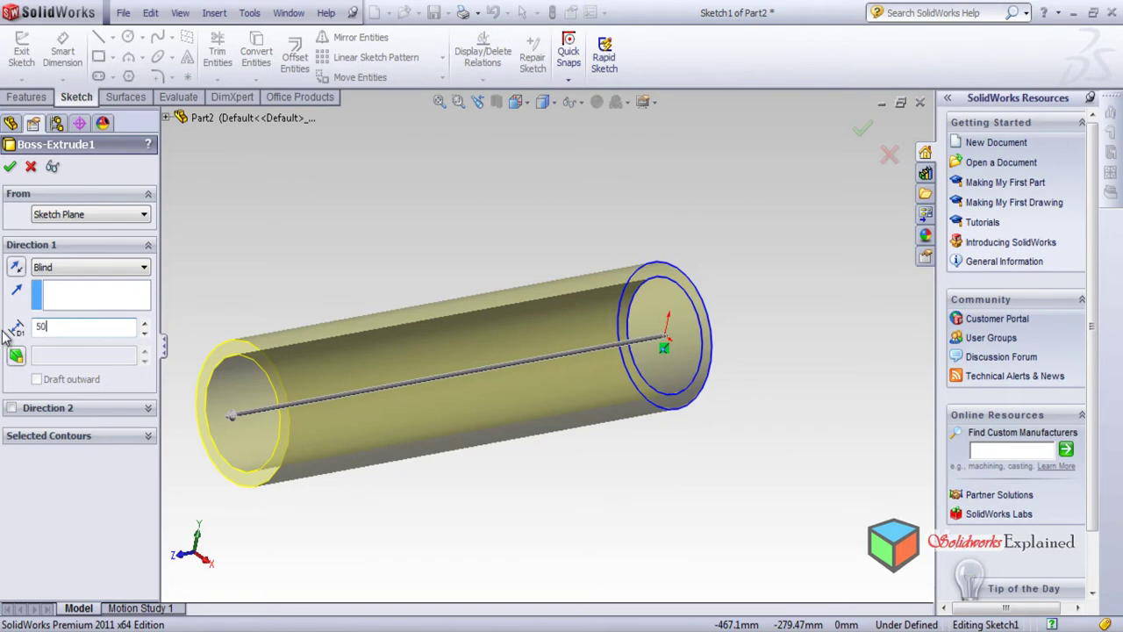
{"action": "key", "text": "Return"}
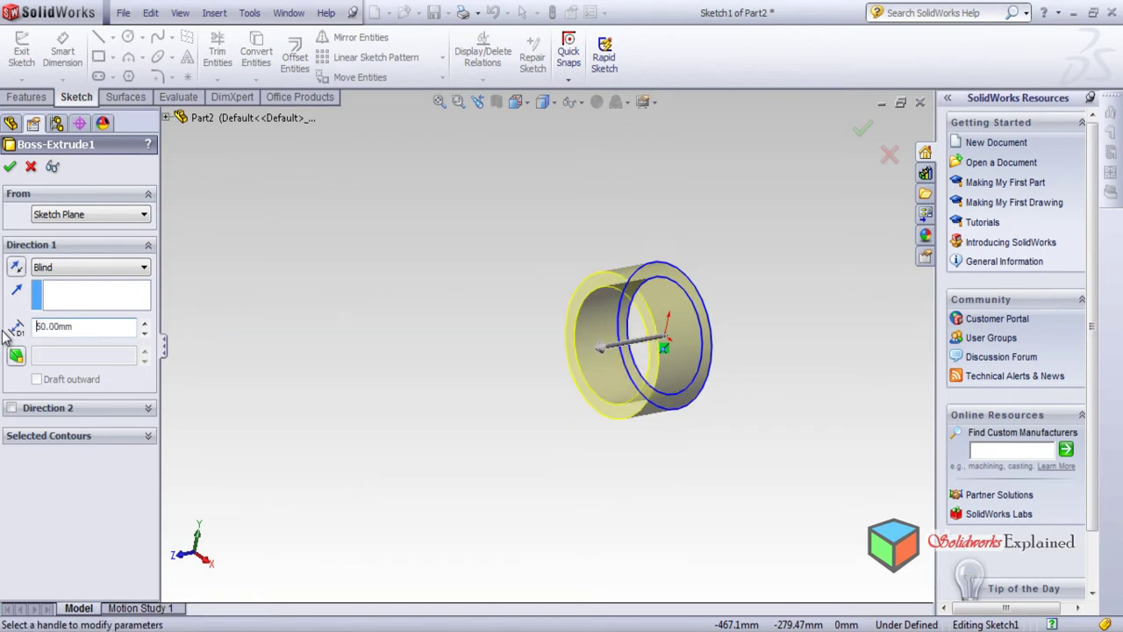
{"action": "left_click", "coordinate": [10, 167]}
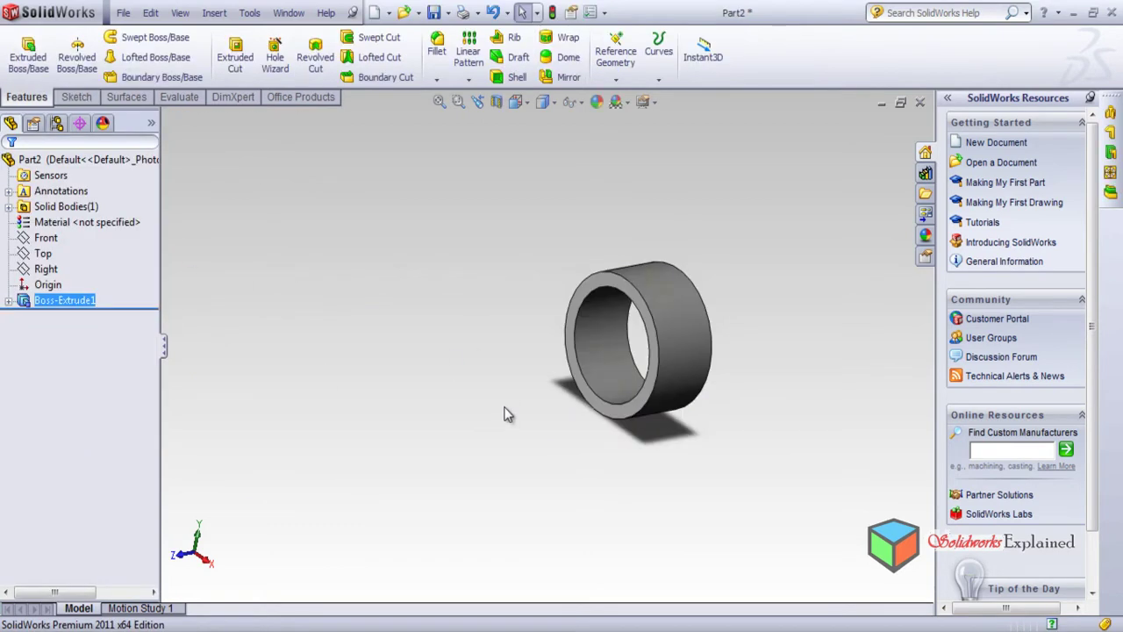
Start a sketch on the short ring's end face and convert its inner circular edge into sketch geometry.
{"action": "middle_click_drag", "start_coordinate": [461, 445], "coordinate": [351, 531]}
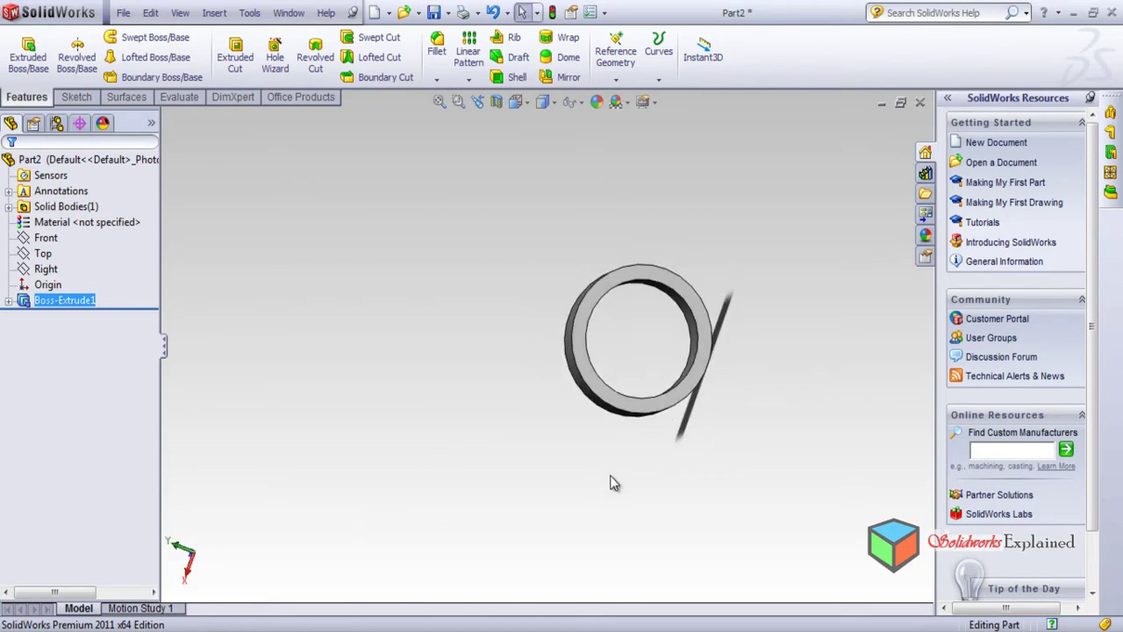
{"action": "left_click", "coordinate": [639, 400]}
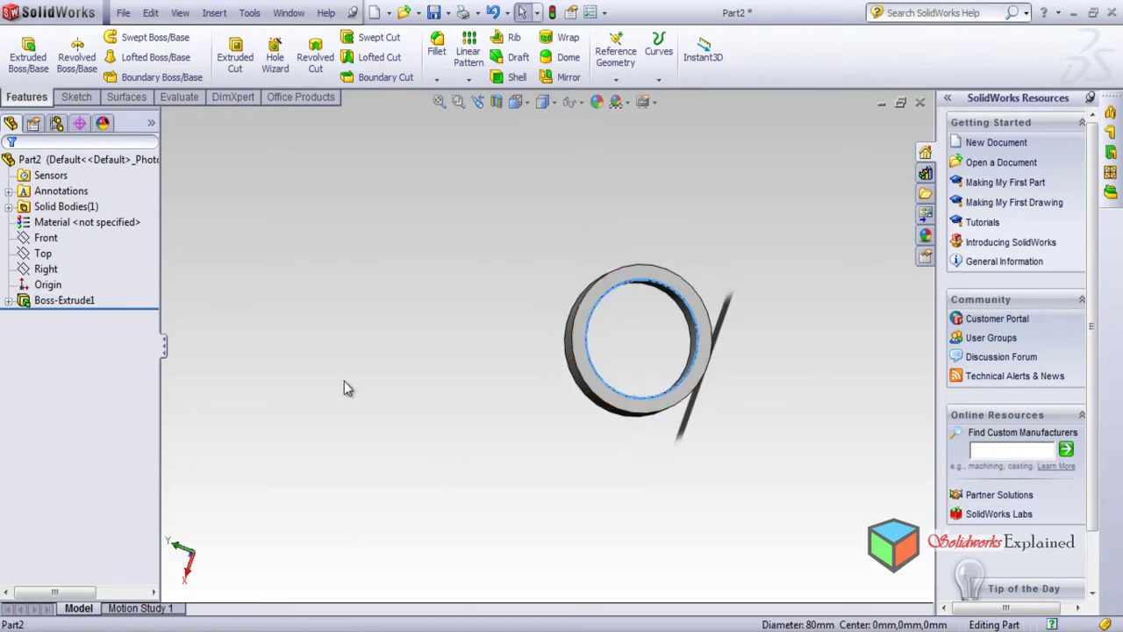
{"action": "left_click", "coordinate": [76, 98]}
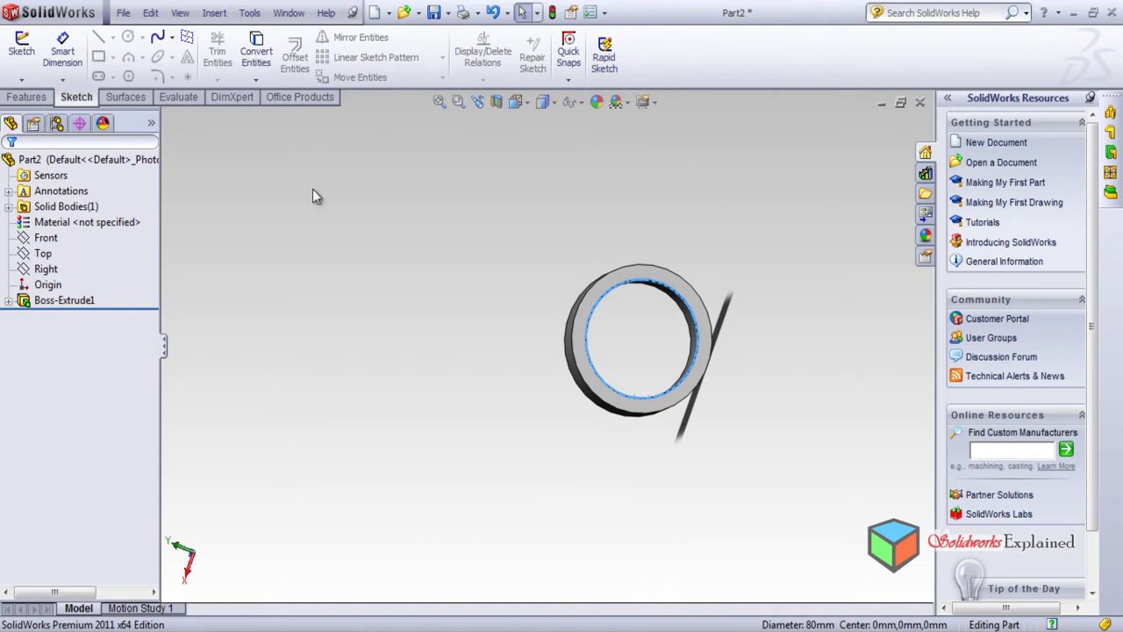
{"action": "mouse_move", "coordinate": [433, 329]}
{"action": "middle_mouse_down"}
{"action": "mouse_move", "coordinate": [359, 431]}
{"action": "mouse_move", "coordinate": [647, 336]}
{"action": "mouse_move", "coordinate": [672, 354]}
{"action": "middle_mouse_up"}
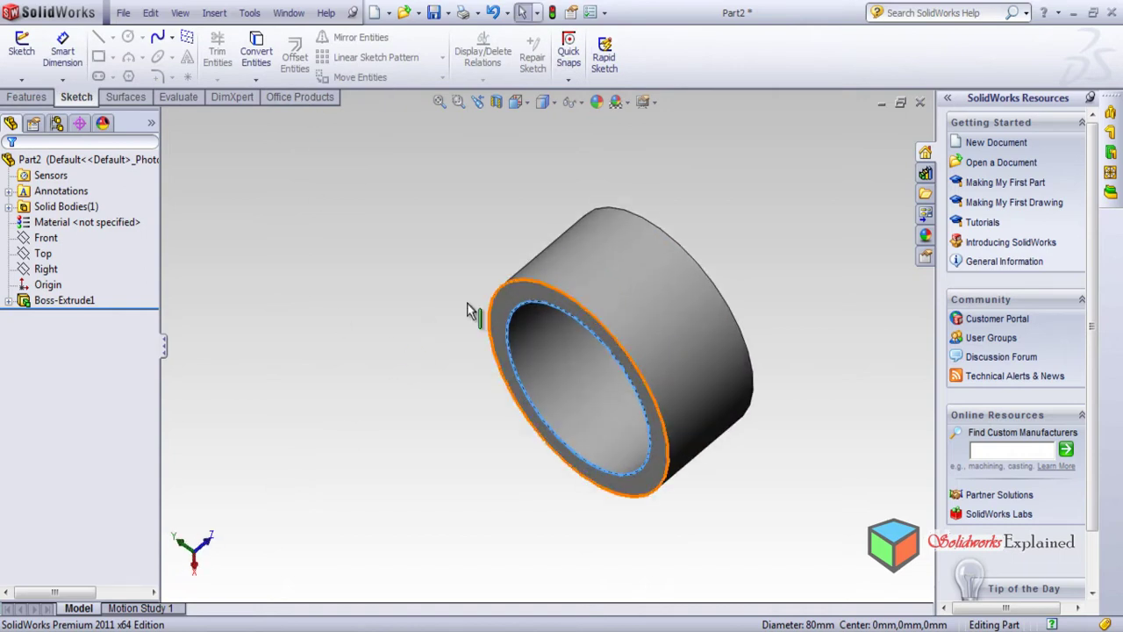
{"action": "left_click", "coordinate": [273, 260]}
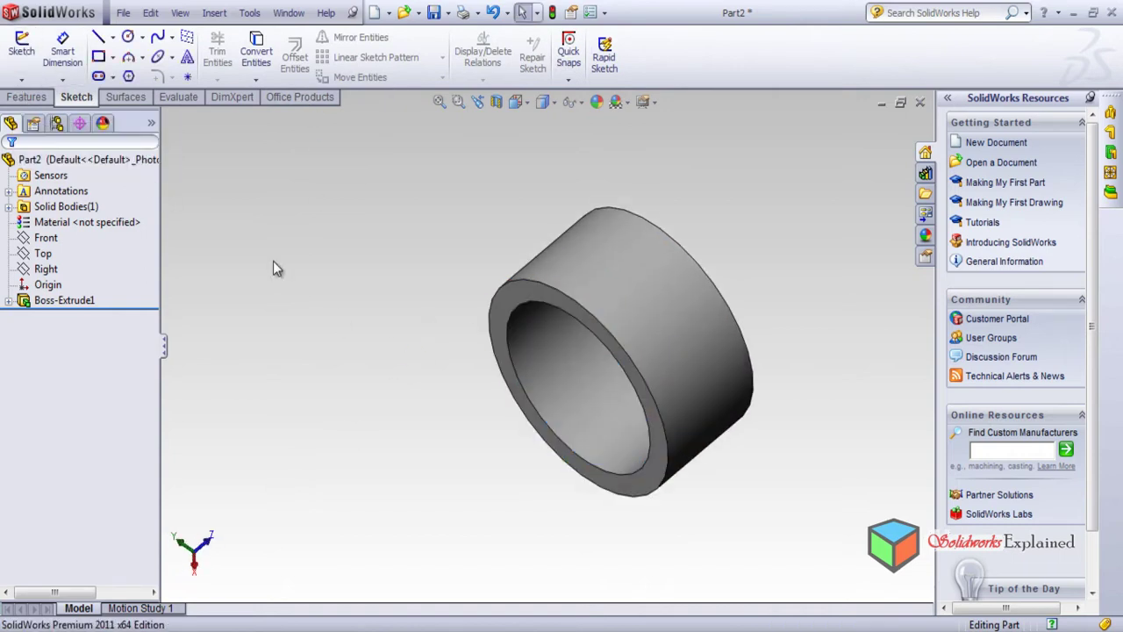
{"action": "left_click", "coordinate": [19, 60]}
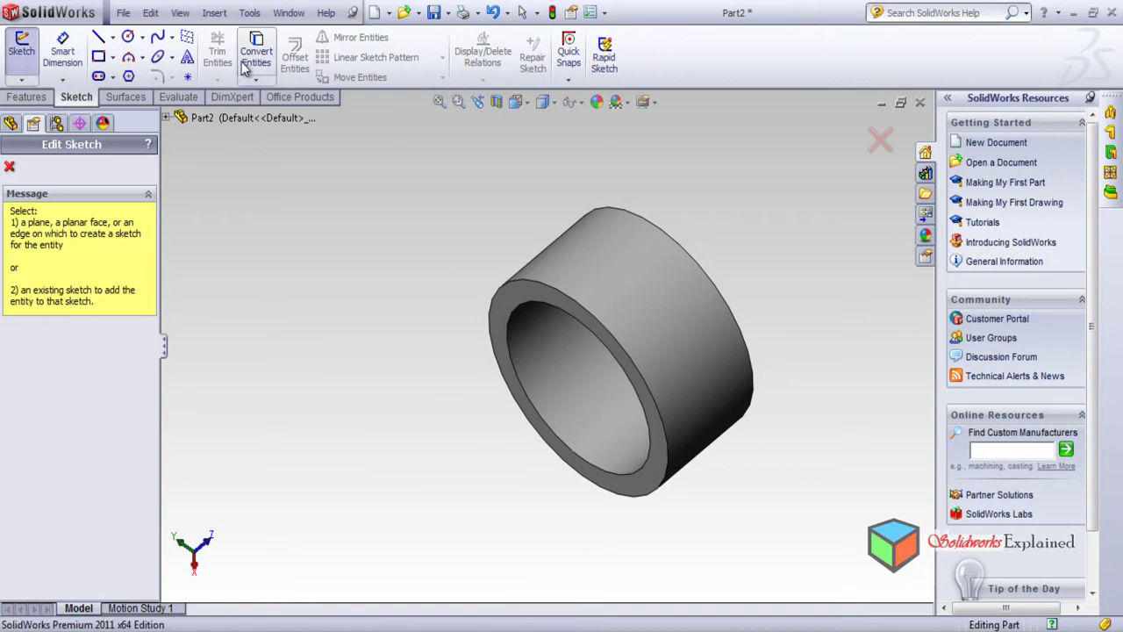
{"action": "left_click", "coordinate": [516, 292]}
{"action": "left_click", "coordinate": [519, 309]}
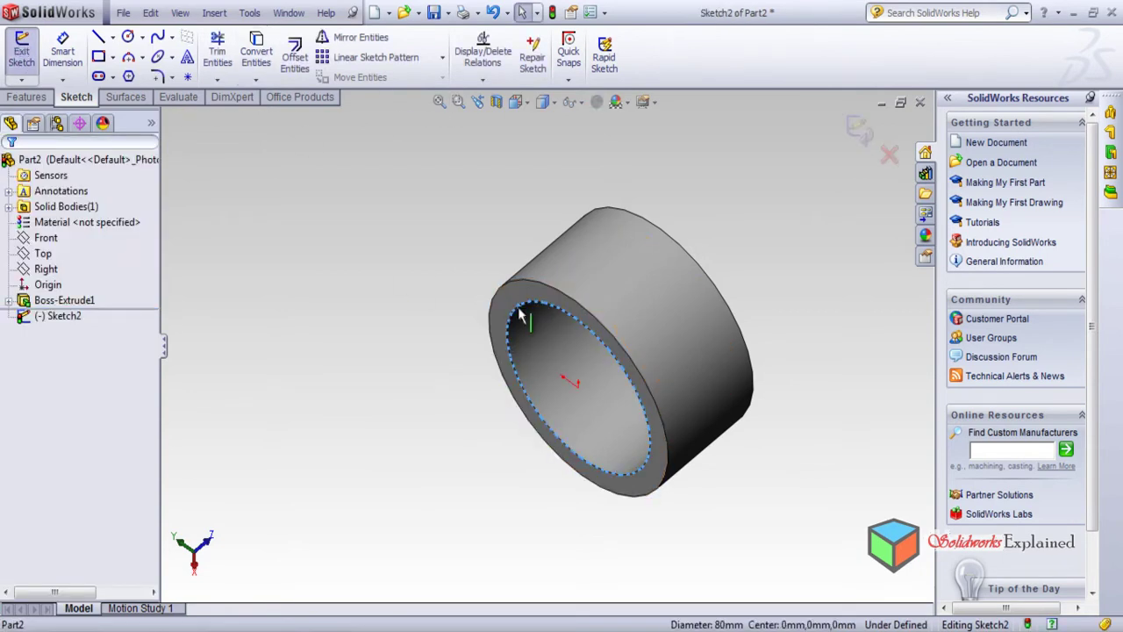
{"action": "left_click", "coordinate": [262, 55]}
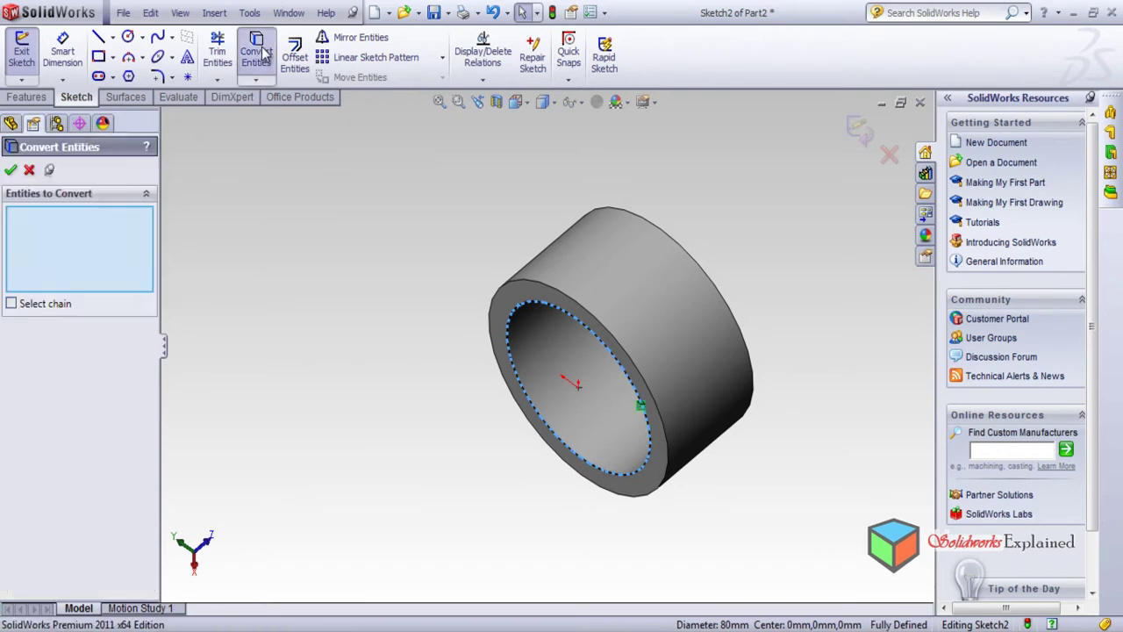
Draw a circle centred on the origin inside the converted edge and set its radius to 30 mm.
{"action": "left_click", "coordinate": [127, 36]}
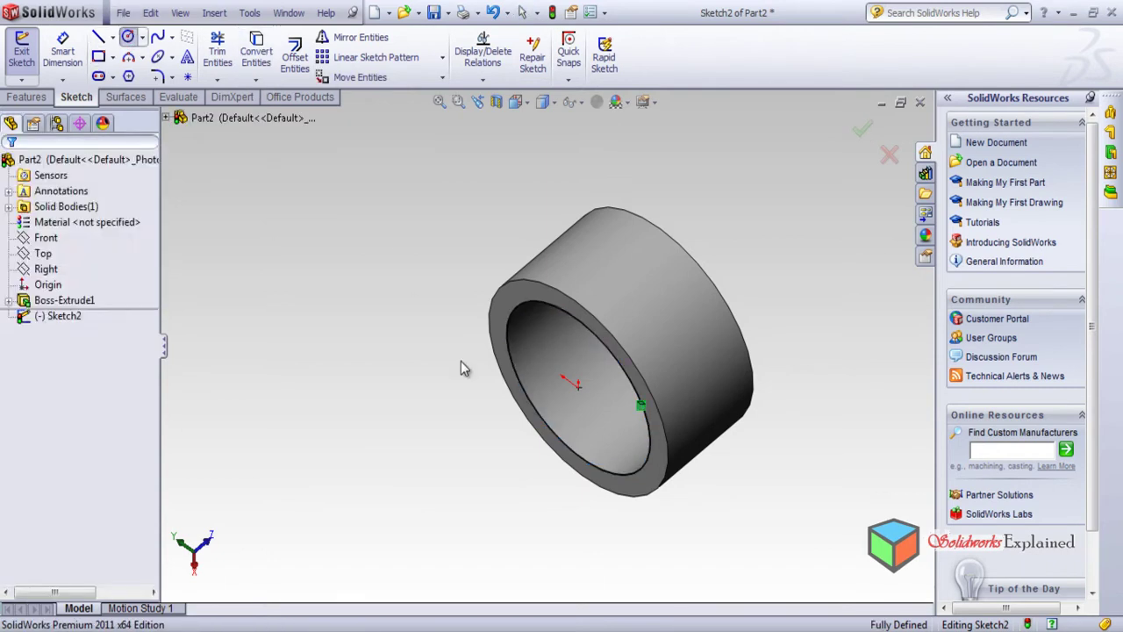
{"action": "left_click", "coordinate": [578, 386]}
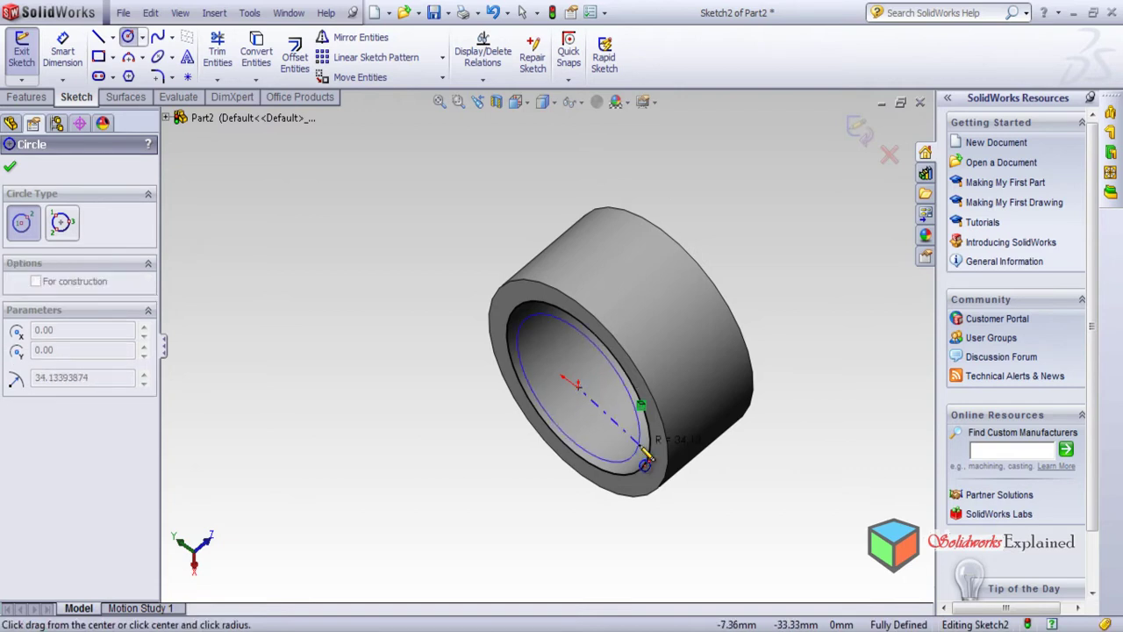
{"action": "left_click", "coordinate": [638, 456]}
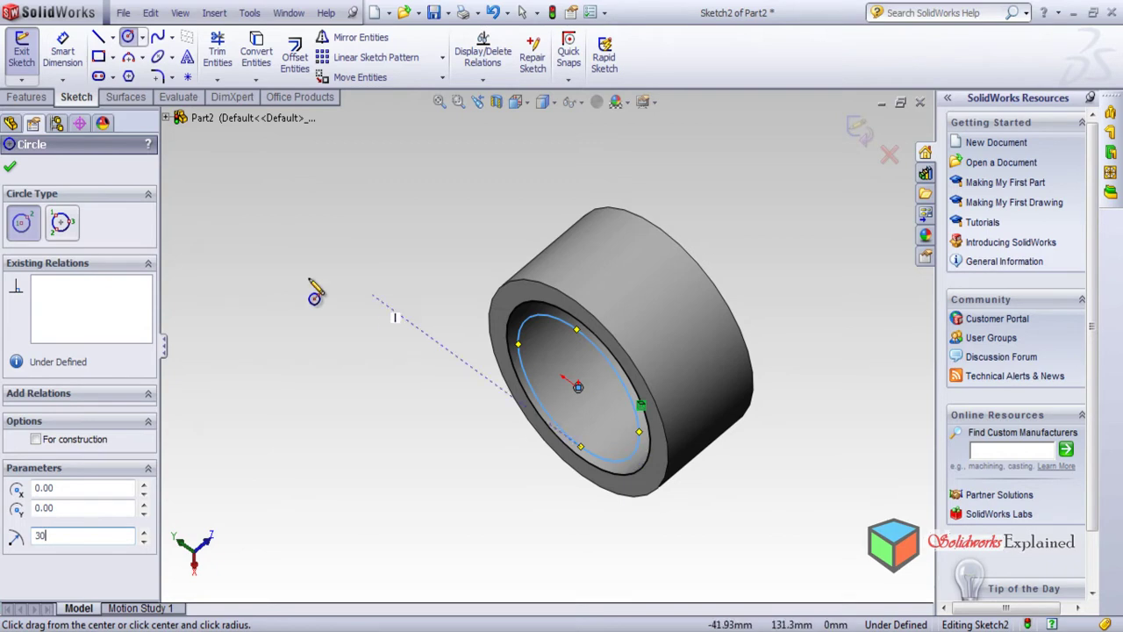
Extrude the sketched ring profile 300 mm in the reversed direction through the collar, merged with the existing body.
{"action": "left_click", "coordinate": [26, 97]}
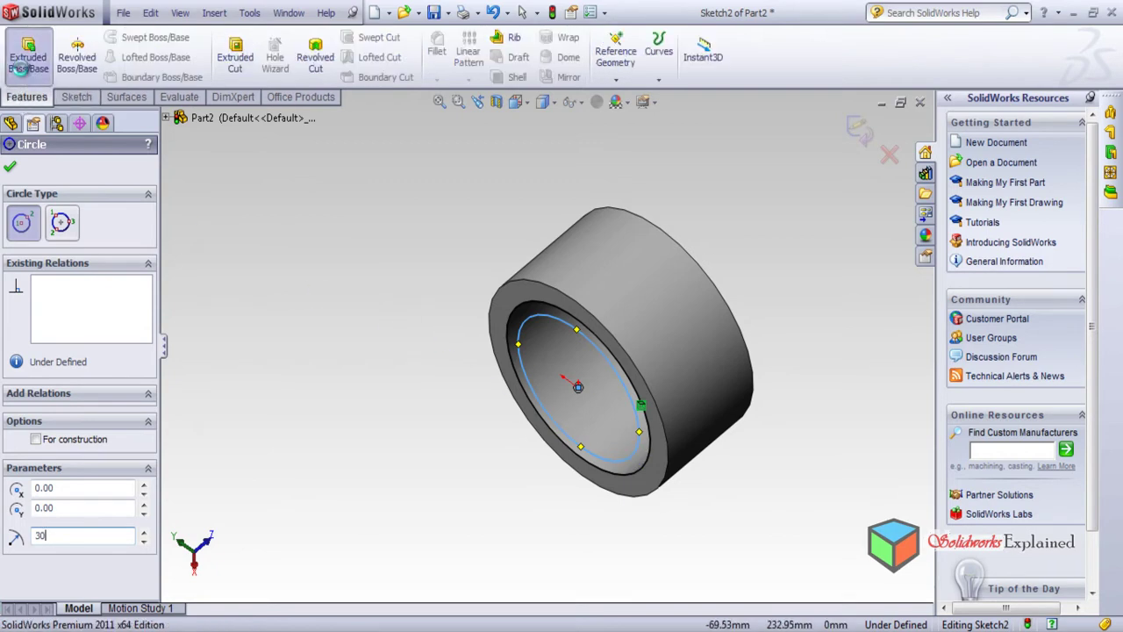
{"action": "left_click", "coordinate": [28, 55]}
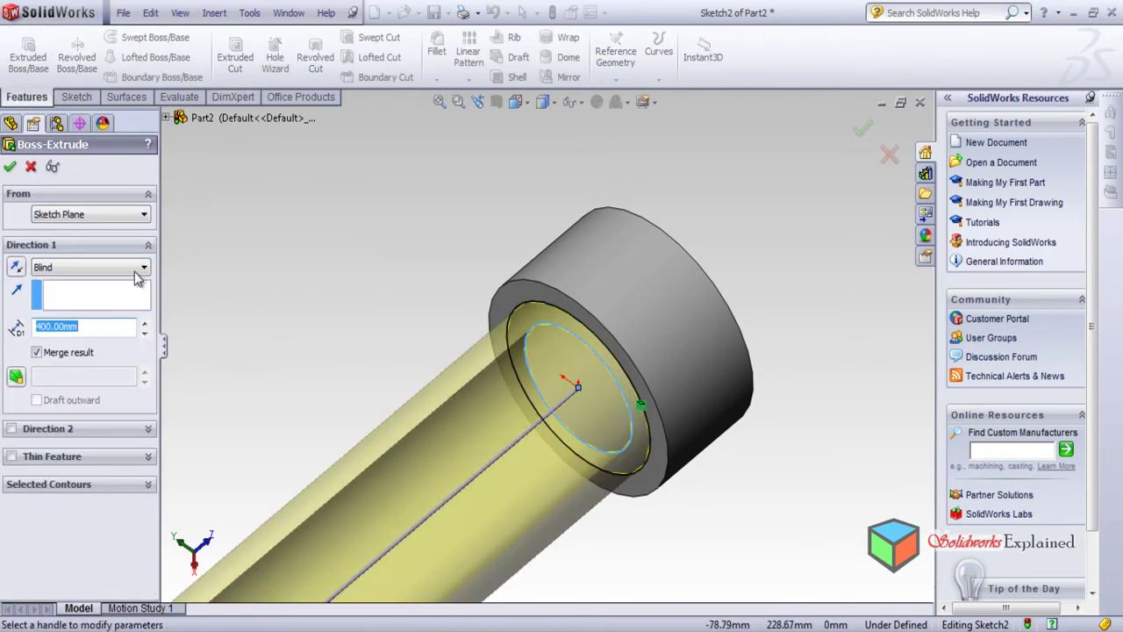
{"action": "left_click", "coordinate": [17, 268]}
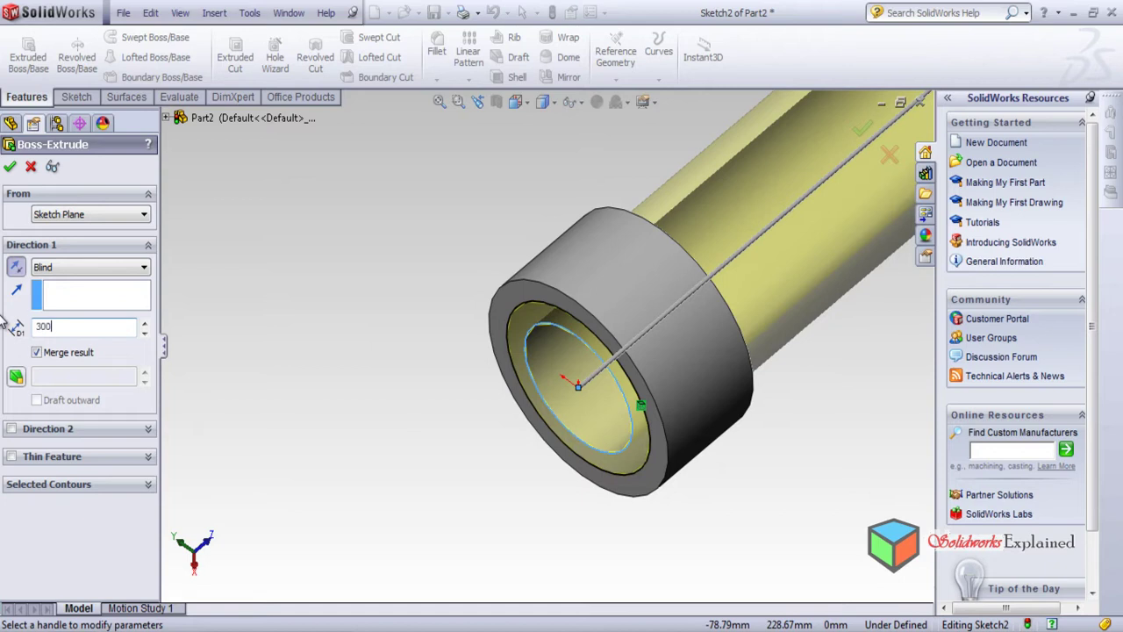
{"action": "left_click", "coordinate": [9, 167]}
{"action": "scroll", "coordinate": [526, 395], "scroll_direction": "down", "scroll_amount": 5}
{"action": "scroll", "coordinate": [522, 369], "scroll_direction": "up", "scroll_amount": 6}
{"action": "middle_click_drag", "start_coordinate": [421, 350], "coordinate": [611, 278]}
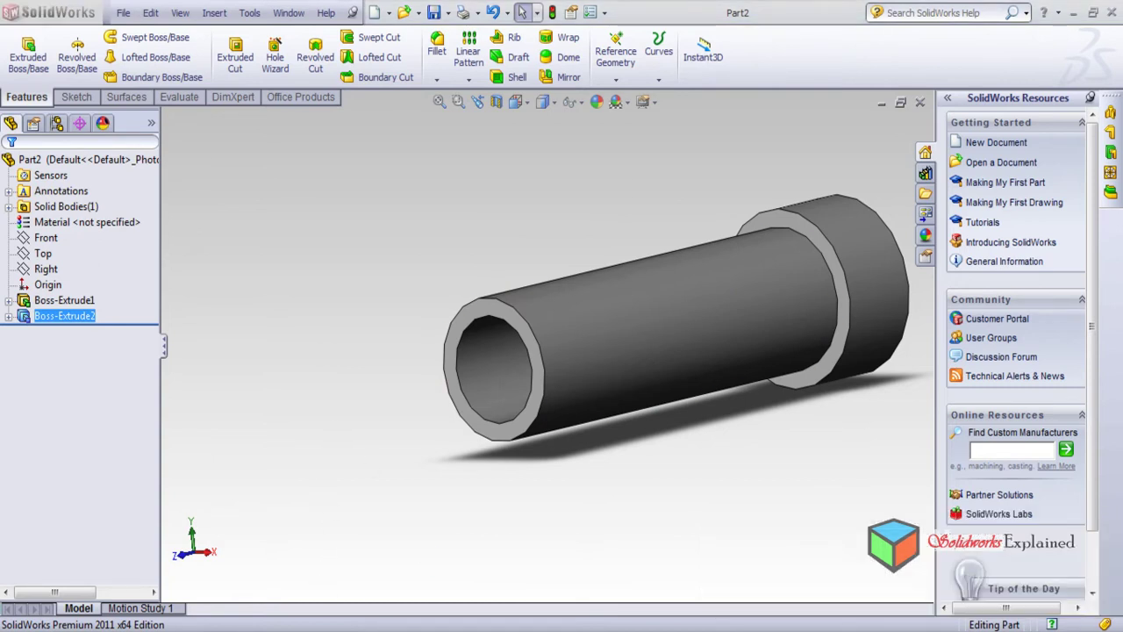
Switch to the Assem5 assembly and rebuild it with the modified Part2.
{"action": "mouse_move", "coordinate": [272, 627]}
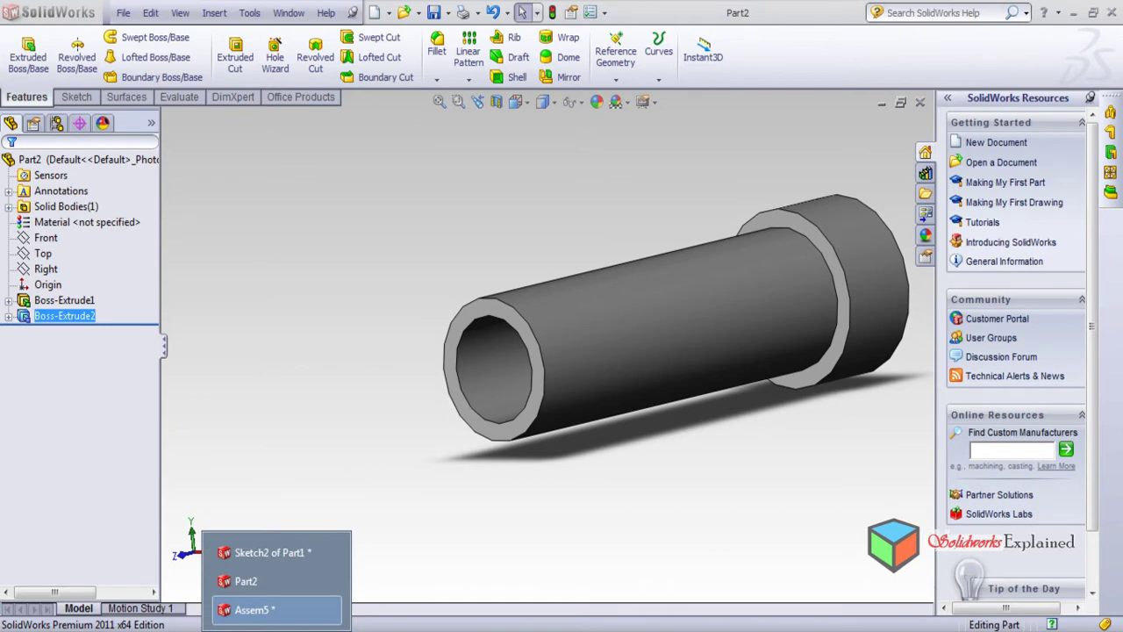
{"action": "left_click", "coordinate": [272, 612]}
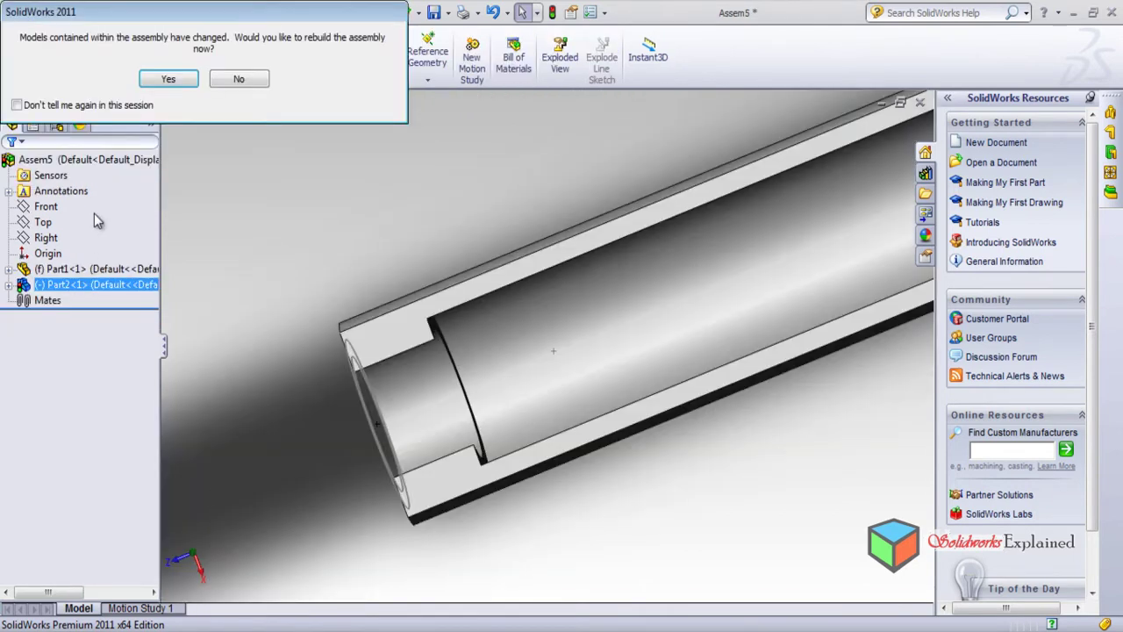
{"action": "left_click", "coordinate": [171, 81]}
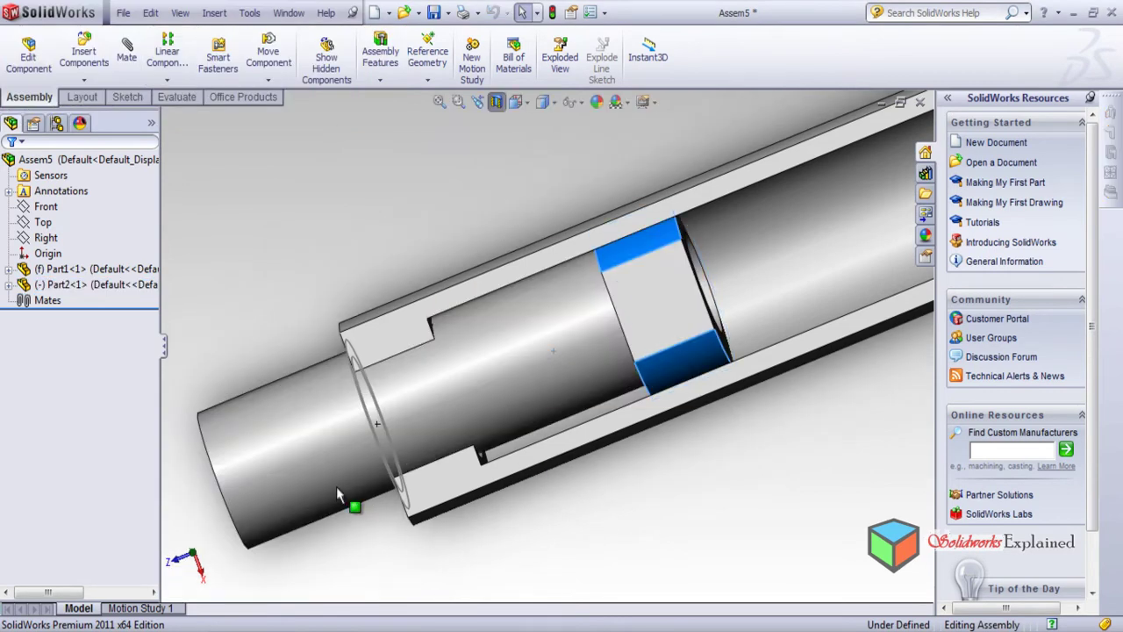
Slide Part2 outward along Part1's bore until its collar sits close to Part1's inner shoulder.
{"action": "left_click_drag", "start_coordinate": [328, 476], "coordinate": [186, 572]}
{"action": "key", "text": "Escape"}
{"action": "middle_click_drag", "start_coordinate": [213, 559], "coordinate": [255, 416]}
{"action": "left_click_drag", "start_coordinate": [247, 416], "coordinate": [275, 427]}
{"action": "middle_click_drag", "start_coordinate": [527, 517], "coordinate": [567, 398]}
{"action": "key", "text": "f"}
{"action": "scroll", "coordinate": [566, 397], "scroll_direction": "up", "scroll_amount": 3}
{"action": "left_click", "coordinate": [311, 202]}
{"action": "middle_click_drag", "start_coordinate": [312, 202], "coordinate": [501, 560]}
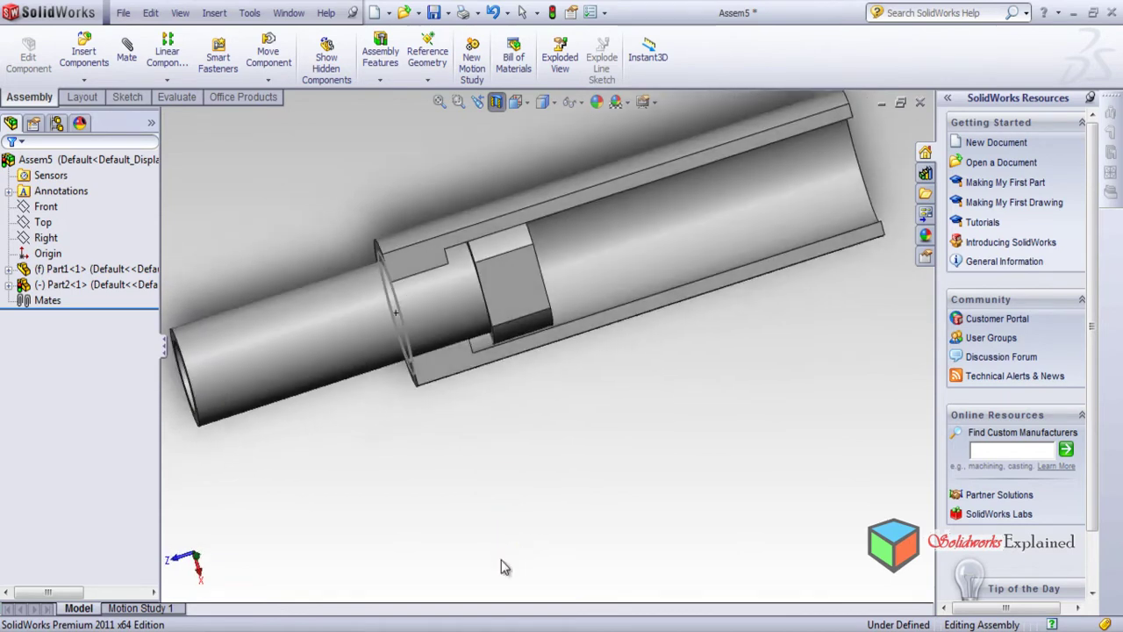
Examine the outer tube and the inner tube in the sectioned assembly from different angles.
{"action": "left_click", "coordinate": [713, 224]}
{"action": "left_click", "coordinate": [625, 496]}
{"action": "middle_click_drag", "start_coordinate": [526, 351], "coordinate": [569, 232]}
{"action": "left_click", "coordinate": [769, 193]}
{"action": "middle_click_drag", "start_coordinate": [769, 193], "coordinate": [682, 256]}
{"action": "middle_click_drag", "start_coordinate": [611, 415], "coordinate": [612, 516]}
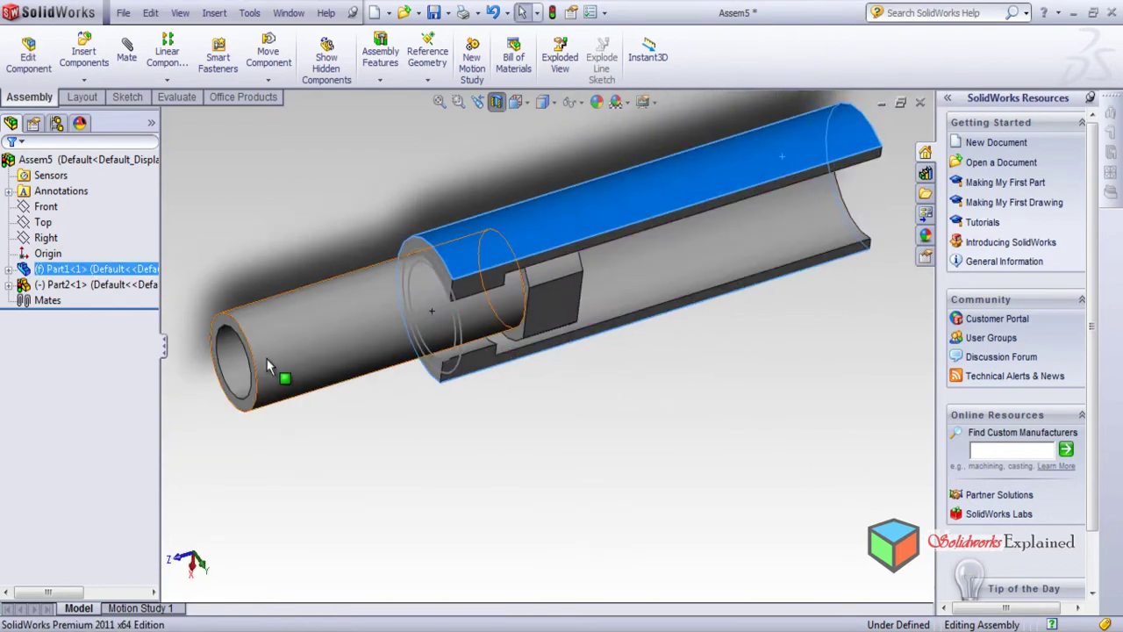
{"action": "left_click", "coordinate": [275, 368]}
{"action": "left_click", "coordinate": [603, 505]}
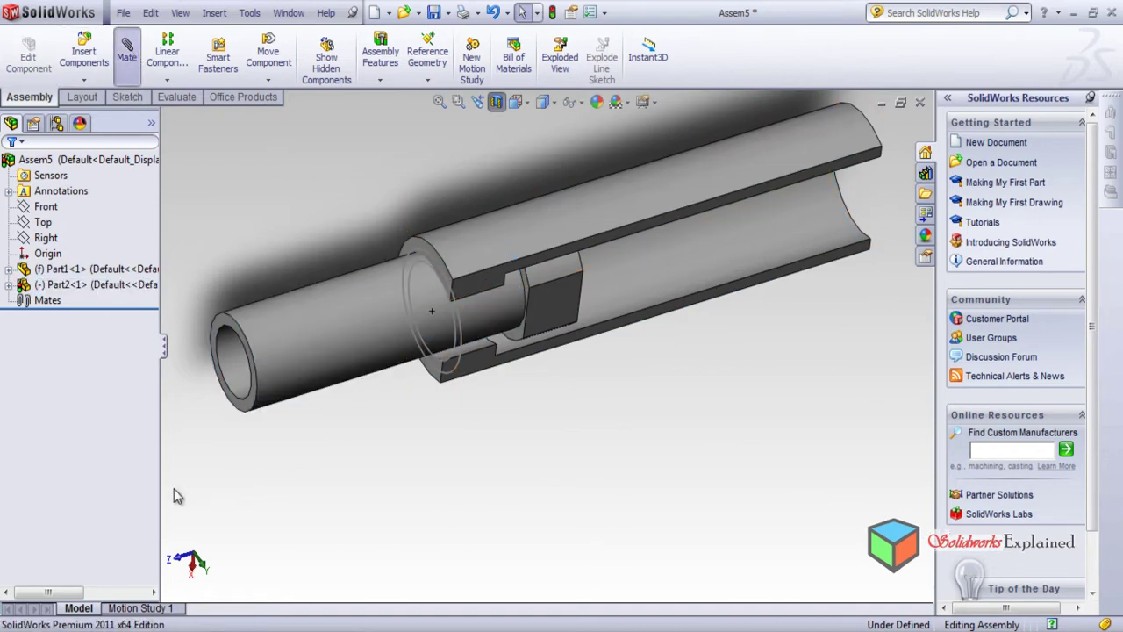
Add a concentric mate between Part1's outer cylindrical face and Part2's narrow cylindrical face.
{"action": "left_click", "coordinate": [630, 182]}
{"action": "left_click", "coordinate": [357, 313]}
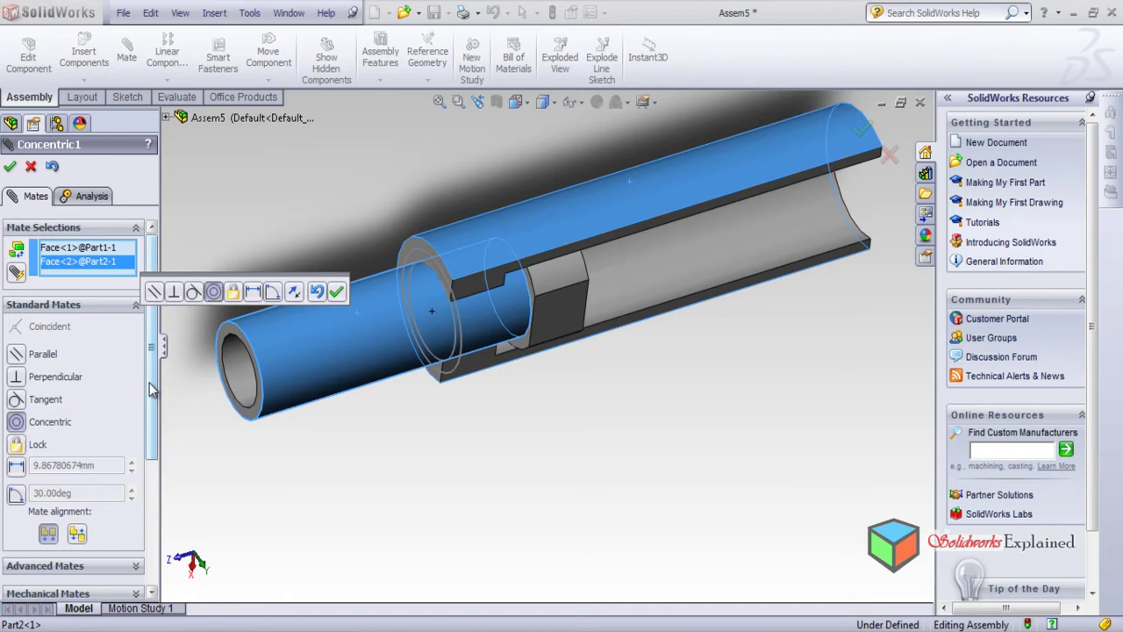
{"action": "left_click_drag", "start_coordinate": [149, 390], "coordinate": [145, 513]}
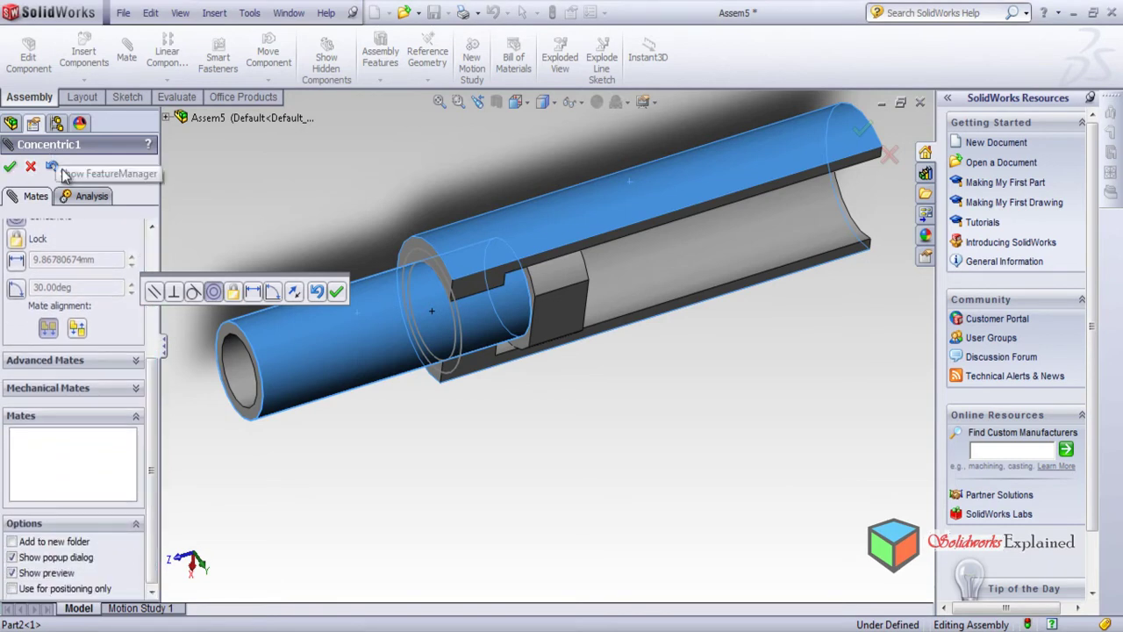
{"action": "left_click", "coordinate": [9, 167]}
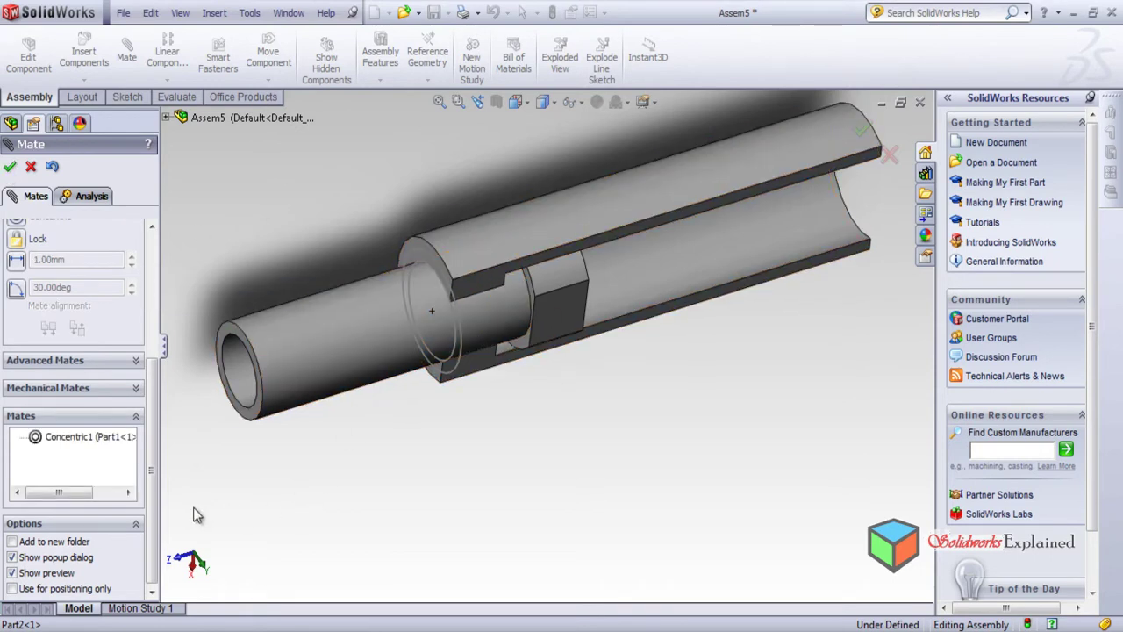
Select Part2's collar shoulder face and Part1's inner step face as the references of another mate.
{"action": "middle_click_drag", "start_coordinate": [405, 441], "coordinate": [478, 325]}
{"action": "left_click", "coordinate": [531, 347]}
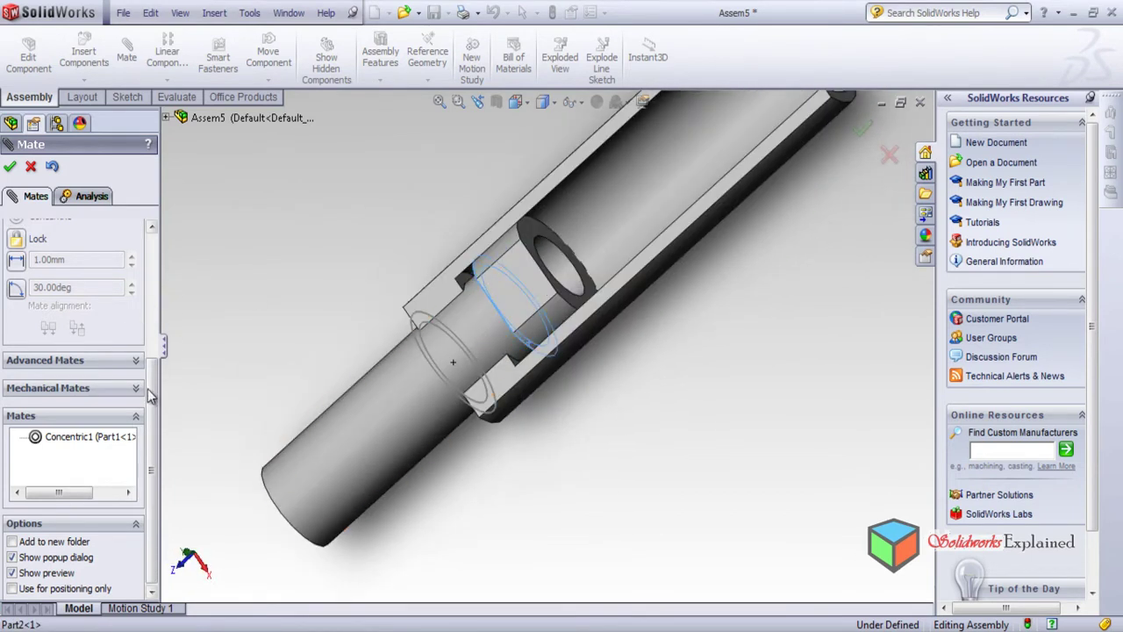
{"action": "scroll", "coordinate": [158, 422], "scroll_direction": "up", "scroll_amount": 5}
{"action": "mouse_move", "coordinate": [569, 365]}
{"action": "middle_mouse_down"}
{"action": "mouse_move", "coordinate": [562, 355]}
{"action": "mouse_move", "coordinate": [571, 360]}
{"action": "middle_mouse_up"}
{"action": "scroll", "coordinate": [499, 206], "scroll_direction": "down", "scroll_amount": 8}
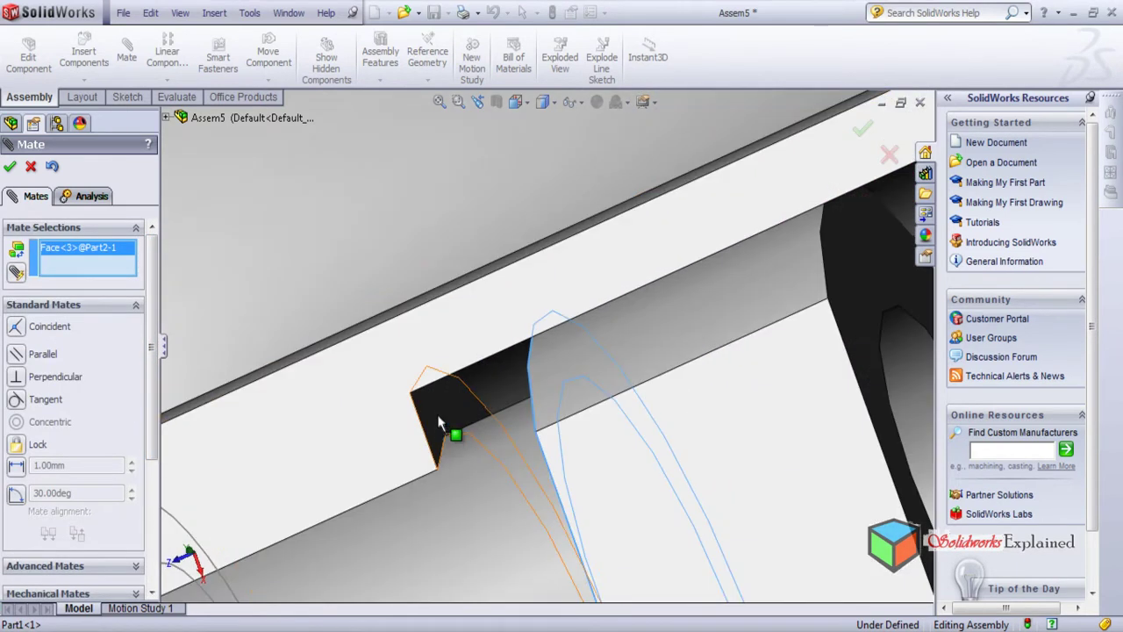
{"action": "left_click", "coordinate": [437, 412]}
{"action": "scroll", "coordinate": [465, 448], "scroll_direction": "up", "scroll_amount": 8}
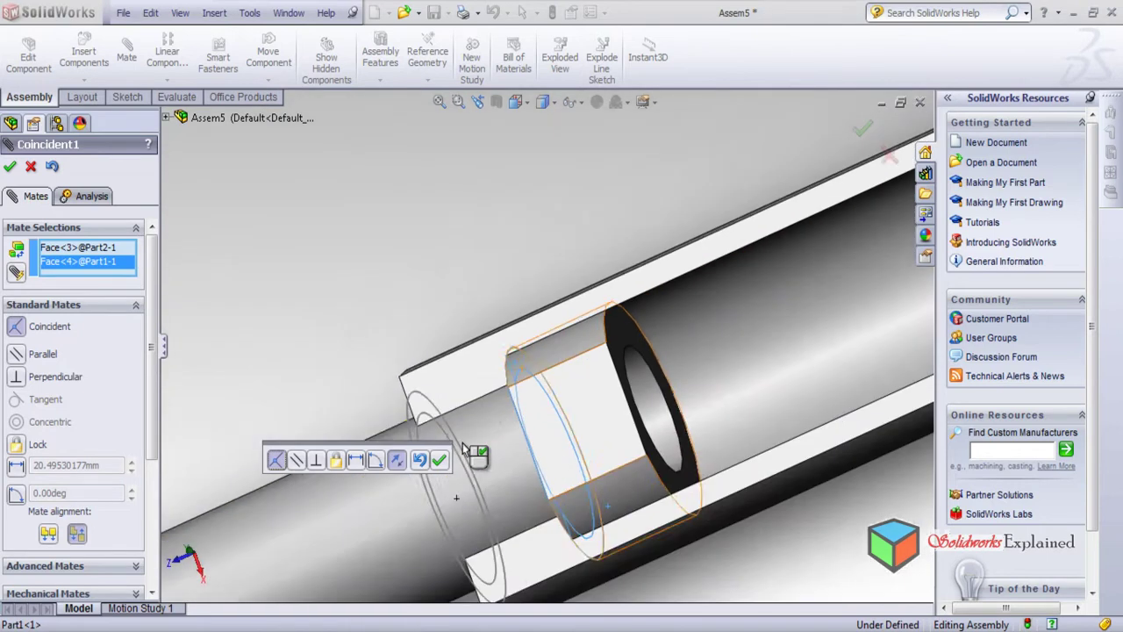
Switch the mate between Part2's collar shoulder and Part1's inner step face to an advanced distance mate.
{"action": "scroll", "coordinate": [472, 478], "scroll_direction": "up", "scroll_amount": 3}
{"action": "middle_click_drag", "start_coordinate": [448, 282], "coordinate": [614, 427]}
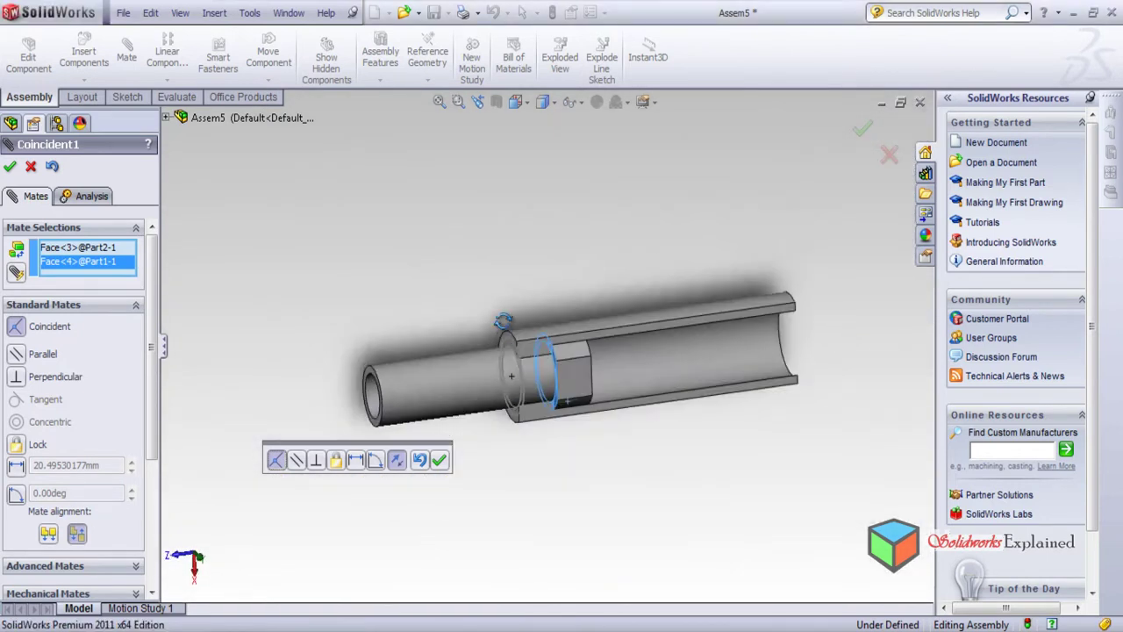
{"action": "scroll", "coordinate": [614, 427], "scroll_direction": "down", "scroll_amount": 3}
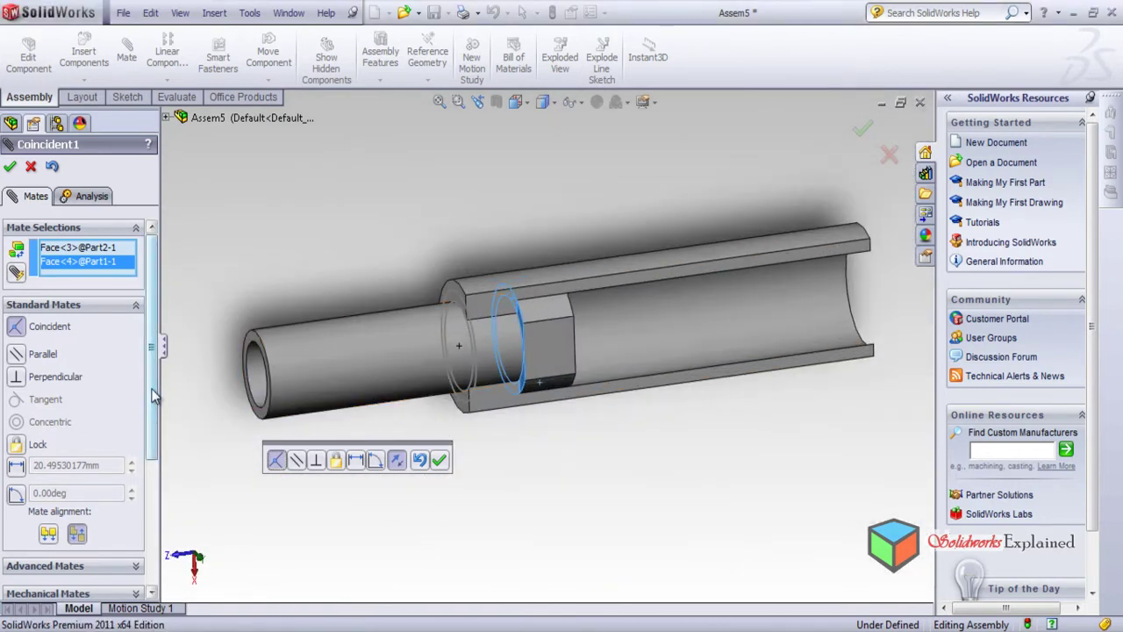
{"action": "scroll", "coordinate": [153, 394], "scroll_direction": "down", "scroll_amount": 5}
{"action": "left_click", "coordinate": [63, 380]}
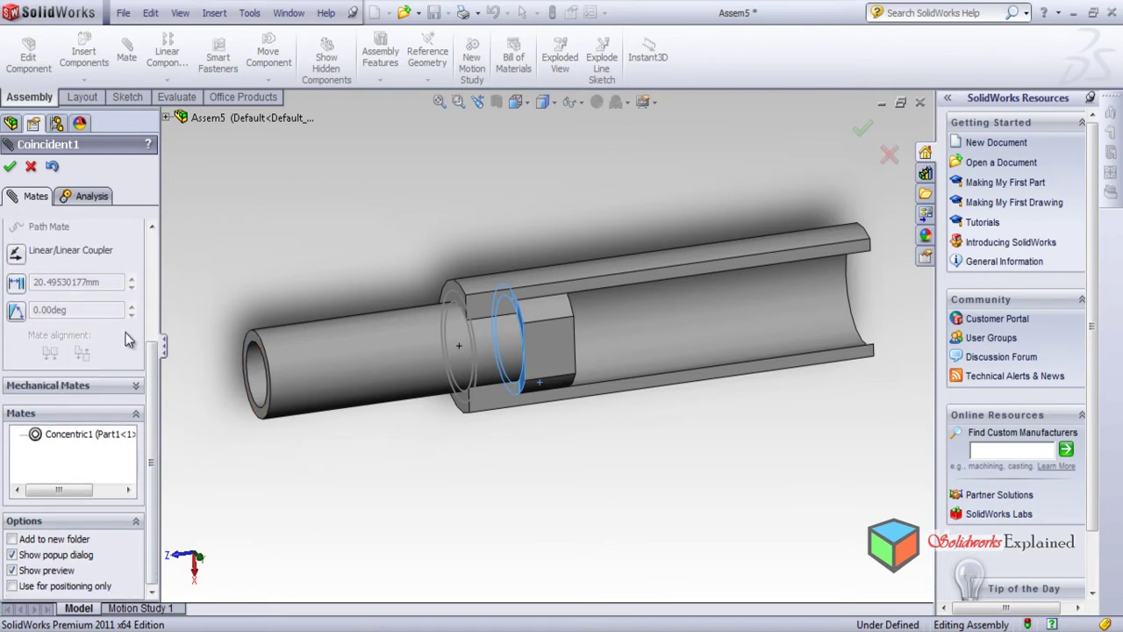
{"action": "scroll", "coordinate": [156, 396], "scroll_direction": "up", "scroll_amount": 3}
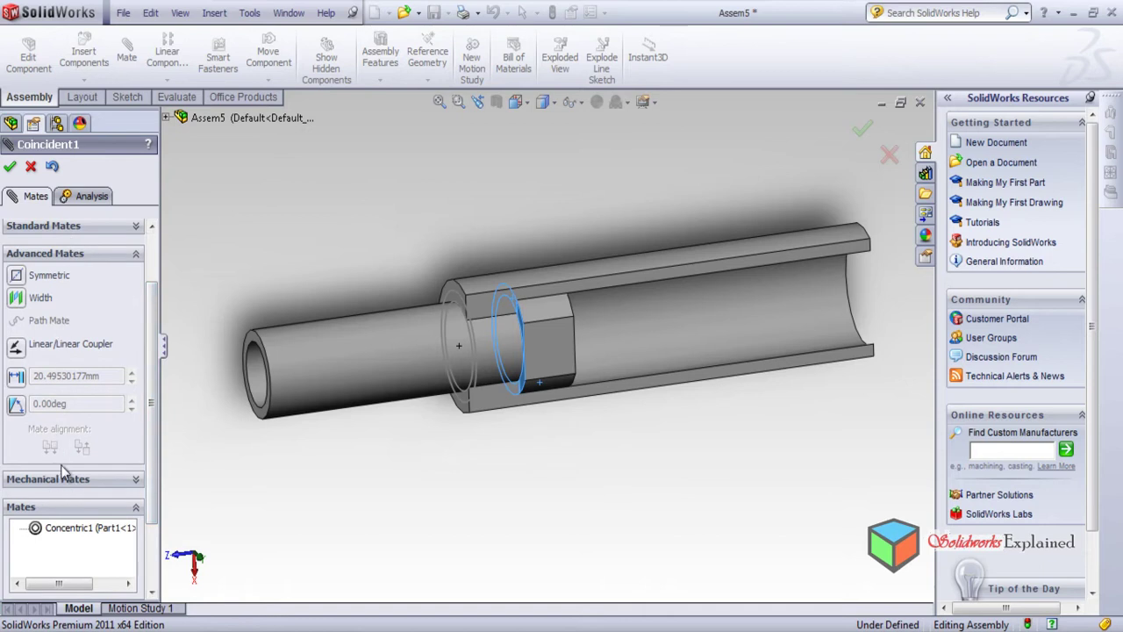
{"action": "left_click", "coordinate": [15, 377]}
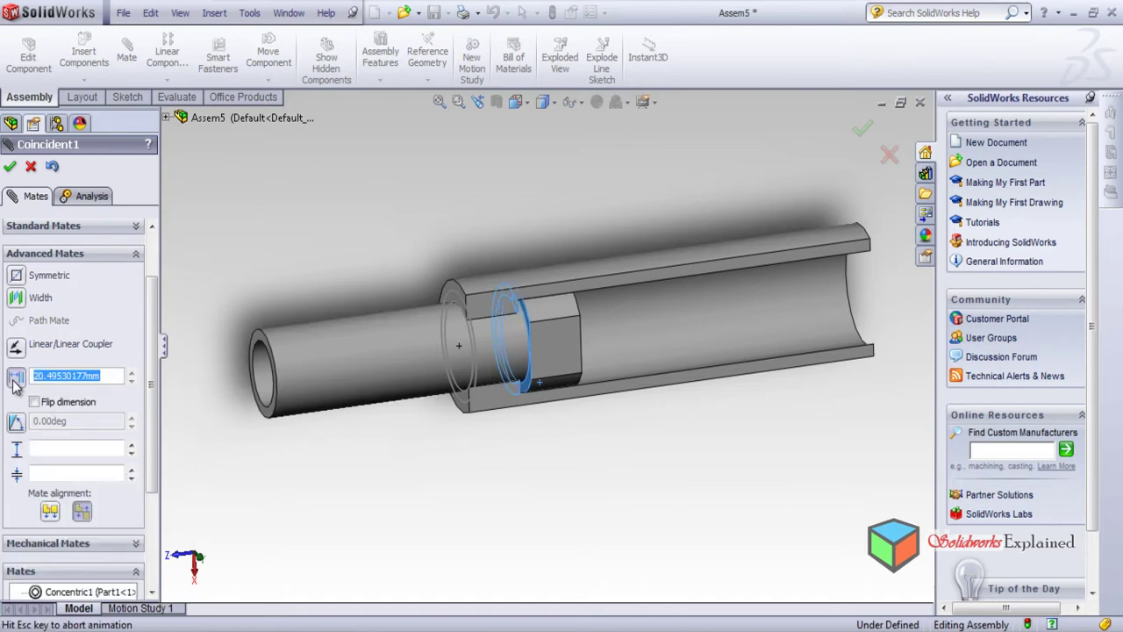
Set the distance mate's minimum to 0 mm and raise its maximum to about 130.5 mm.
{"action": "left_click_drag", "start_coordinate": [151, 425], "coordinate": [151, 468]}
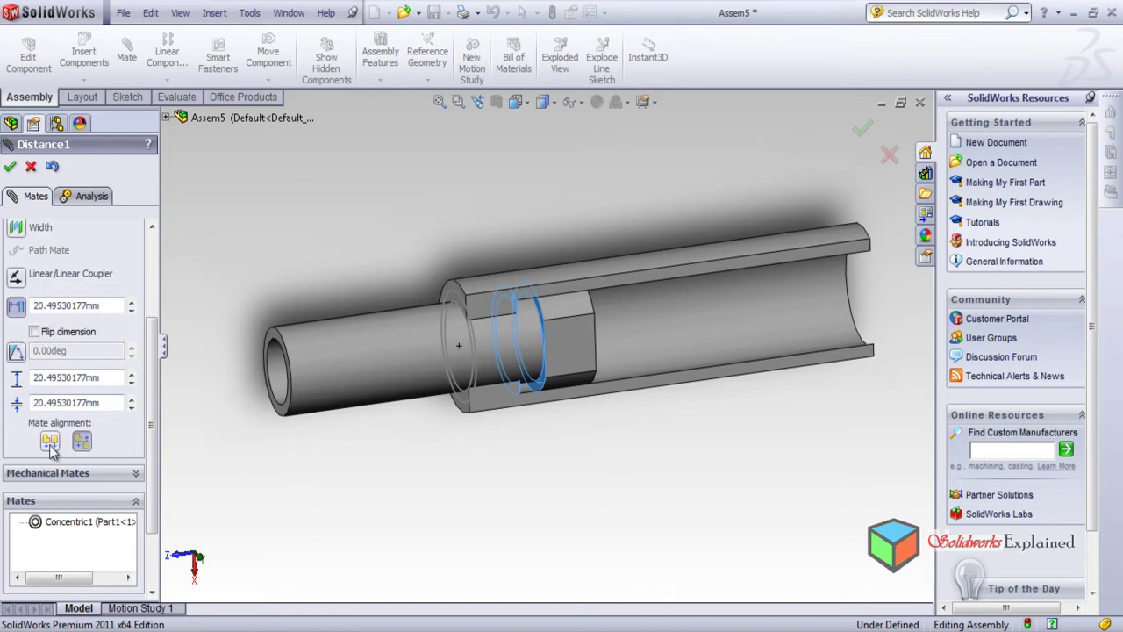
{"action": "left_click", "coordinate": [92, 401]}
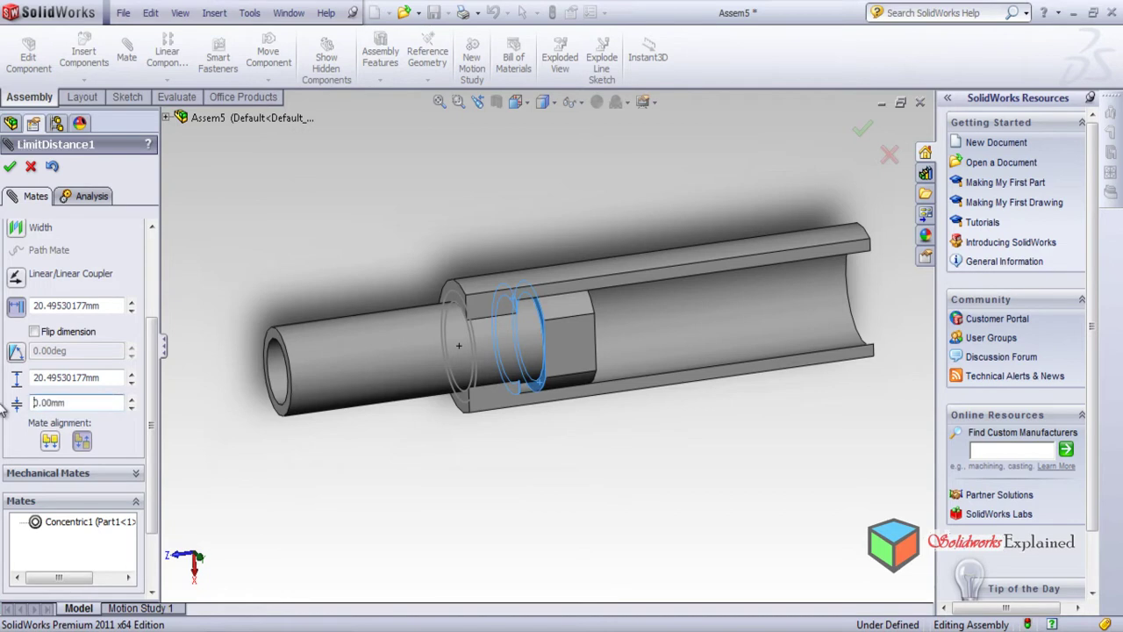
{"action": "left_click", "coordinate": [133, 374]}
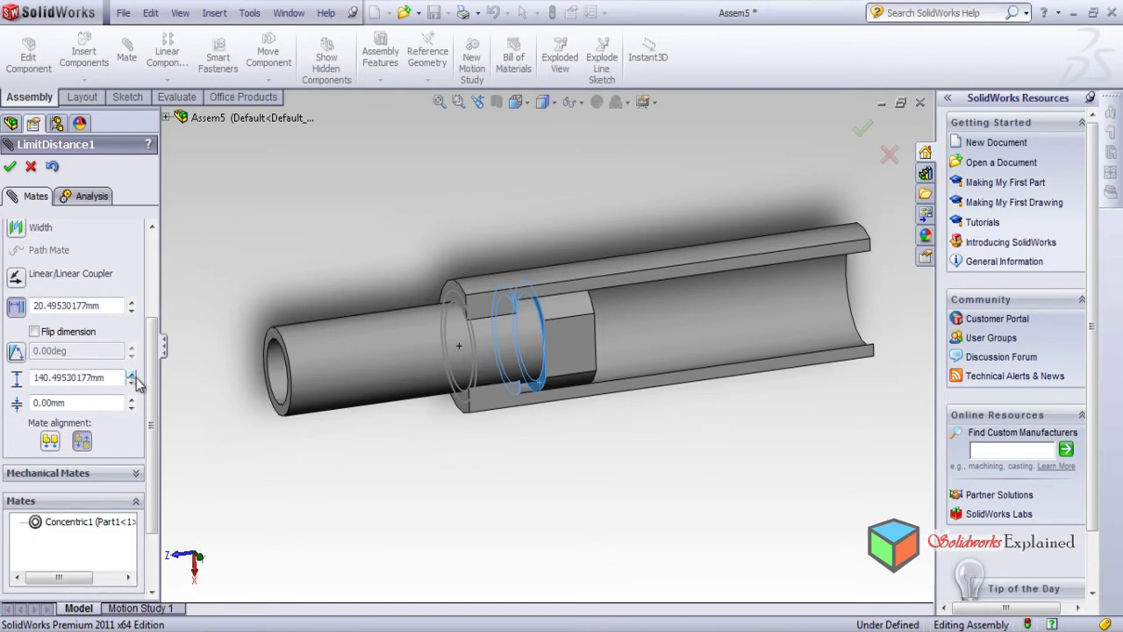
{"action": "left_click_drag", "start_coordinate": [290, 399], "coordinate": [316, 369]}
Preview Part2's travel by stepping the mate distance up to about 70.5 mm and back to about 60.5 mm.
{"action": "double_click", "coordinate": [116, 307]}
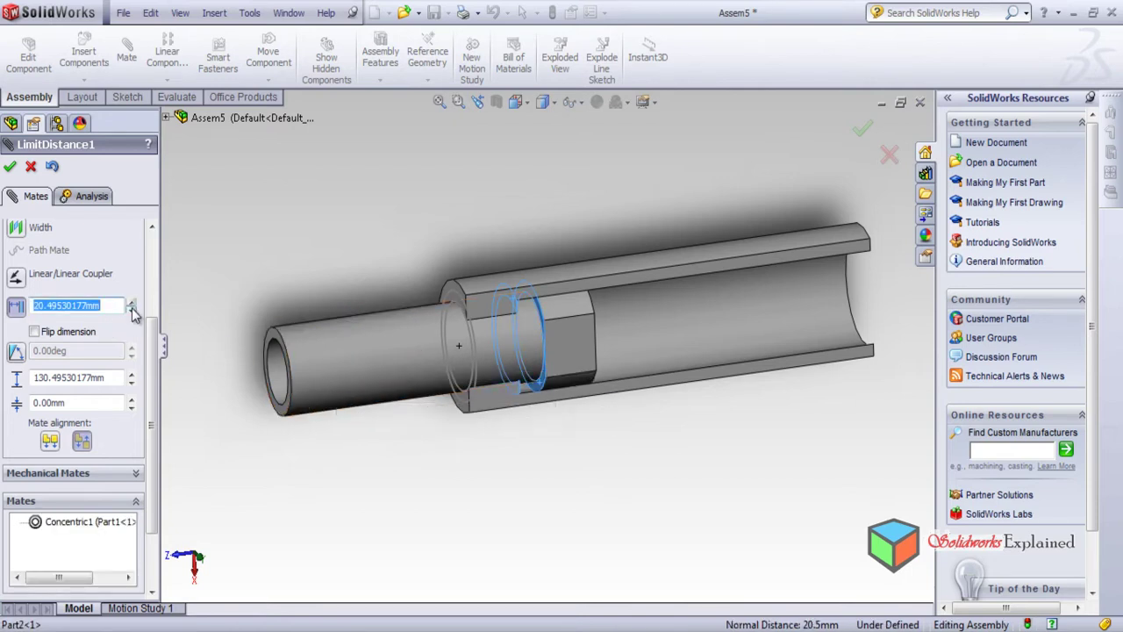
{"action": "left_click", "coordinate": [134, 311]}
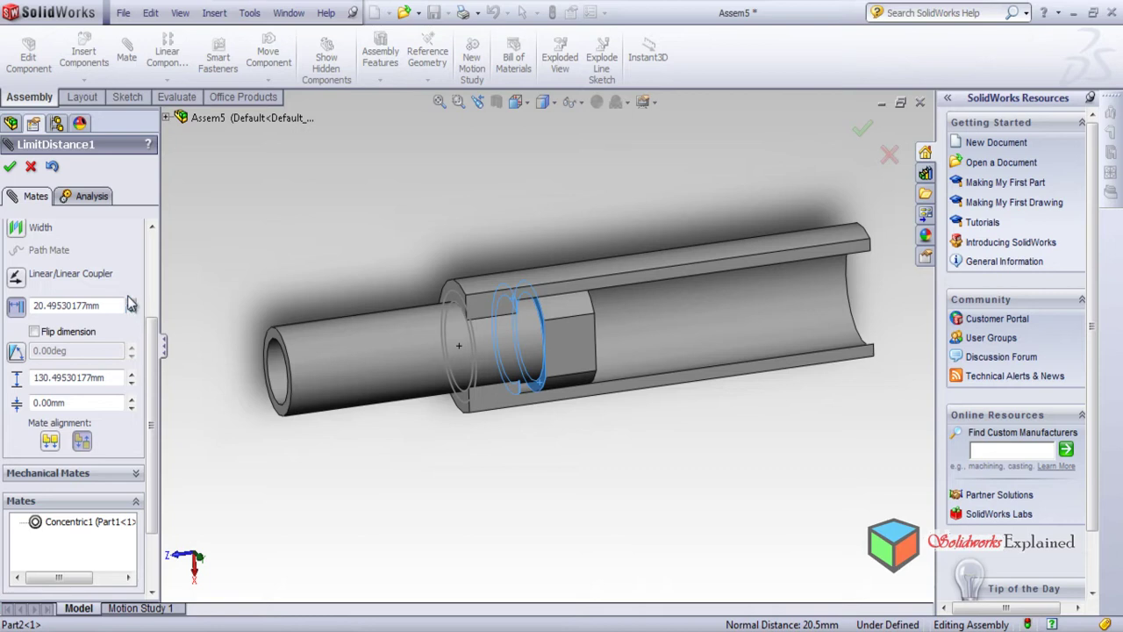
{"action": "left_click", "coordinate": [132, 302]}
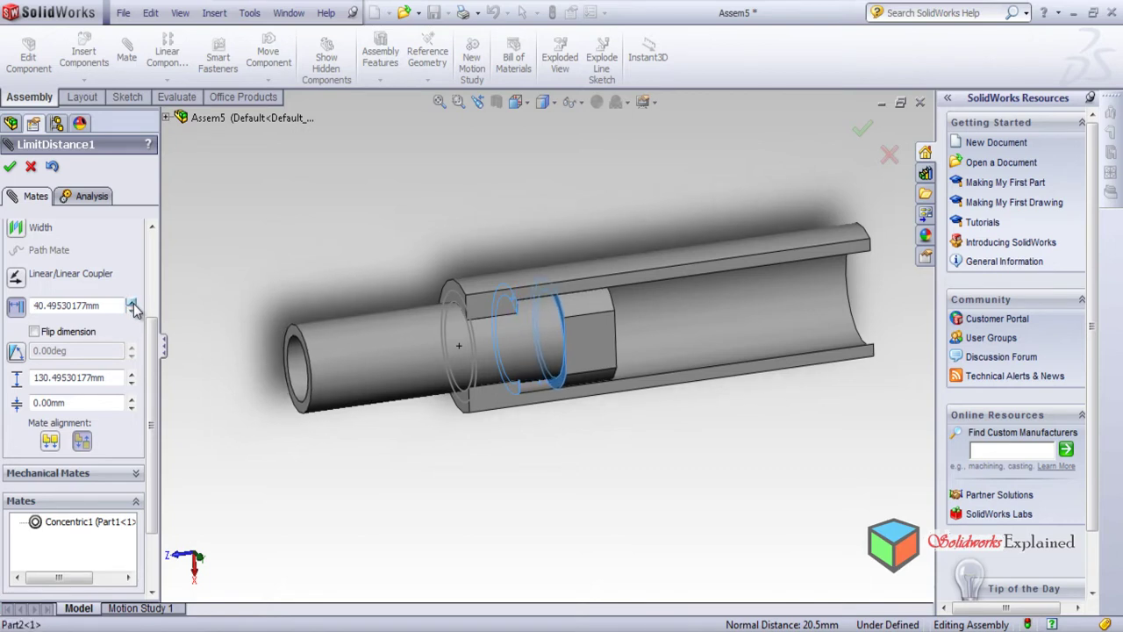
{"action": "left_click", "coordinate": [132, 302]}
{"action": "left_click", "coordinate": [133, 304]}
{"action": "left_click", "coordinate": [133, 304]}
{"action": "left_click", "coordinate": [133, 303]}
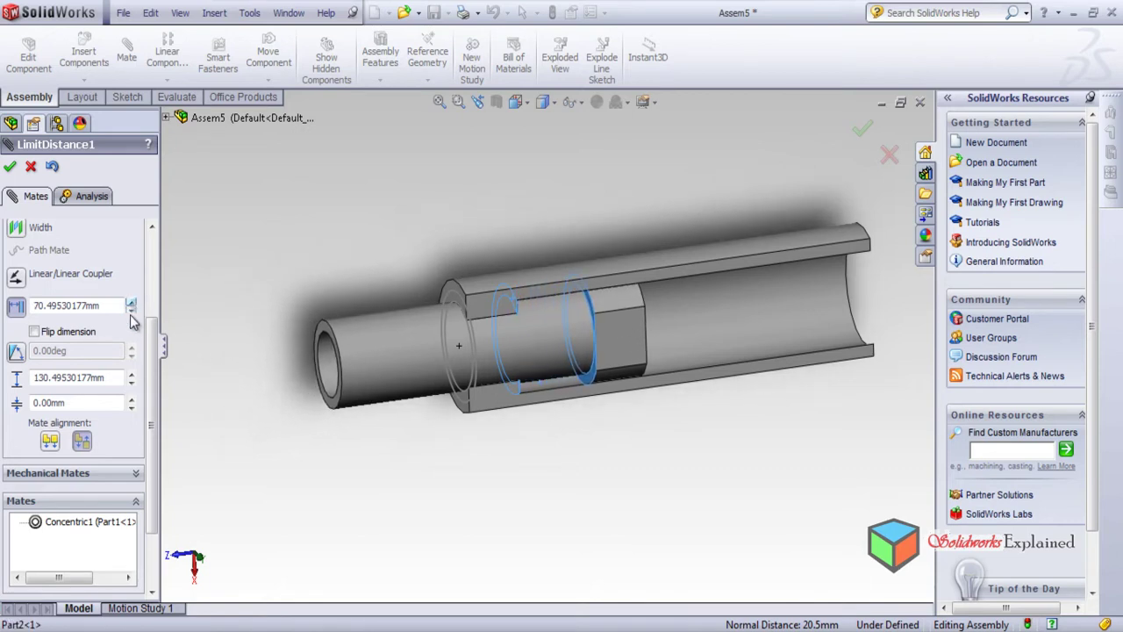
{"action": "left_click", "coordinate": [133, 310]}
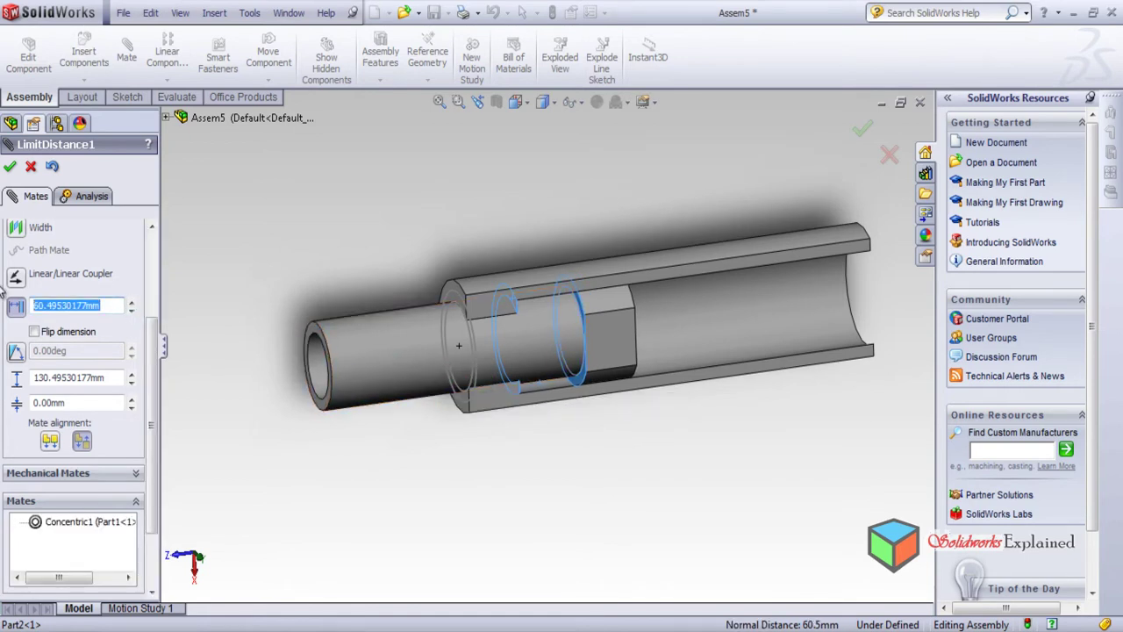
Set the limit mate's maximum to 200 mm and its current distance to 120 mm, and accept the mate.
{"action": "type", "text": "200"}
{"action": "key", "text": "Return"}
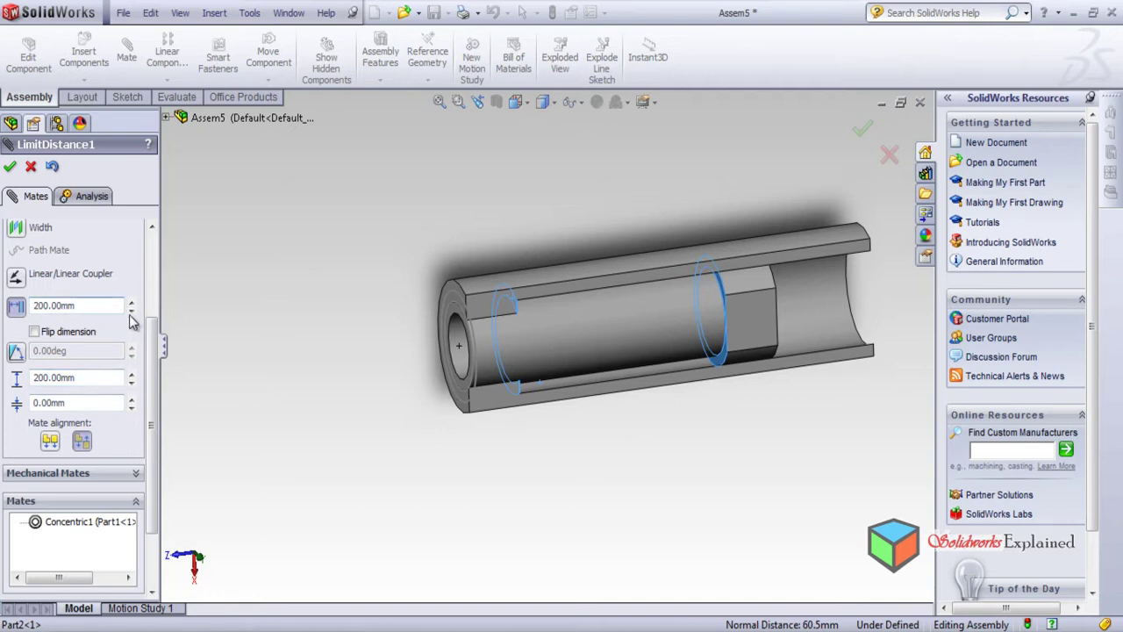
{"action": "left_click", "coordinate": [132, 309]}
{"action": "left_click", "coordinate": [131, 310]}
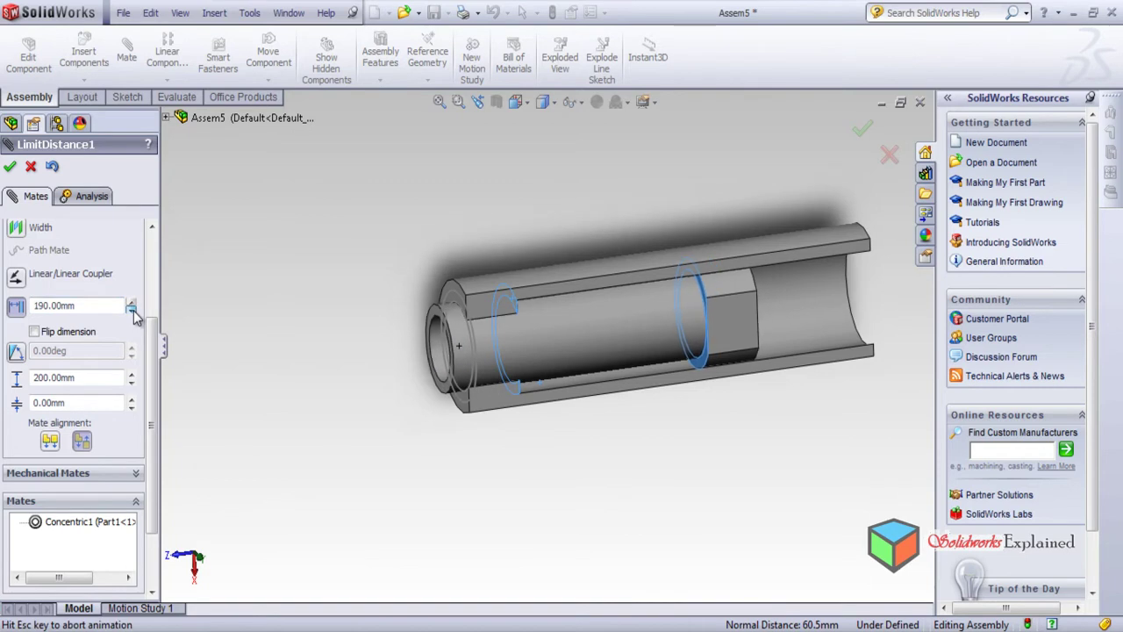
{"action": "left_click", "coordinate": [131, 309]}
{"action": "left_click", "coordinate": [132, 310]}
{"action": "left_click", "coordinate": [132, 310]}
{"action": "left_click", "coordinate": [131, 310]}
{"action": "left_click", "coordinate": [132, 309]}
{"action": "left_click", "coordinate": [131, 310]}
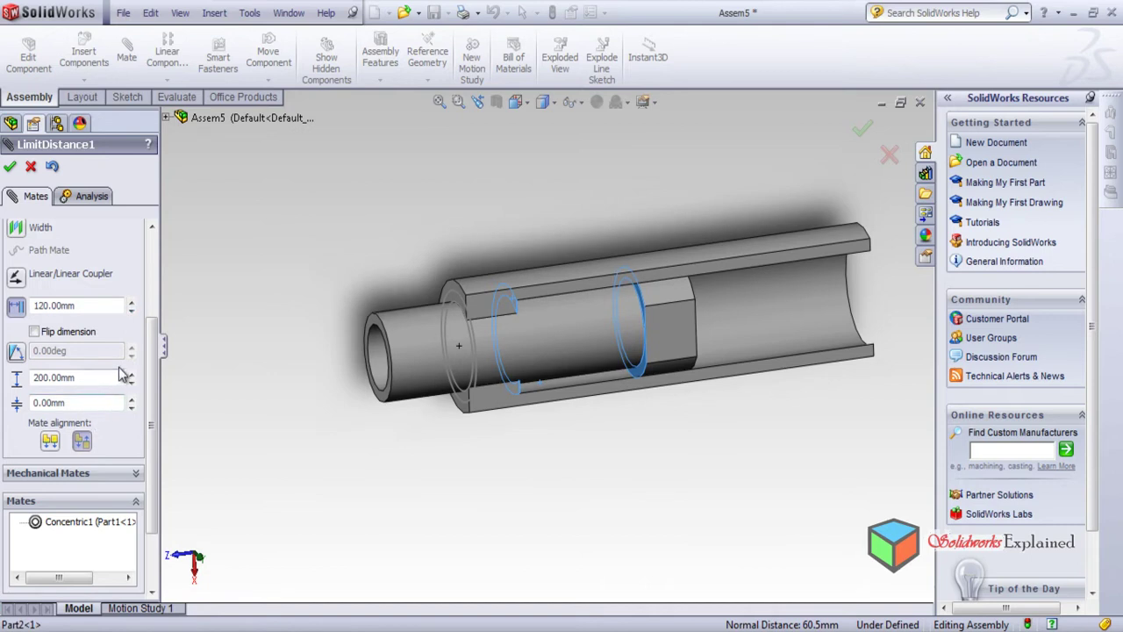
{"action": "left_click", "coordinate": [8, 168]}
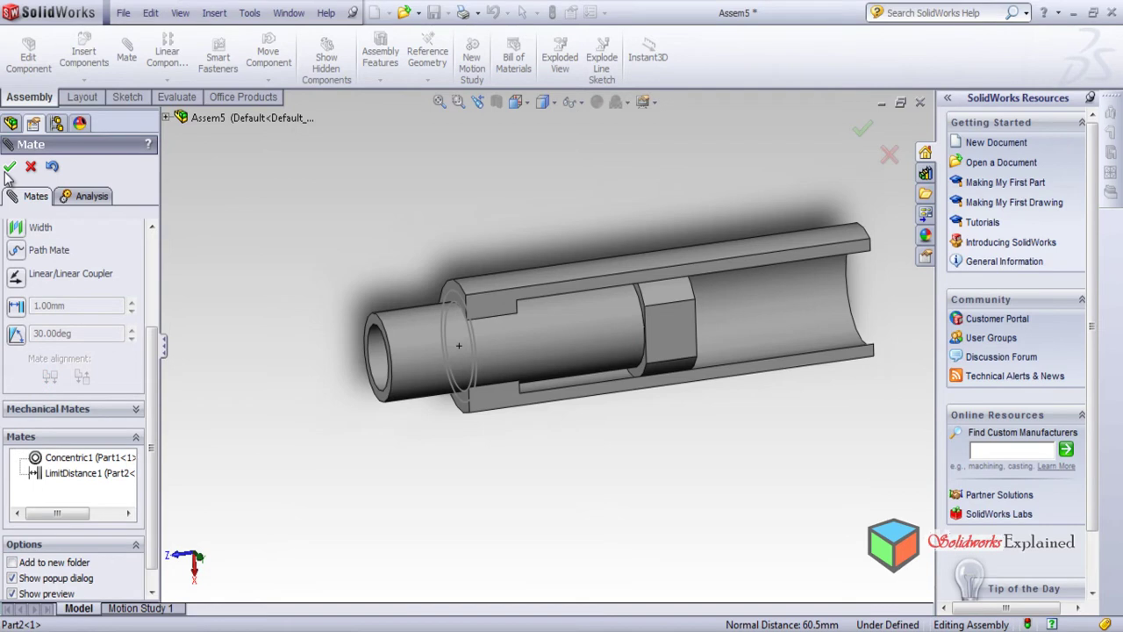
Slide Part2 outward against Part1's inner shoulder to check its limited travel, and finish mating.
{"action": "left_click_drag", "start_coordinate": [464, 395], "coordinate": [281, 416]}
{"action": "middle_click_drag", "start_coordinate": [492, 503], "coordinate": [496, 464]}
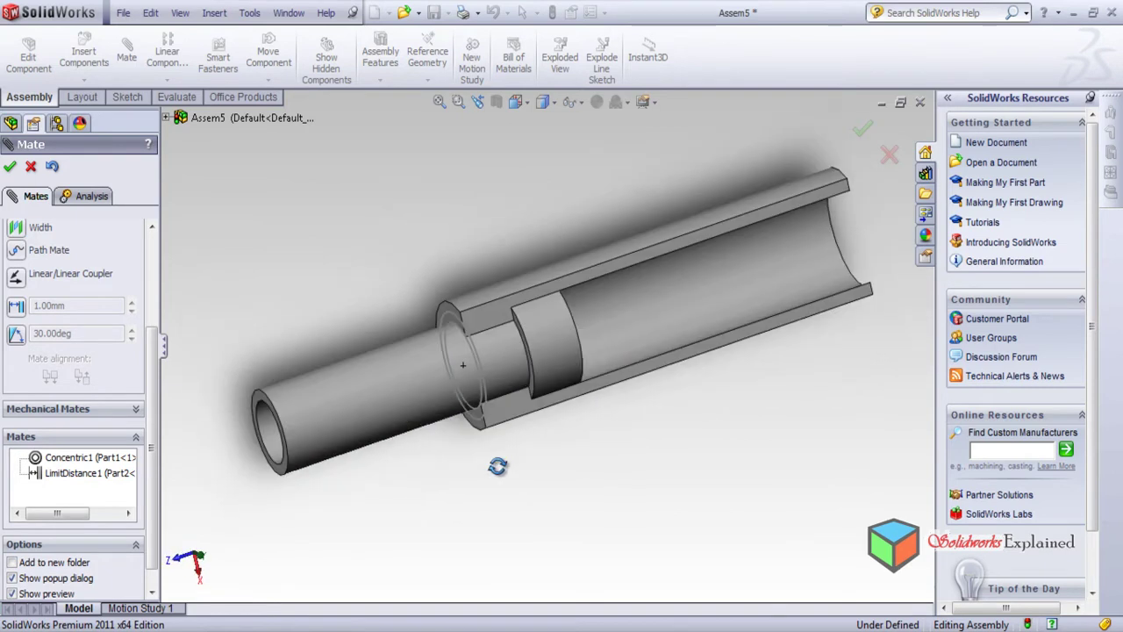
{"action": "left_click", "coordinate": [458, 390]}
{"action": "left_click_drag", "start_coordinate": [458, 391], "coordinate": [429, 445]}
{"action": "mouse_move", "coordinate": [429, 445]}
{"action": "middle_mouse_down"}
{"action": "mouse_move", "coordinate": [399, 545]}
{"action": "mouse_move", "coordinate": [435, 446]}
{"action": "middle_mouse_up"}
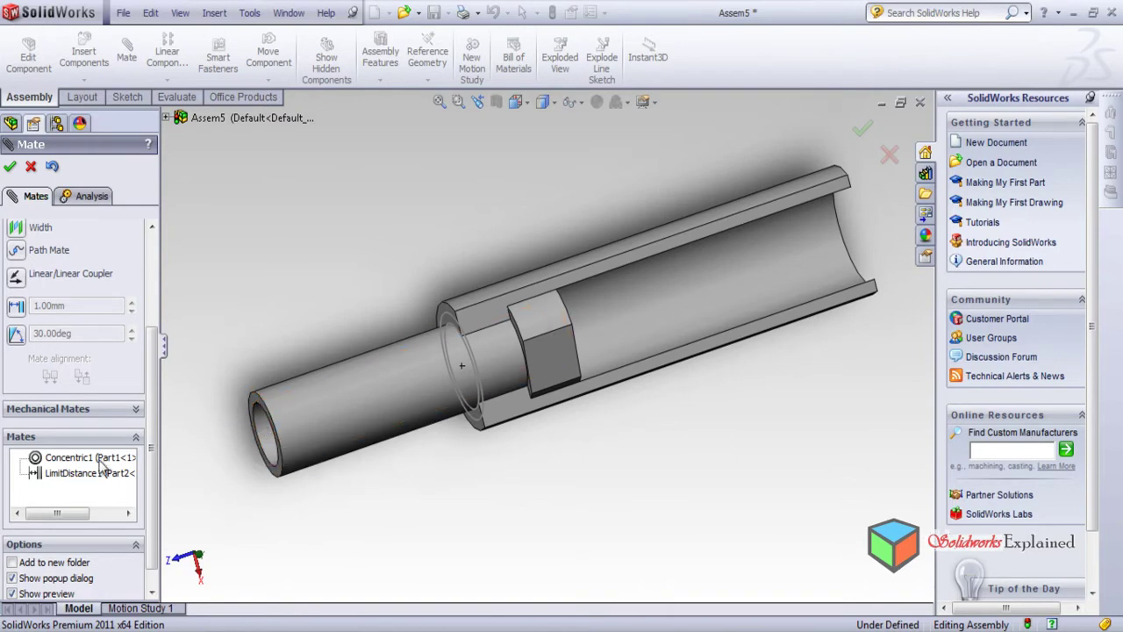
{"action": "left_click", "coordinate": [11, 169]}
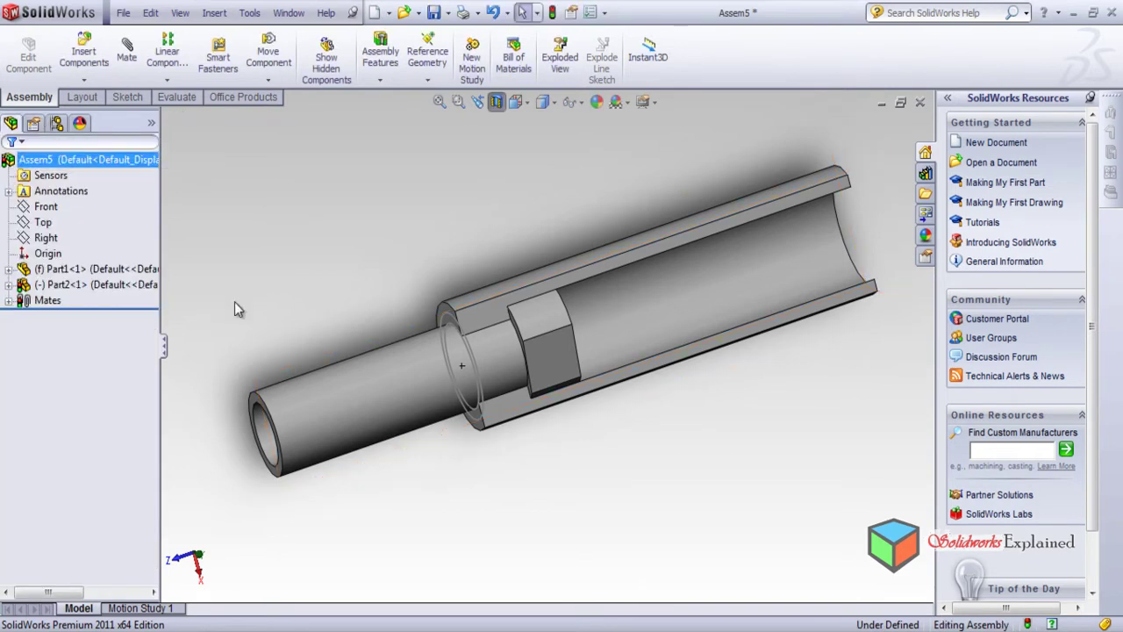
{"action": "left_click_drag", "start_coordinate": [310, 414], "coordinate": [337, 382]}
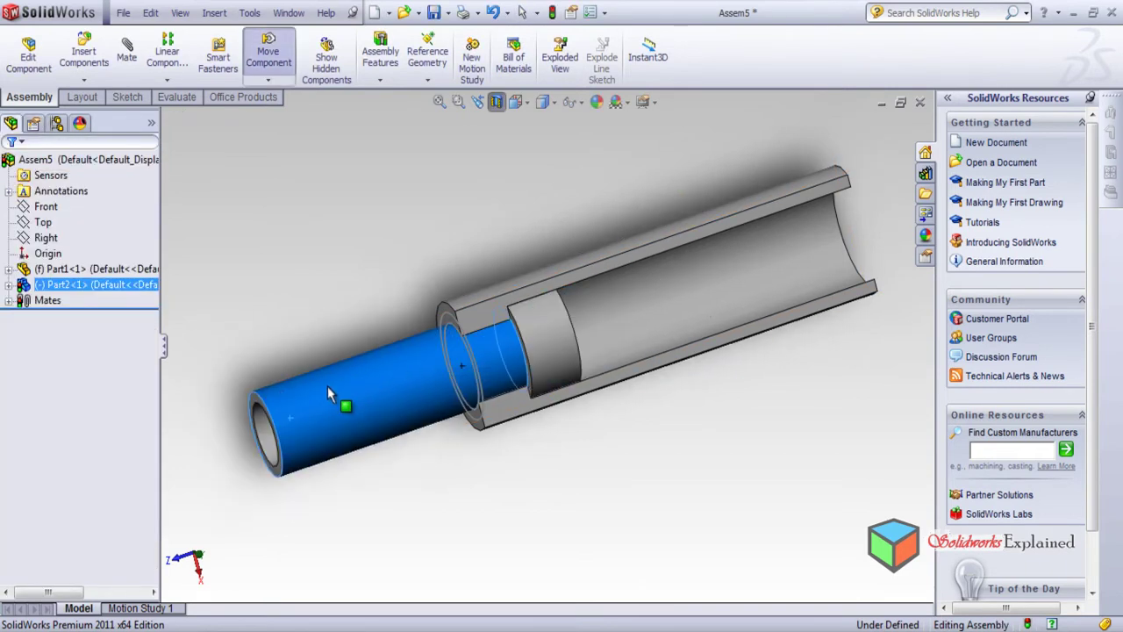
{"action": "left_click", "coordinate": [422, 518]}
{"action": "mouse_move", "coordinate": [338, 490]}
{"action": "middle_mouse_down"}
{"action": "mouse_move", "coordinate": [397, 460]}
{"action": "mouse_move", "coordinate": [377, 451]}
{"action": "mouse_move", "coordinate": [357, 489]}
{"action": "middle_mouse_up"}
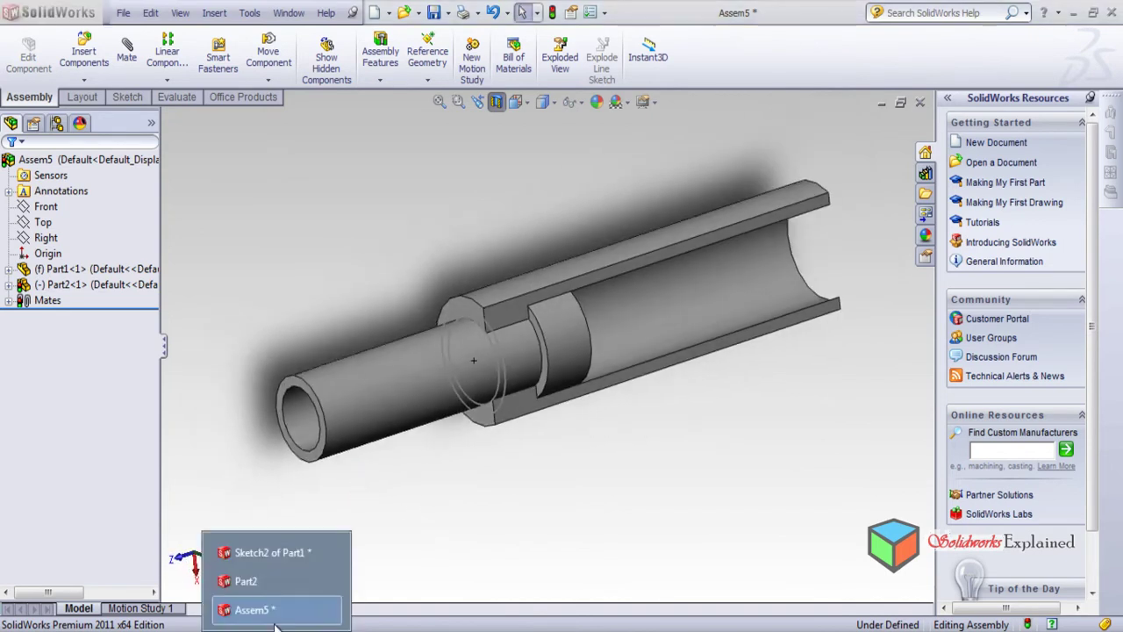
Switch to the Part2 document and start a sketch on the narrow tube's annular end face.
{"action": "left_click", "coordinate": [259, 575]}
{"action": "middle_click_drag", "start_coordinate": [514, 498], "coordinate": [219, 158]}
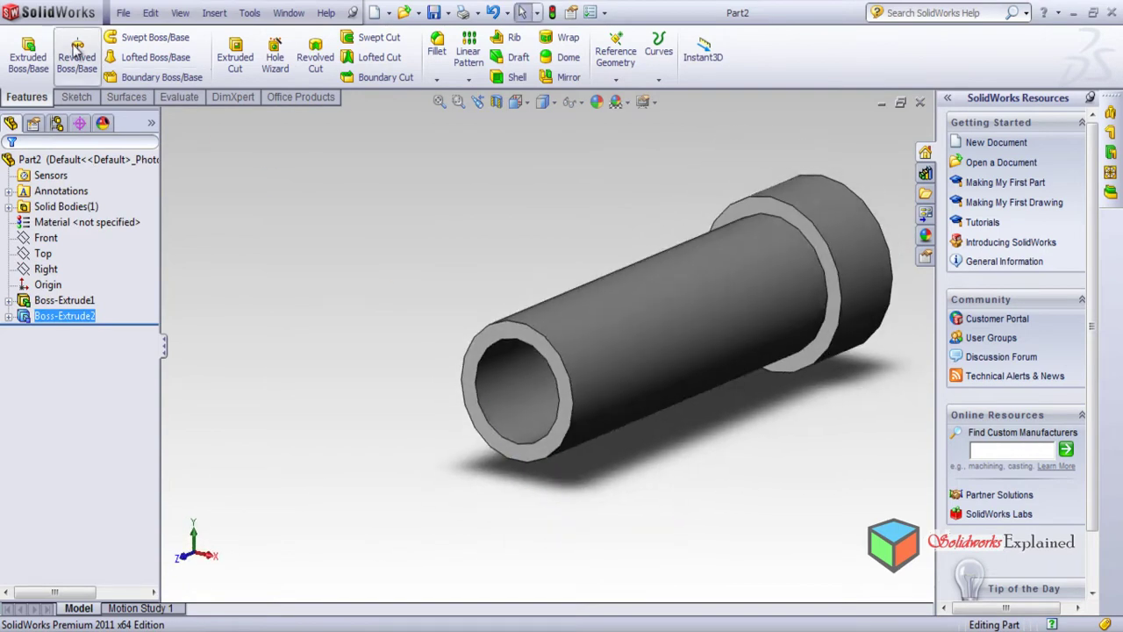
{"action": "left_click", "coordinate": [79, 98]}
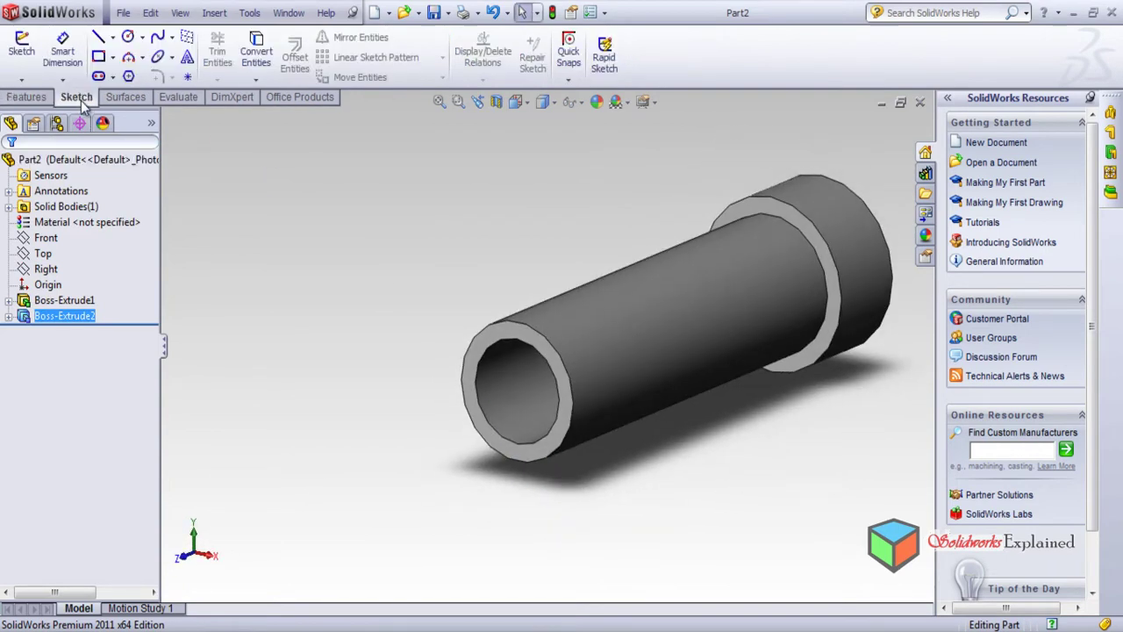
{"action": "left_click", "coordinate": [31, 50]}
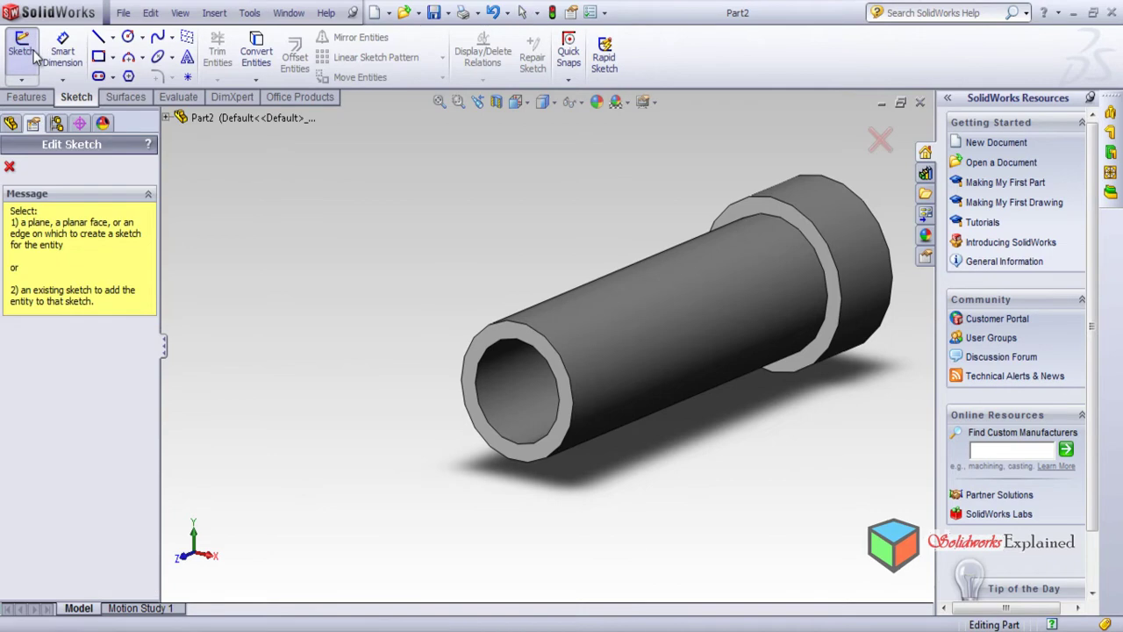
{"action": "left_click", "coordinate": [475, 364]}
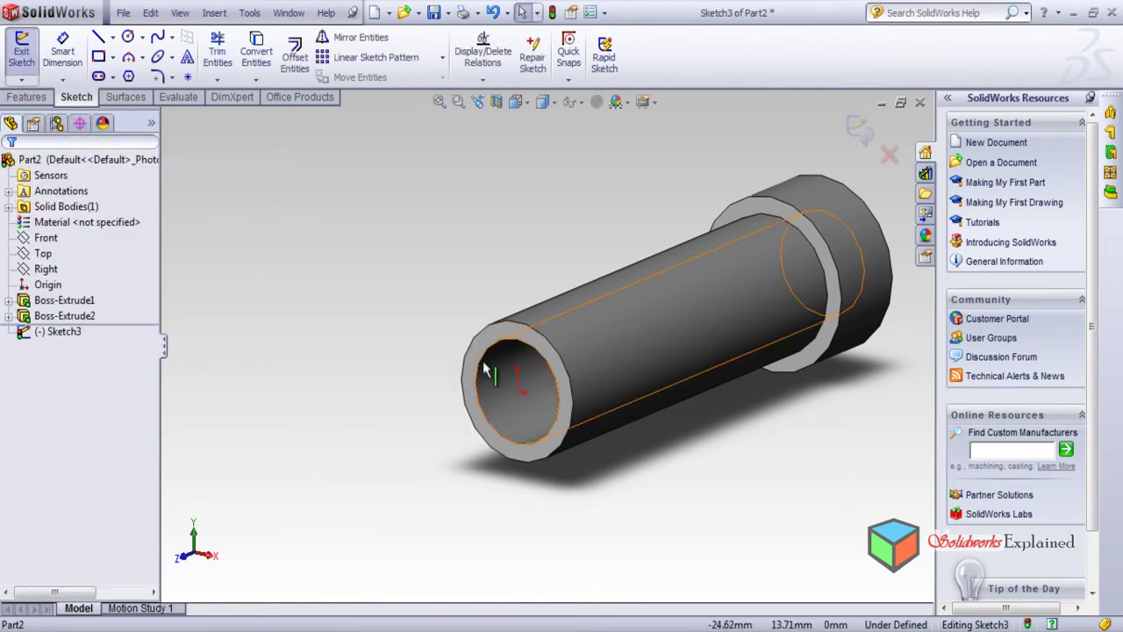
Convert the inner circular edge of Part2's end face into a sketch circle.
{"action": "left_click", "coordinate": [485, 370]}
{"action": "scroll", "coordinate": [546, 384], "scroll_direction": "down", "scroll_amount": 3}
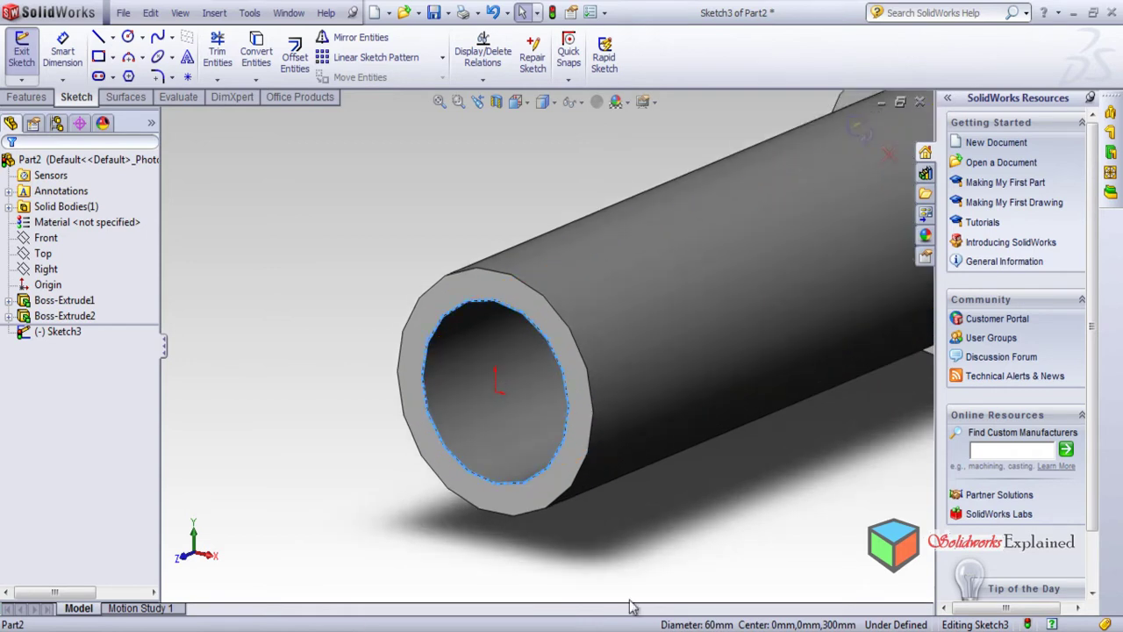
{"action": "left_click", "coordinate": [257, 50]}
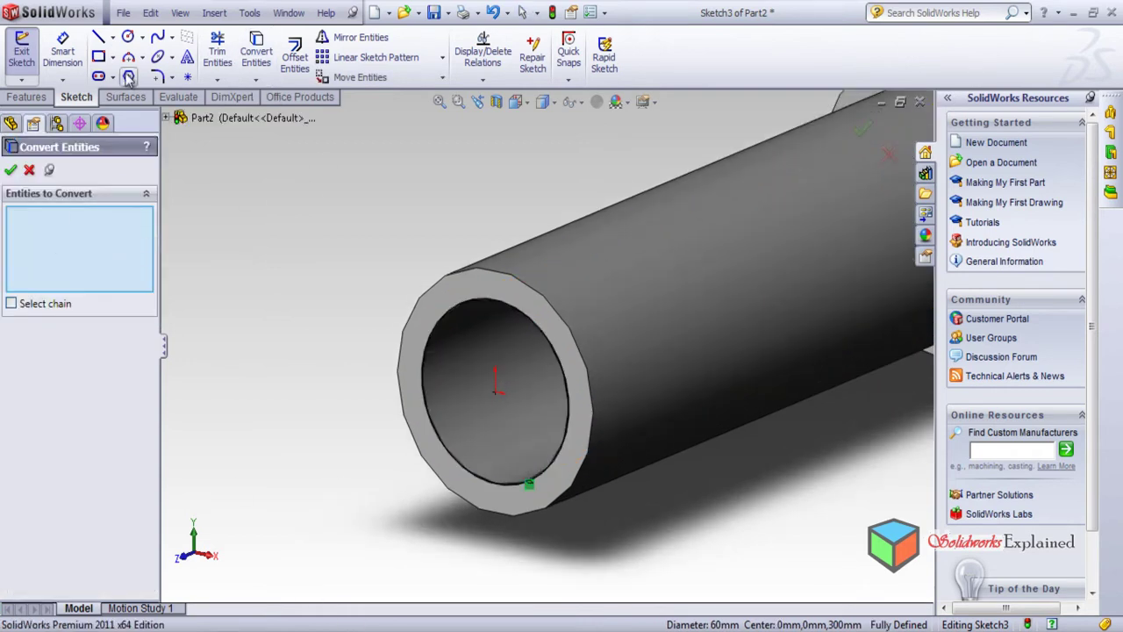
Sketch a circle centred on the origin inside the converted bore circle and set its radius to 20 mm.
{"action": "left_click", "coordinate": [127, 37]}
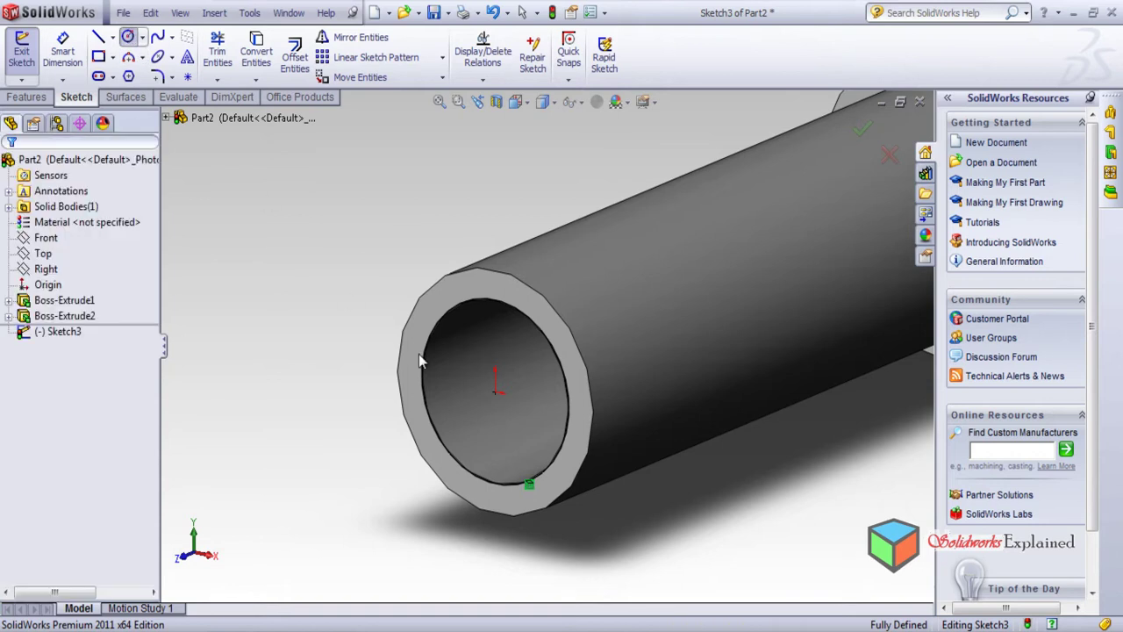
{"action": "left_click", "coordinate": [496, 390]}
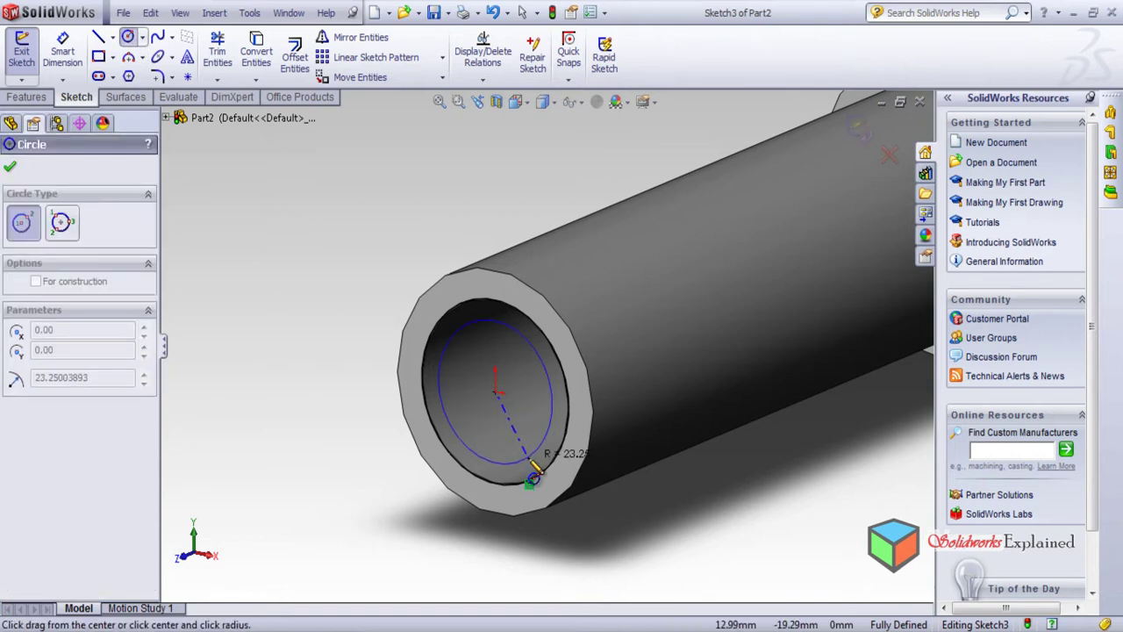
{"action": "left_click", "coordinate": [533, 474]}
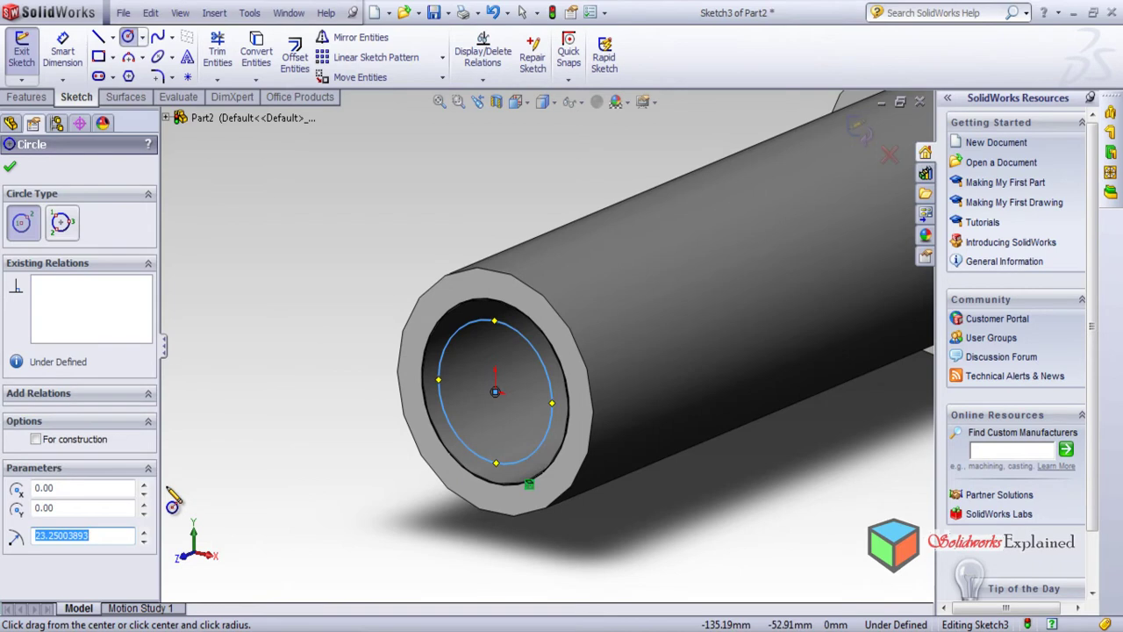
{"action": "key", "text": "Return"}
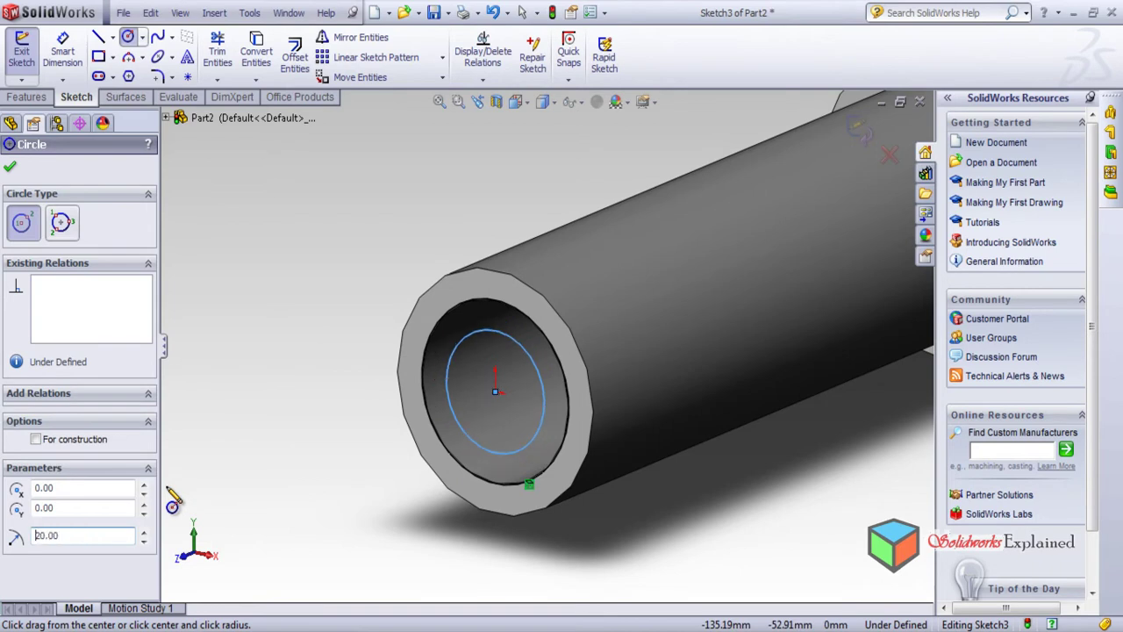
Extrude the ring between the two sketch circles 50 mm, reversing the direction so that it goes into the tube's bore.
{"action": "left_click", "coordinate": [26, 96]}
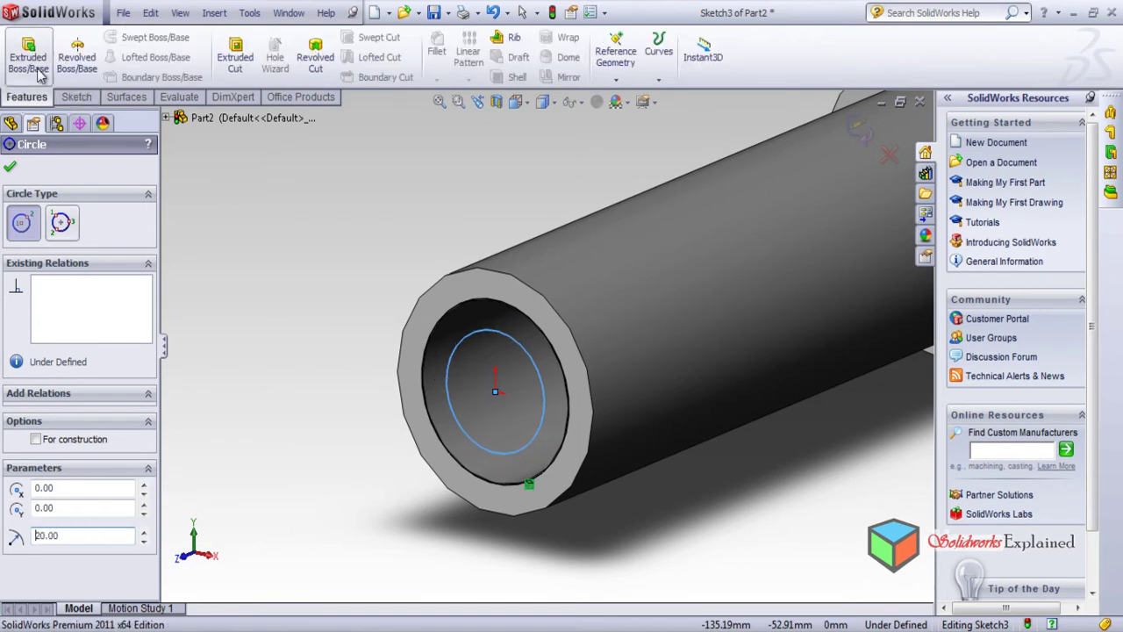
{"action": "left_click", "coordinate": [35, 57]}
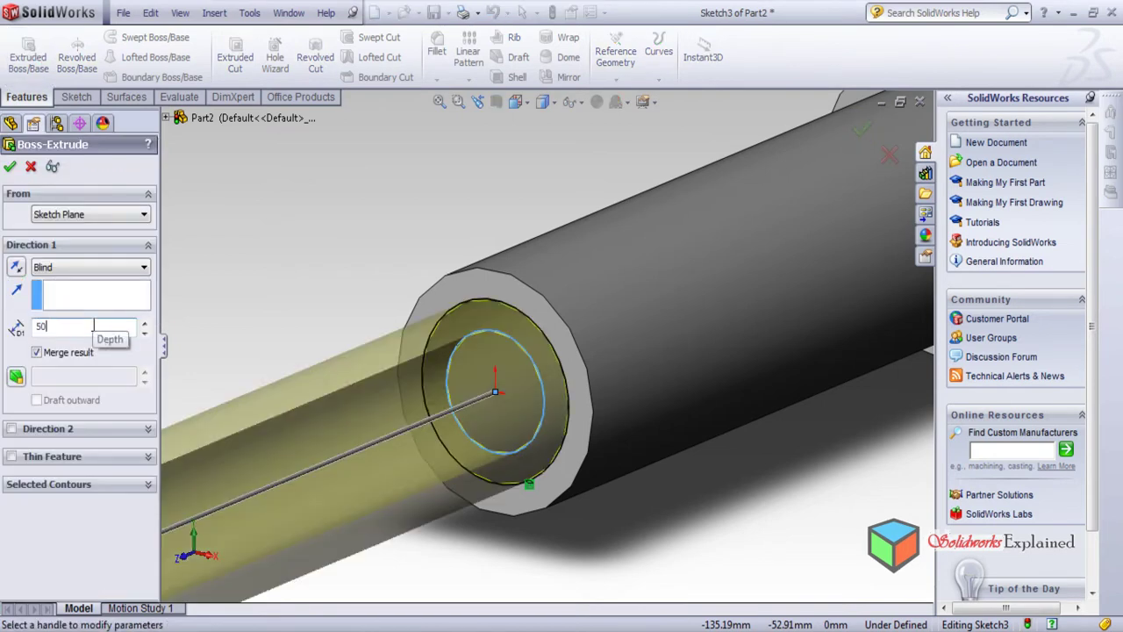
{"action": "key", "text": "Return"}
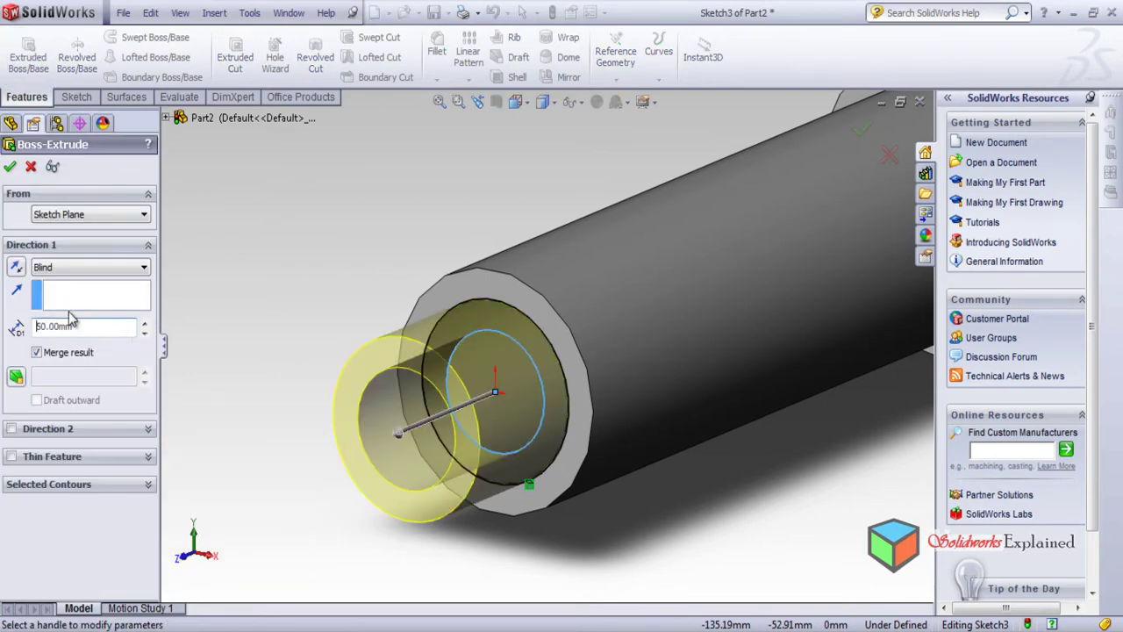
{"action": "left_click", "coordinate": [19, 269]}
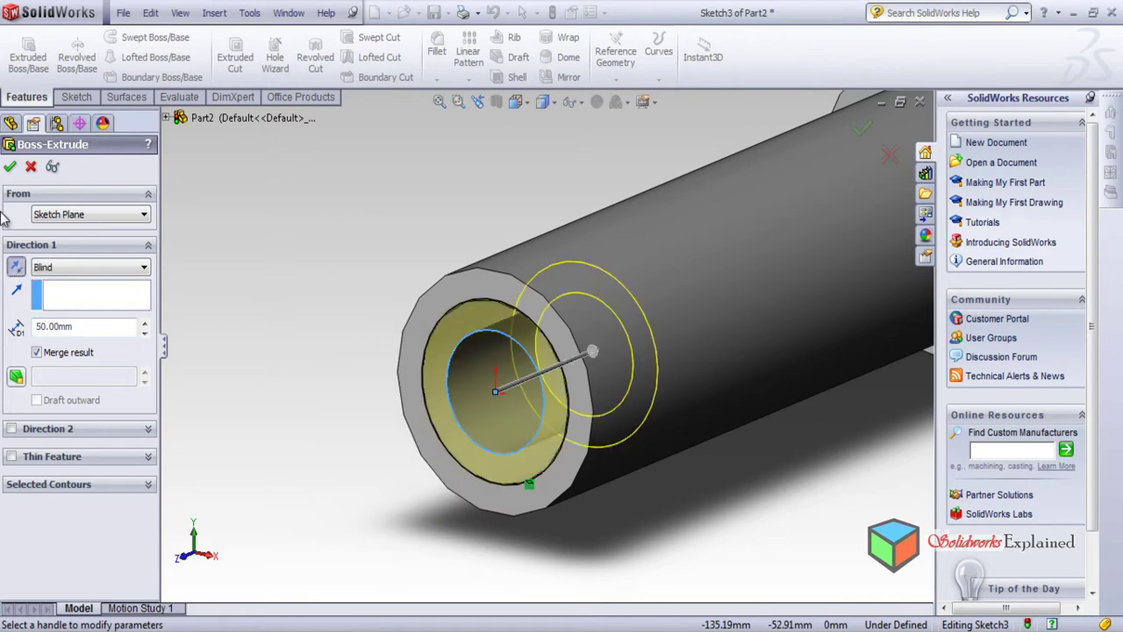
{"action": "left_click", "coordinate": [8, 168]}
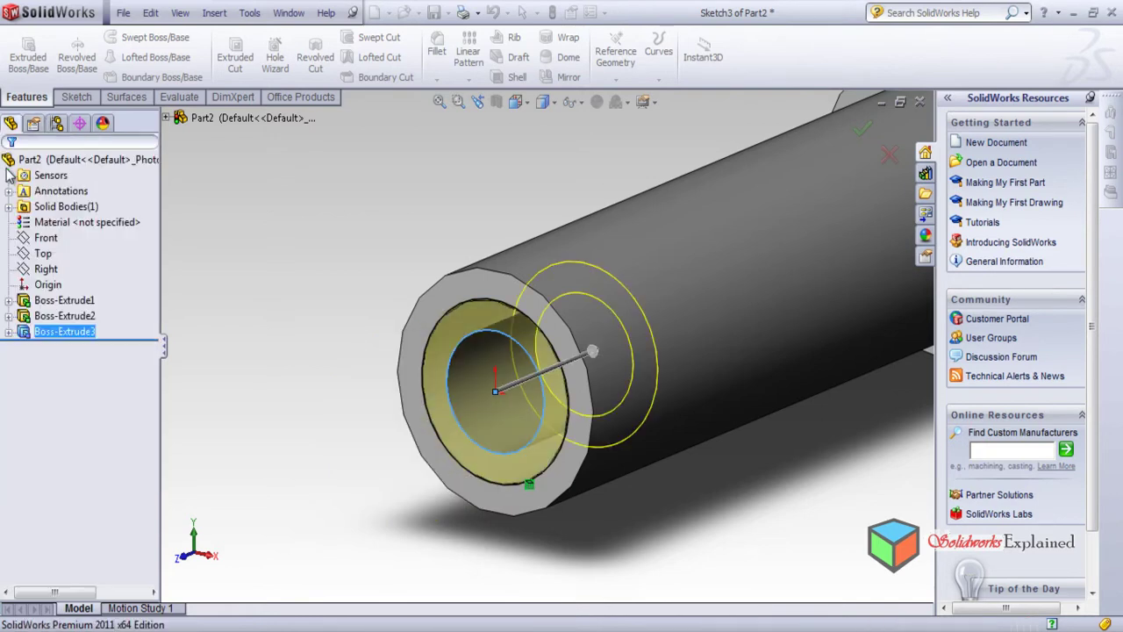
{"action": "scroll", "coordinate": [431, 458], "scroll_direction": "up", "scroll_amount": 5}
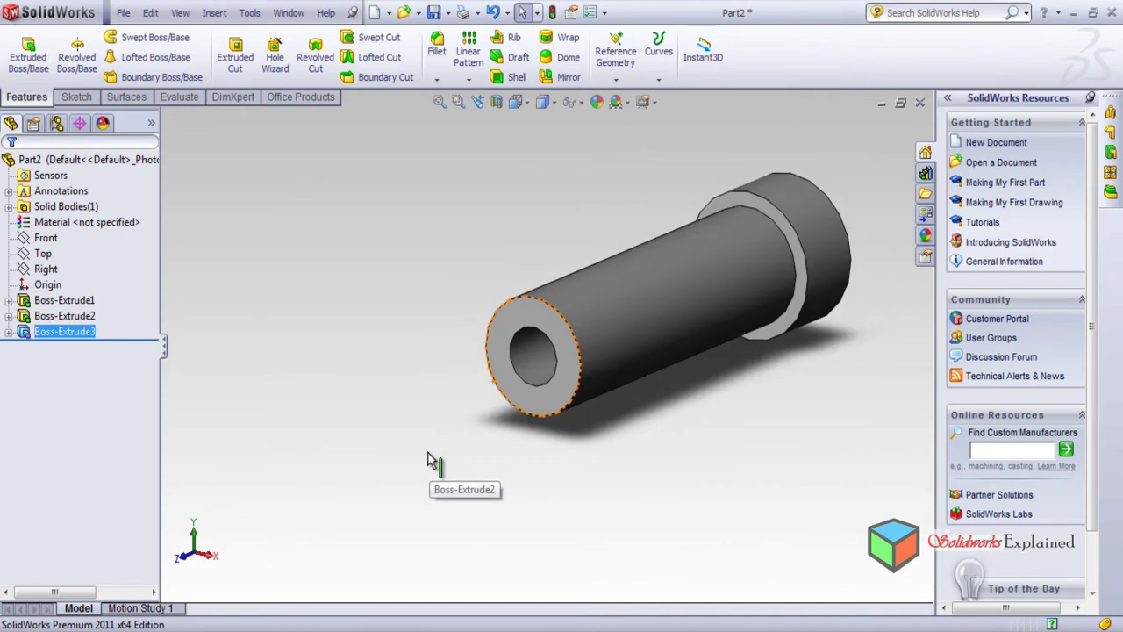
{"action": "middle_click_drag", "start_coordinate": [499, 445], "coordinate": [604, 343]}
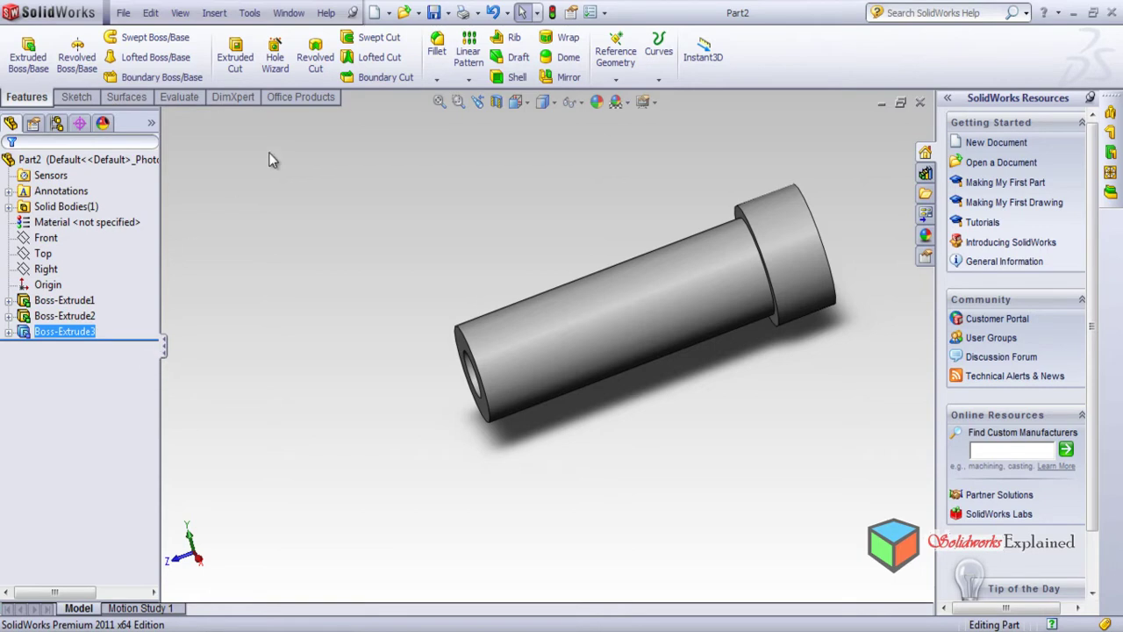
Create a new part document and start a sketch on its Front plane.
{"action": "left_click", "coordinate": [375, 13]}
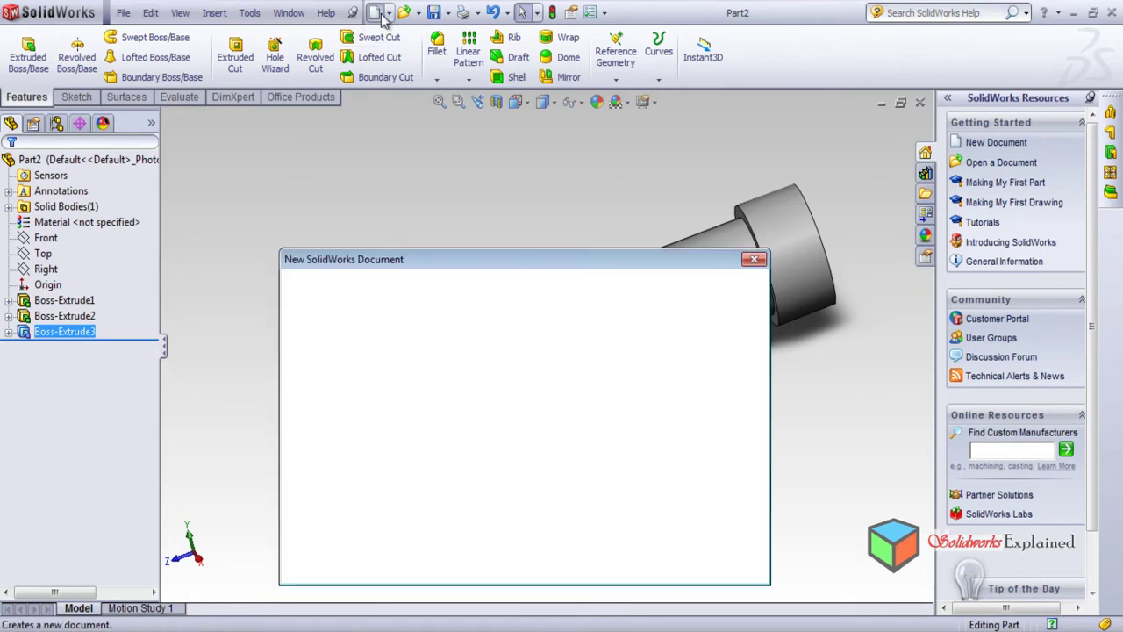
{"action": "left_click", "coordinate": [575, 563]}
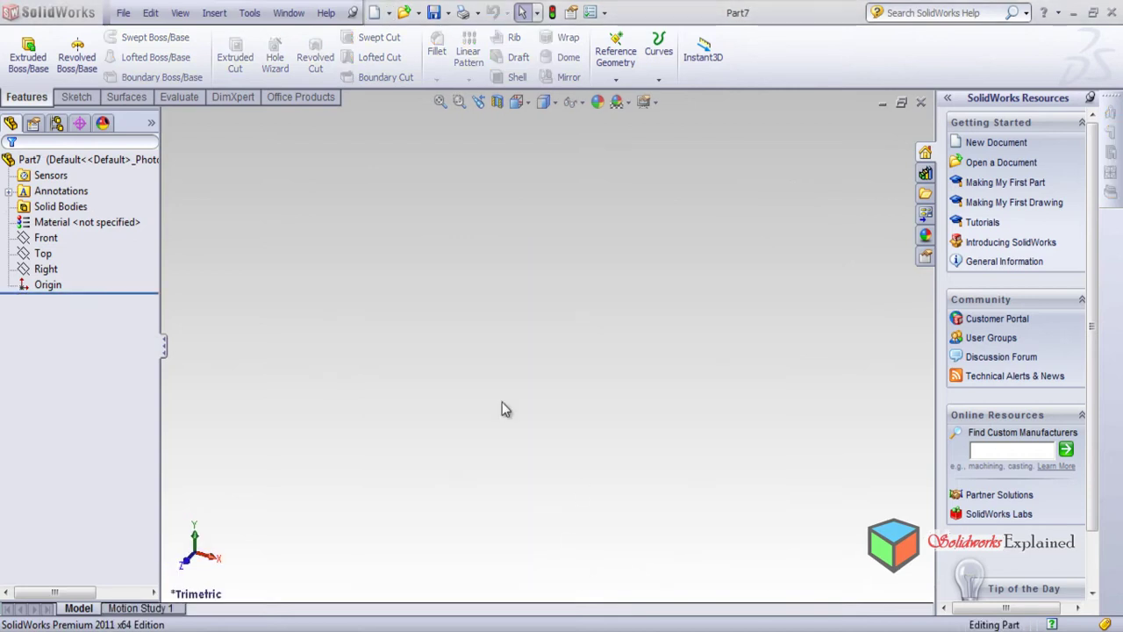
{"action": "left_click", "coordinate": [45, 238]}
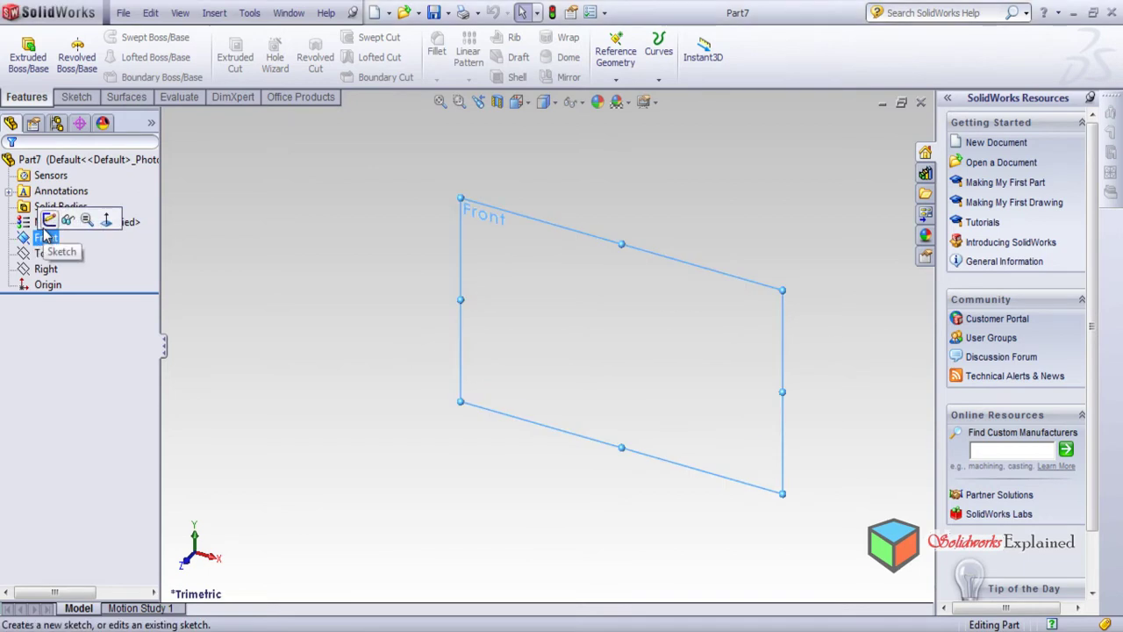
{"action": "left_click", "coordinate": [49, 220]}
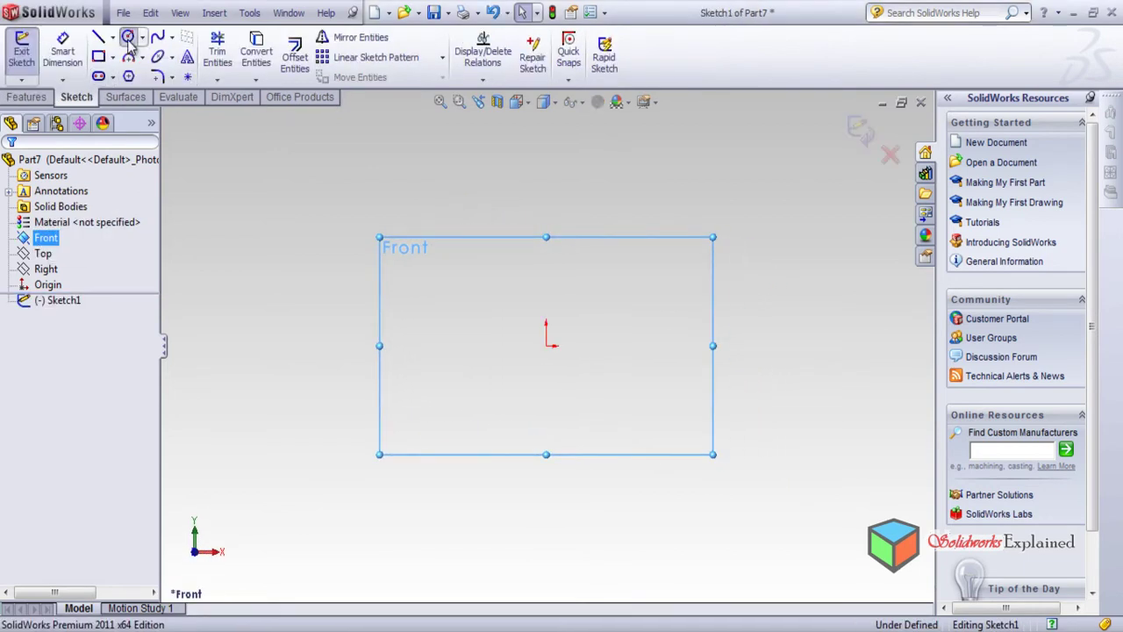
Sketch a circle centred on the origin of the Front-plane sketch and set its radius to 20 mm.
{"action": "left_click", "coordinate": [128, 38]}
{"action": "left_click_drag", "start_coordinate": [546, 345], "coordinate": [579, 387]}
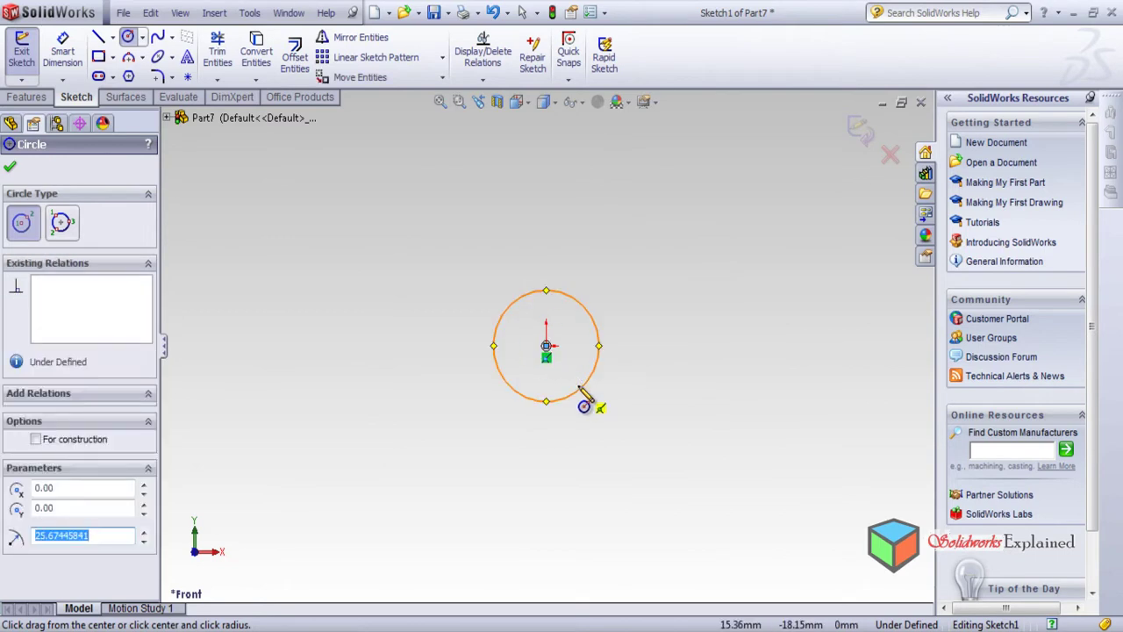
{"action": "type", "text": "20"}
{"action": "key", "text": "Return"}
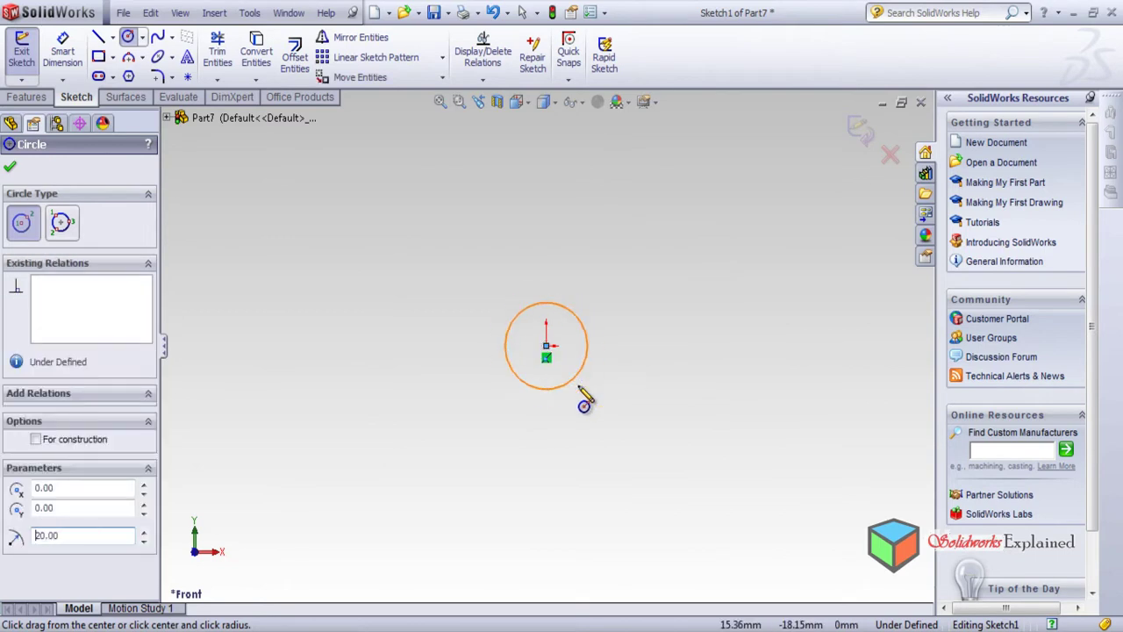
{"action": "left_click", "coordinate": [128, 37]}
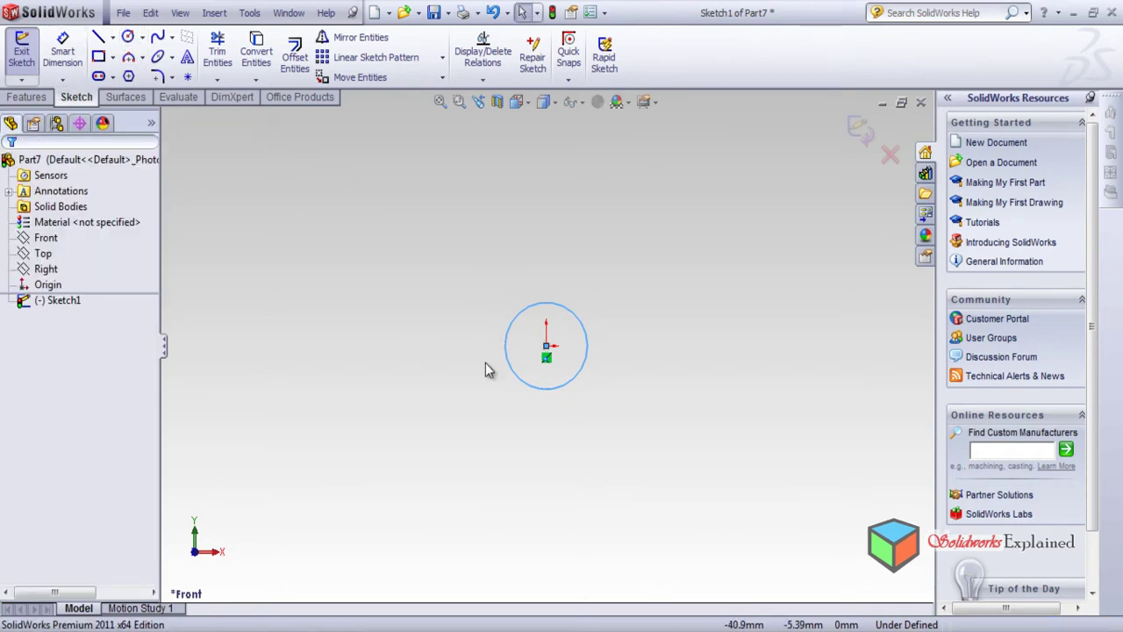
{"action": "left_click", "coordinate": [546, 348]}
{"action": "left_click", "coordinate": [127, 39]}
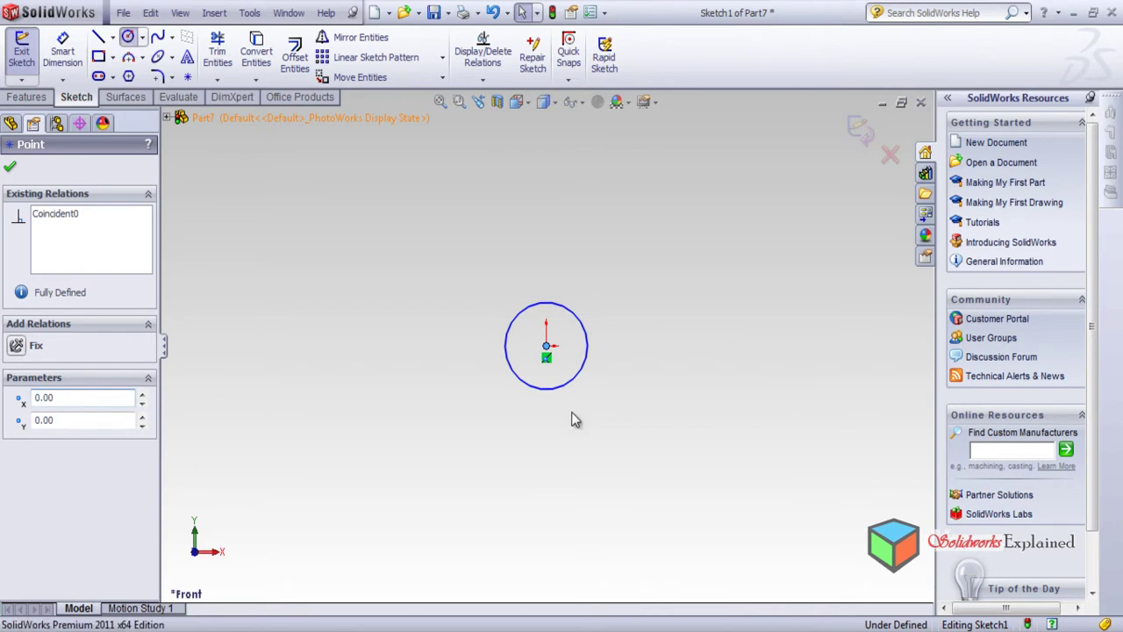
{"action": "scroll", "coordinate": [559, 371], "scroll_direction": "down", "scroll_amount": 5}
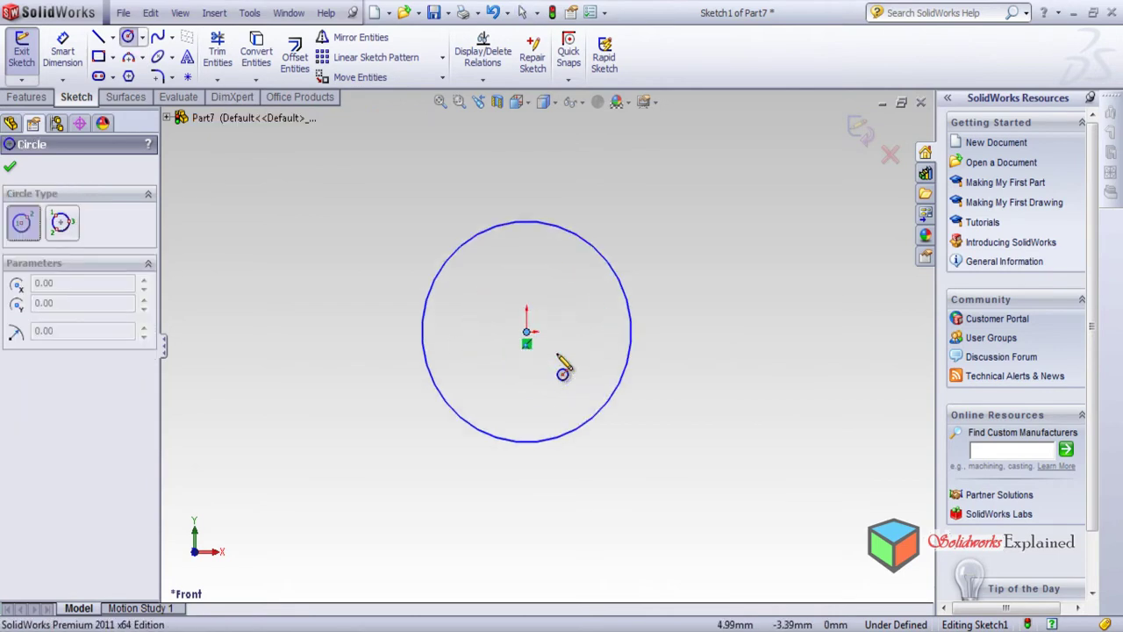
{"action": "key", "text": "Escape"}
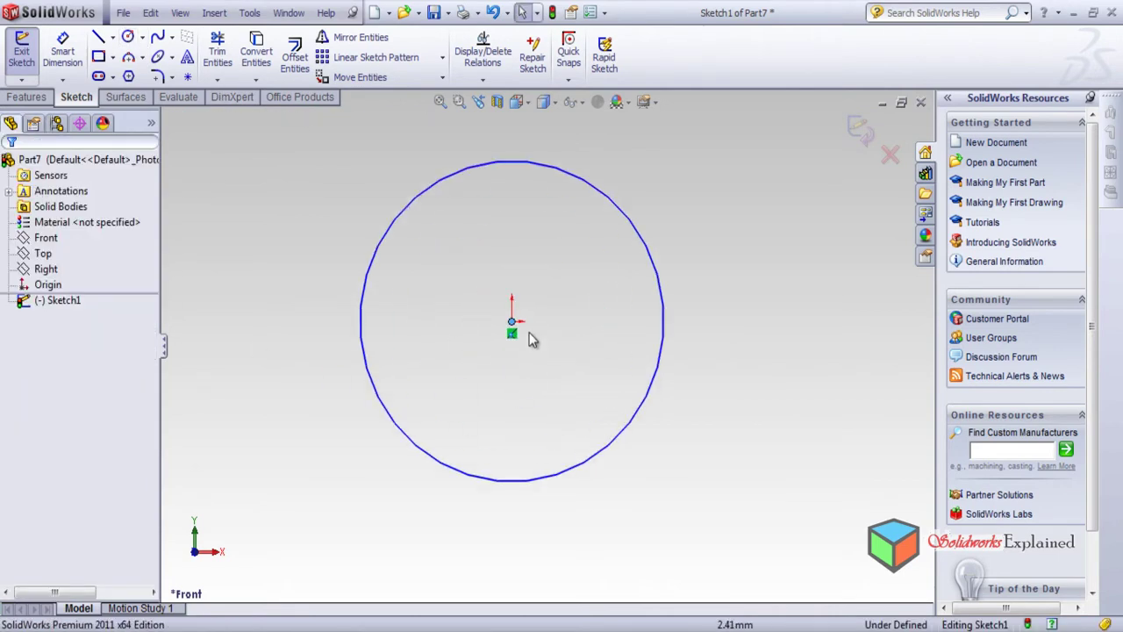
{"action": "left_click", "coordinate": [142, 37]}
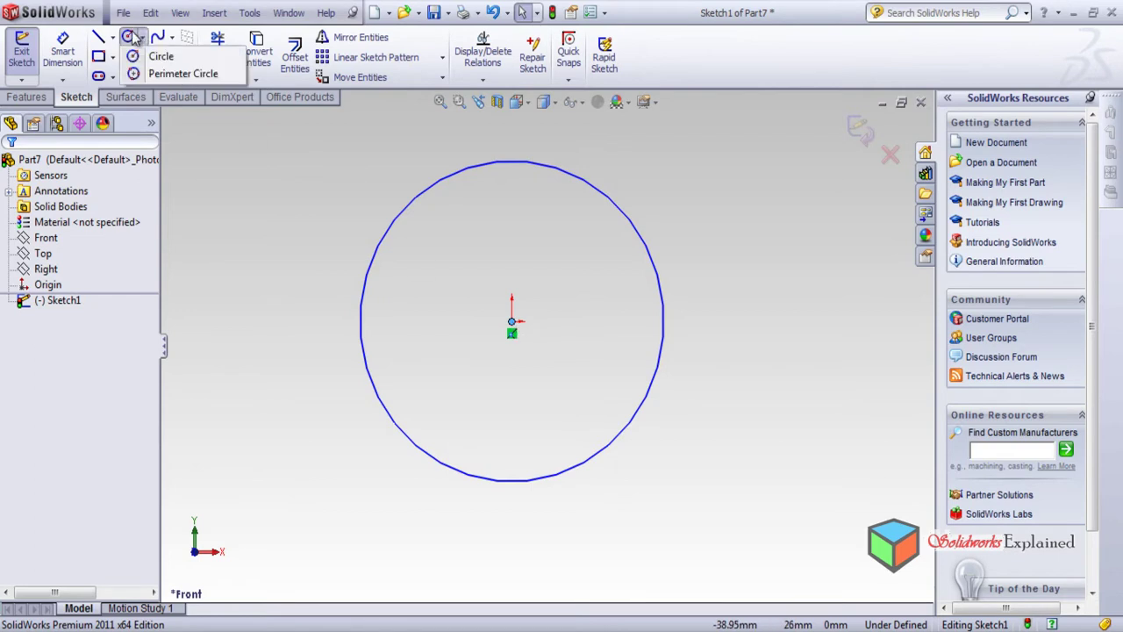
{"action": "left_click", "coordinate": [157, 57]}
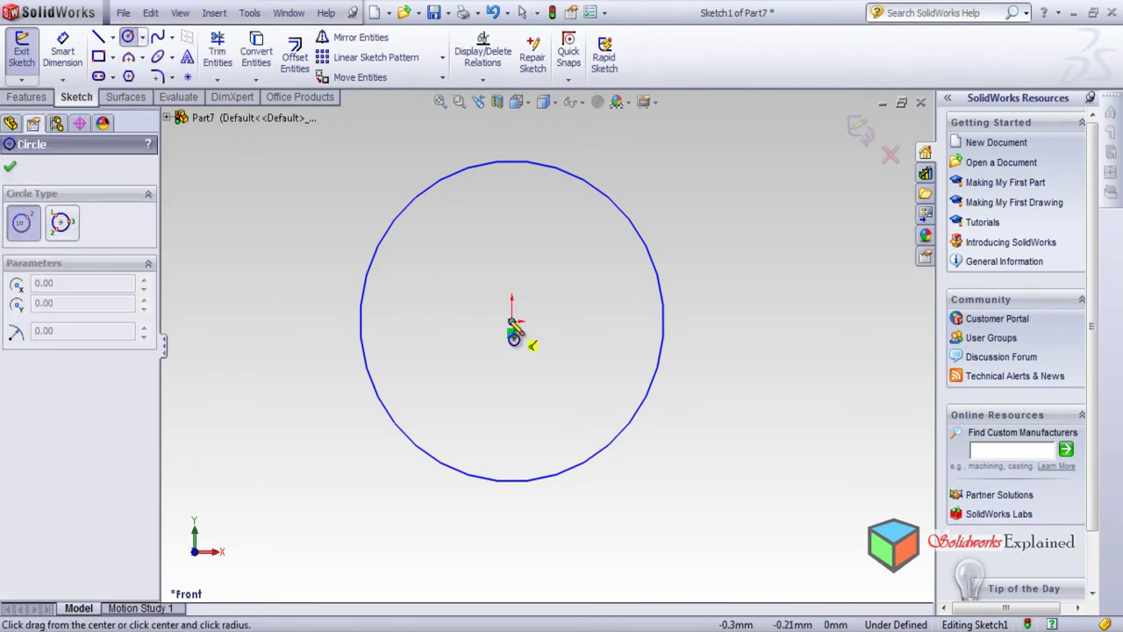
{"action": "mouse_move", "coordinate": [509, 356]}
{"action": "middle_mouse_down"}
{"action": "mouse_move", "coordinate": [484, 445]}
{"action": "mouse_move", "coordinate": [519, 403]}
{"action": "mouse_move", "coordinate": [513, 386]}
{"action": "middle_mouse_up"}
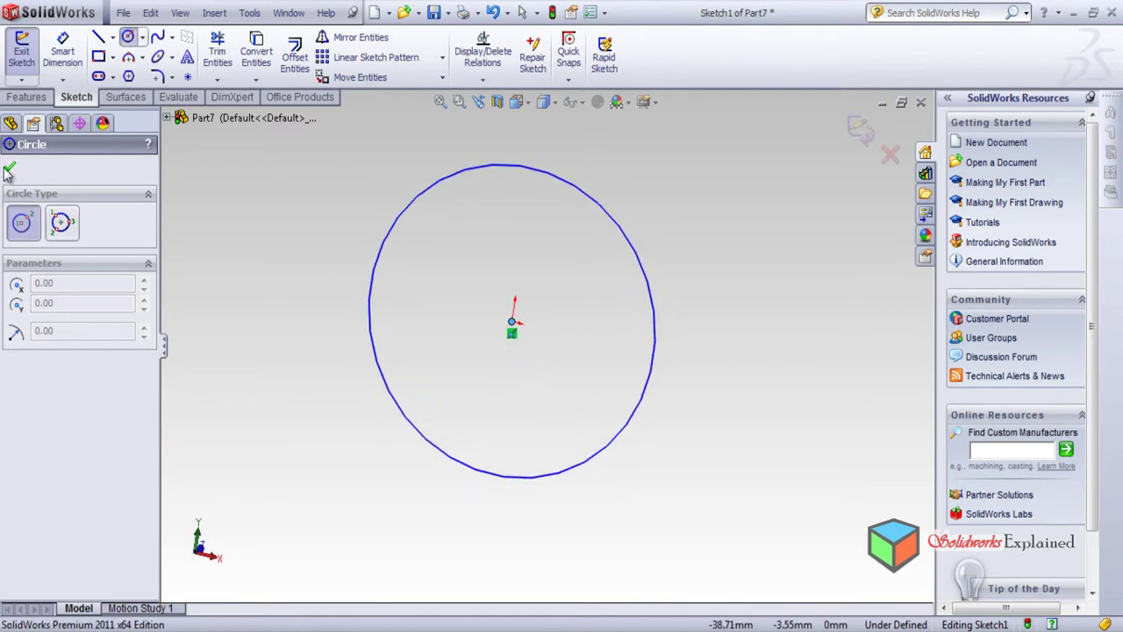
Exit the new part's circle sketch and reopen it for editing.
{"action": "left_click", "coordinate": [860, 130]}
{"action": "scroll", "coordinate": [714, 376], "scroll_direction": "down", "scroll_amount": 3}
{"action": "scroll", "coordinate": [658, 373], "scroll_direction": "up", "scroll_amount": 5}
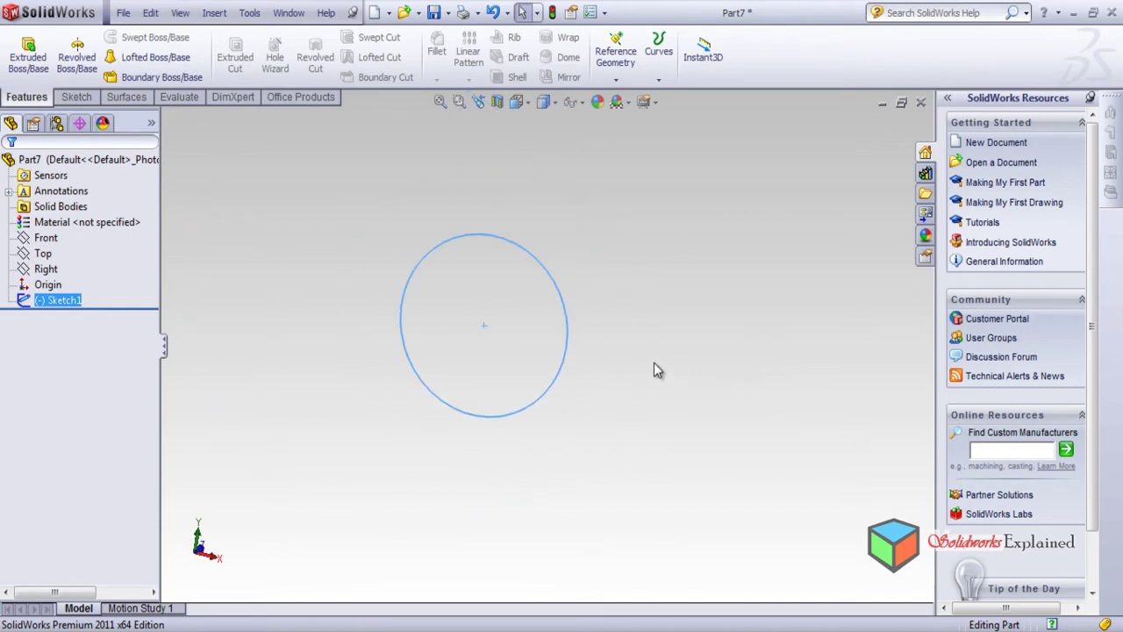
{"action": "middle_click_drag", "start_coordinate": [522, 561], "coordinate": [516, 175]}
{"action": "left_click", "coordinate": [38, 302]}
{"action": "right_click", "coordinate": [72, 303]}
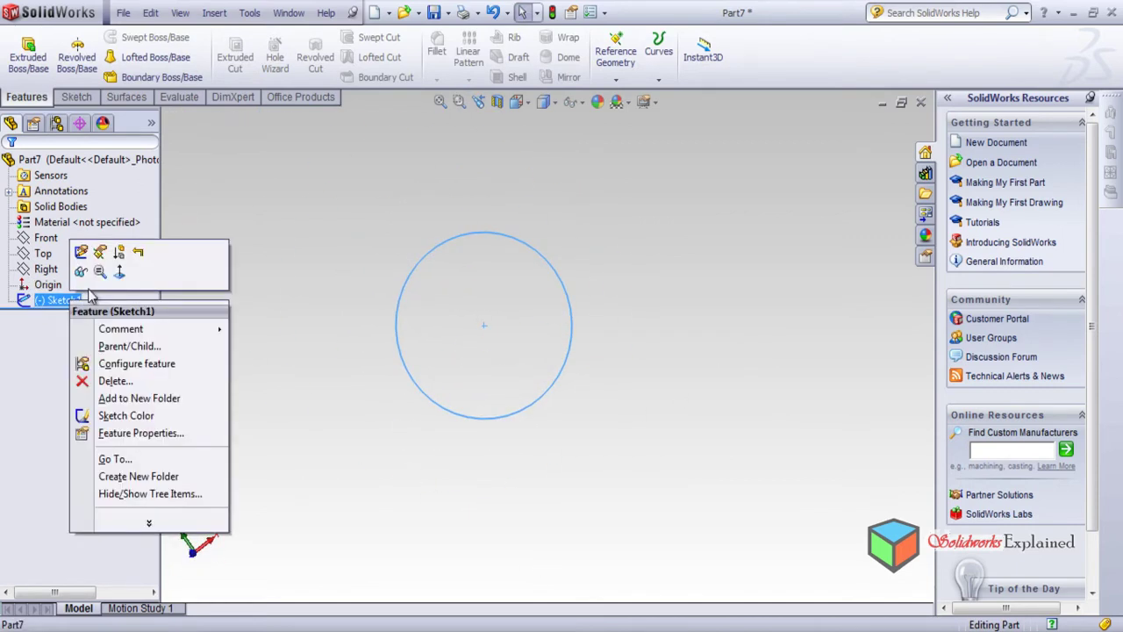
{"action": "left_click", "coordinate": [77, 249]}
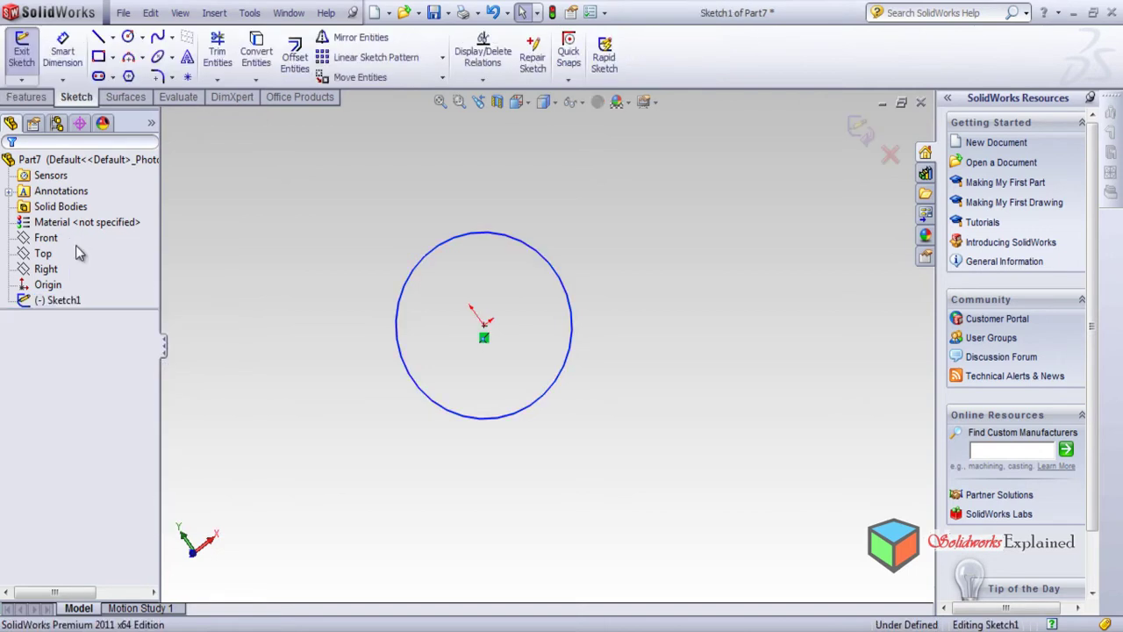
Start the Circle tool to add another circle to the reopened sketch.
{"action": "left_click", "coordinate": [128, 37]}
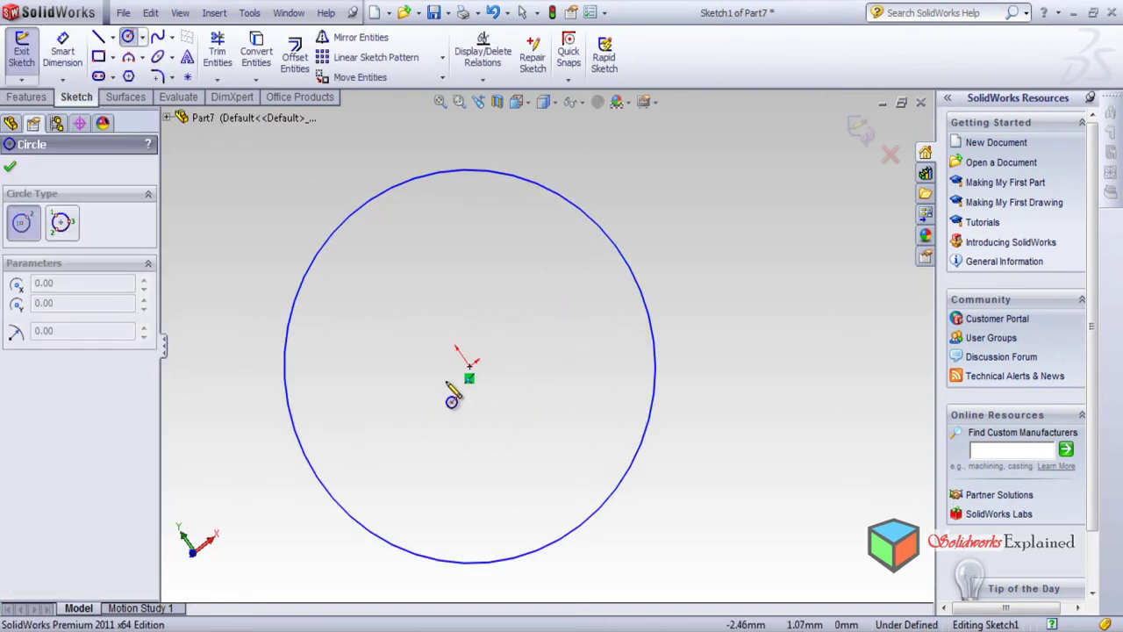
Sketch a circle of radius 10 mm centred on the origin, inside the existing large circle.
{"action": "left_click", "coordinate": [469, 367]}
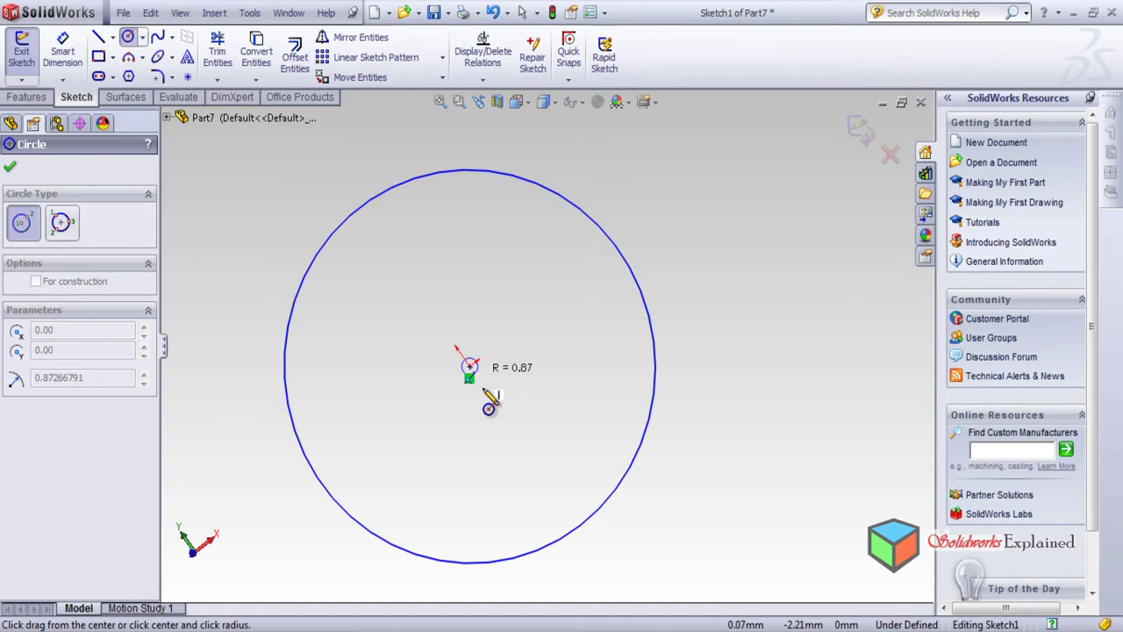
{"action": "left_click", "coordinate": [521, 523]}
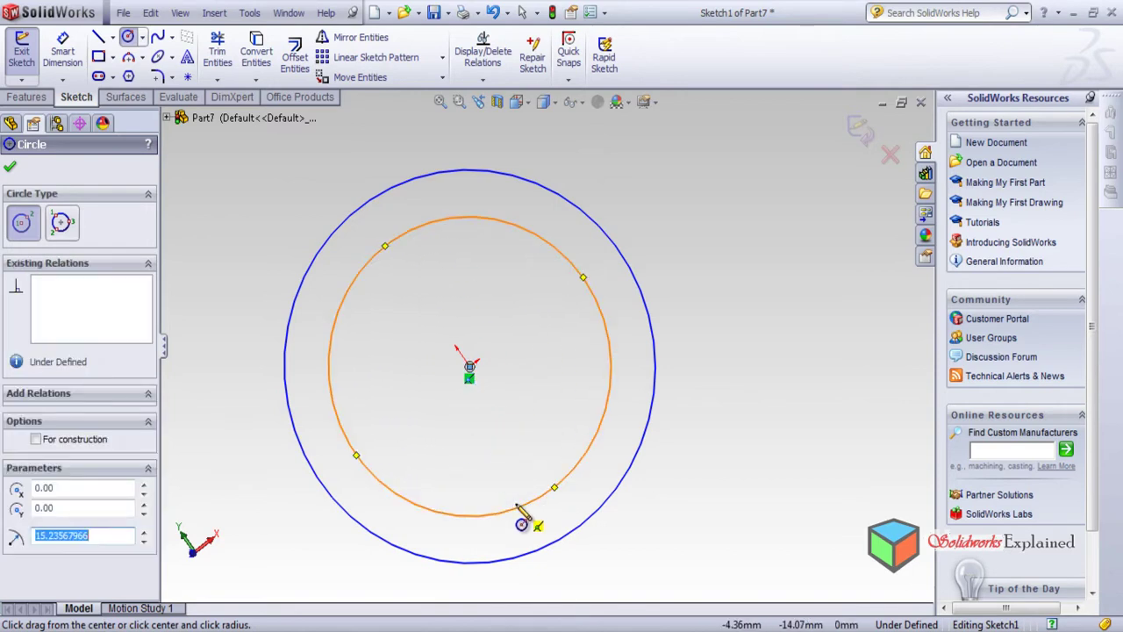
{"action": "type", "text": "10"}
{"action": "key", "text": "Return"}
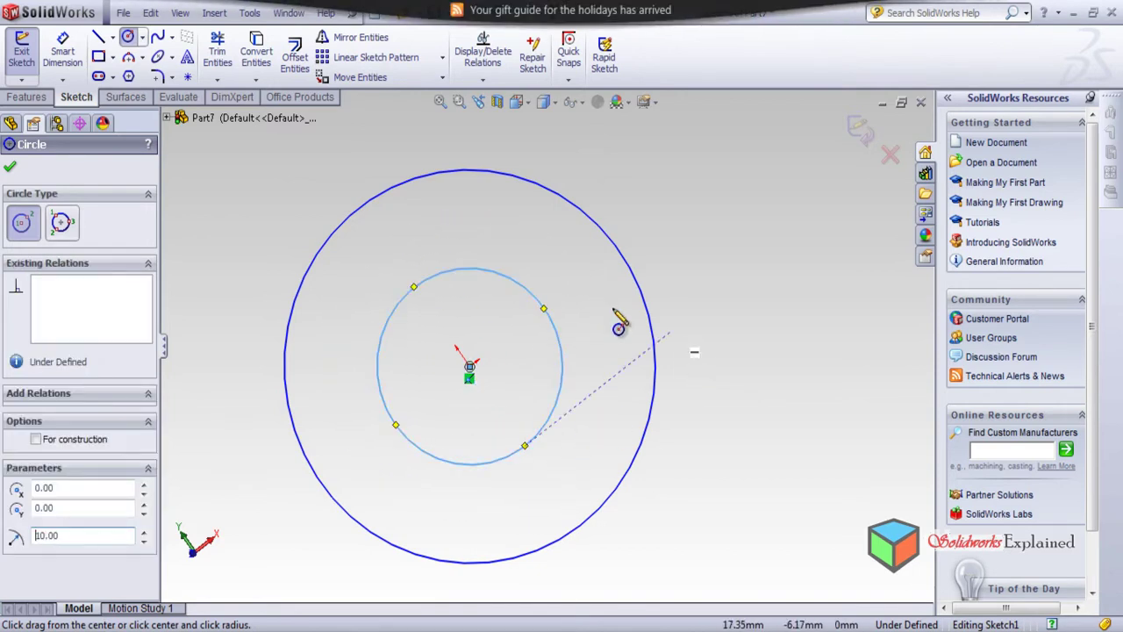
{"action": "left_click", "coordinate": [10, 167]}
Extrude the ring between the two concentric circles as a blind boss 200 mm deep.
{"action": "left_click", "coordinate": [26, 96]}
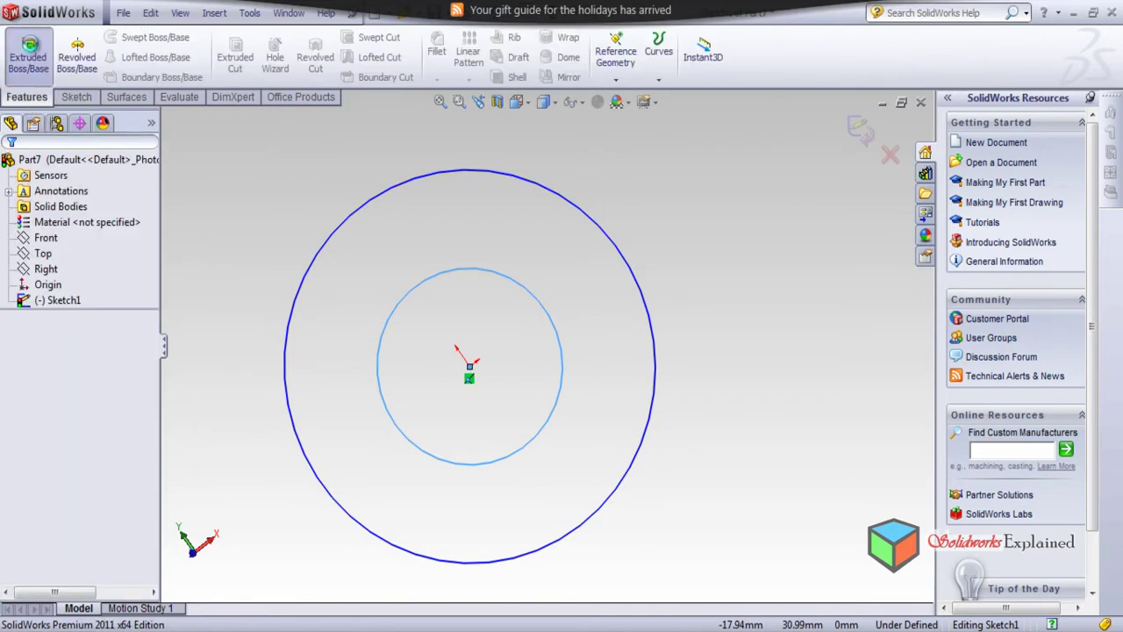
{"action": "left_click", "coordinate": [28, 48]}
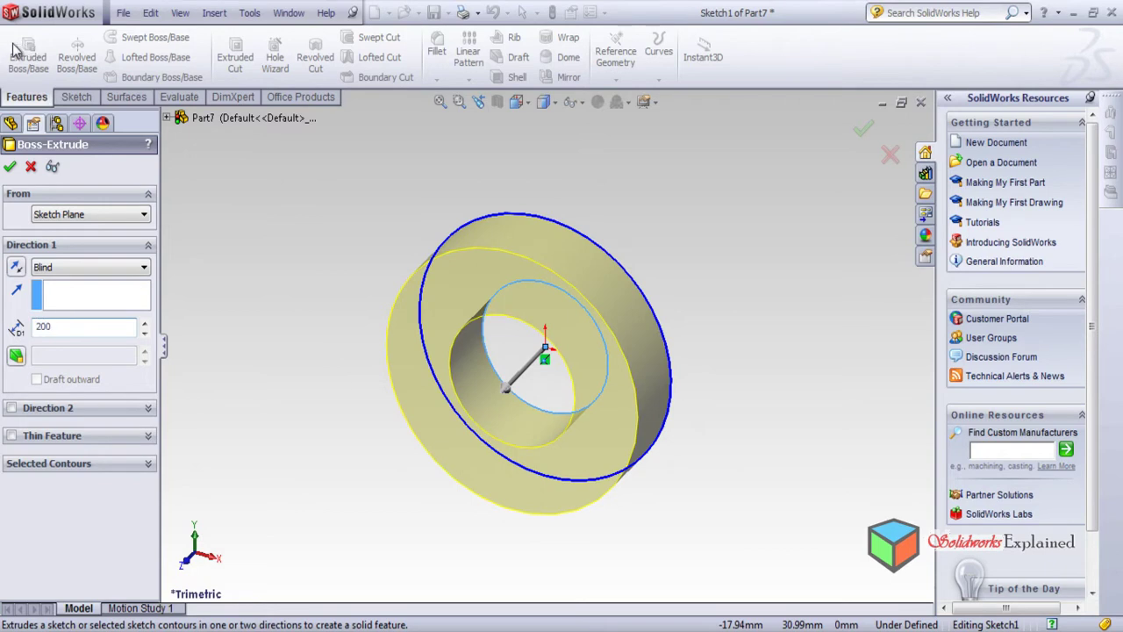
{"action": "key", "text": "Return"}
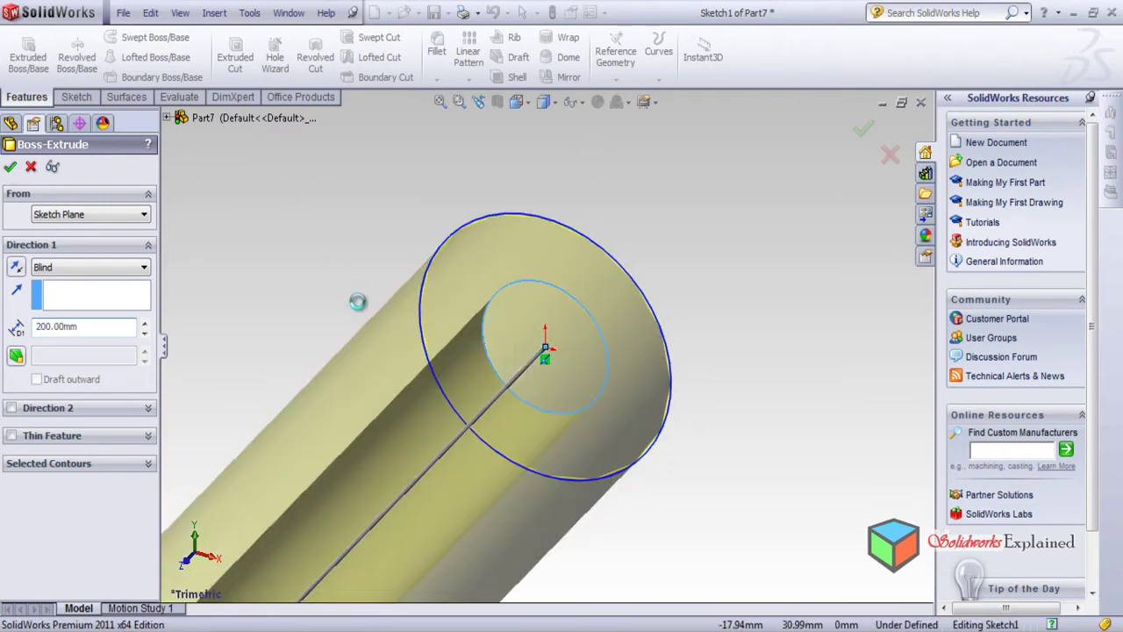
{"action": "left_click", "coordinate": [9, 166]}
{"action": "scroll", "coordinate": [717, 374], "scroll_direction": "down", "scroll_amount": 2}
{"action": "scroll", "coordinate": [716, 386], "scroll_direction": "up", "scroll_amount": 4}
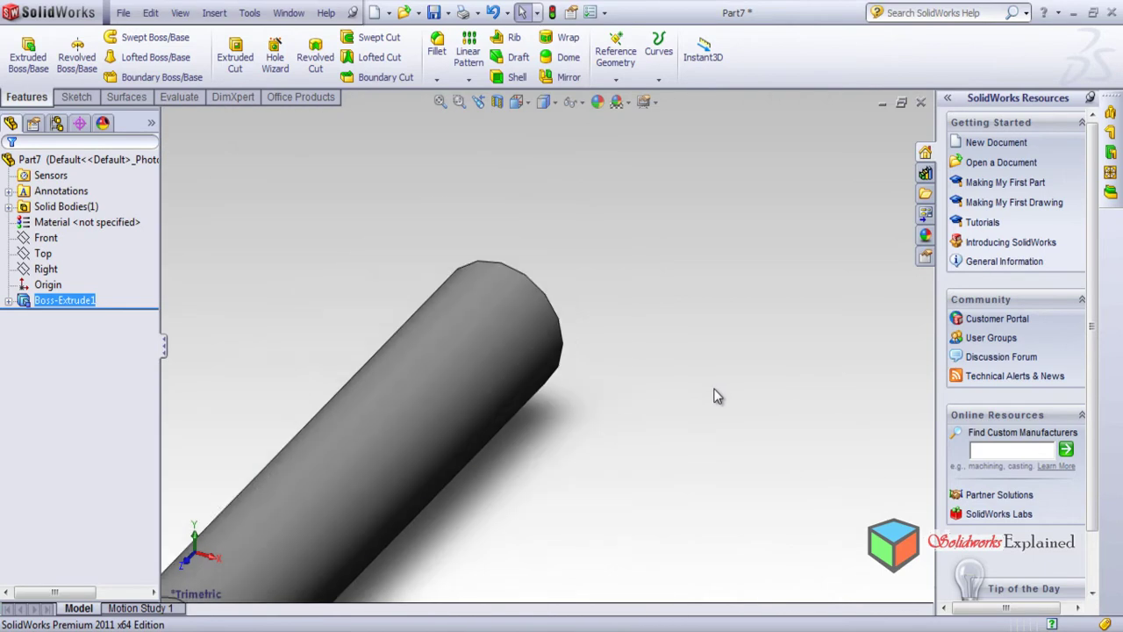
{"action": "scroll", "coordinate": [715, 396], "scroll_direction": "up", "scroll_amount": 3}
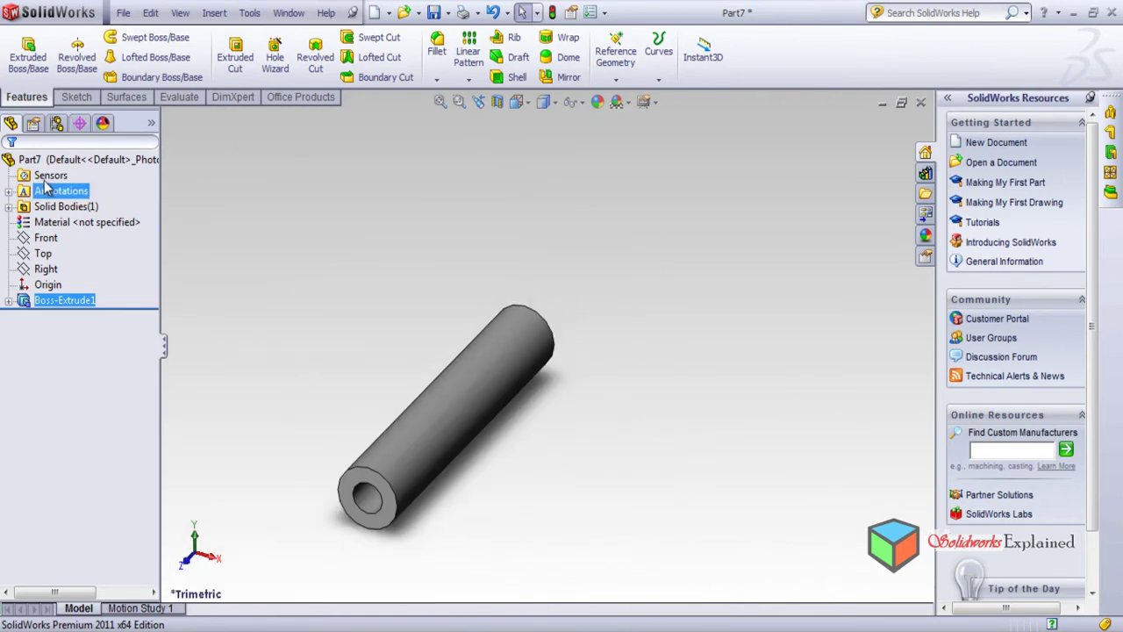
Edit the tube's extrusion and set its blind depth to 50 mm.
{"action": "left_click", "coordinate": [50, 305]}
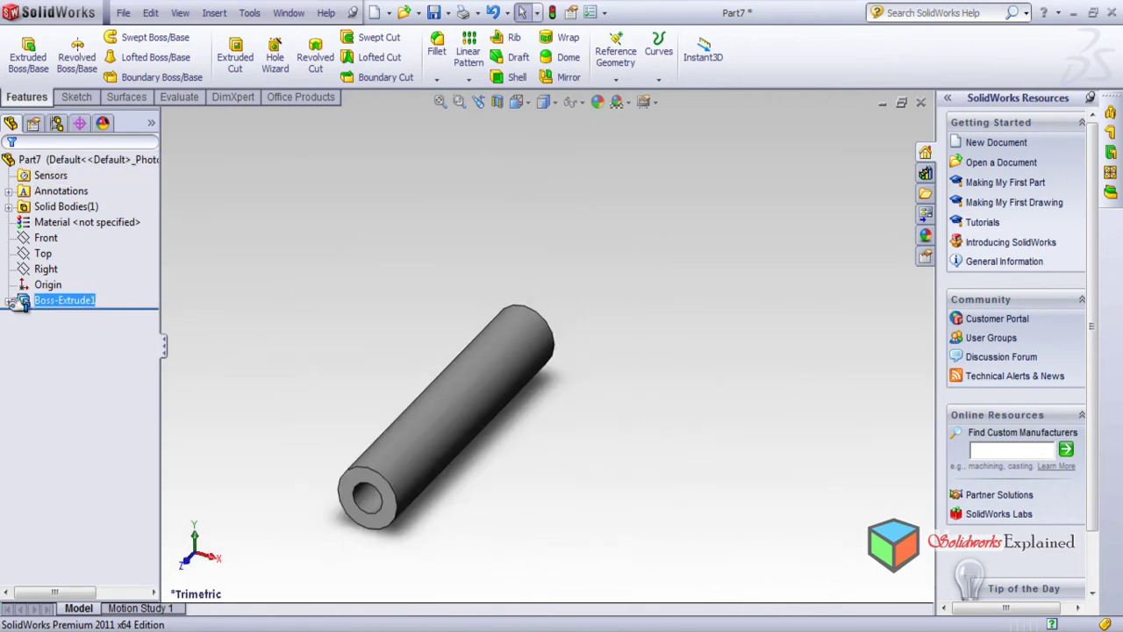
{"action": "right_click", "coordinate": [58, 300]}
{"action": "left_click", "coordinate": [72, 246]}
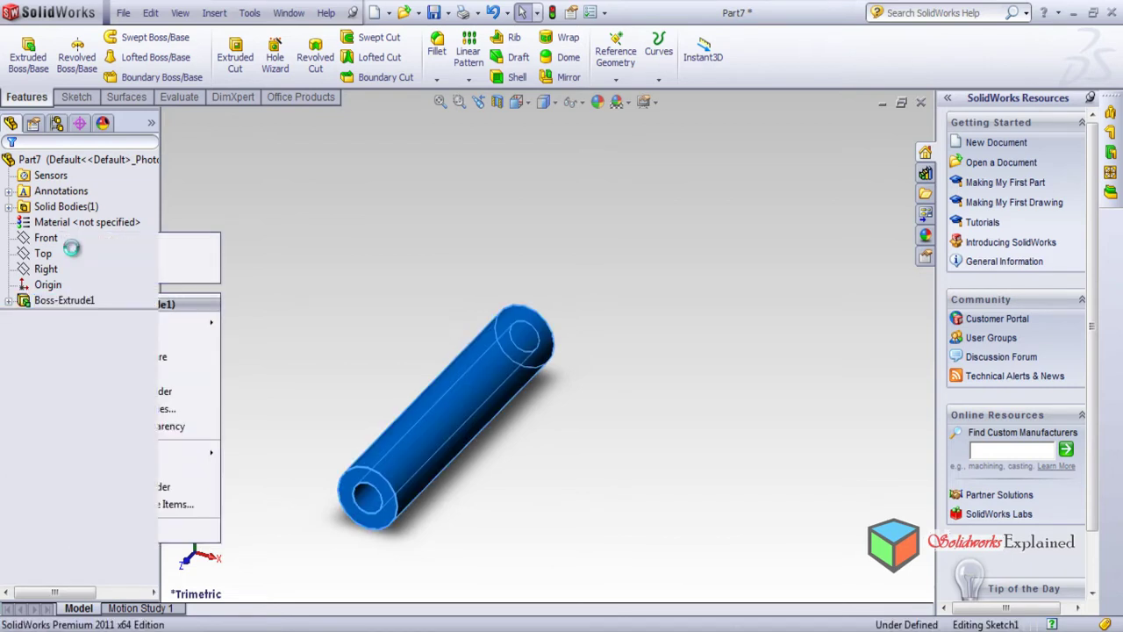
{"action": "type", "text": "50"}
{"action": "key", "text": "Return"}
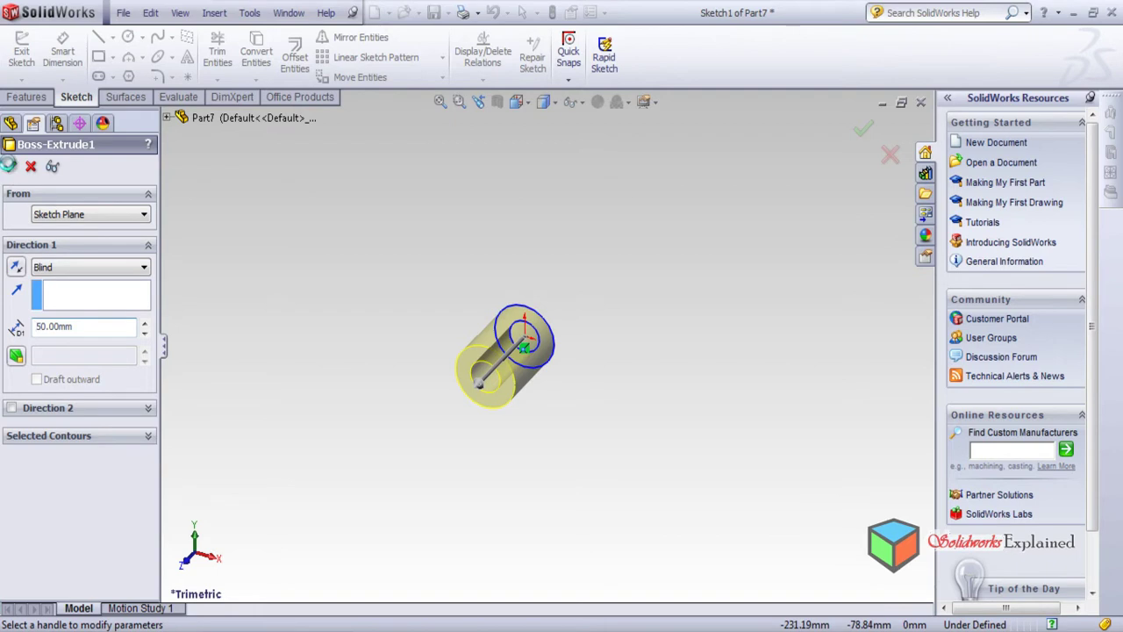
{"action": "left_click", "coordinate": [11, 168]}
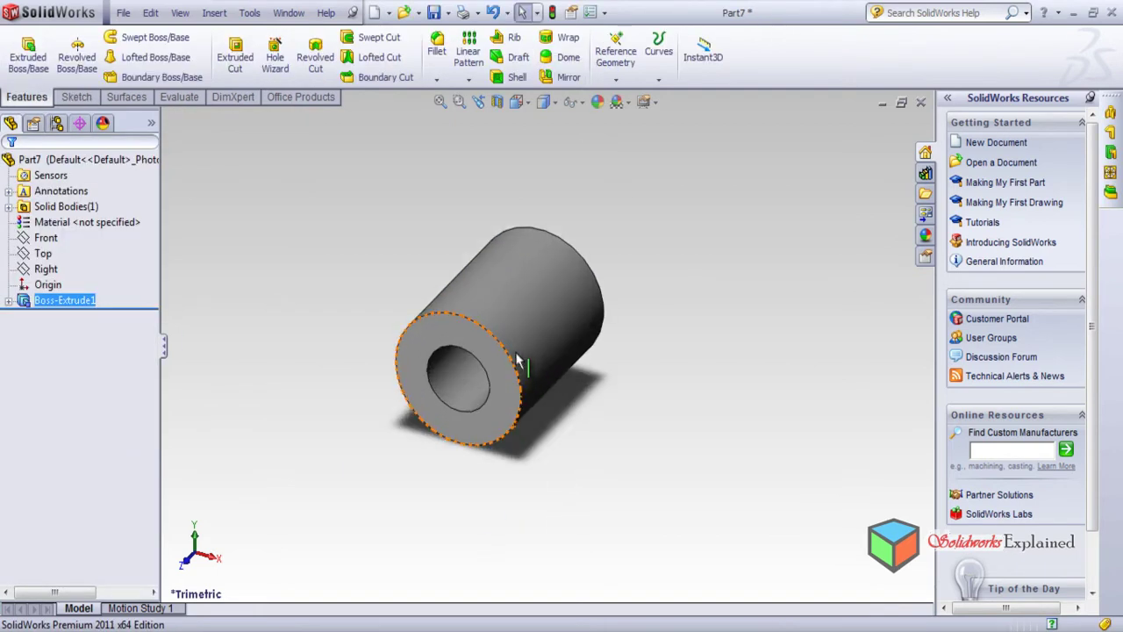
Start a new sketch on the front ring-shaped face of the tube.
{"action": "scroll", "coordinate": [516, 355], "scroll_direction": "down", "scroll_amount": 2}
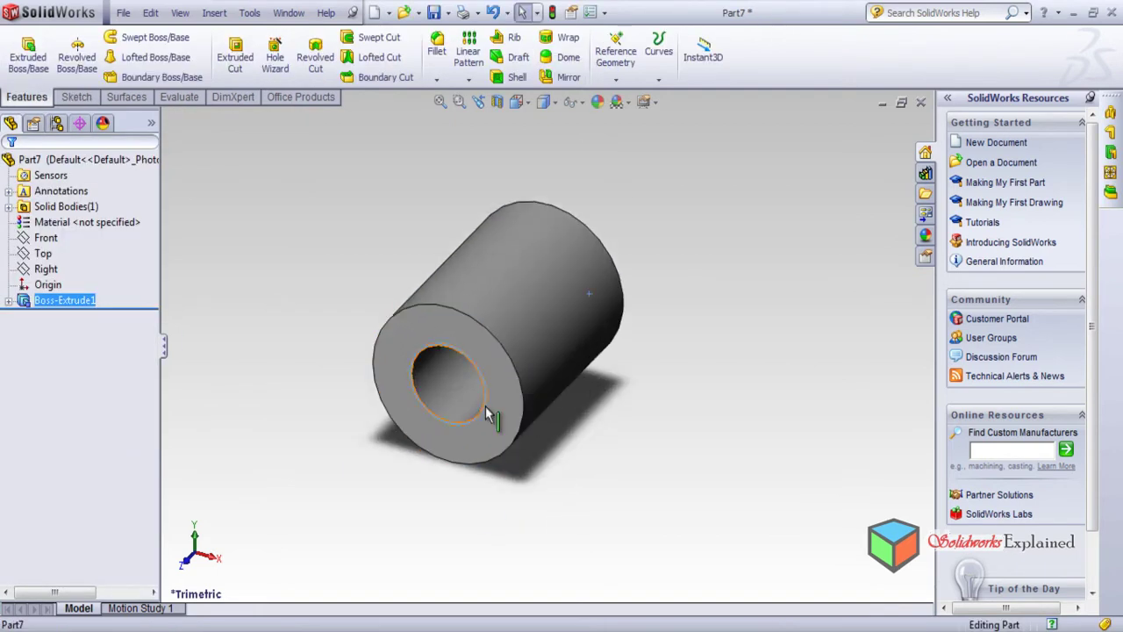
{"action": "left_click", "coordinate": [488, 414]}
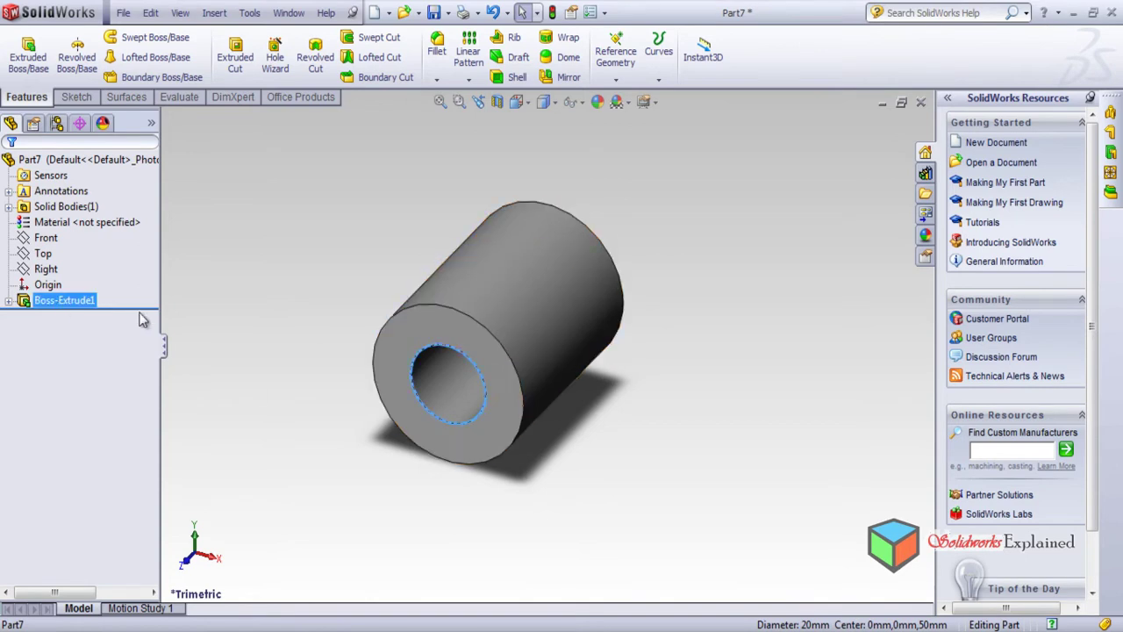
{"action": "key", "text": "Escape"}
{"action": "left_click", "coordinate": [77, 97]}
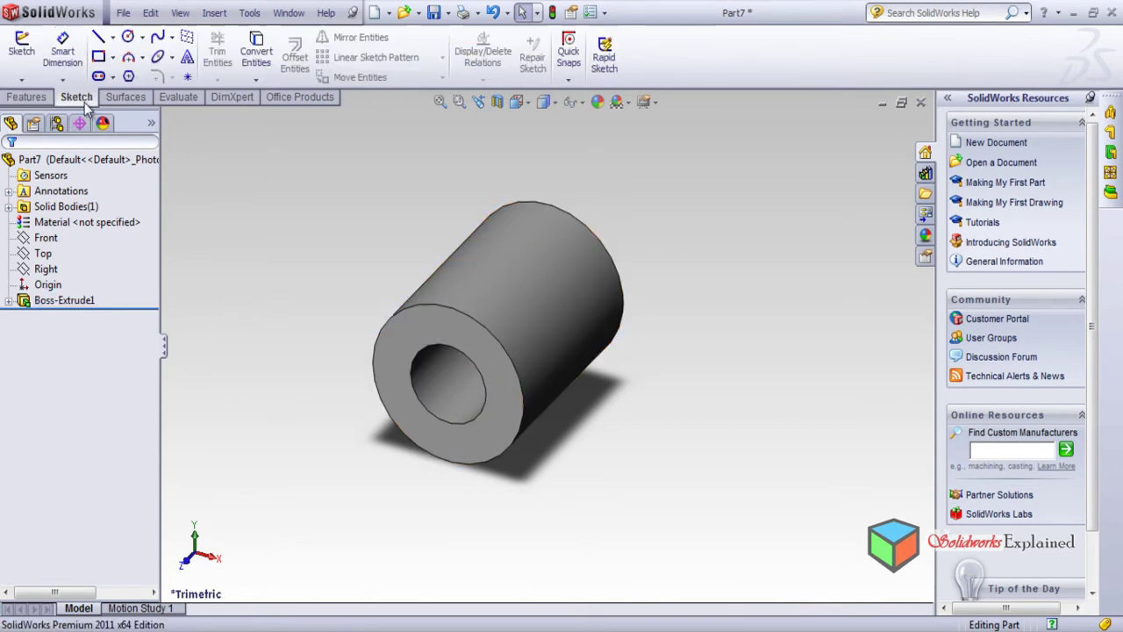
{"action": "left_click", "coordinate": [21, 48]}
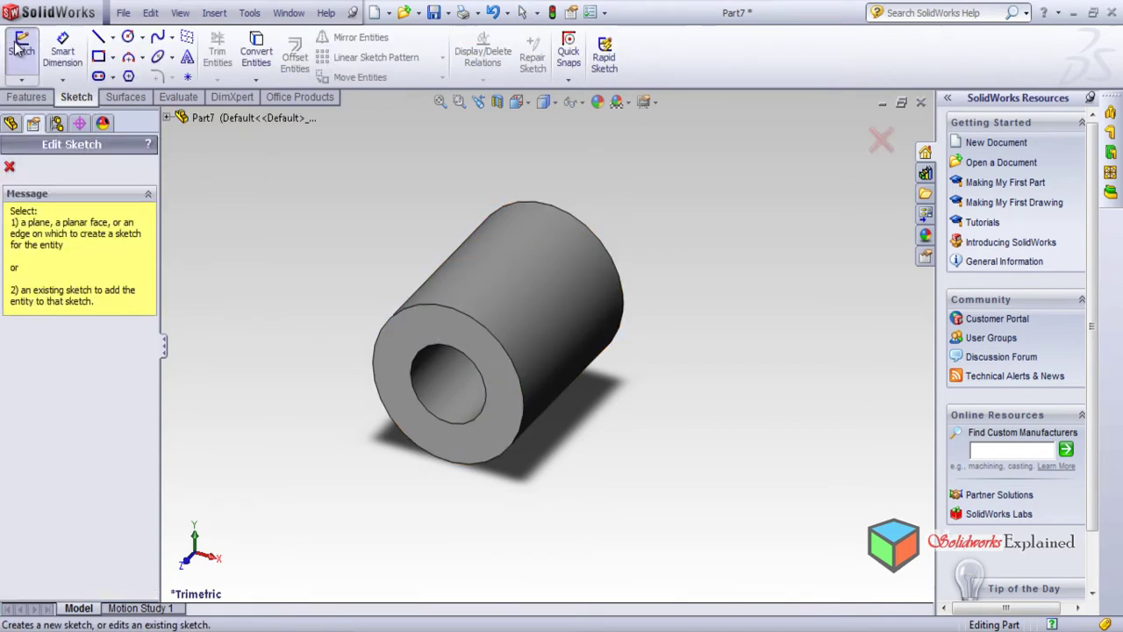
{"action": "left_click", "coordinate": [478, 418]}
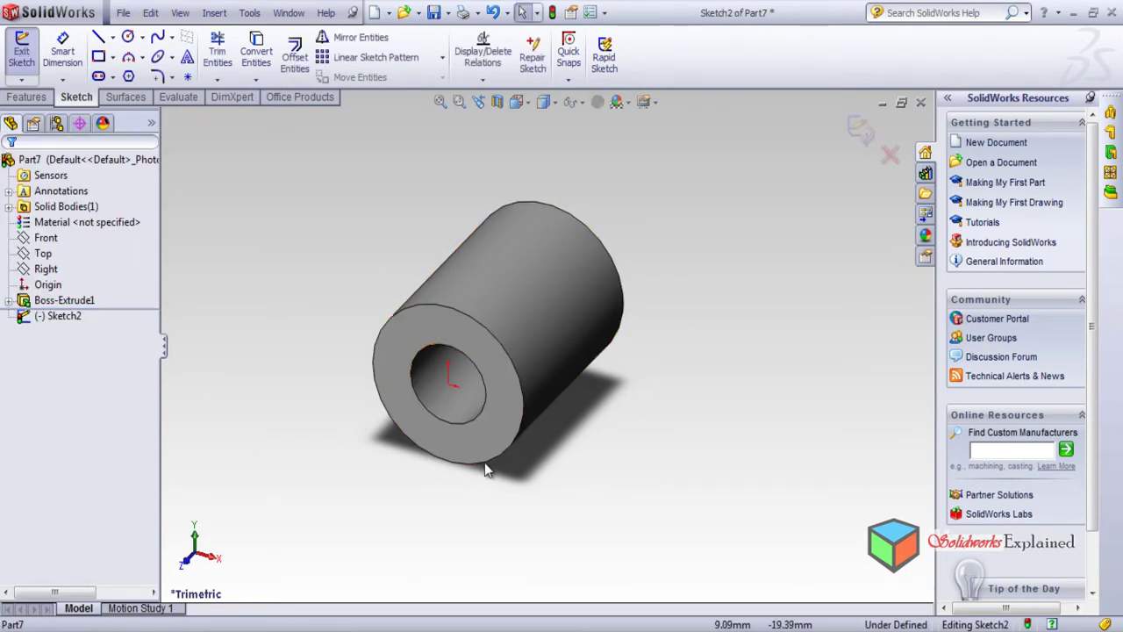
Convert the hole's circular edge on the front face into a sketch entity.
{"action": "left_click", "coordinate": [498, 431]}
{"action": "key", "text": "Escape"}
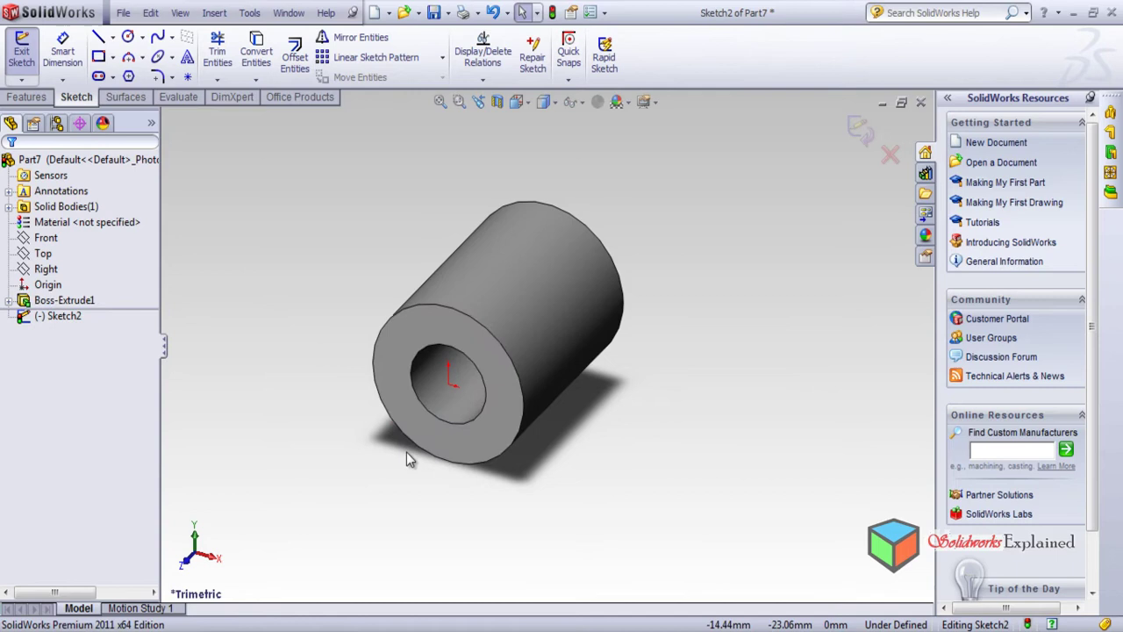
{"action": "left_click", "coordinate": [483, 401]}
{"action": "key", "text": "Escape"}
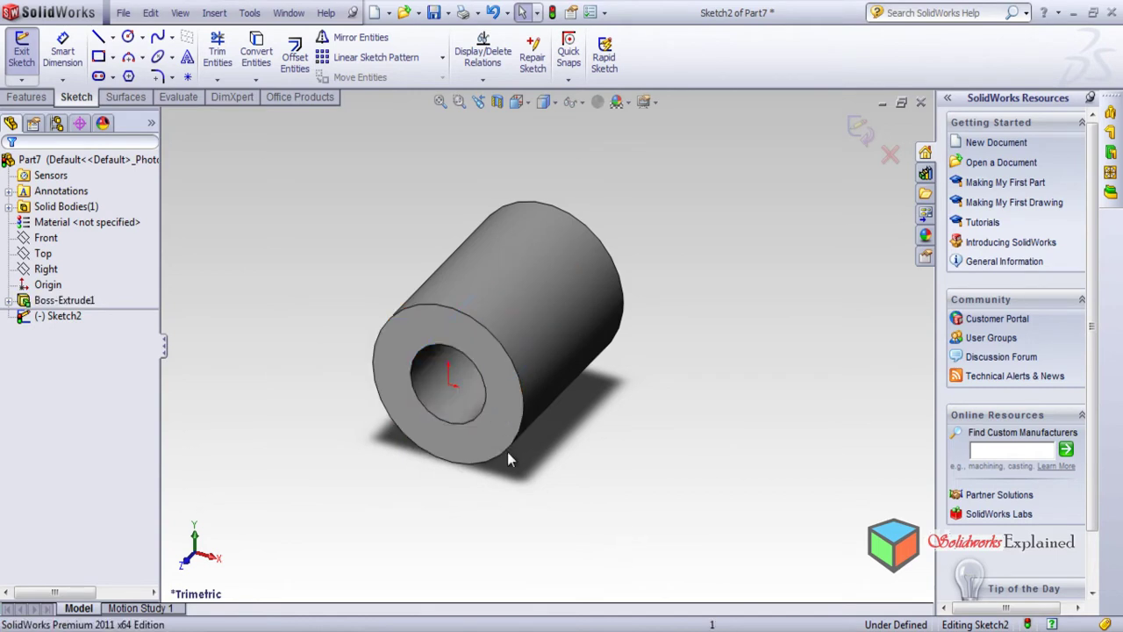
{"action": "scroll", "coordinate": [490, 367], "scroll_direction": "down", "scroll_amount": 3}
{"action": "left_click", "coordinate": [478, 351]}
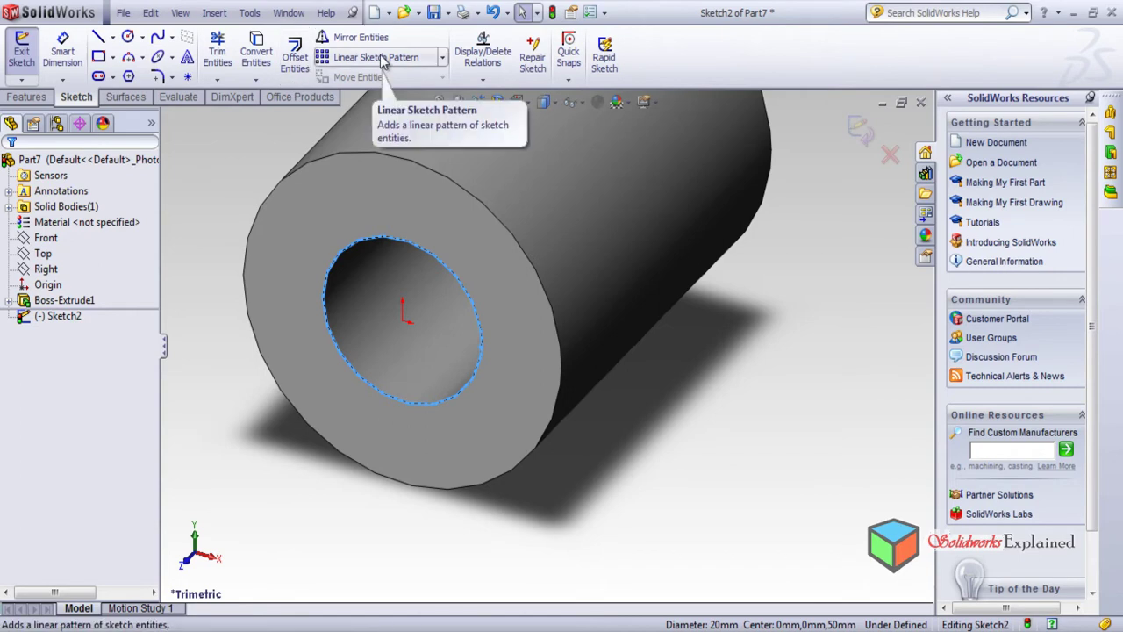
{"action": "left_click", "coordinate": [262, 46]}
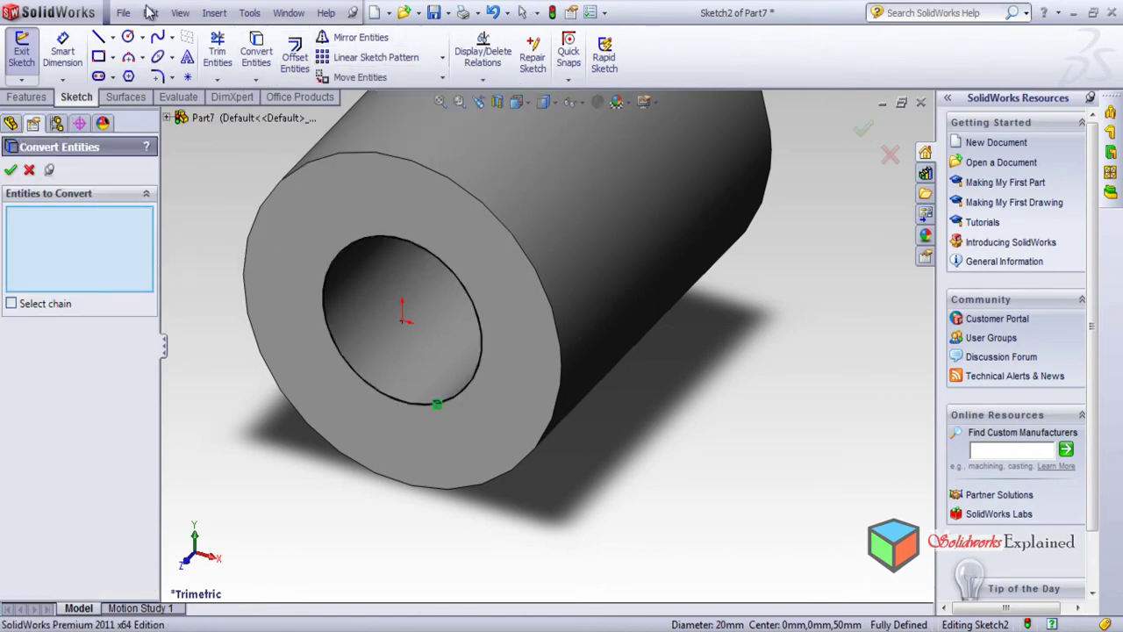
Sketch a circle of radius 5 mm centred on the origin, inside the converted hole edge.
{"action": "left_click", "coordinate": [127, 35]}
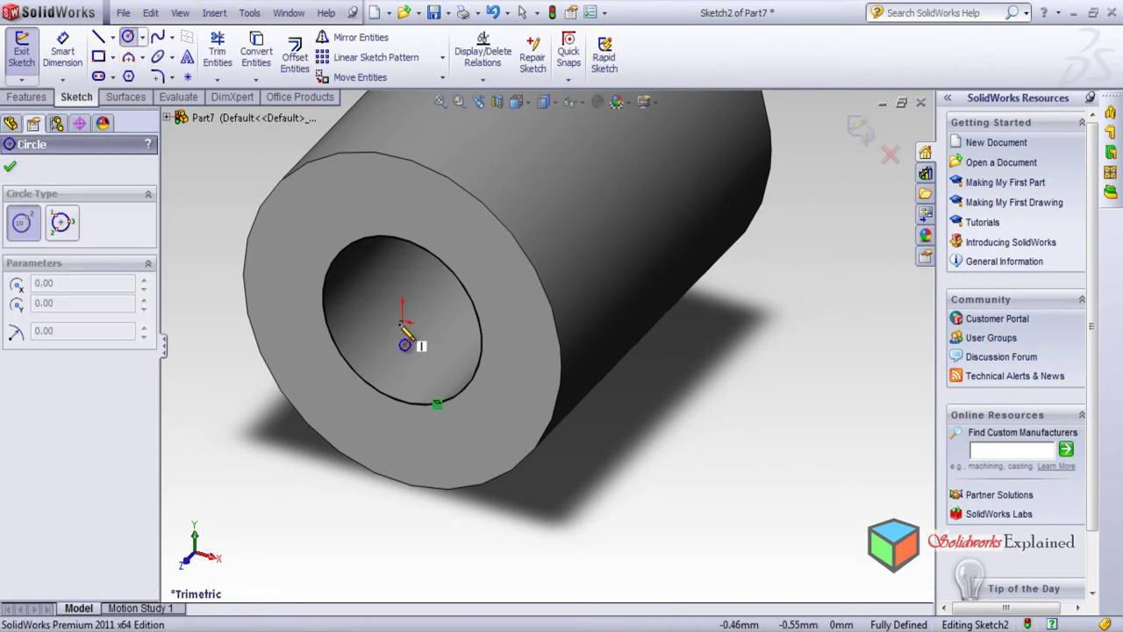
{"action": "left_click", "coordinate": [402, 321]}
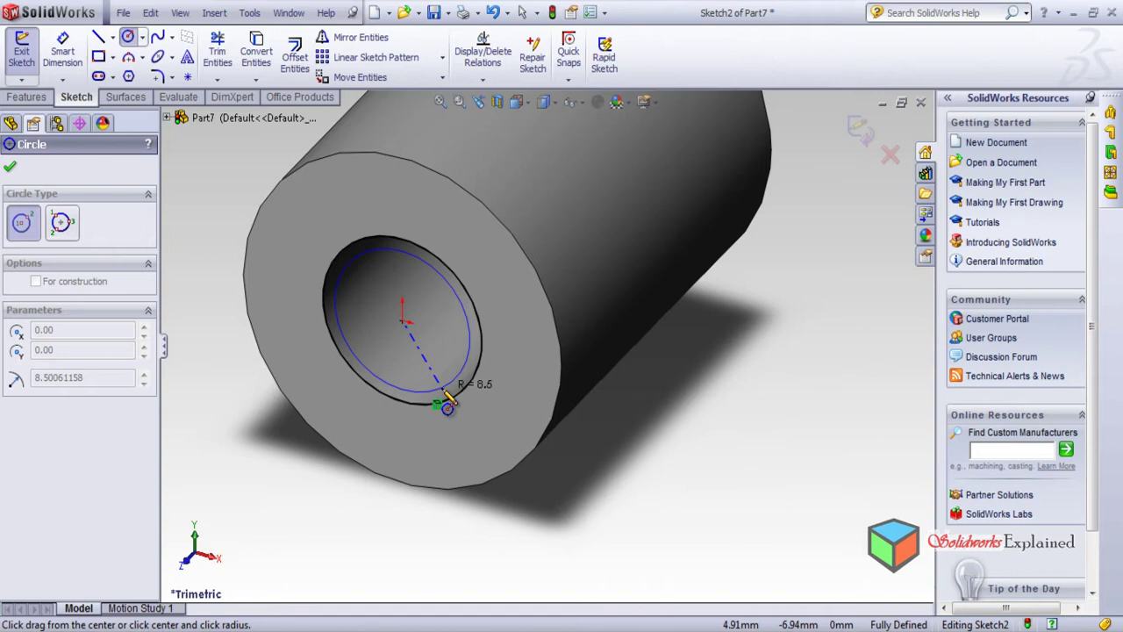
{"action": "left_click", "coordinate": [447, 405]}
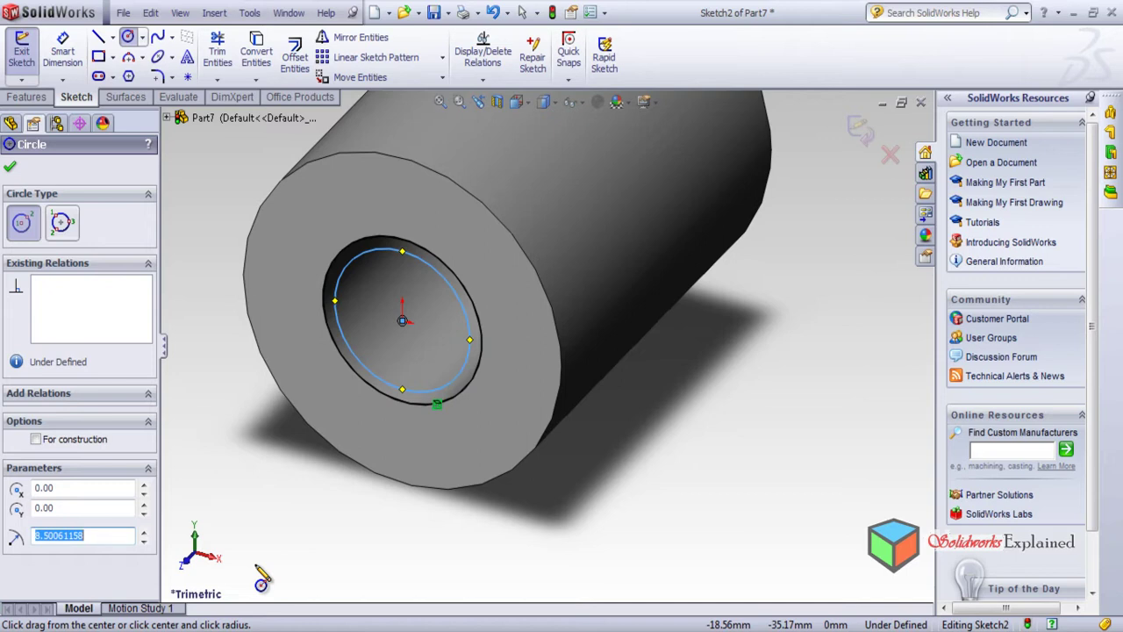
{"action": "type", "text": "5"}
{"action": "key", "text": "Return"}
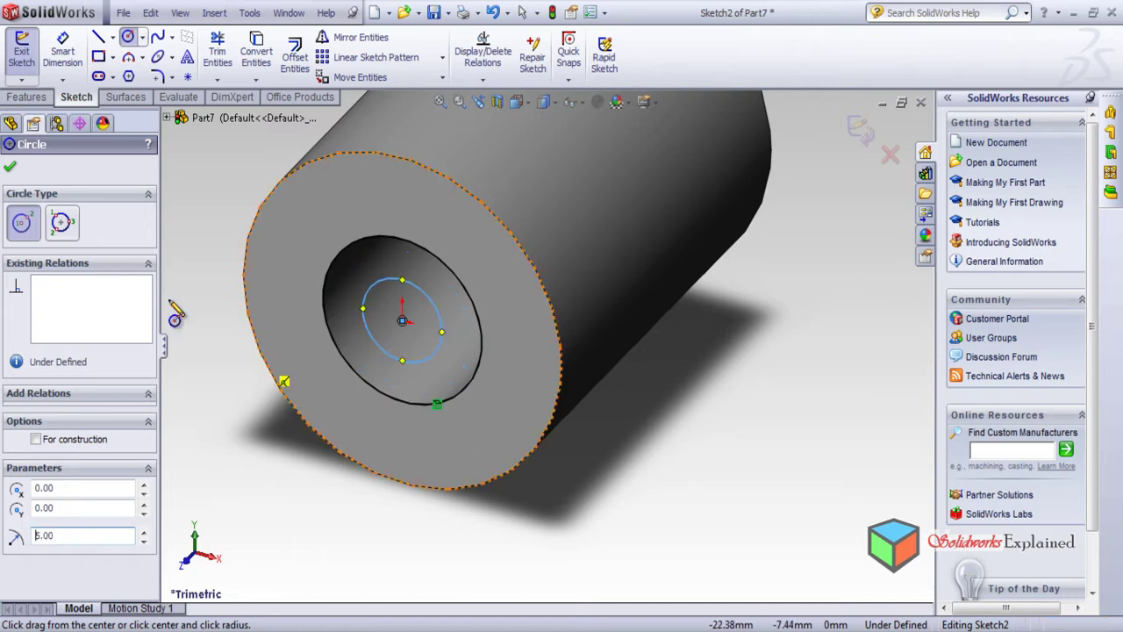
{"action": "left_click", "coordinate": [10, 166]}
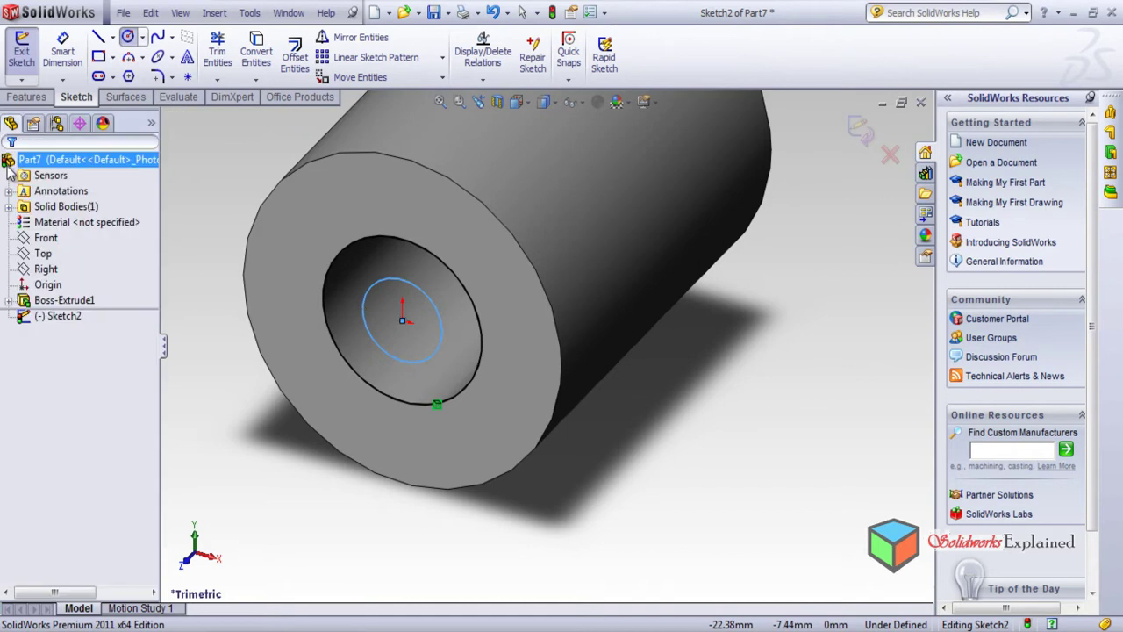
Extrude the small ring profile 150 mm blind in the reversed direction, back through the cylinder's bore.
{"action": "left_click", "coordinate": [26, 96]}
{"action": "left_click", "coordinate": [27, 55]}
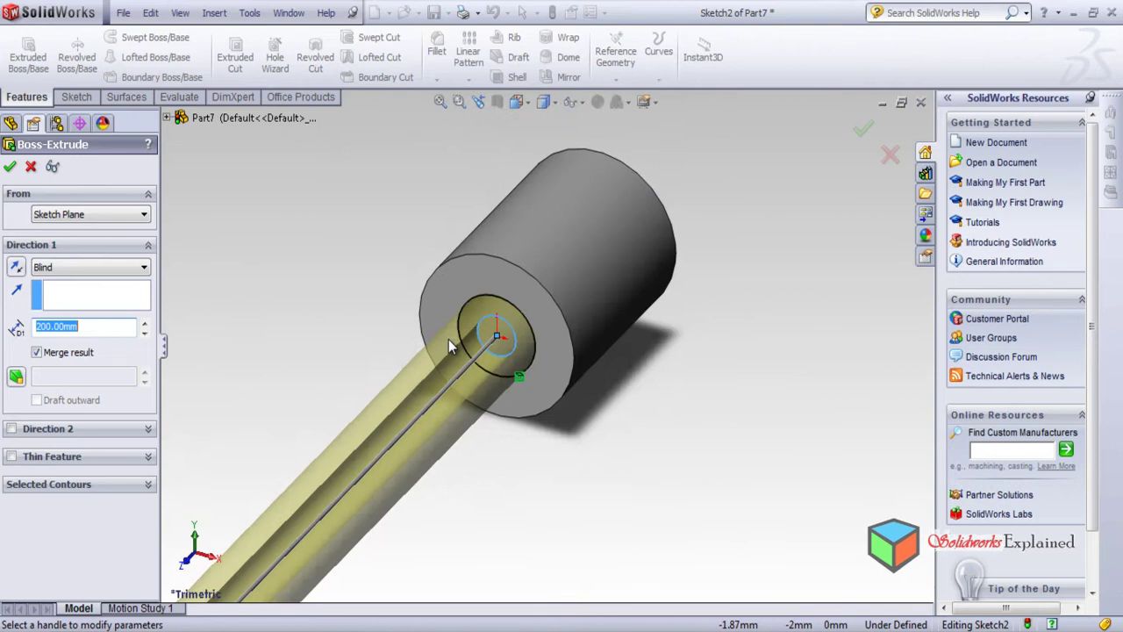
{"action": "middle_click_drag", "start_coordinate": [448, 339], "coordinate": [478, 452]}
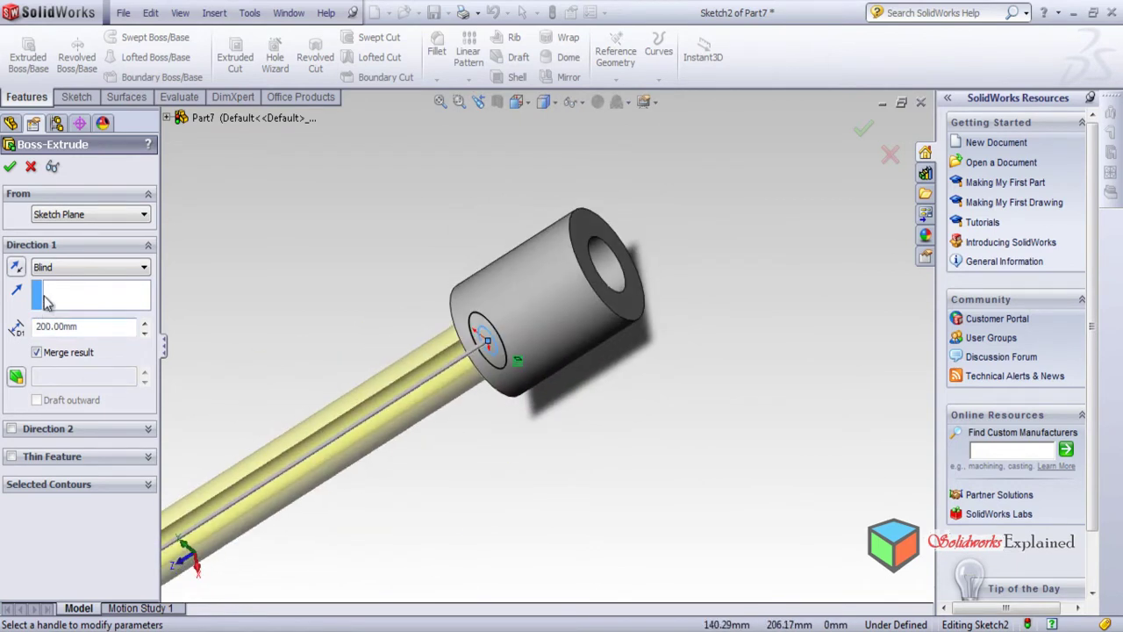
{"action": "left_click", "coordinate": [16, 268]}
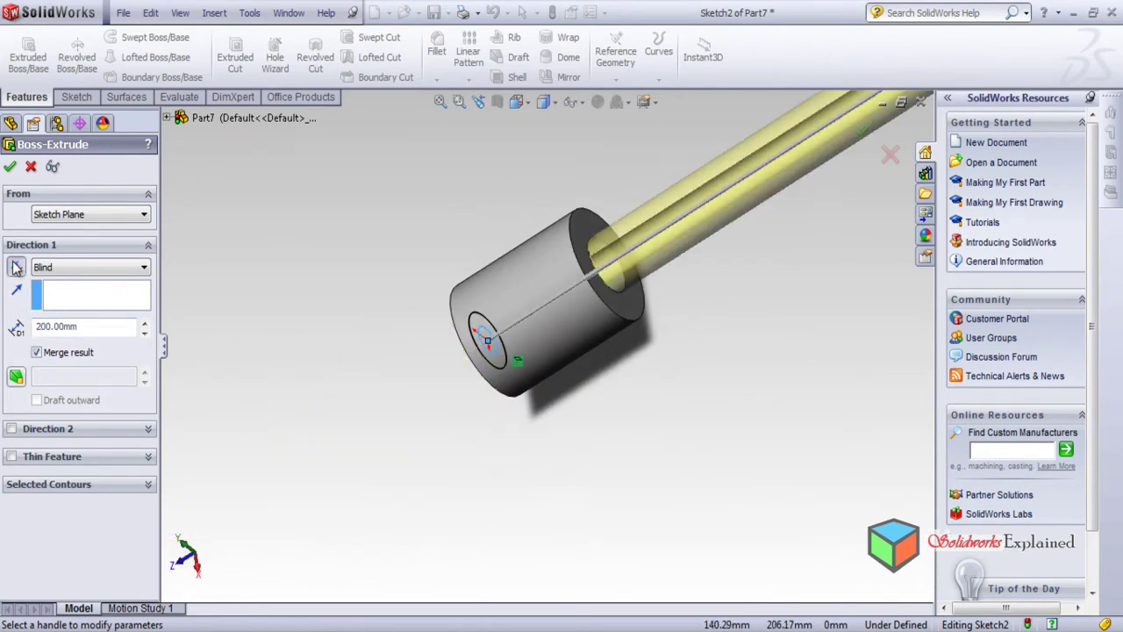
{"action": "double_click", "coordinate": [102, 326]}
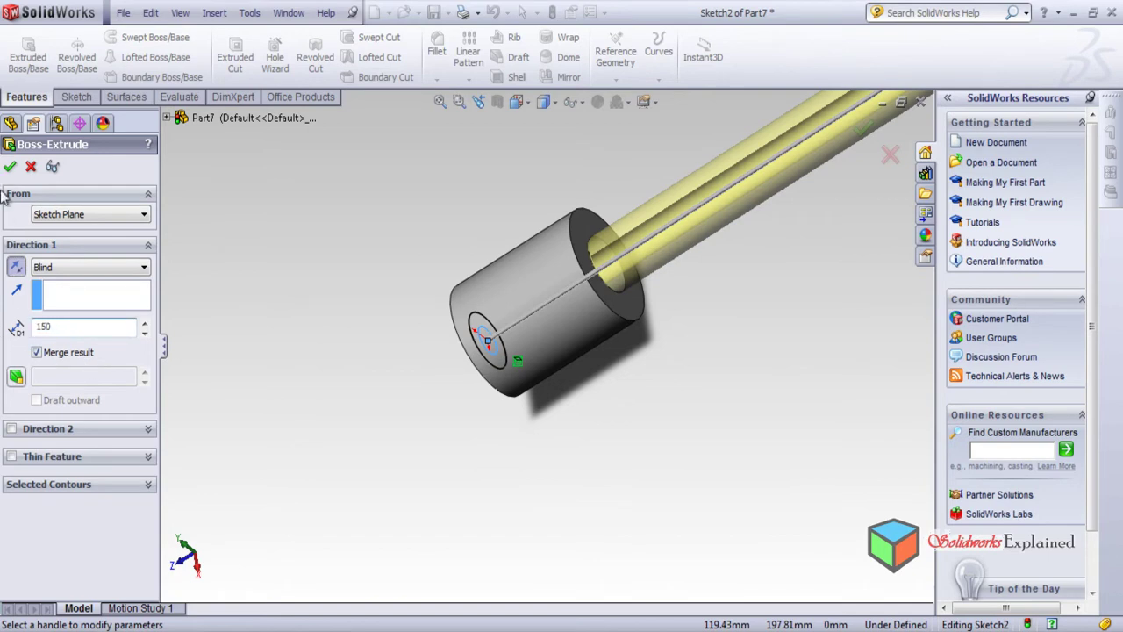
{"action": "left_click", "coordinate": [10, 167]}
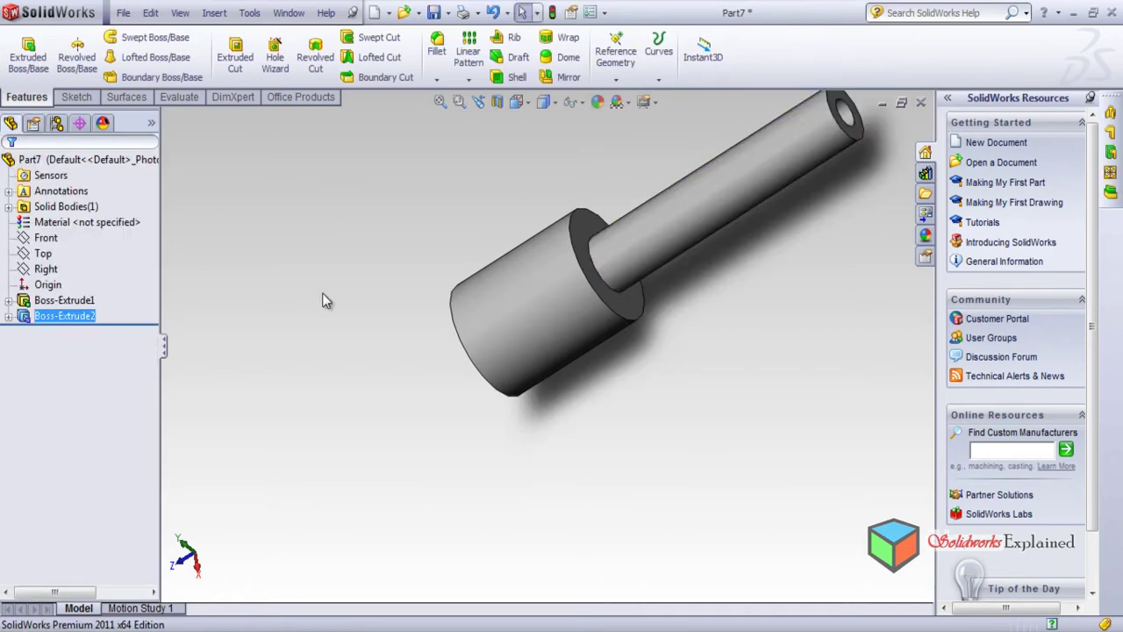
Save the part as Part3 in the Telescope folder.
{"action": "key", "text": "ctrl+s"}
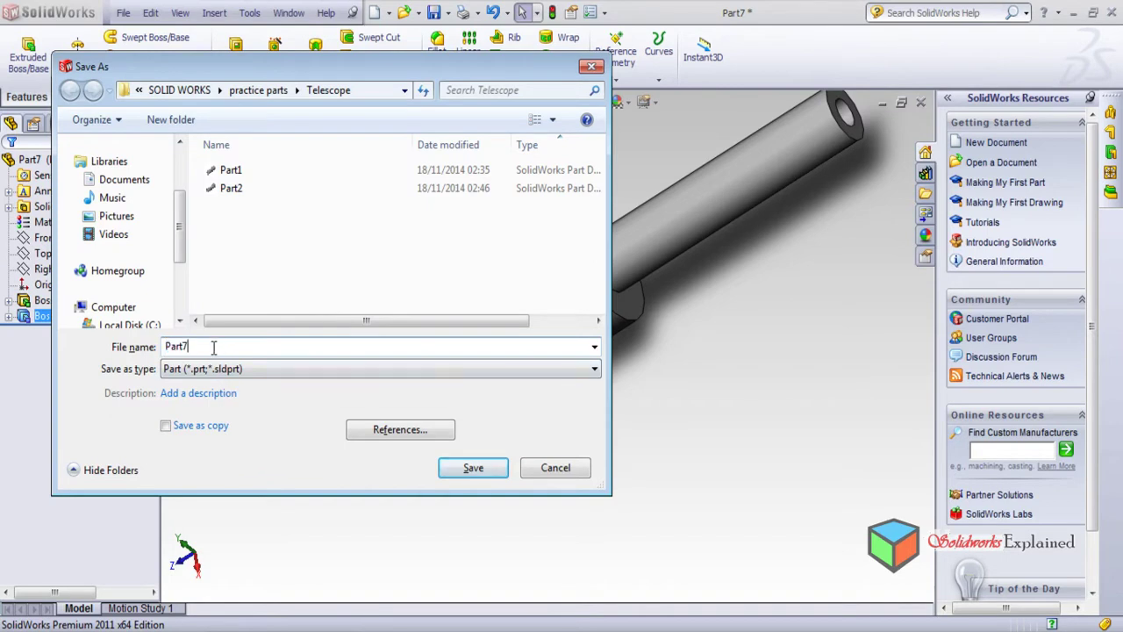
{"action": "key", "text": "BackSpace"}
{"action": "type", "text": "3"}
{"action": "left_click", "coordinate": [456, 478]}
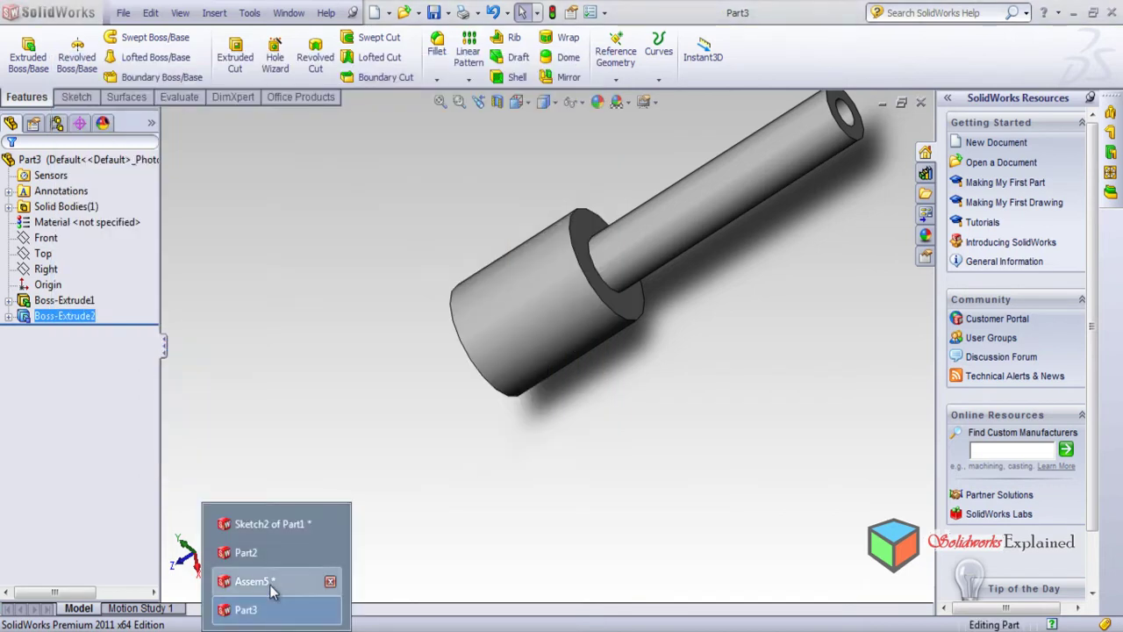
Switch to the Assem5 assembly and rebuild it with the changed models.
{"action": "left_click", "coordinate": [272, 589]}
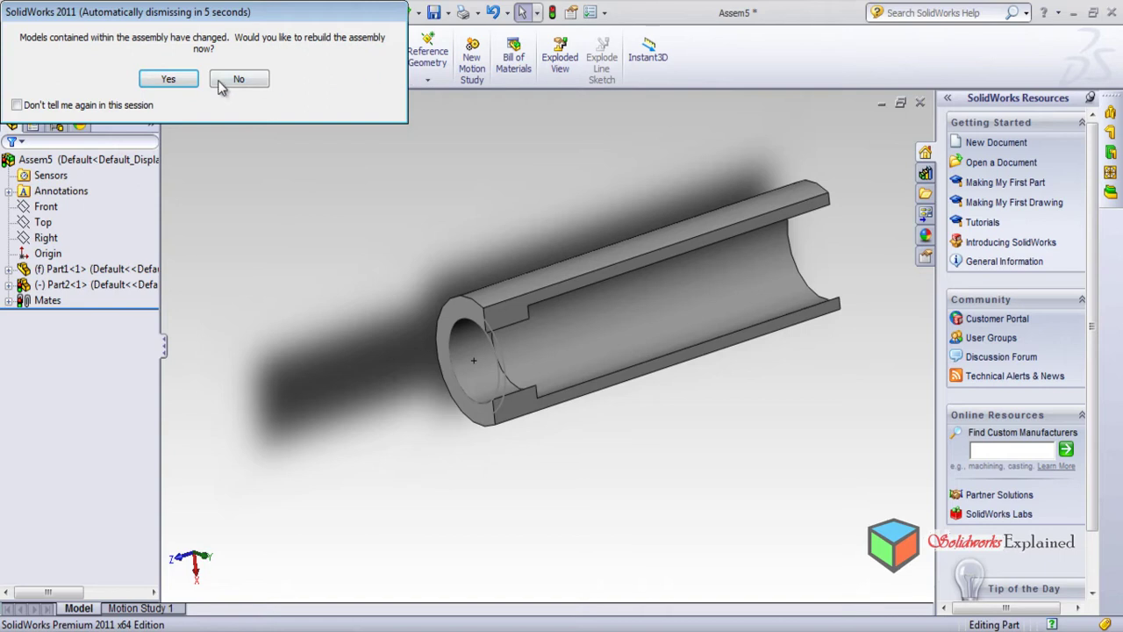
{"action": "left_click", "coordinate": [163, 86]}
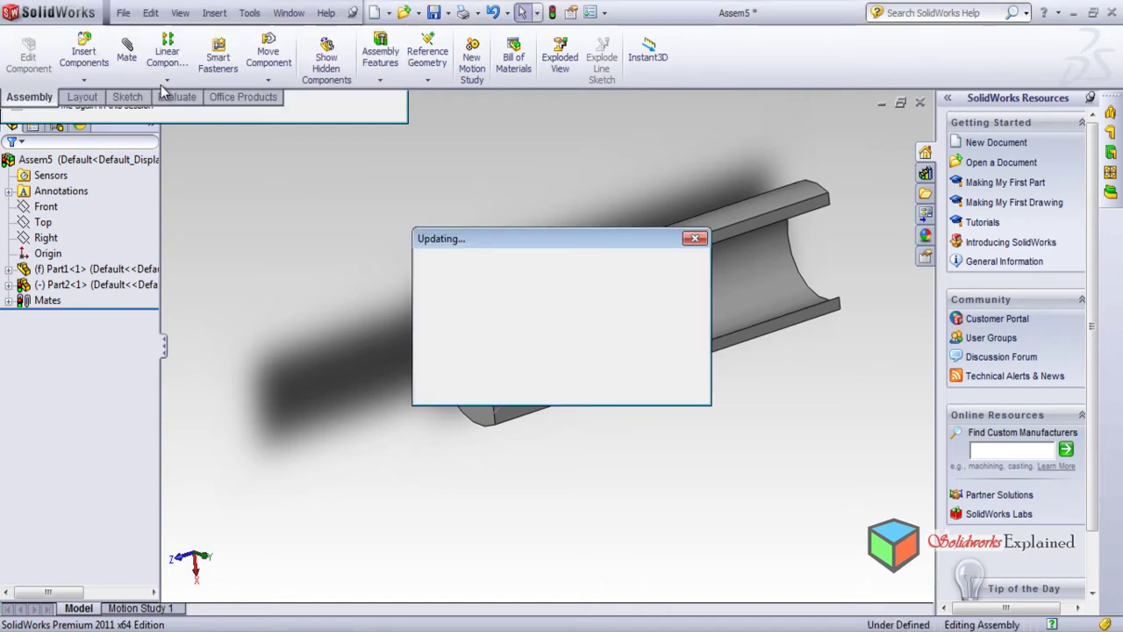
Insert Part3 into the assembly and place it in free space beside the two mated tubes.
{"action": "middle_click_drag", "start_coordinate": [632, 557], "coordinate": [602, 455]}
{"action": "left_click", "coordinate": [103, 56]}
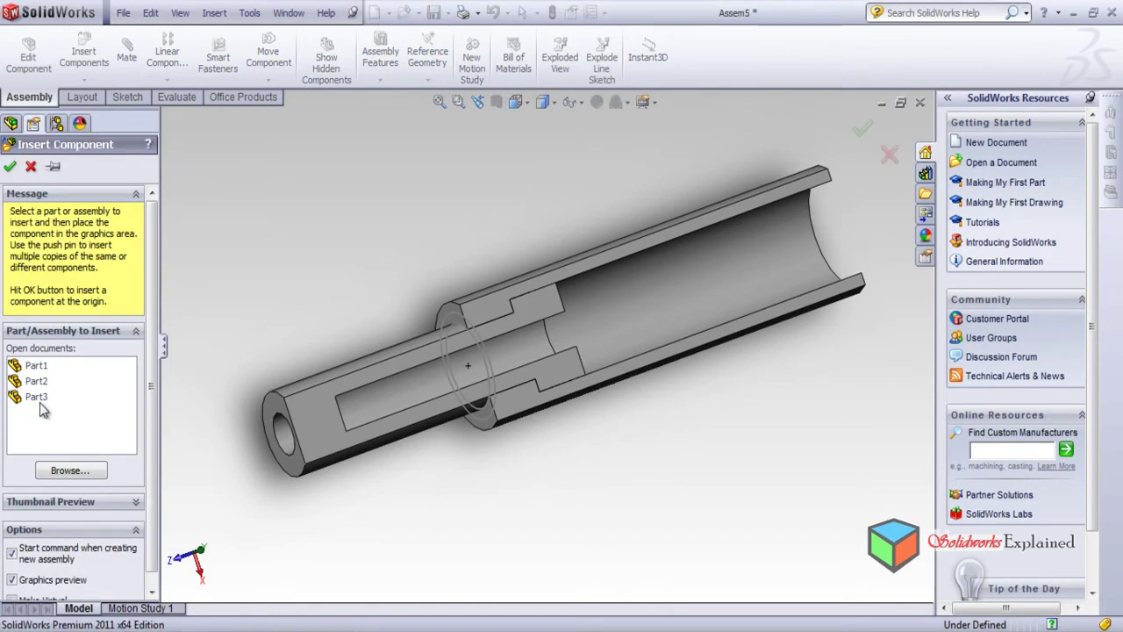
{"action": "left_click", "coordinate": [37, 398]}
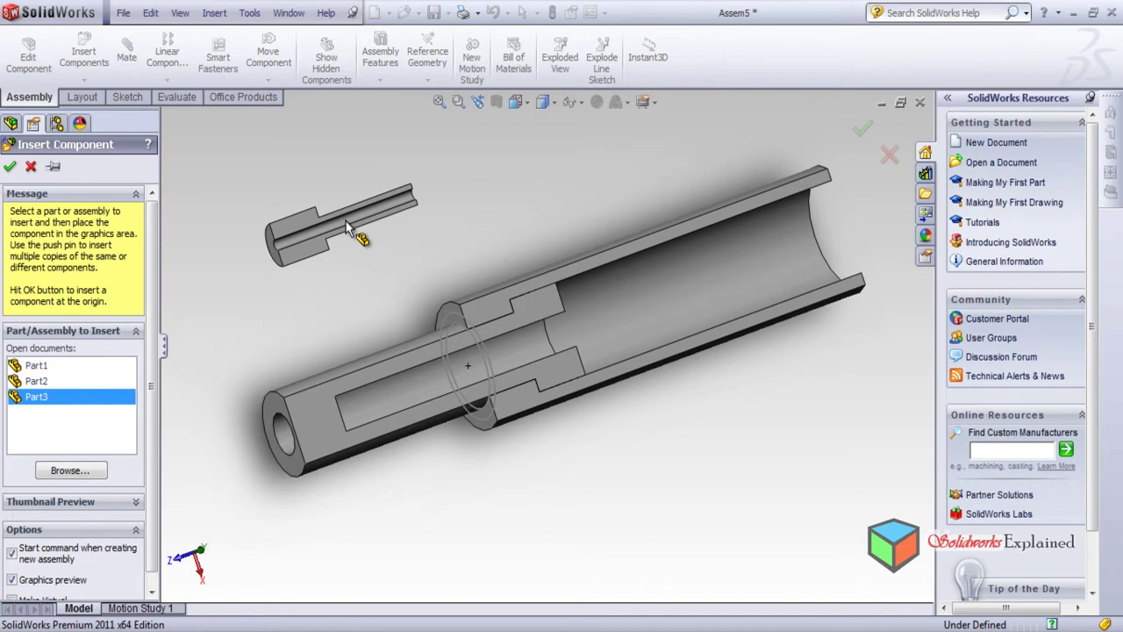
{"action": "left_click", "coordinate": [345, 222]}
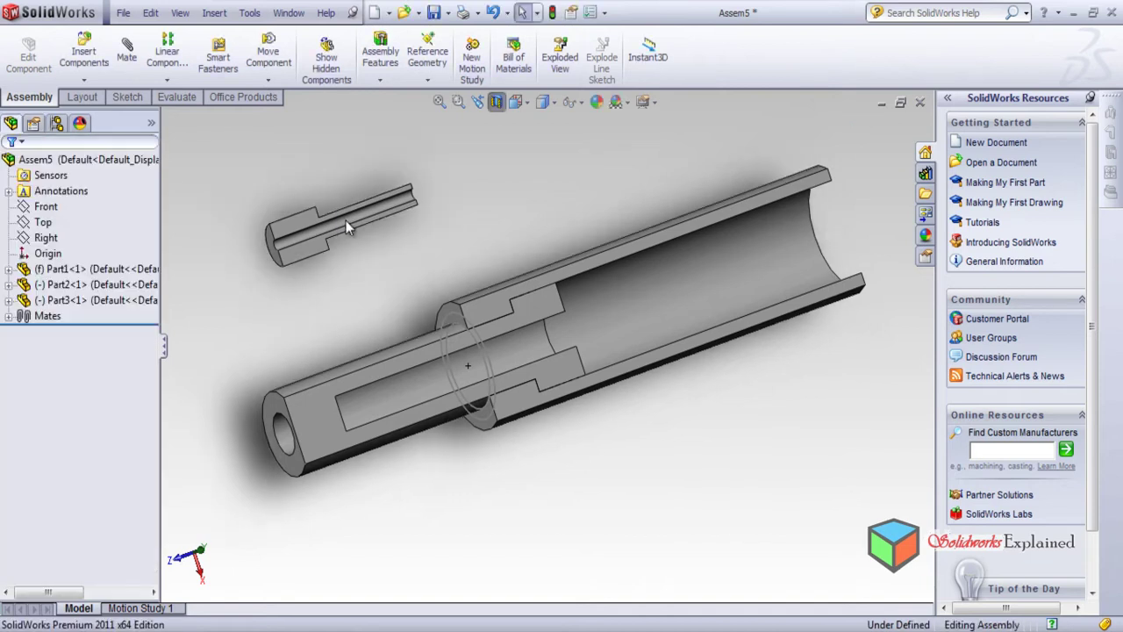
Select Part3's narrow tube face and Part2's outer cylindrical face for a concentric mate.
{"action": "middle_click_drag", "start_coordinate": [320, 345], "coordinate": [259, 378]}
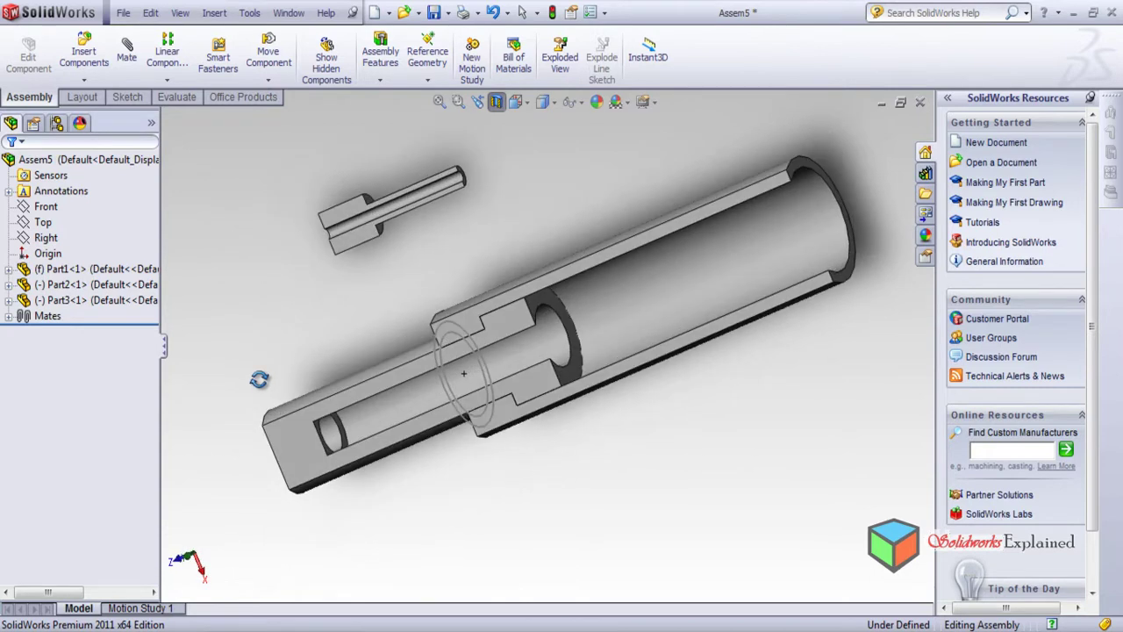
{"action": "middle_click_drag", "start_coordinate": [285, 332], "coordinate": [388, 328]}
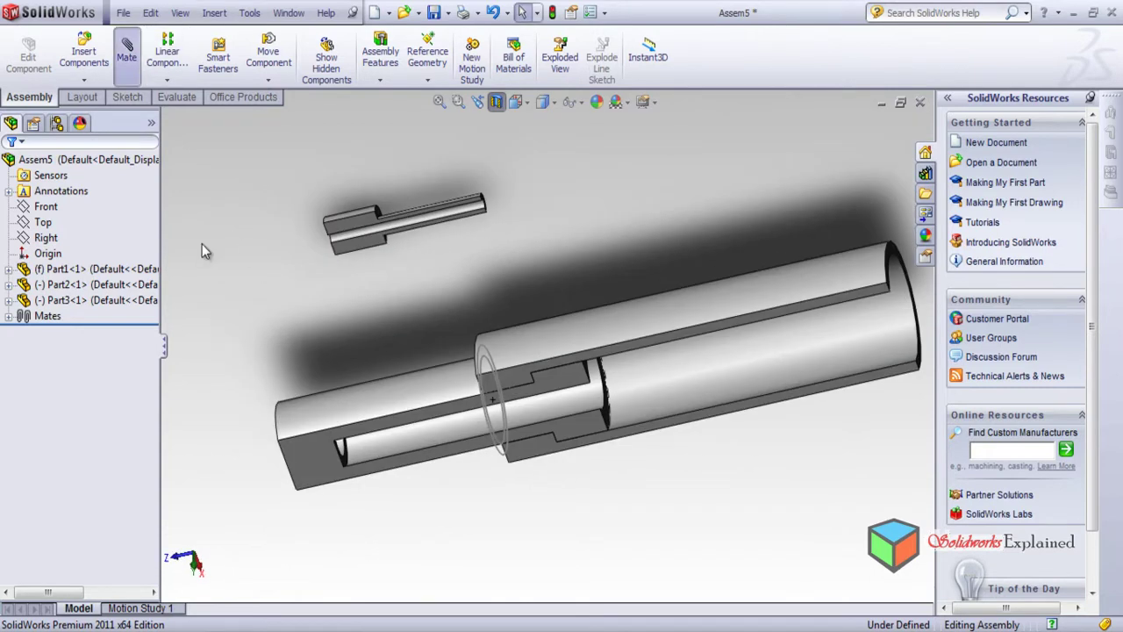
{"action": "scroll", "coordinate": [392, 232], "scroll_direction": "down", "scroll_amount": 3}
{"action": "scroll", "coordinate": [392, 232], "scroll_direction": "down", "scroll_amount": 3}
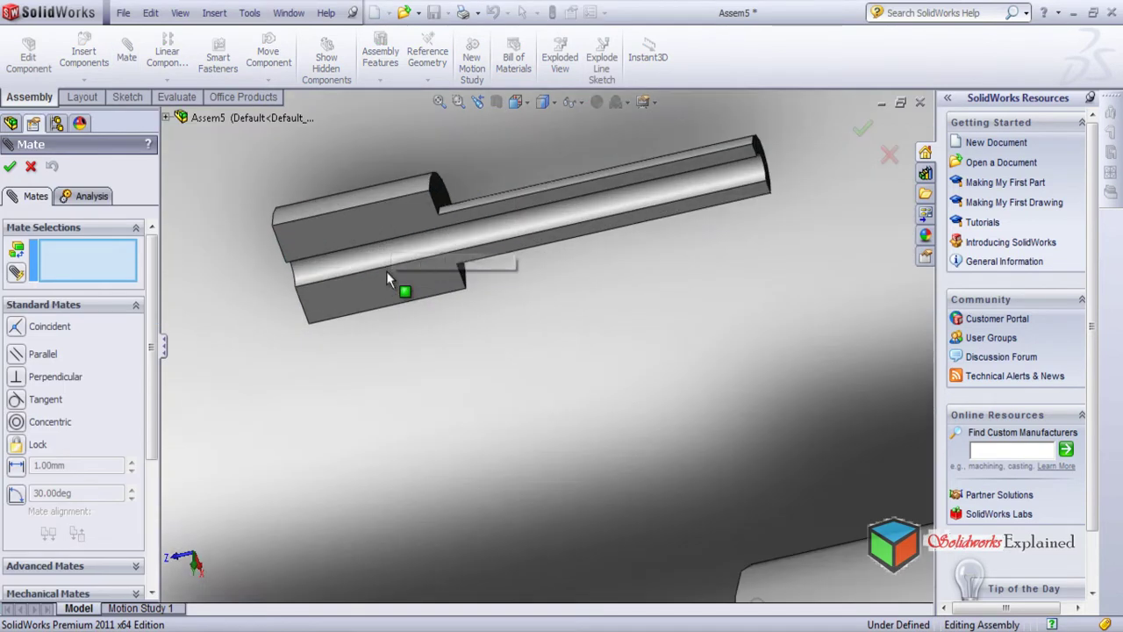
{"action": "middle_click_drag", "start_coordinate": [392, 233], "coordinate": [454, 301]}
{"action": "scroll", "coordinate": [454, 302], "scroll_direction": "down", "scroll_amount": 2}
{"action": "left_click", "coordinate": [539, 278]}
{"action": "middle_click_drag", "start_coordinate": [530, 305], "coordinate": [401, 436]}
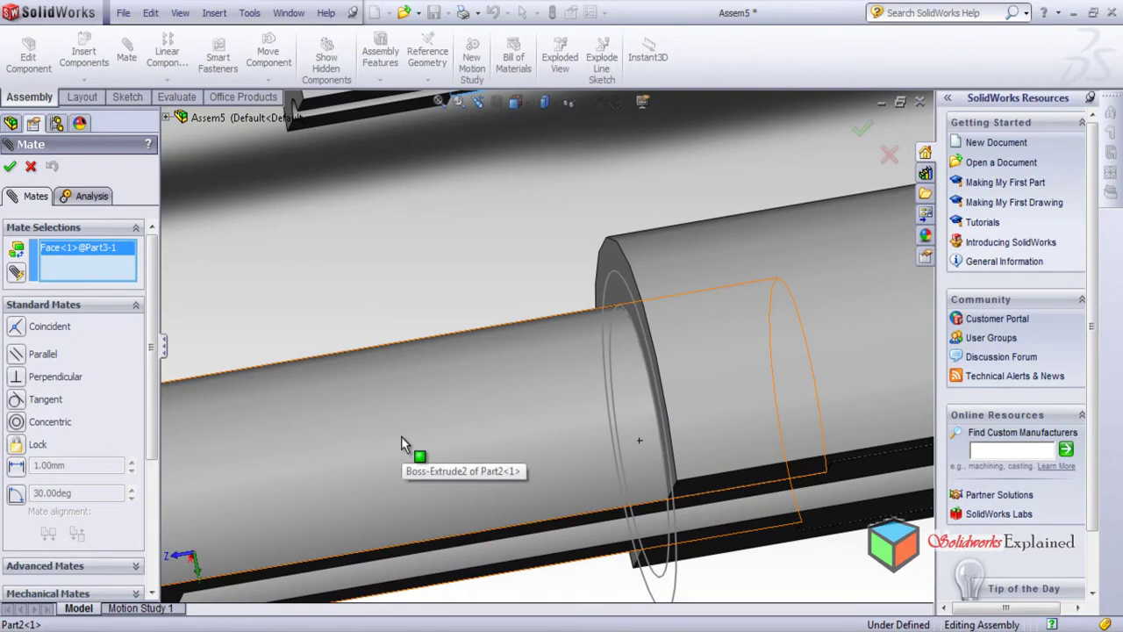
{"action": "left_click", "coordinate": [400, 436]}
{"action": "scroll", "coordinate": [397, 434], "scroll_direction": "down", "scroll_amount": 2}
{"action": "scroll", "coordinate": [397, 433], "scroll_direction": "up", "scroll_amount": 5}
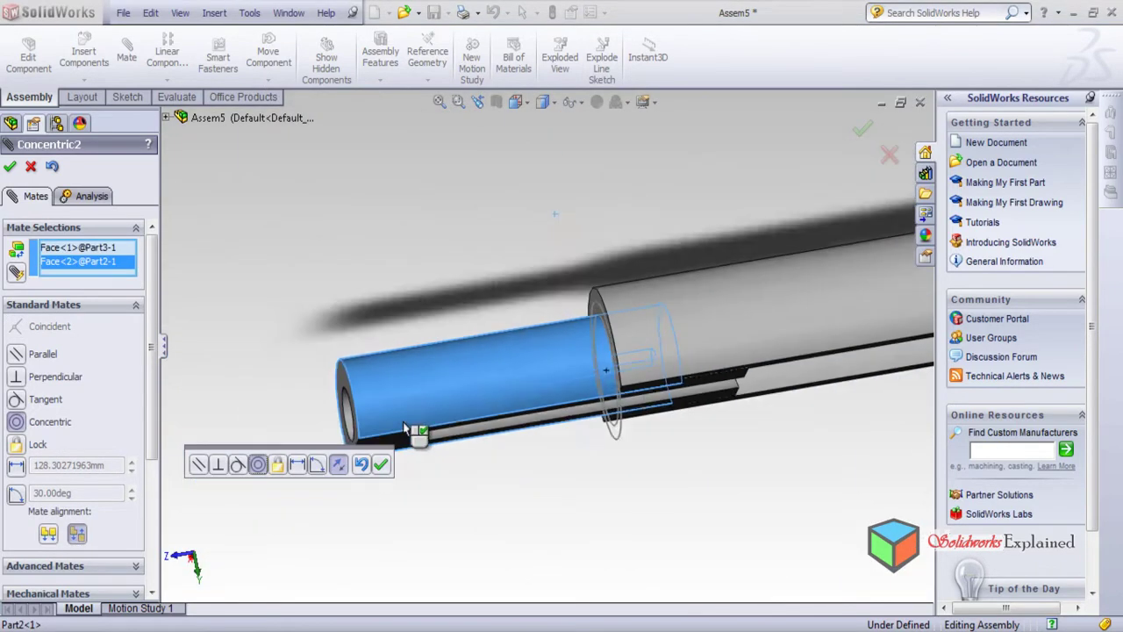
{"action": "mouse_move", "coordinate": [452, 264]}
{"action": "middle_mouse_down"}
{"action": "mouse_move", "coordinate": [459, 254]}
{"action": "mouse_move", "coordinate": [476, 264]}
{"action": "middle_mouse_up"}
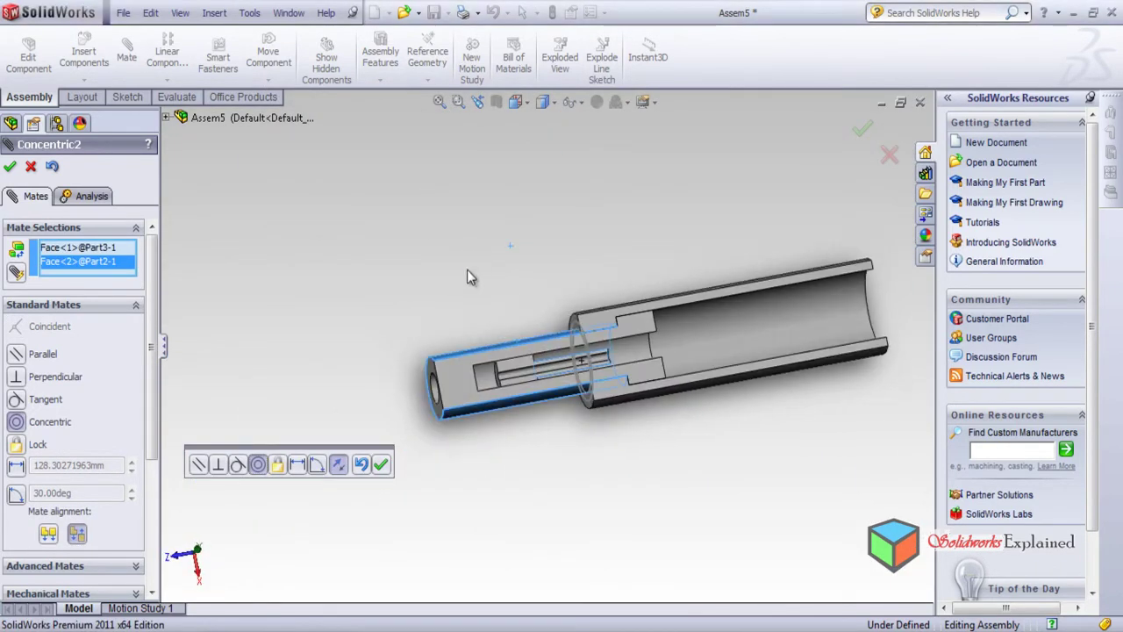
Flip the alignment of Part3's concentric mate and accept the mate.
{"action": "left_click", "coordinate": [339, 465]}
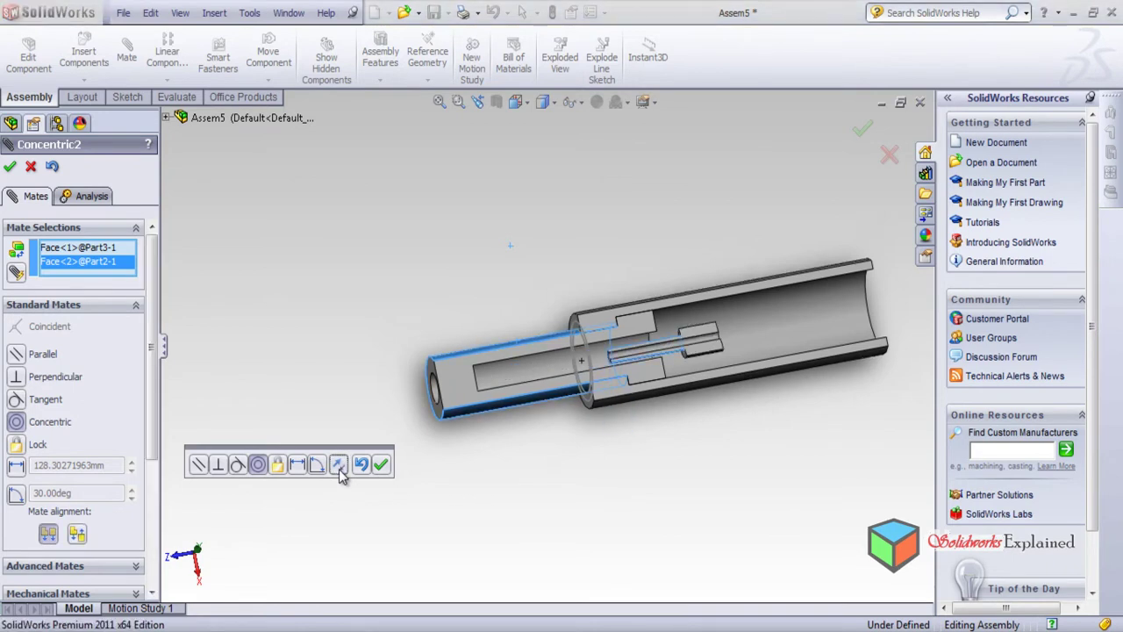
{"action": "left_click_drag", "start_coordinate": [152, 391], "coordinate": [171, 556]}
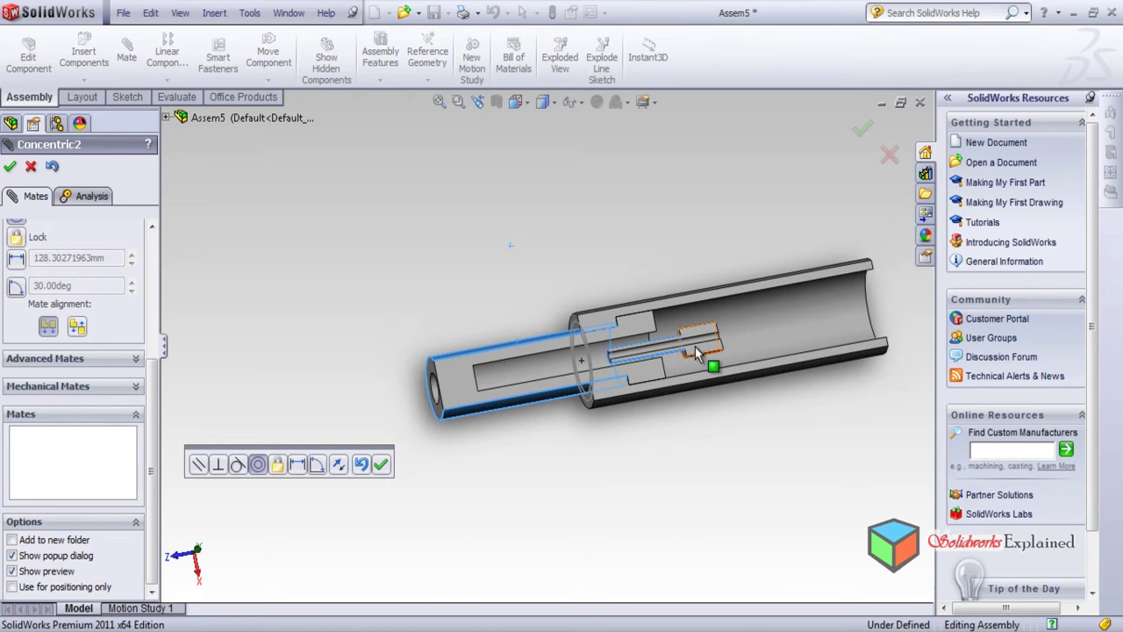
{"action": "middle_click_drag", "start_coordinate": [474, 469], "coordinate": [476, 587]}
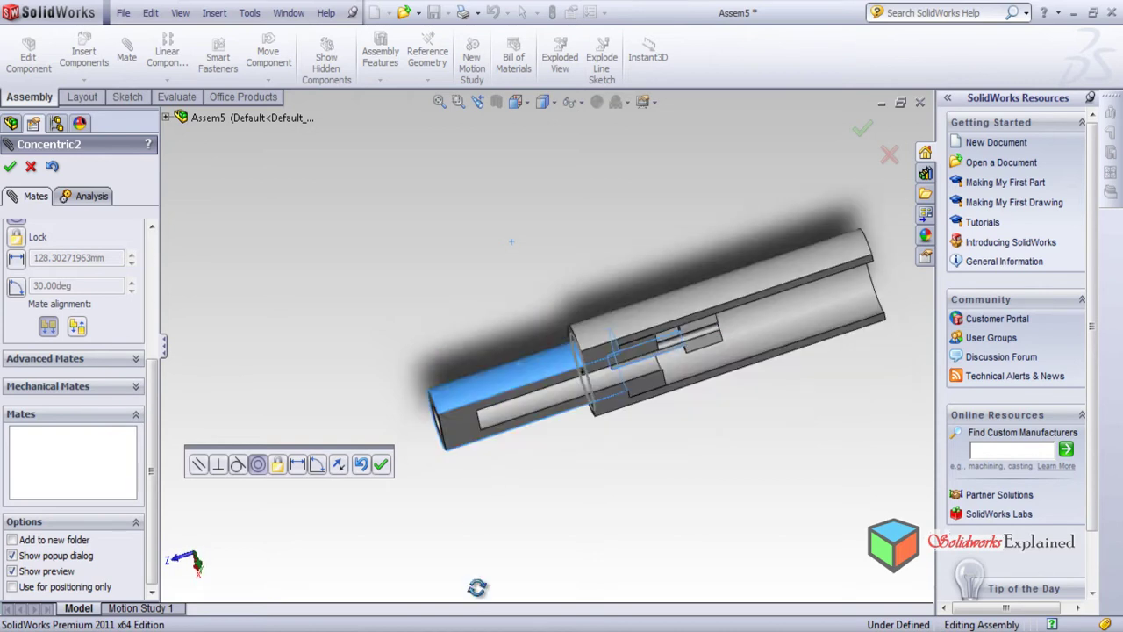
{"action": "left_click", "coordinate": [10, 168]}
Slide Part3 along the shared axis inside Part2 until its narrow tube protrudes through Part2's end hole.
{"action": "middle_click_drag", "start_coordinate": [648, 439], "coordinate": [619, 243]}
{"action": "left_click_drag", "start_coordinate": [694, 342], "coordinate": [496, 390]}
{"action": "middle_click_drag", "start_coordinate": [496, 390], "coordinate": [505, 501]}
{"action": "scroll", "coordinate": [590, 352], "scroll_direction": "down", "scroll_amount": 5}
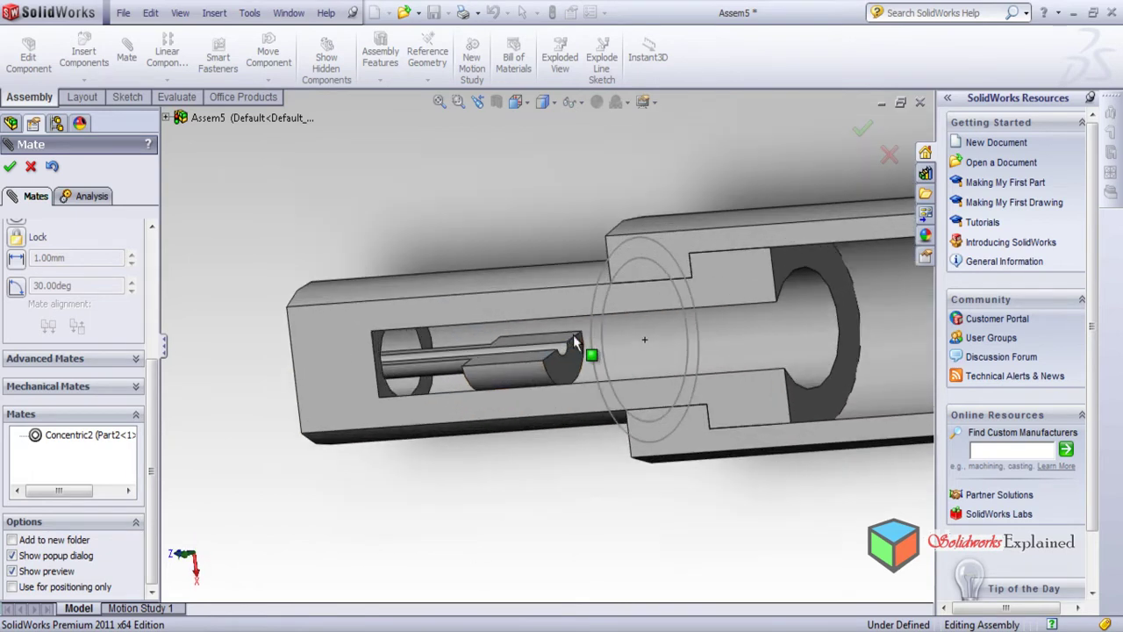
{"action": "middle_click_drag", "start_coordinate": [475, 465], "coordinate": [548, 562]}
{"action": "left_click_drag", "start_coordinate": [429, 386], "coordinate": [378, 391]}
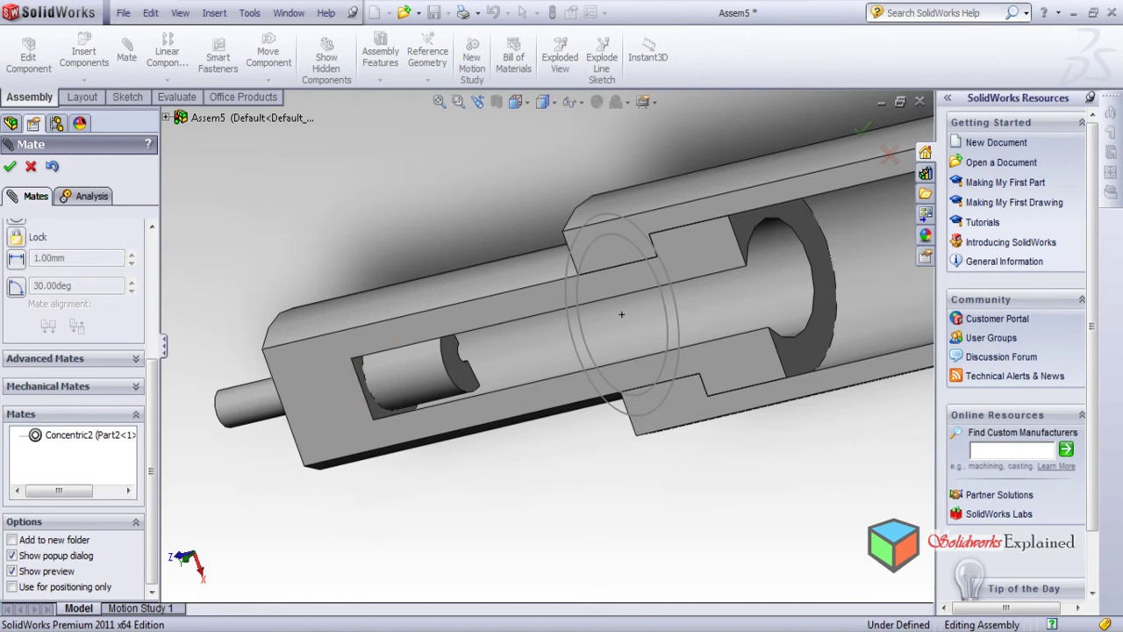
Switch to the Part3 document and delete Boss-Extrude2, the narrow tube feature.
{"action": "mouse_move", "coordinate": [250, 628]}
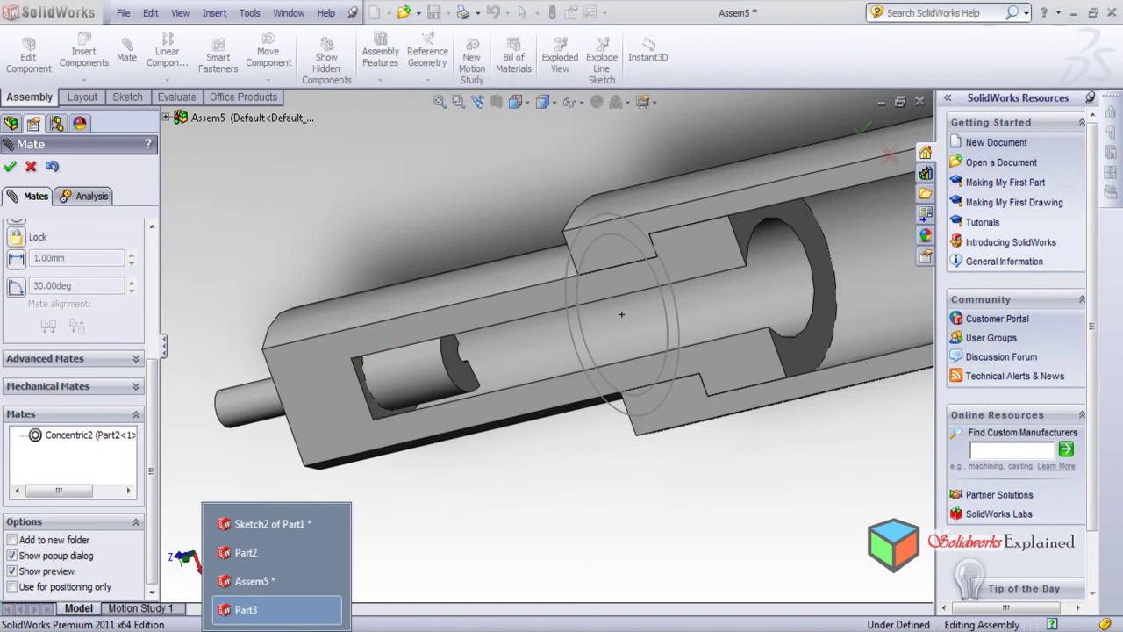
{"action": "left_click", "coordinate": [263, 614]}
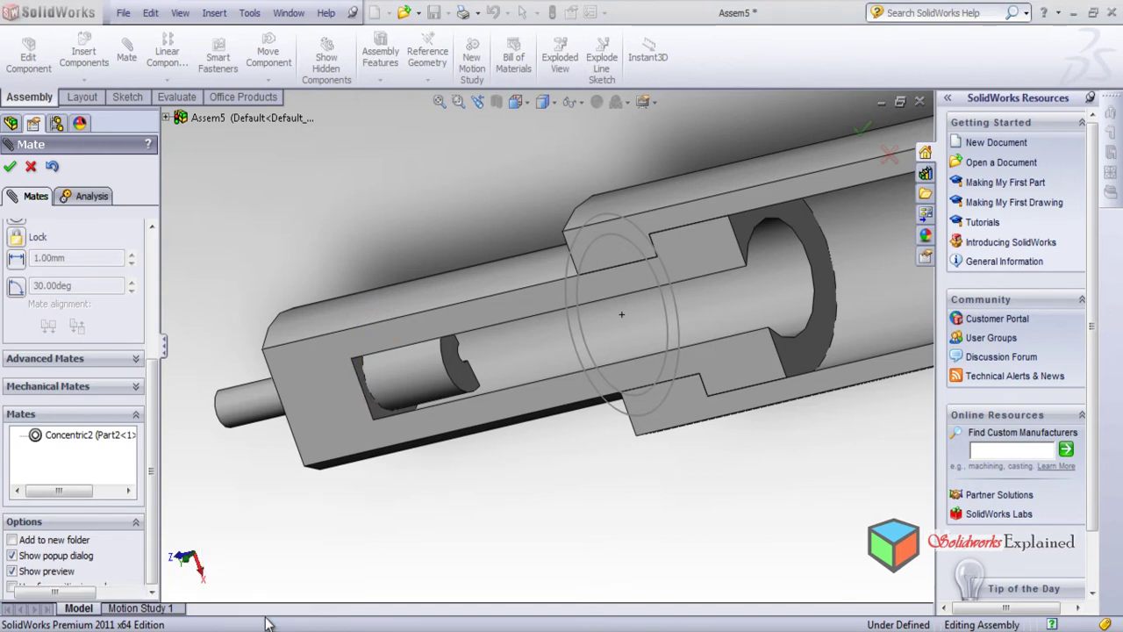
{"action": "middle_click_drag", "start_coordinate": [468, 517], "coordinate": [461, 474]}
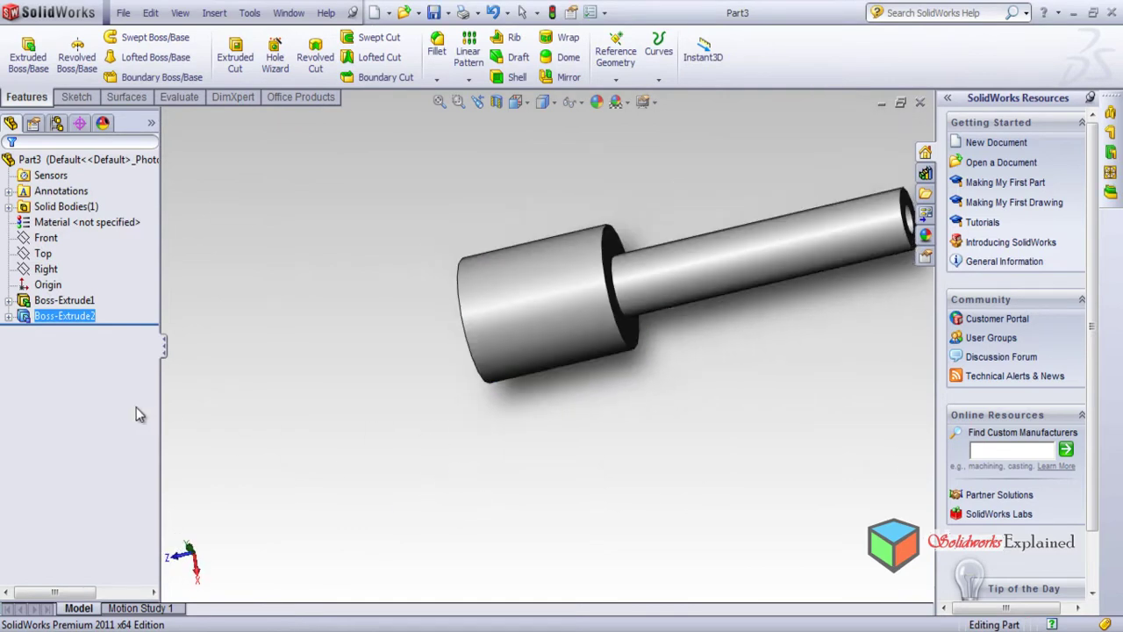
{"action": "left_click", "coordinate": [53, 301], "text": "ctrl"}
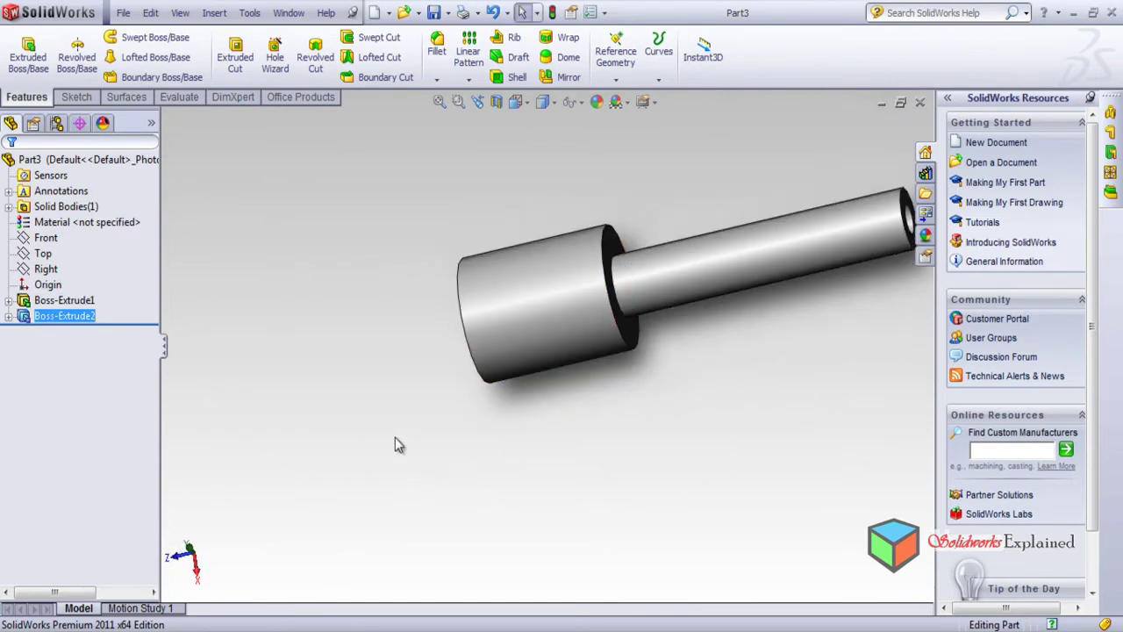
{"action": "left_click", "coordinate": [466, 317]}
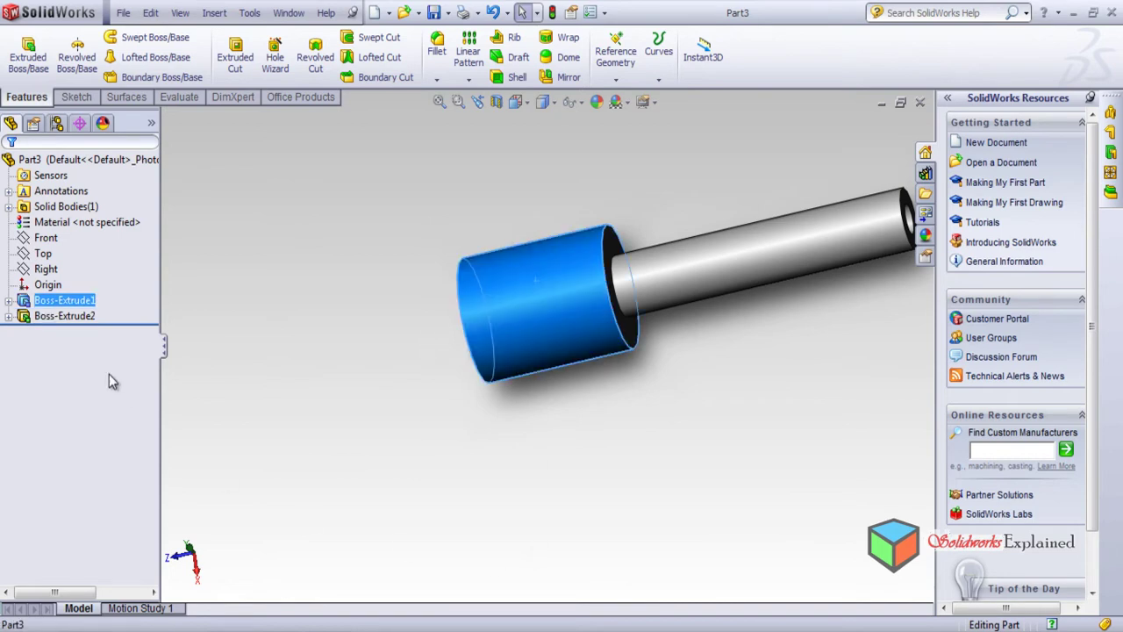
{"action": "left_click", "coordinate": [690, 284]}
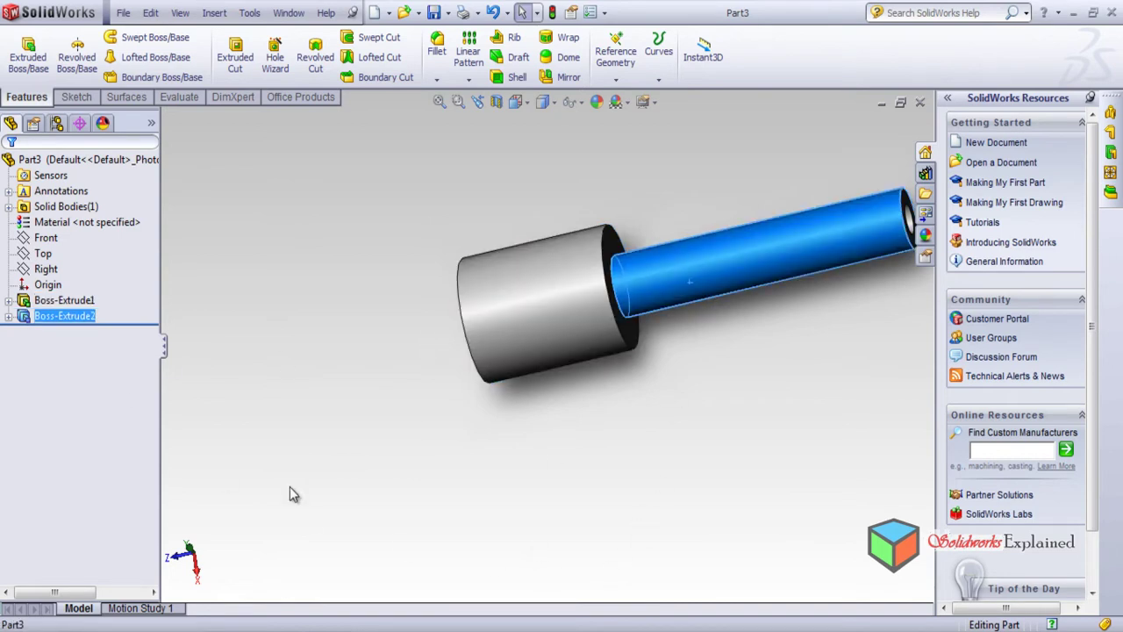
{"action": "right_click", "coordinate": [72, 317]}
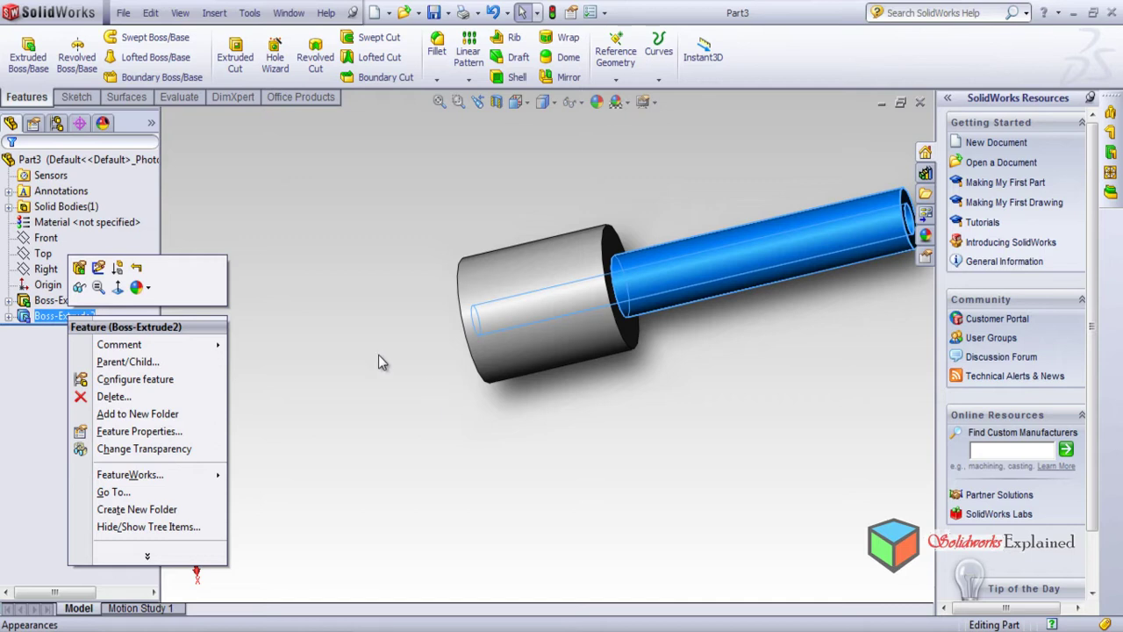
{"action": "left_click", "coordinate": [114, 396]}
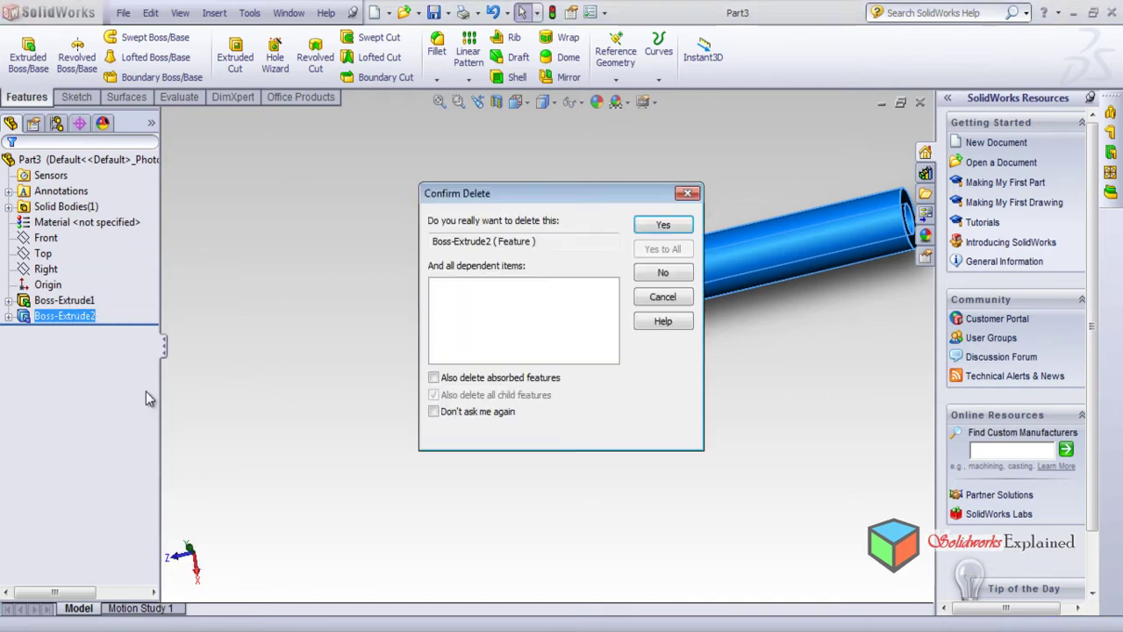
{"action": "left_click", "coordinate": [662, 225]}
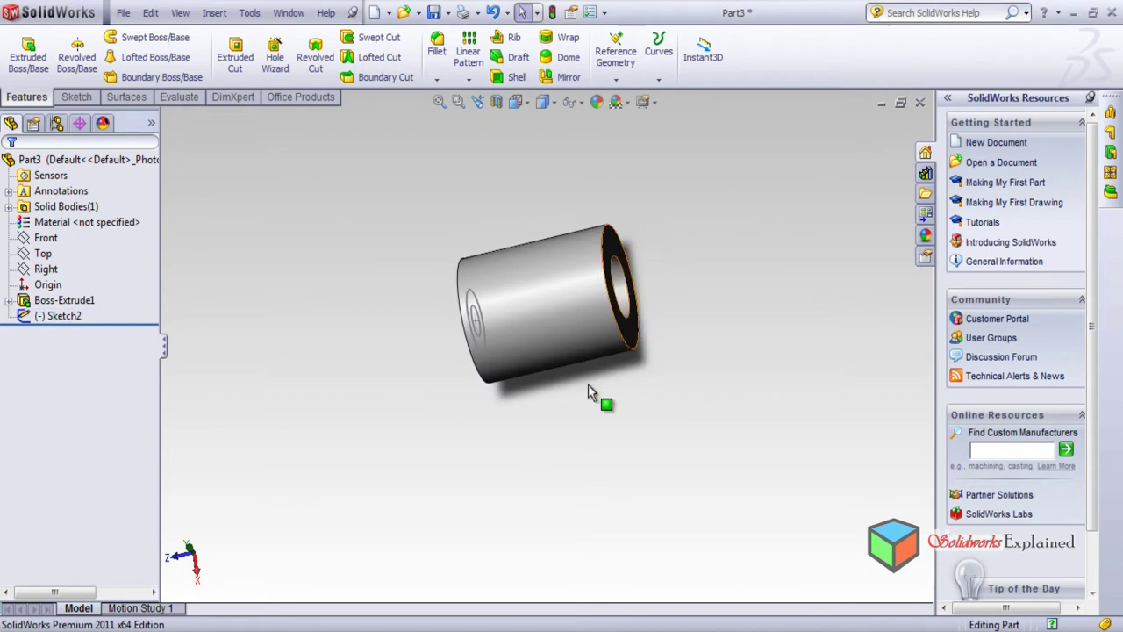
Delete Sketch2, the ring sketch left over from the narrow tube.
{"action": "middle_click_drag", "start_coordinate": [512, 308], "coordinate": [522, 329]}
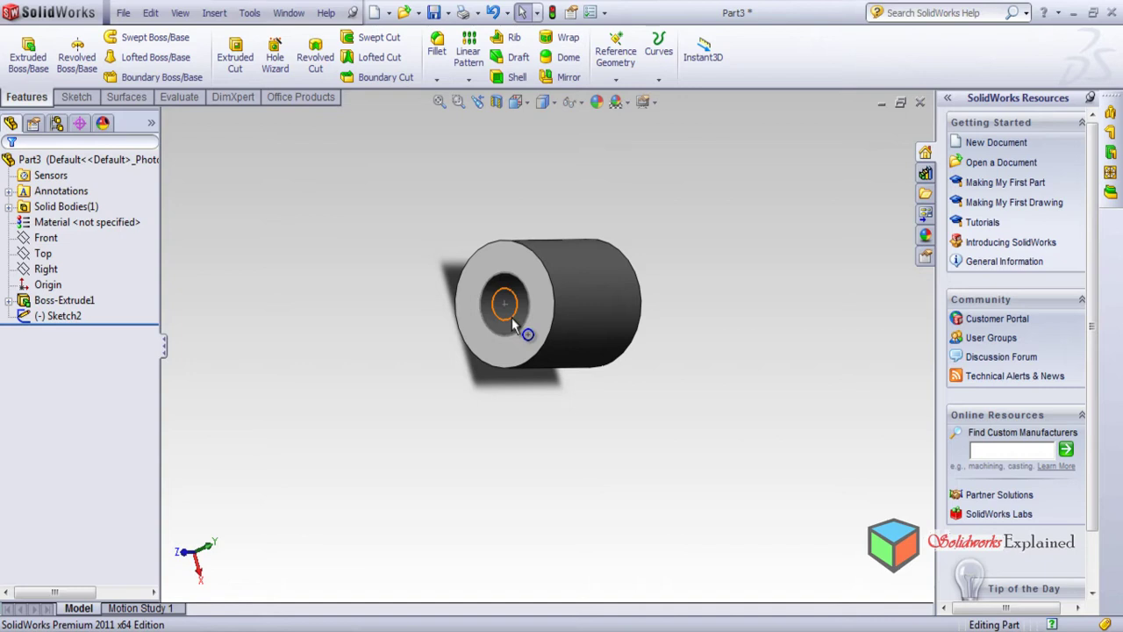
{"action": "left_click", "coordinate": [511, 321]}
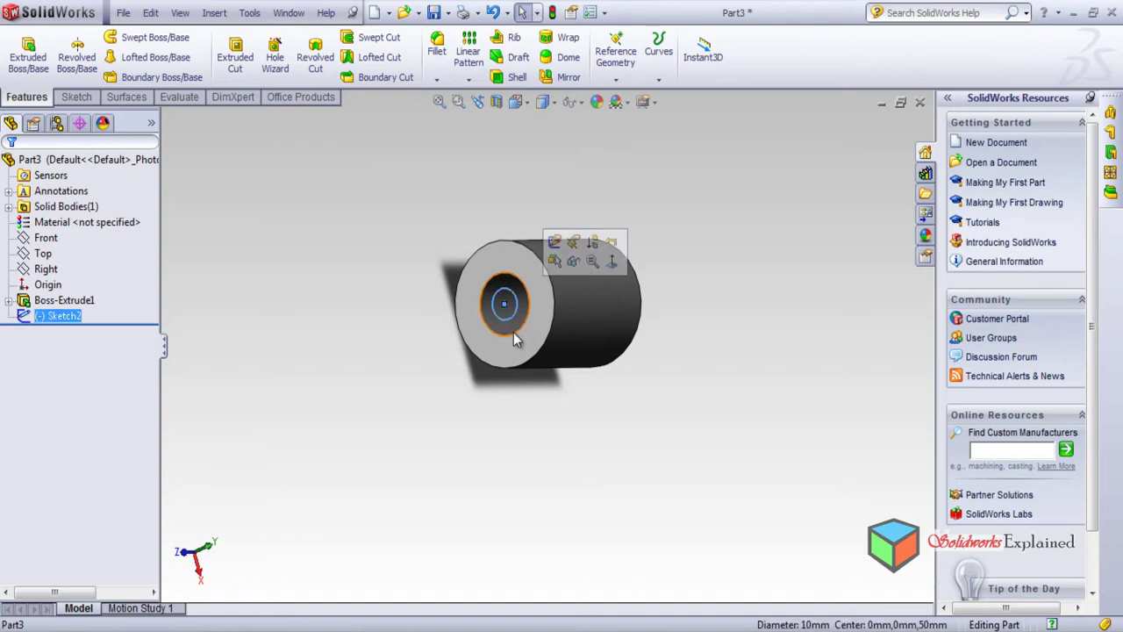
{"action": "key", "text": "Delete"}
{"action": "key", "text": "Return"}
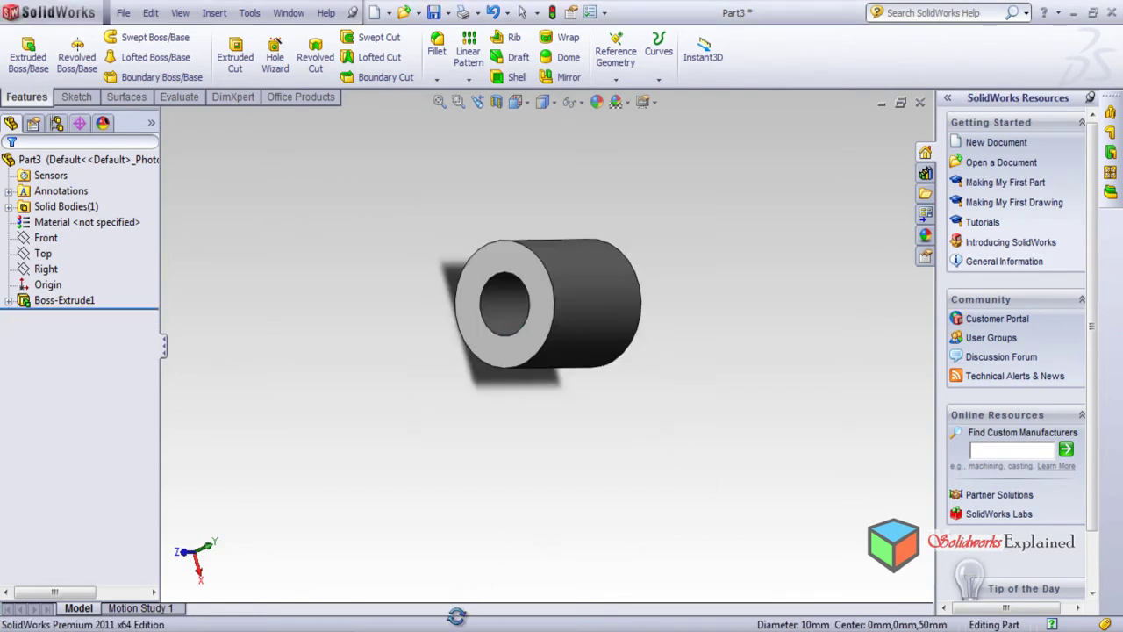
Set the blind depth of Part3's remaining hollow cylinder, Boss-Extrude1, to 150 mm.
{"action": "left_click", "coordinate": [63, 301]}
{"action": "right_click", "coordinate": [61, 303]}
{"action": "left_click", "coordinate": [67, 257]}
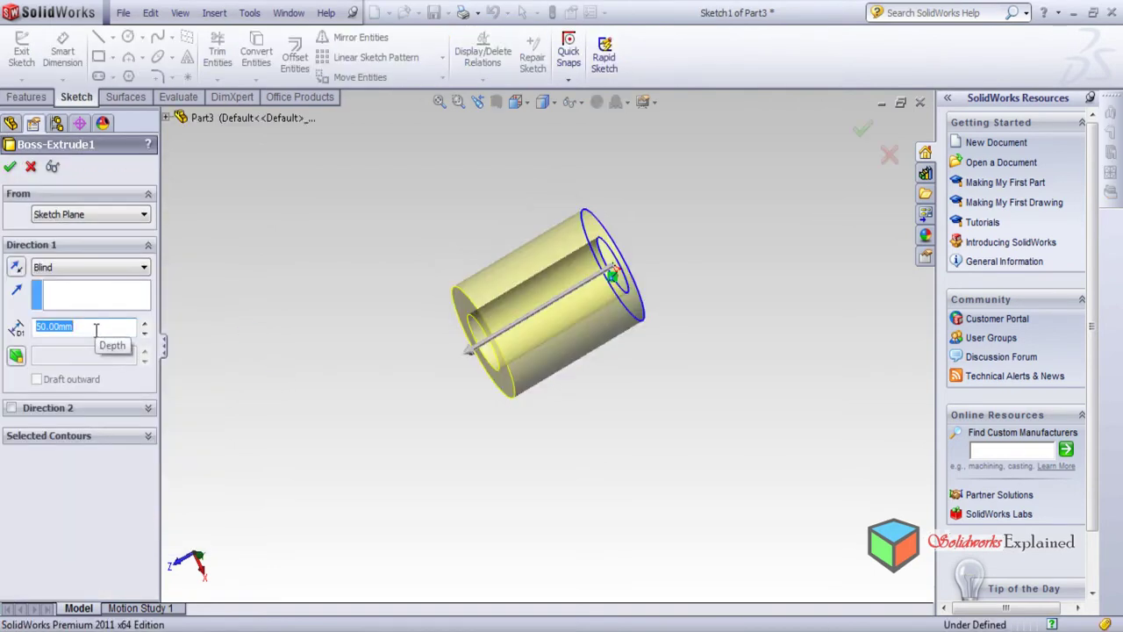
{"action": "key", "text": "Return"}
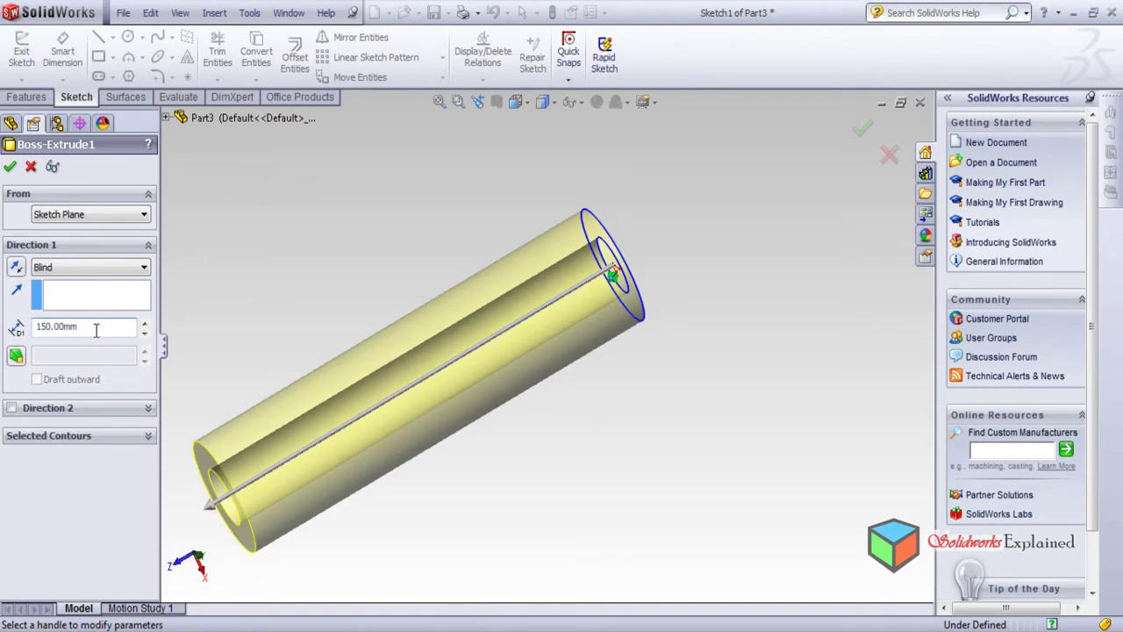
{"action": "left_click", "coordinate": [9, 168]}
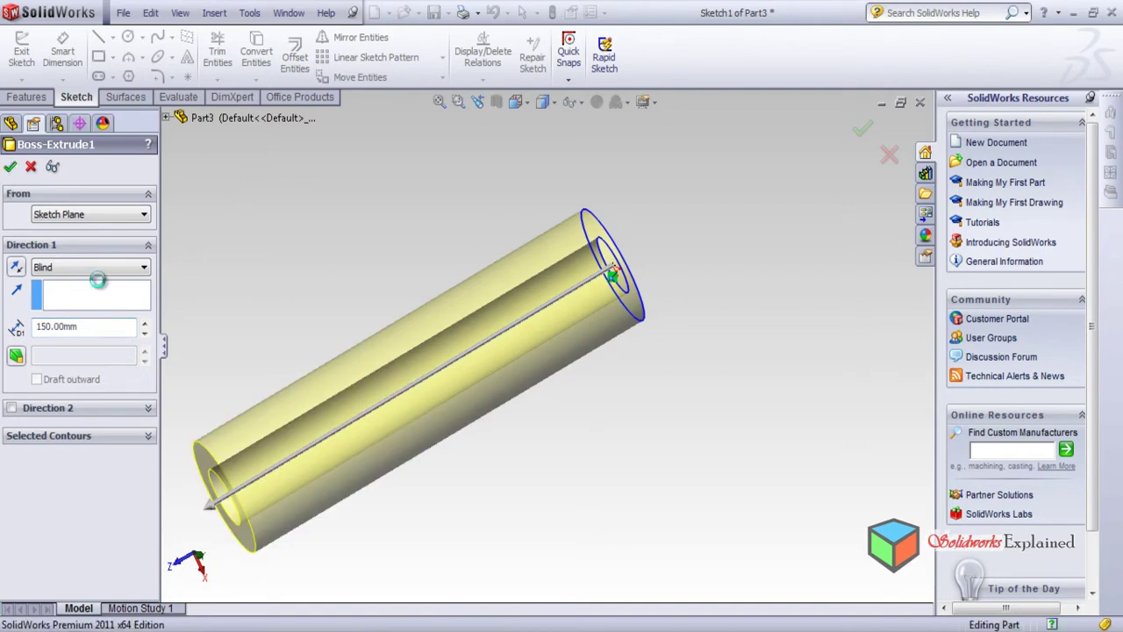
Start a sketch on the cylinder's end face at the origin and convert its 40 mm outer edge into a sketch circle.
{"action": "middle_click_drag", "start_coordinate": [488, 516], "coordinate": [339, 472]}
{"action": "left_click", "coordinate": [350, 454]}
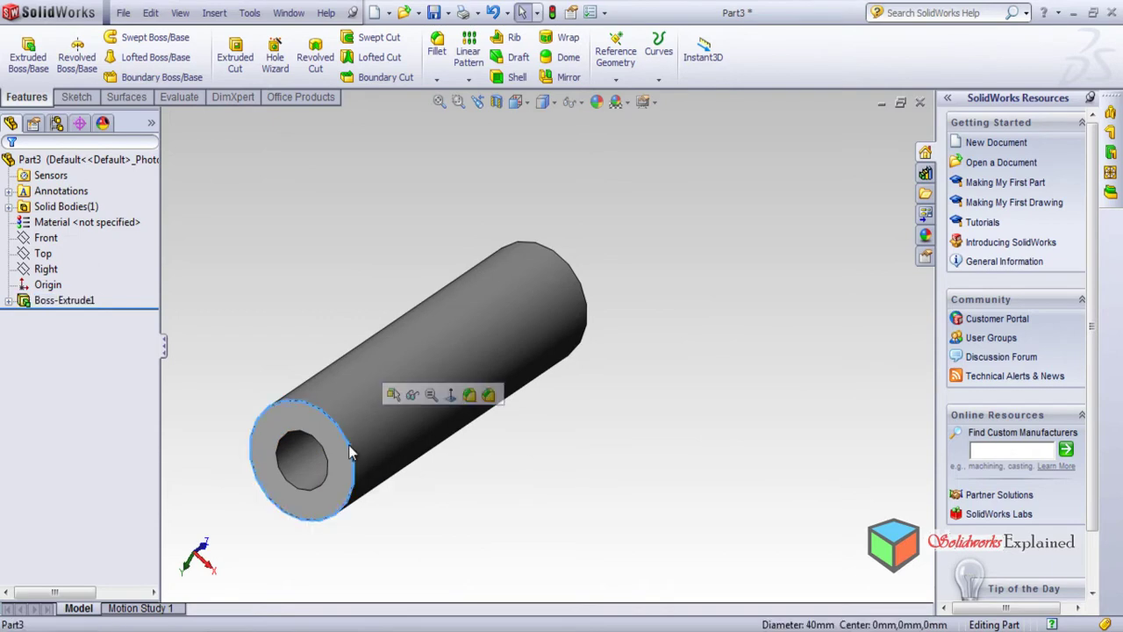
{"action": "left_click", "coordinate": [513, 283]}
{"action": "left_click", "coordinate": [228, 226]}
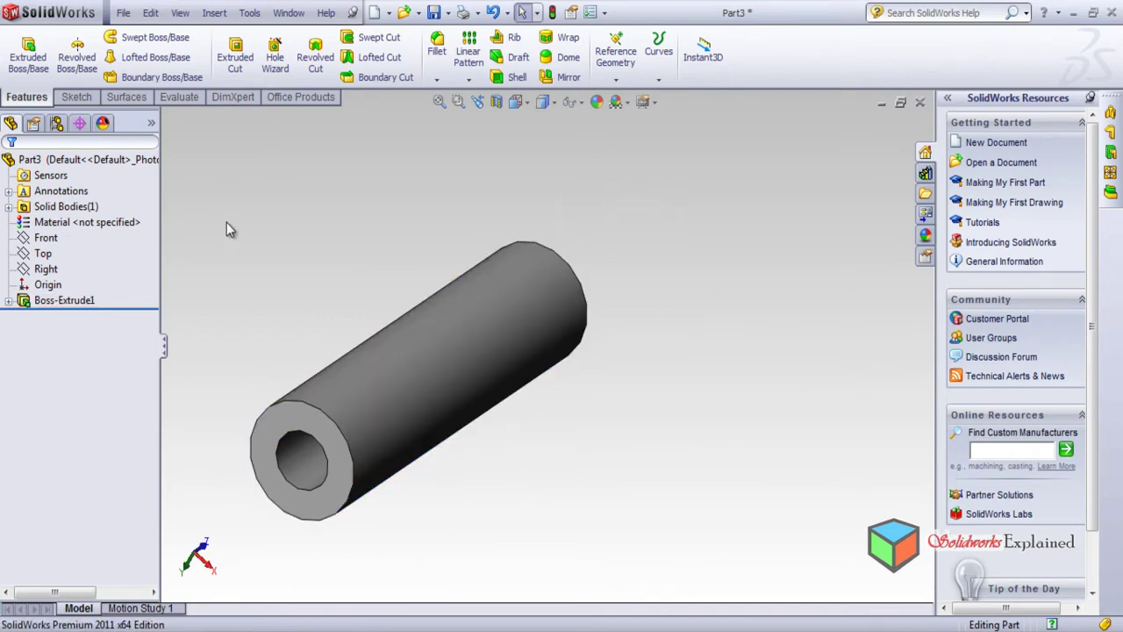
{"action": "left_click", "coordinate": [75, 96]}
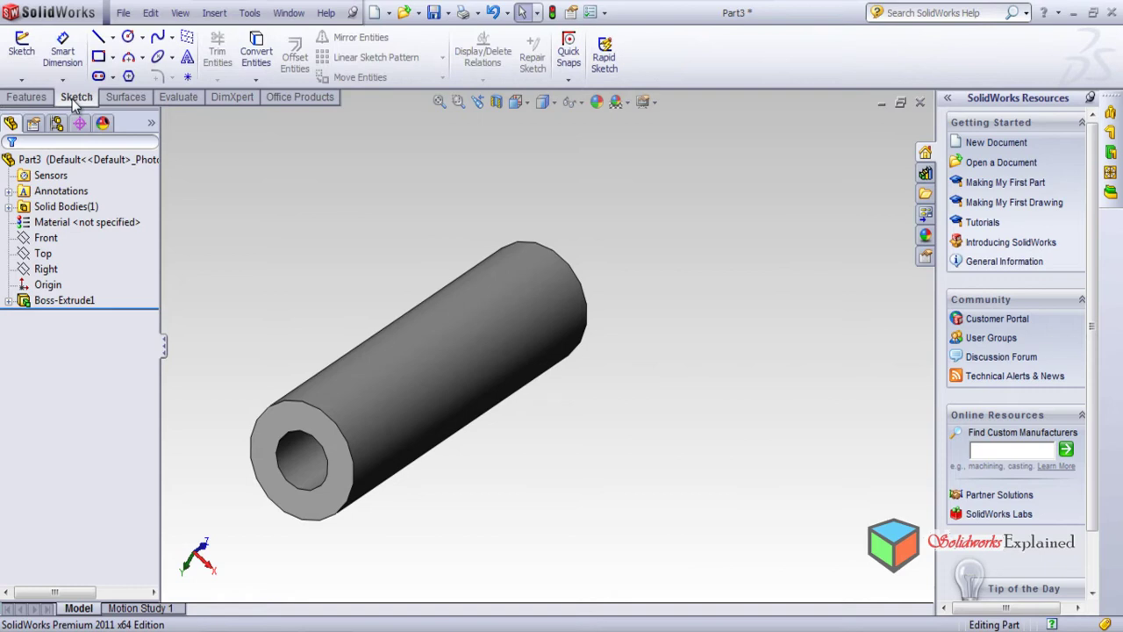
{"action": "left_click", "coordinate": [21, 48]}
{"action": "left_click", "coordinate": [349, 451]}
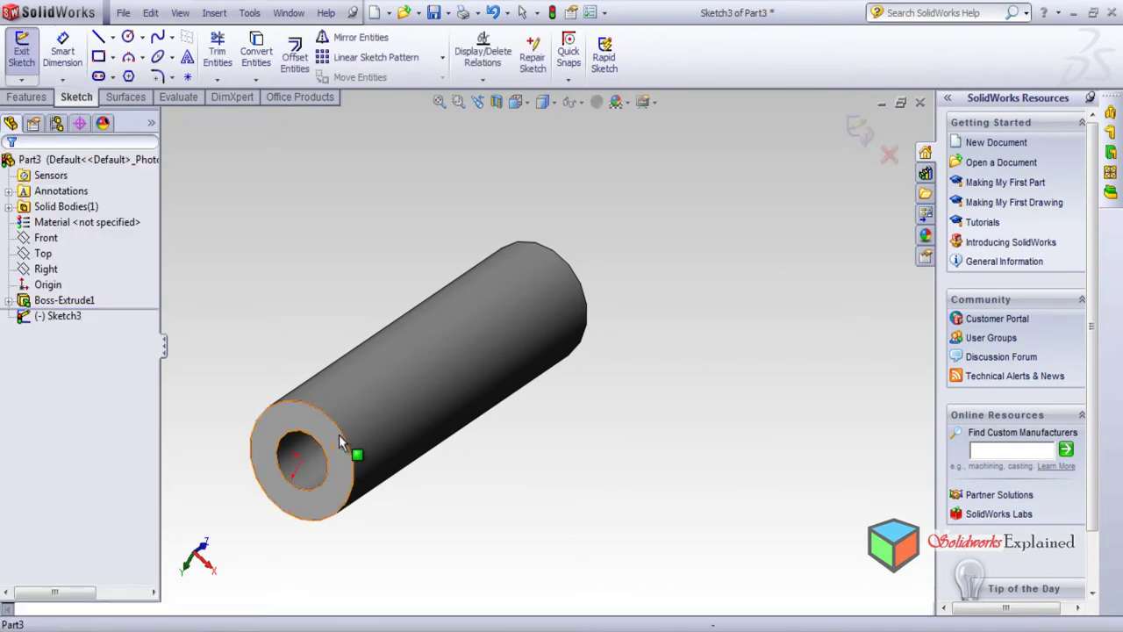
{"action": "left_click", "coordinate": [346, 441]}
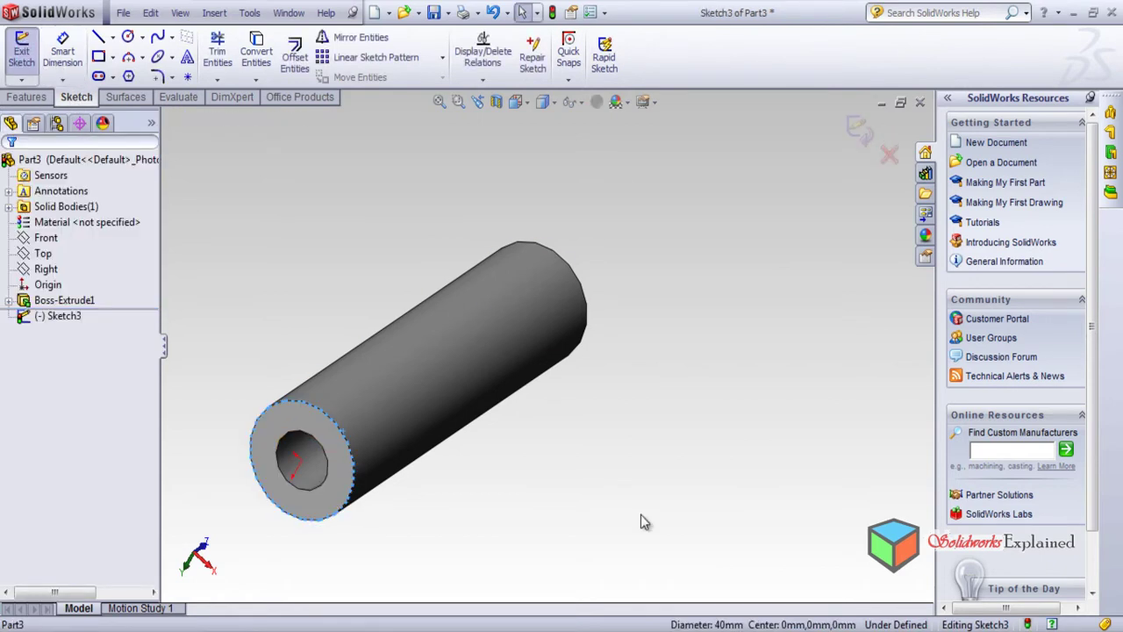
{"action": "left_click", "coordinate": [256, 51]}
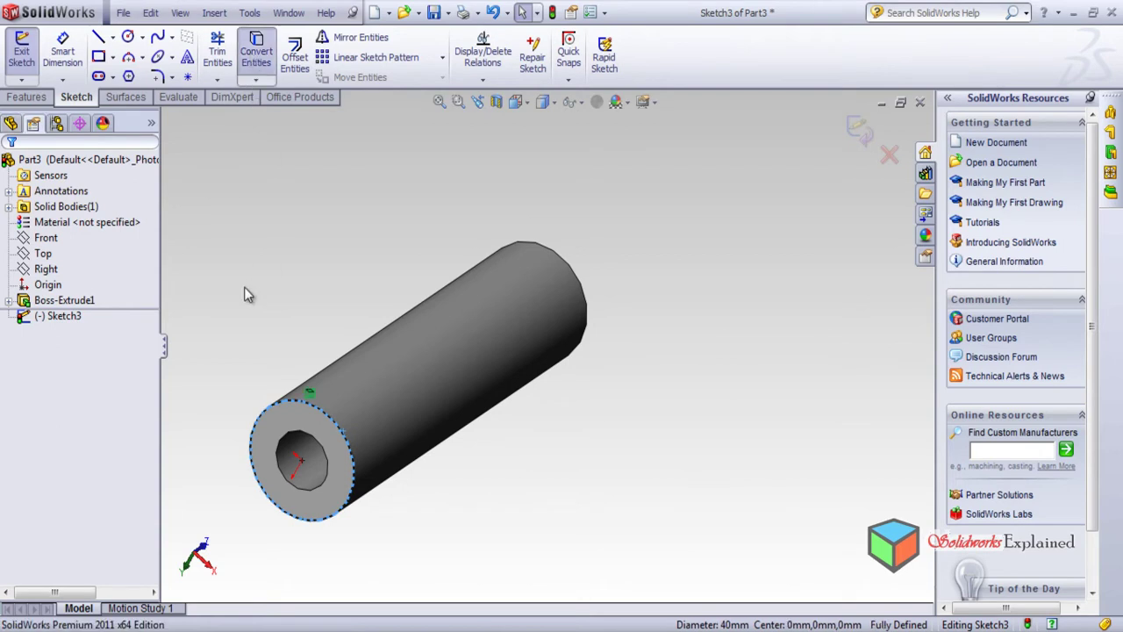
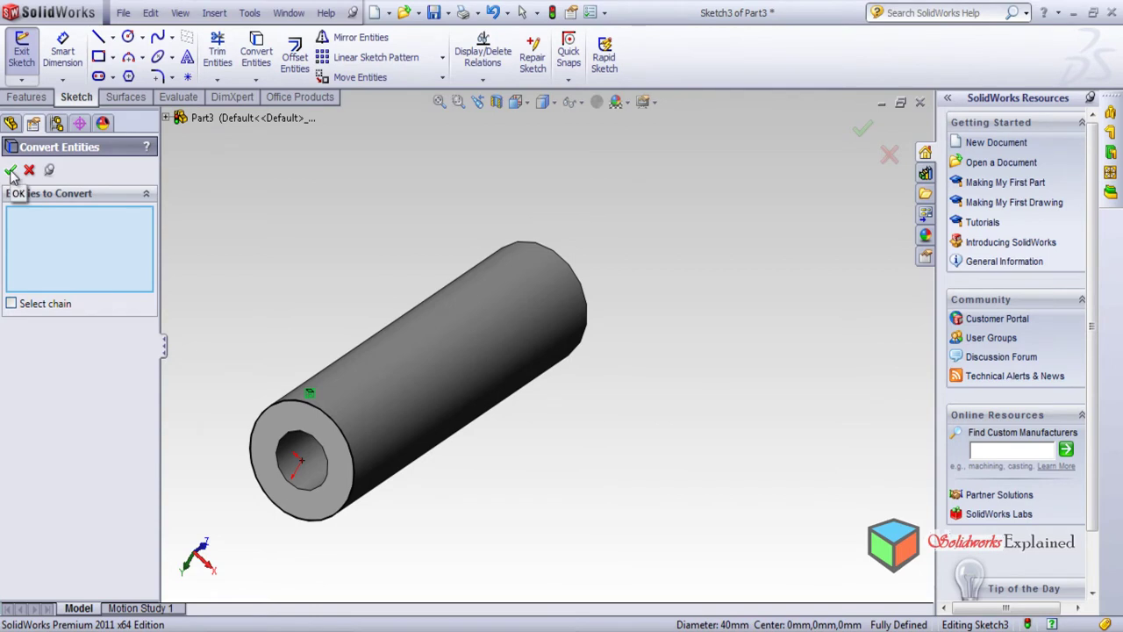
{"action": "left_click", "coordinate": [27, 96]}
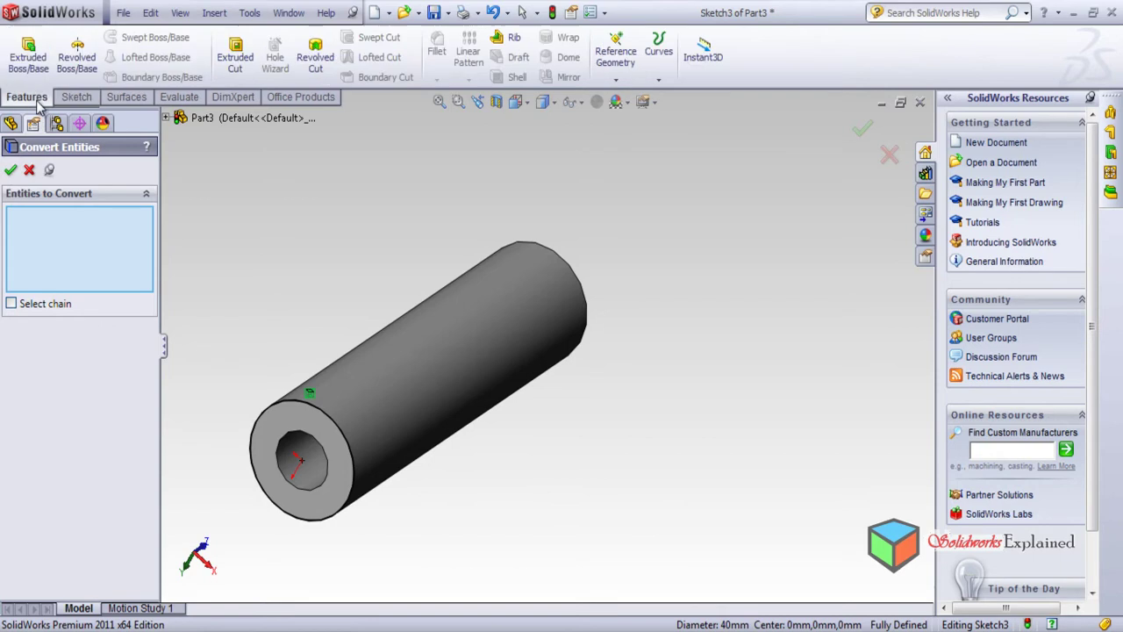
{"action": "left_click", "coordinate": [29, 60]}
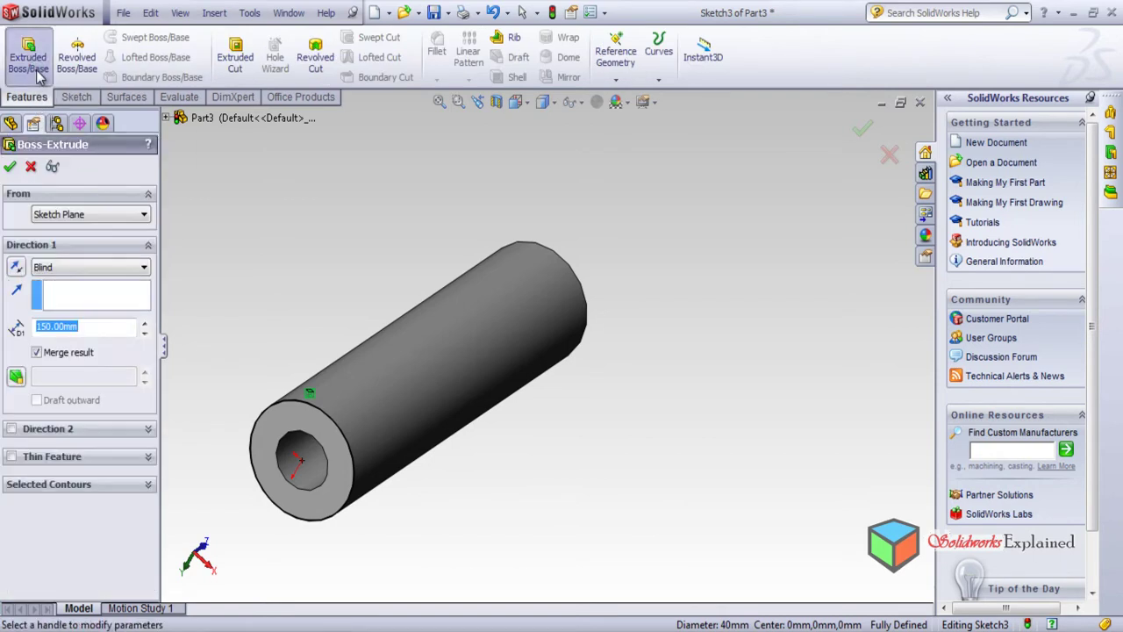
{"action": "scroll", "coordinate": [417, 484], "scroll_direction": "up", "scroll_amount": 5}
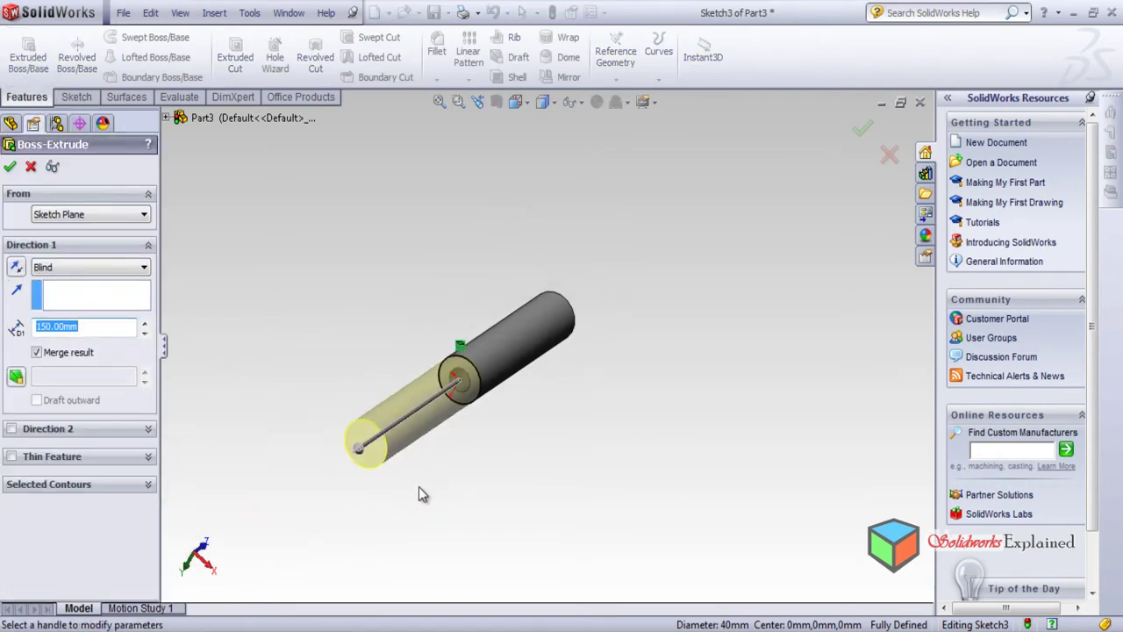
{"action": "mouse_move", "coordinate": [414, 482]}
{"action": "middle_mouse_down"}
{"action": "mouse_move", "coordinate": [409, 462]}
{"action": "mouse_move", "coordinate": [414, 484]}
{"action": "middle_mouse_up"}
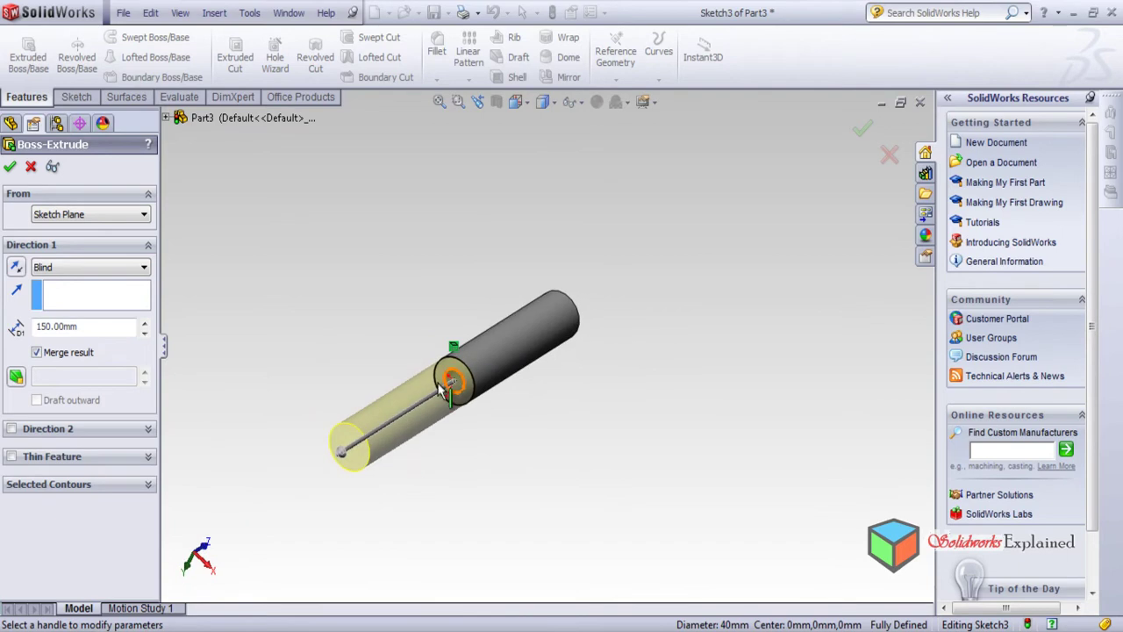
{"action": "left_click", "coordinate": [10, 166]}
{"action": "scroll", "coordinate": [482, 417], "scroll_direction": "down", "scroll_amount": 5}
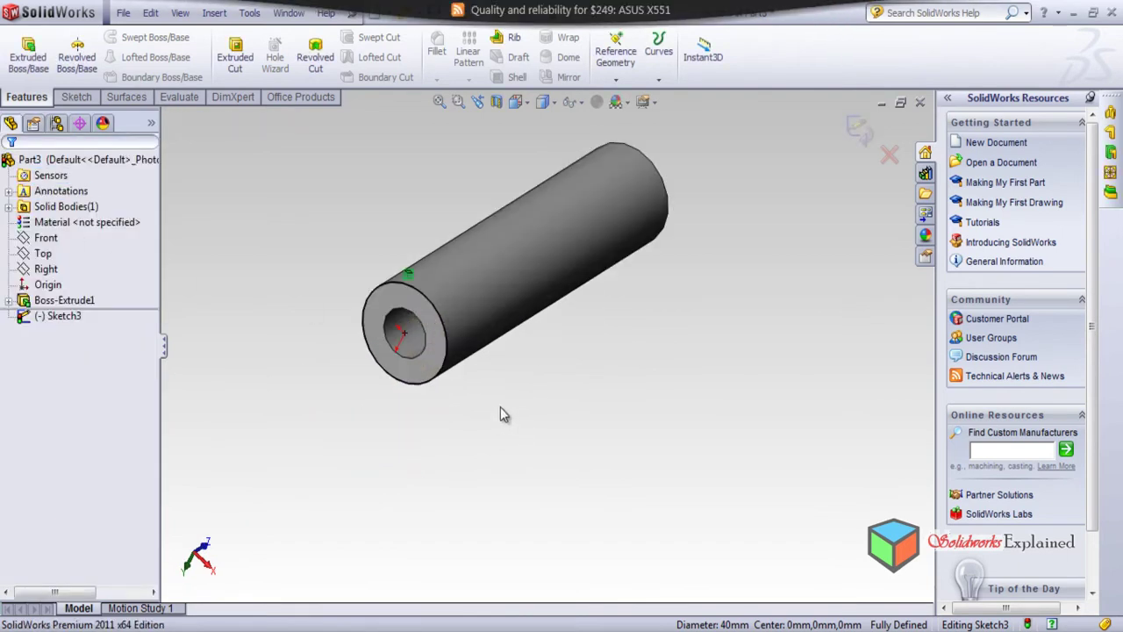
Sketch a circle of radius 30 mm centred on the origin, around the converted edge of the cylinder's end face.
{"action": "left_click", "coordinate": [80, 101]}
{"action": "scroll", "coordinate": [589, 385], "scroll_direction": "down", "scroll_amount": 2}
{"action": "scroll", "coordinate": [586, 363], "scroll_direction": "up", "scroll_amount": 4}
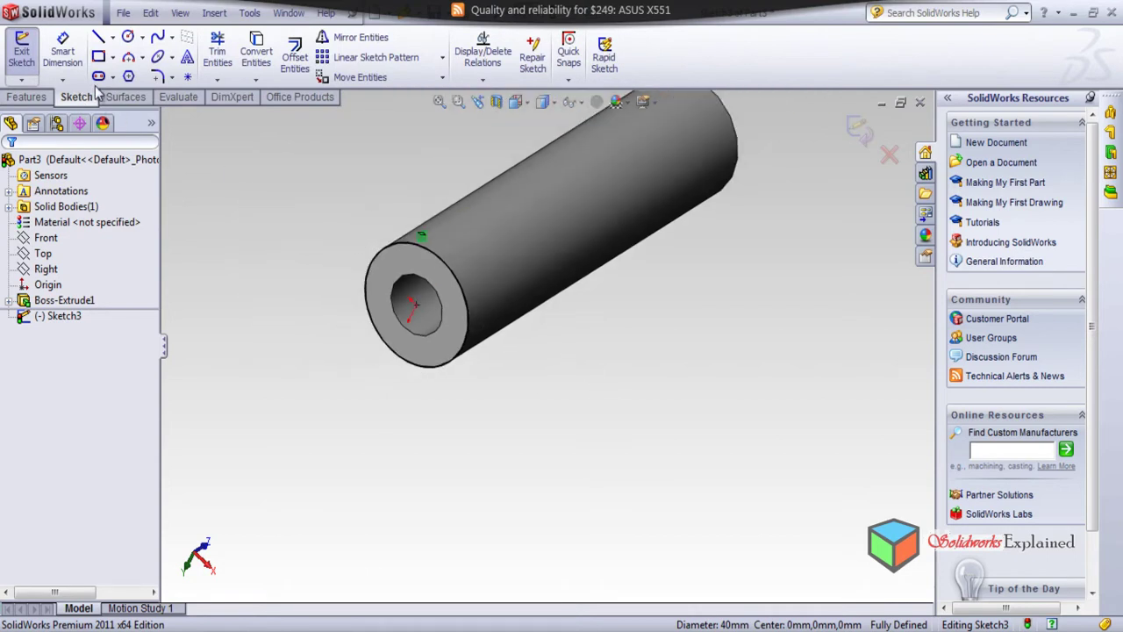
{"action": "left_click", "coordinate": [128, 37]}
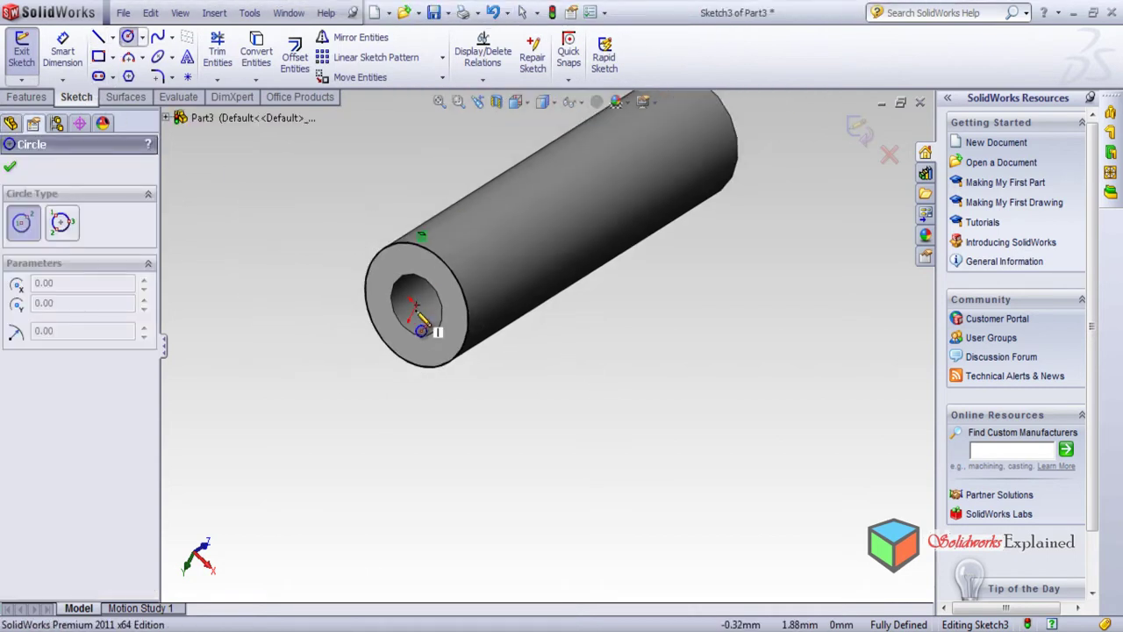
{"action": "left_click", "coordinate": [412, 305]}
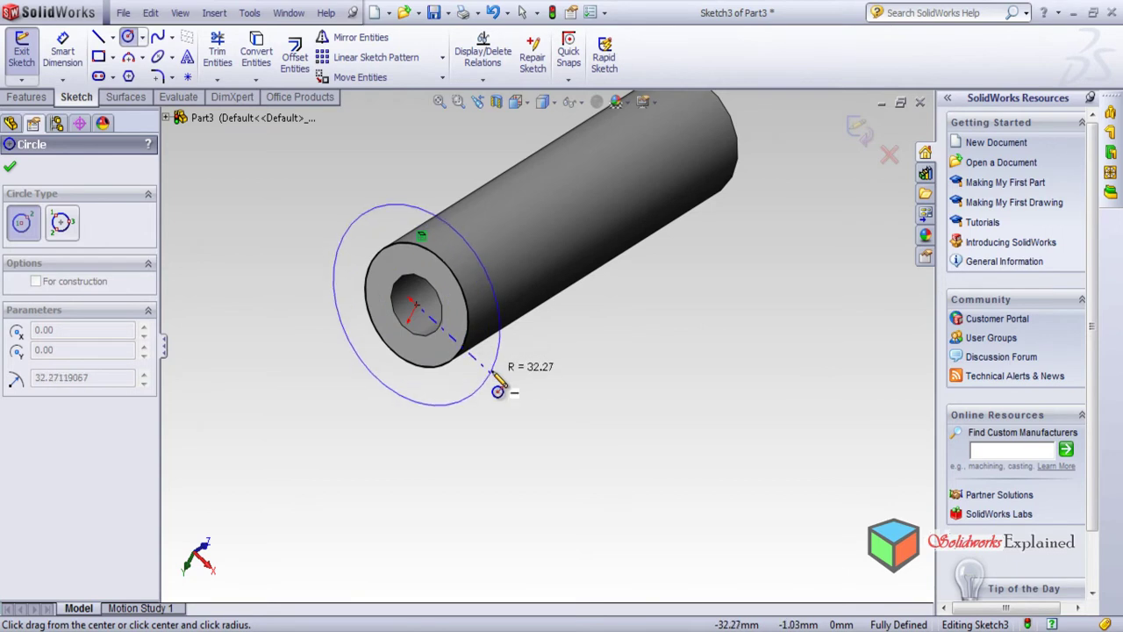
{"action": "left_click", "coordinate": [489, 372]}
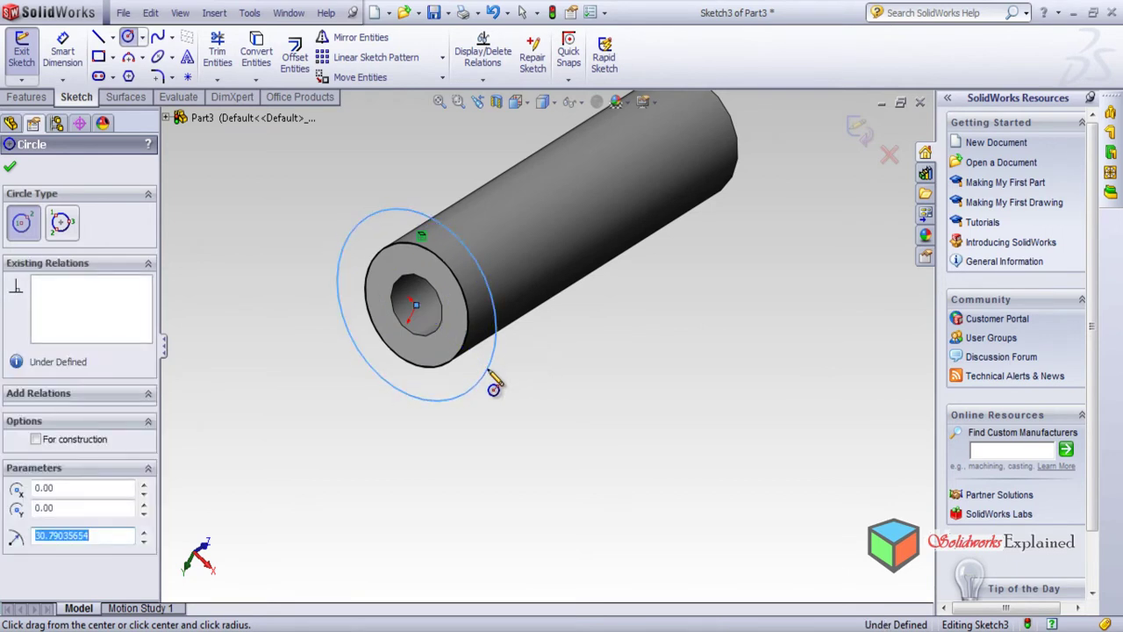
{"action": "type", "text": "30"}
{"action": "key", "text": "Return"}
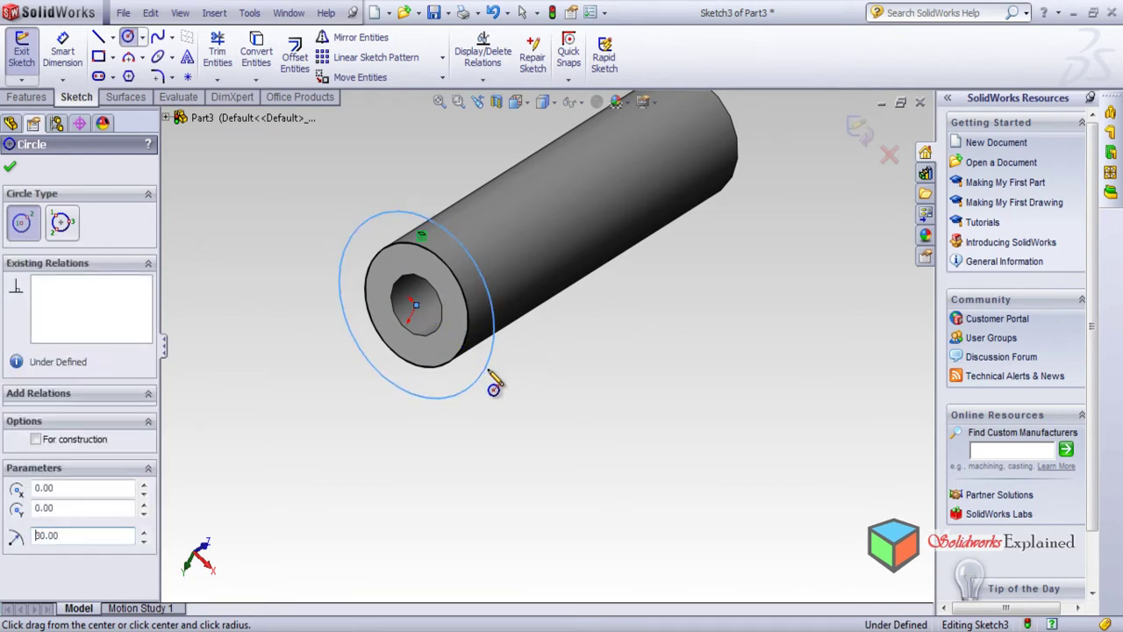
Extrude the ring between the two circles 30 mm blind, with the direction reversed back over the cylinder, forming a collar.
{"action": "left_click", "coordinate": [28, 96]}
{"action": "left_click", "coordinate": [29, 60]}
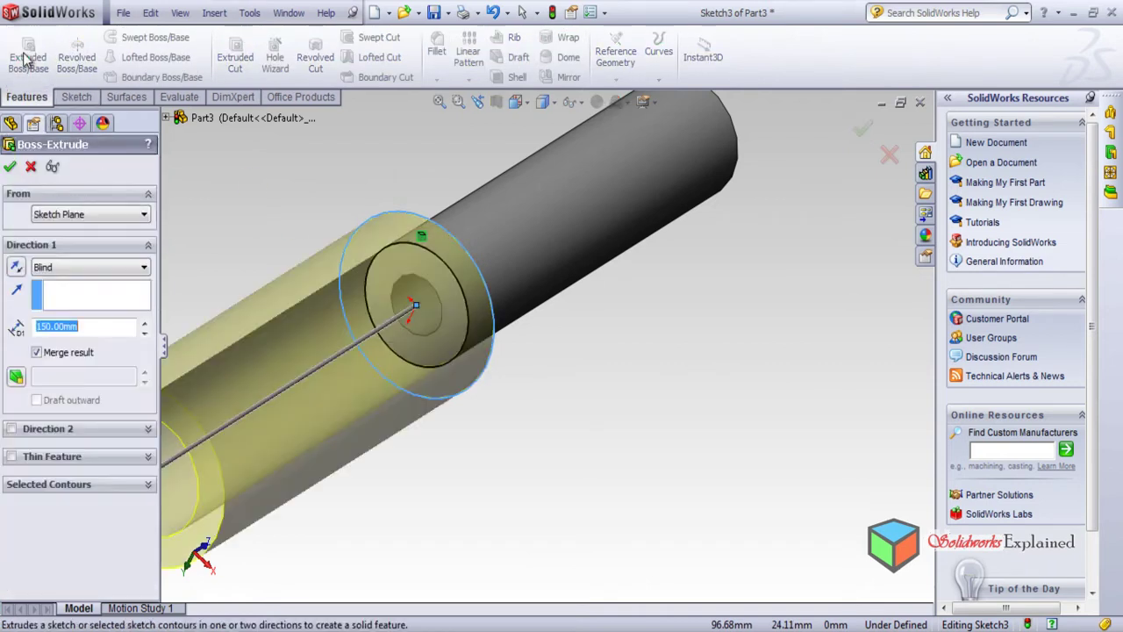
{"action": "left_click", "coordinate": [15, 268]}
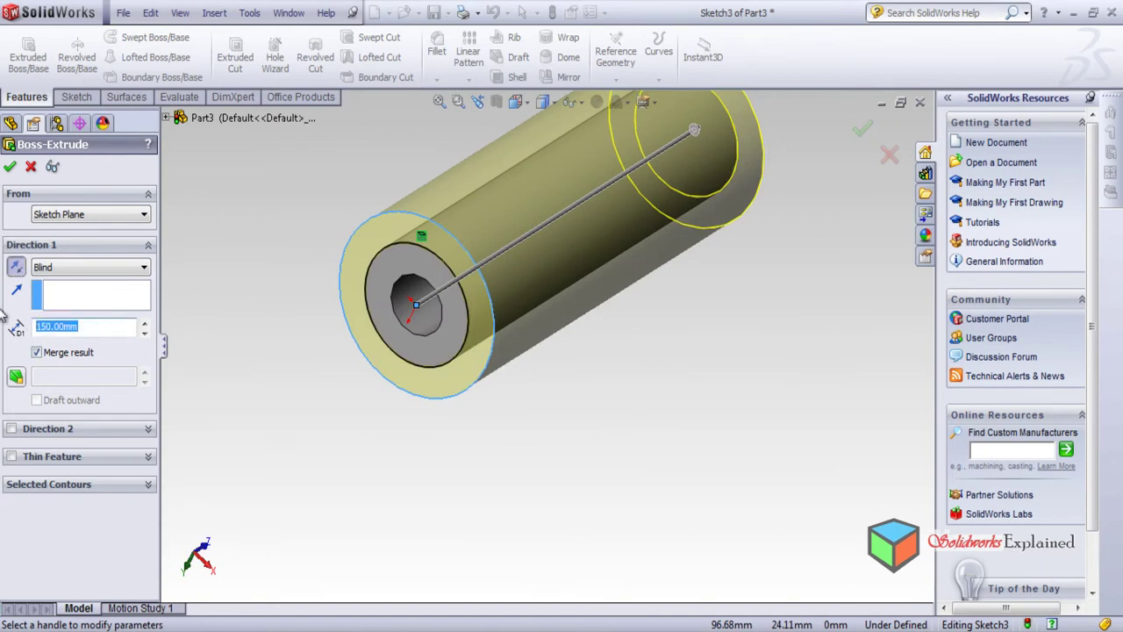
{"action": "type", "text": "50"}
{"action": "key", "text": "Return"}
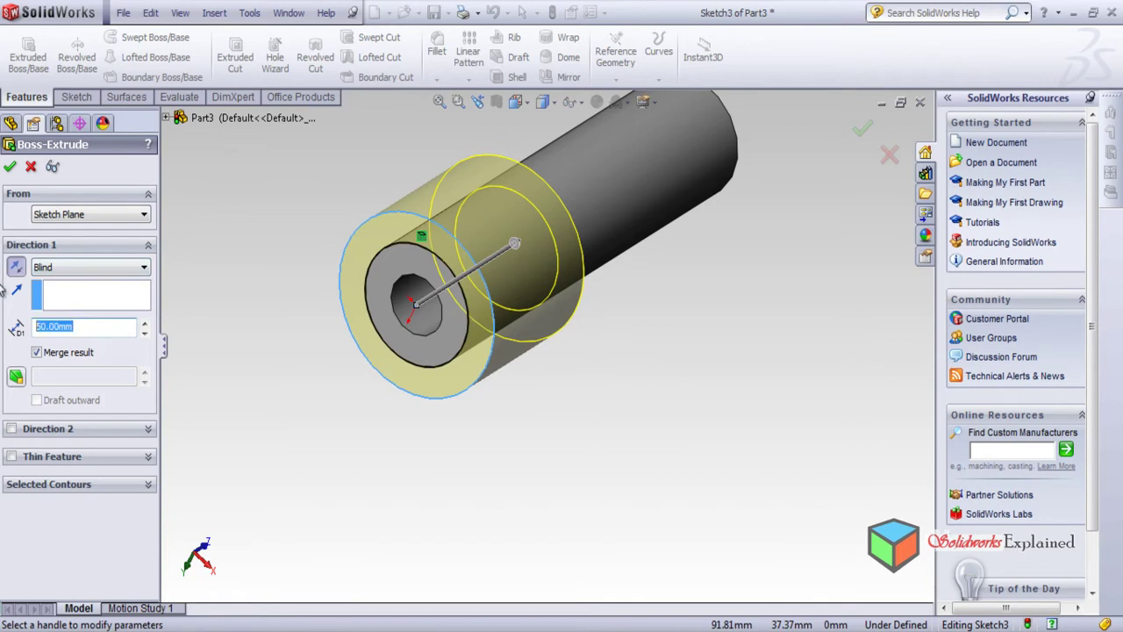
{"action": "key", "text": "Return"}
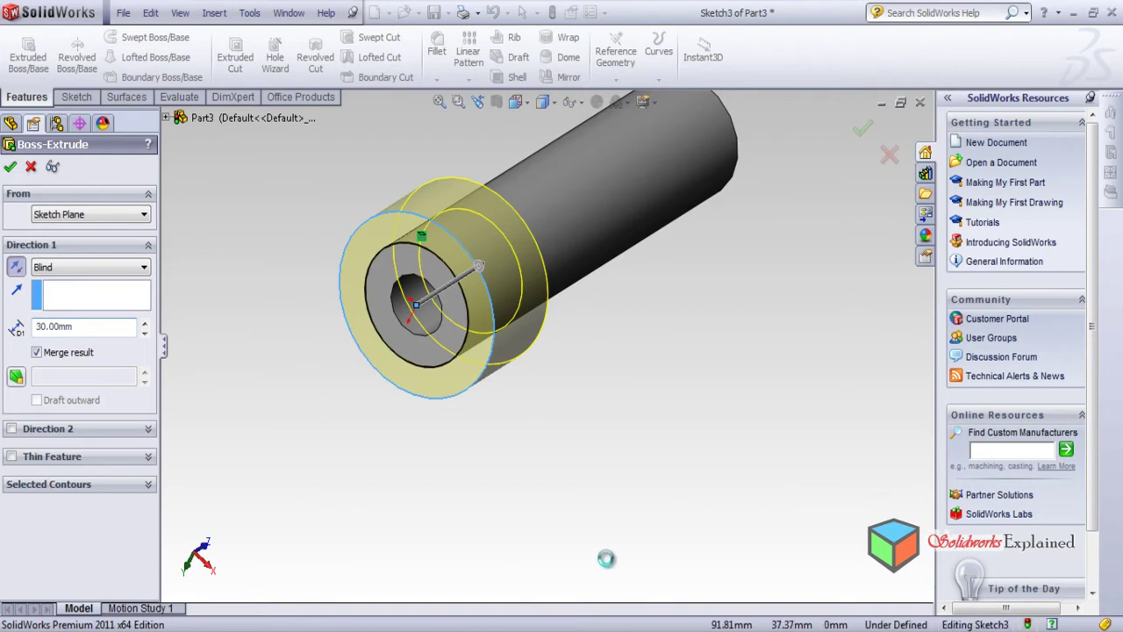
{"action": "key", "text": "Return"}
{"action": "middle_click_drag", "start_coordinate": [590, 403], "coordinate": [553, 369]}
Switch to the Assem5 assembly, rebuild it with the changed Part3, and dismiss the error report.
{"action": "right_click", "coordinate": [242, 585]}
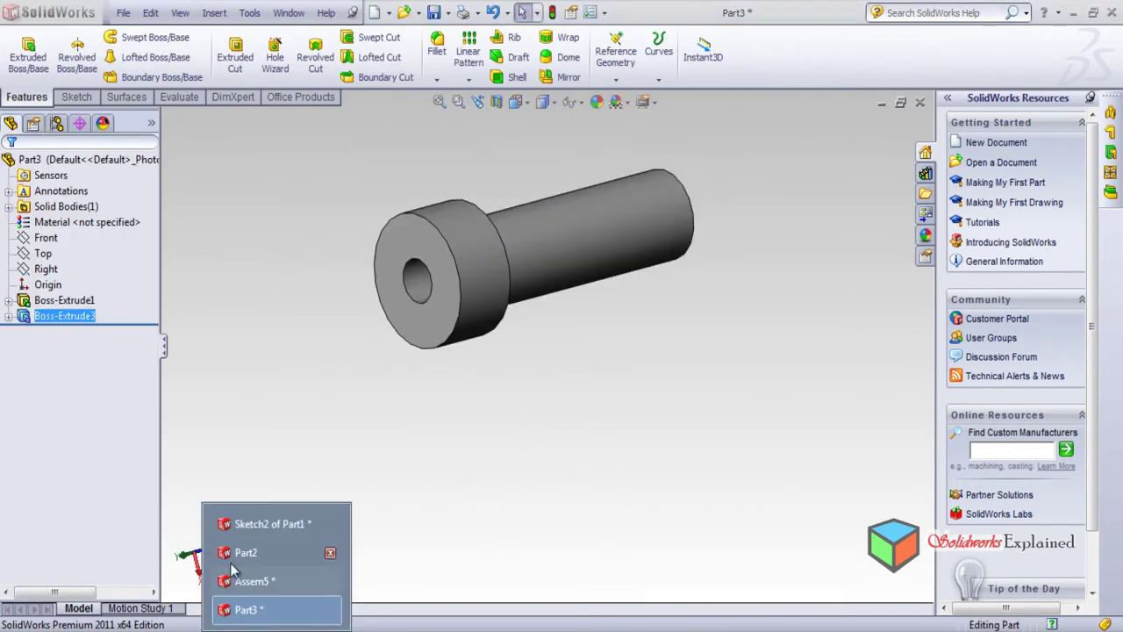
{"action": "left_click", "coordinate": [265, 576]}
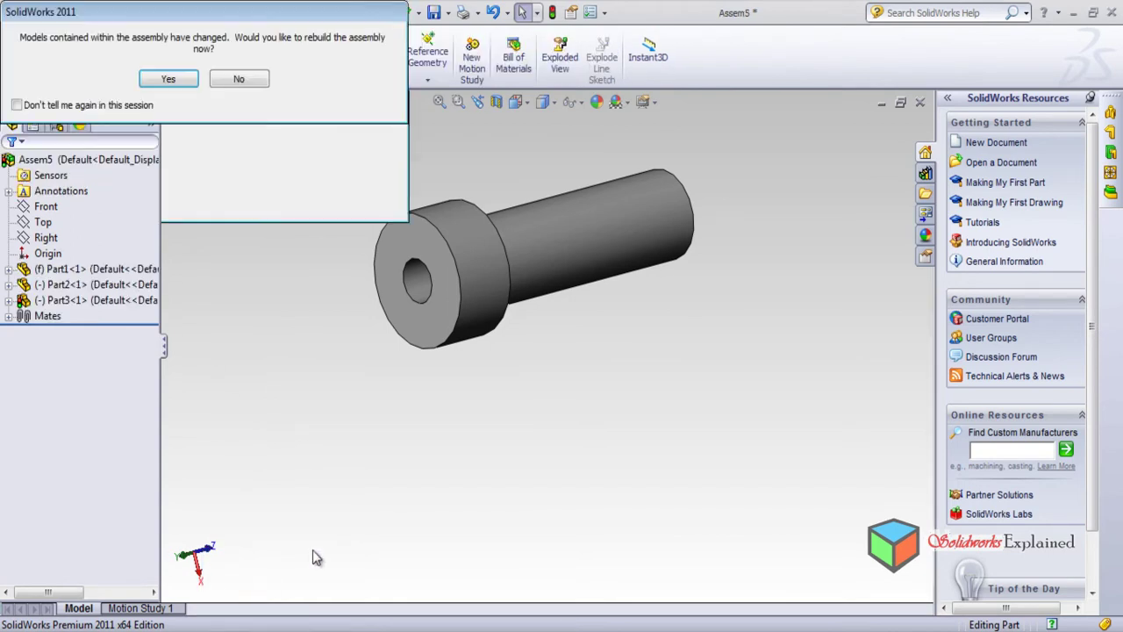
{"action": "left_click", "coordinate": [169, 79]}
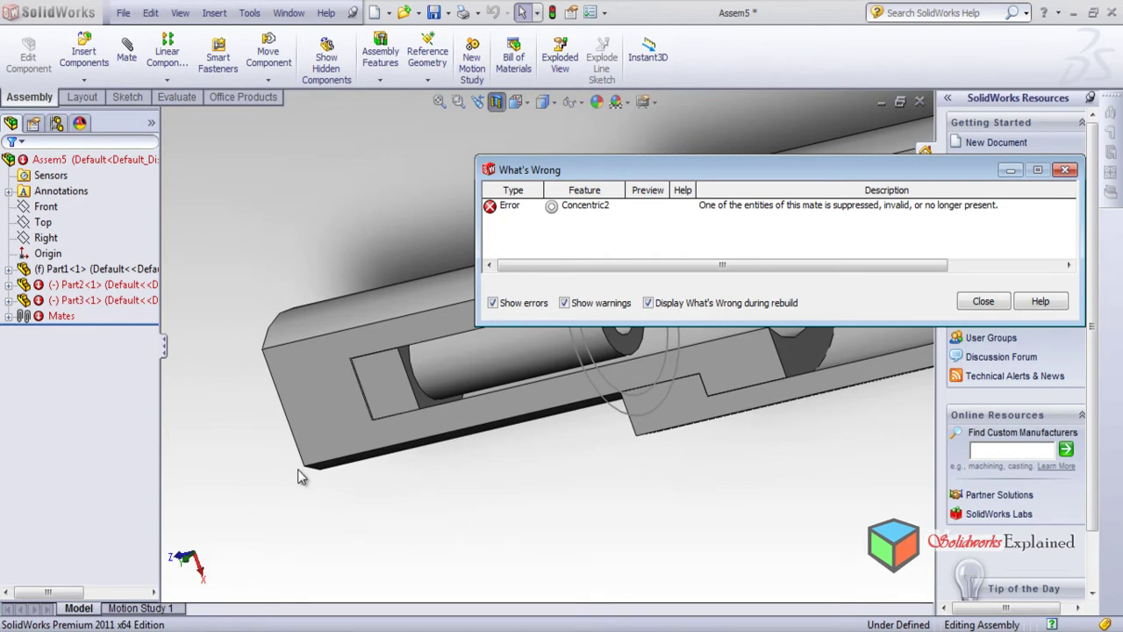
{"action": "middle_click_drag", "start_coordinate": [501, 539], "coordinate": [526, 476]}
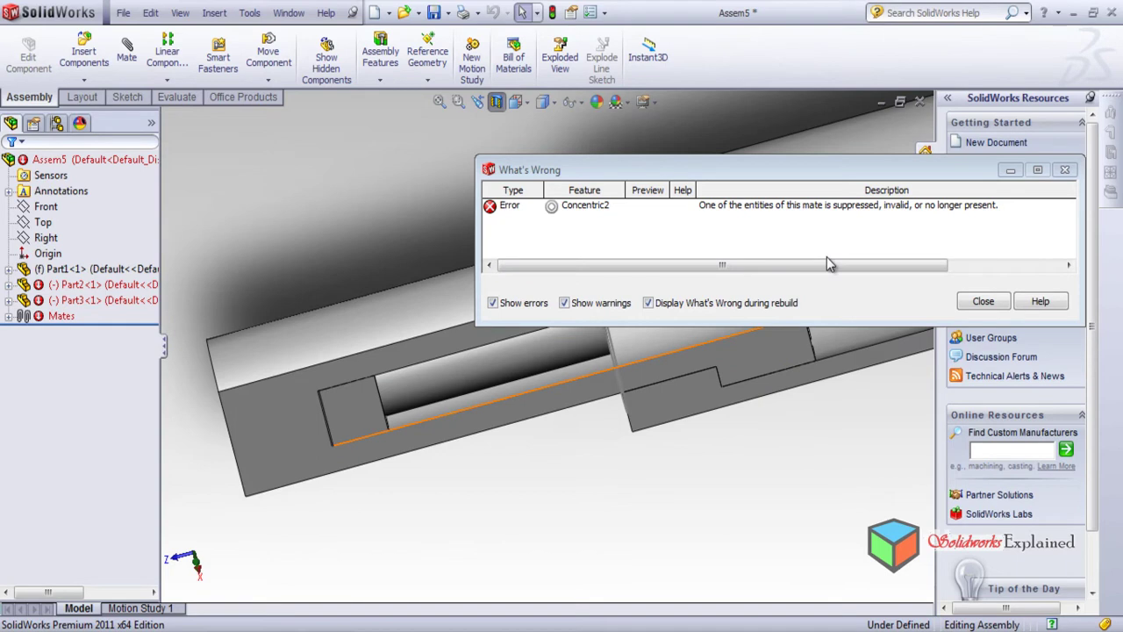
{"action": "left_click", "coordinate": [983, 302]}
Move Part3 outward along the tubes until its collar and part of its shaft stick out beyond Part2's outer end.
{"action": "middle_click_drag", "start_coordinate": [465, 459], "coordinate": [494, 363]}
{"action": "left_click_drag", "start_coordinate": [495, 370], "coordinate": [403, 399]}
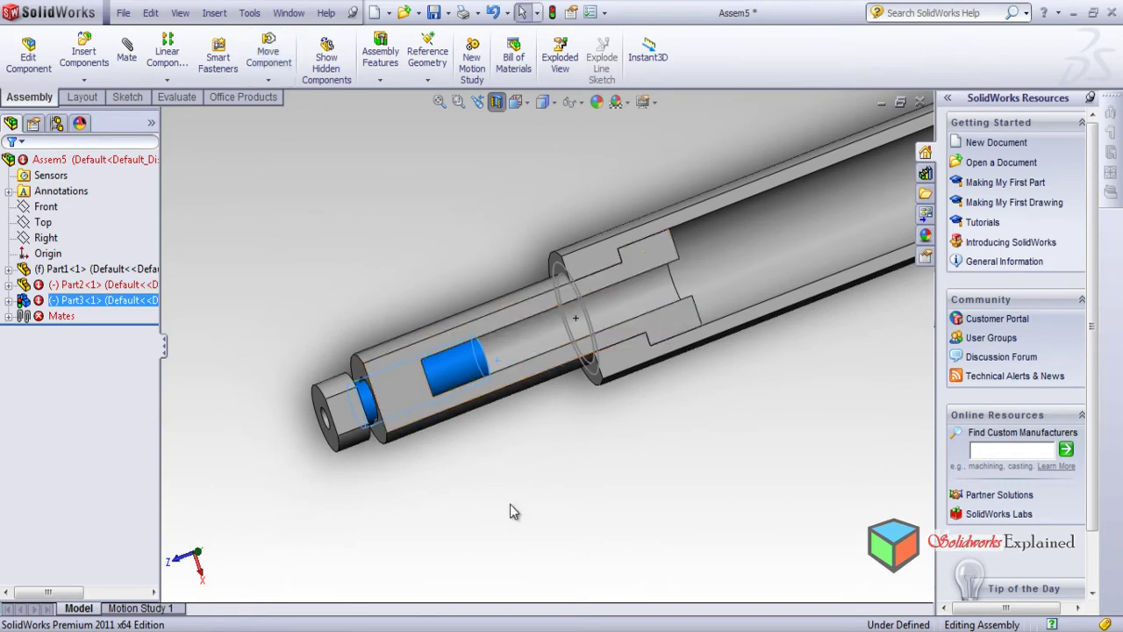
{"action": "middle_click_drag", "start_coordinate": [553, 456], "coordinate": [400, 451]}
{"action": "key", "text": "Escape"}
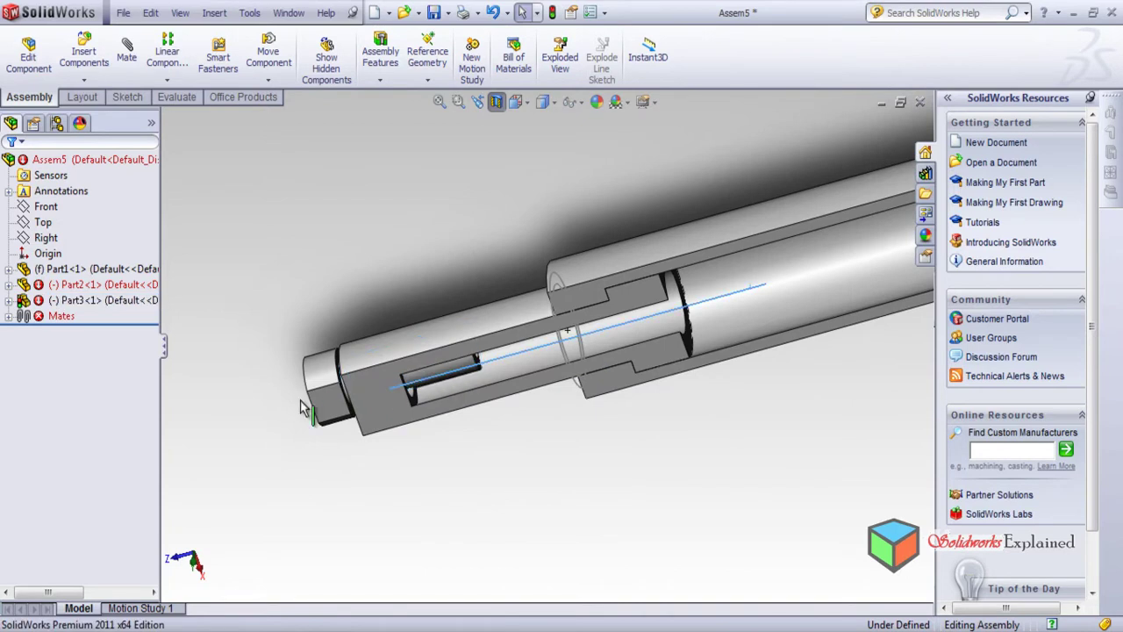
{"action": "scroll", "coordinate": [449, 377], "scroll_direction": "down", "scroll_amount": 2}
{"action": "scroll", "coordinate": [419, 319], "scroll_direction": "down", "scroll_amount": 3}
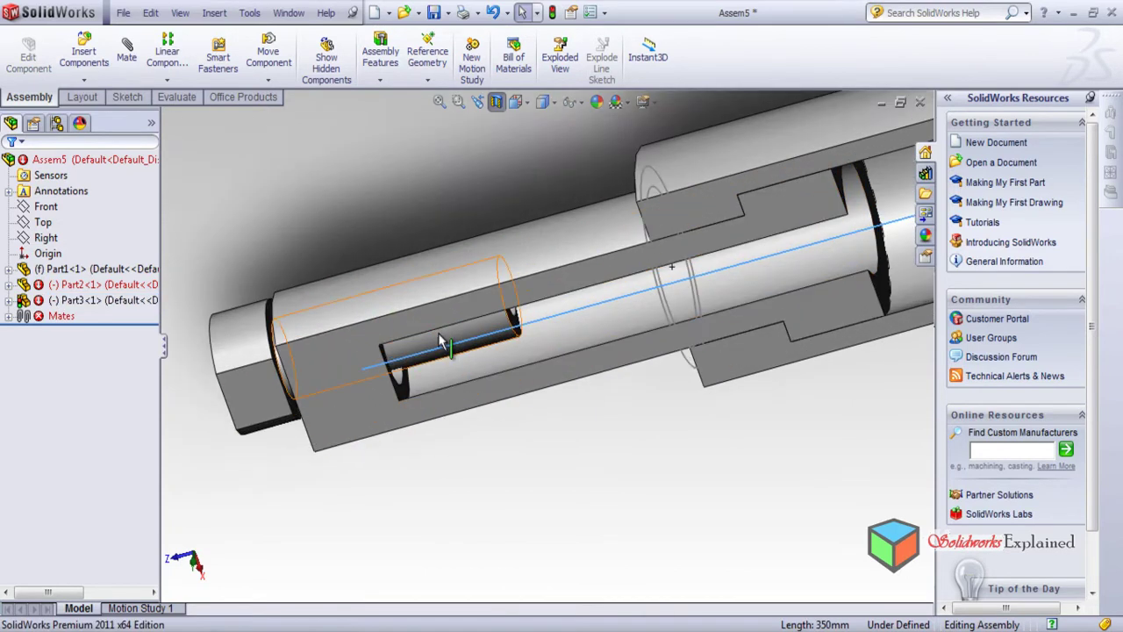
{"action": "left_click_drag", "start_coordinate": [452, 346], "coordinate": [460, 226]}
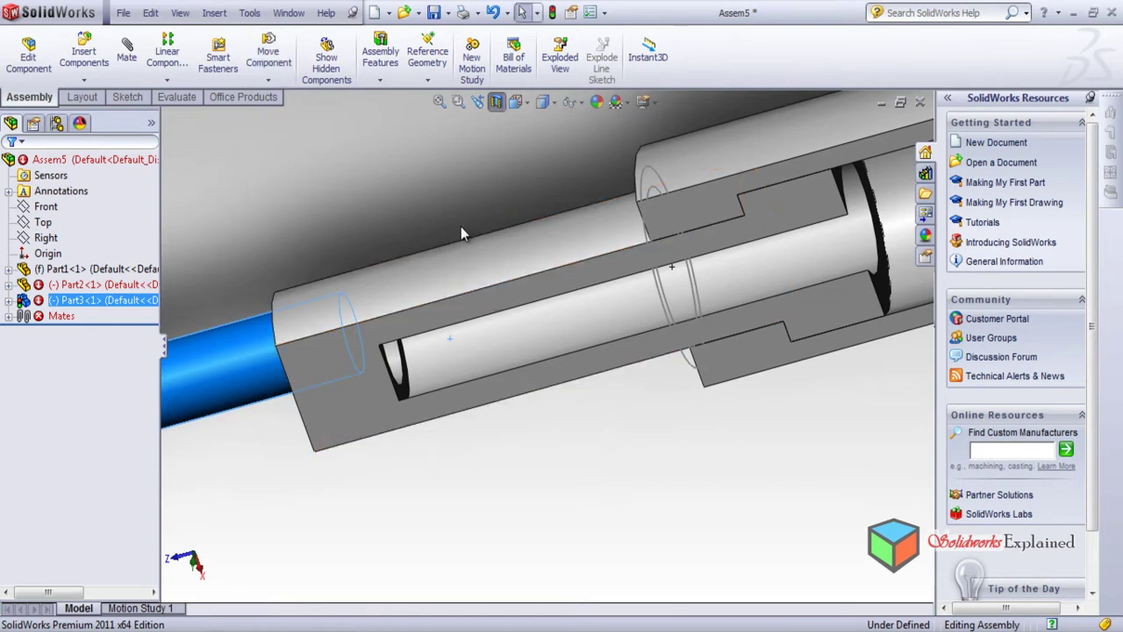
{"action": "left_click", "coordinate": [464, 288]}
{"action": "middle_click_drag", "start_coordinate": [464, 287], "coordinate": [498, 476]}
{"action": "middle_click_drag", "start_coordinate": [419, 434], "coordinate": [424, 461]}
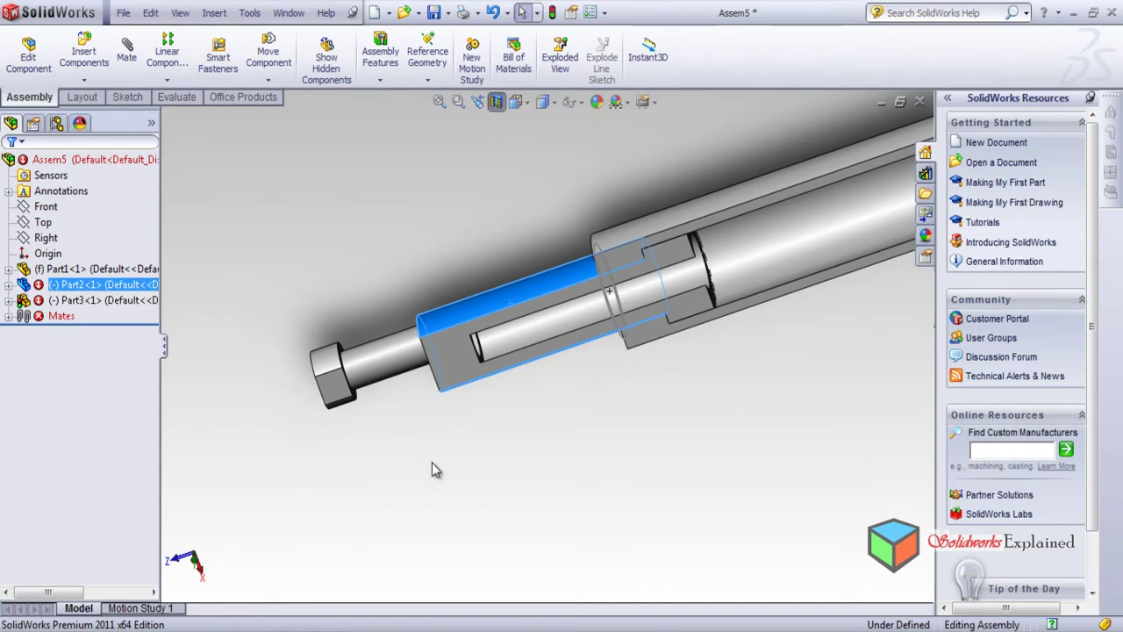
{"action": "left_click", "coordinate": [348, 250]}
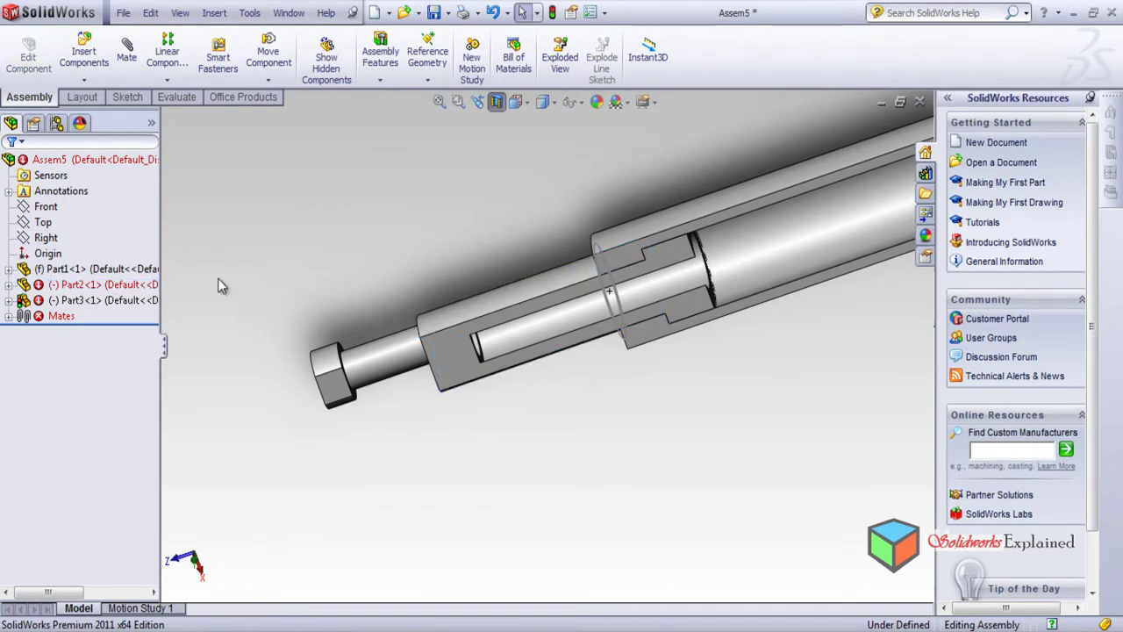
Add a concentric mate between Part3's narrow cylindrical face and Part2's outer cylindrical face, with the mate alignment flipped.
{"action": "left_click", "coordinate": [59, 316]}
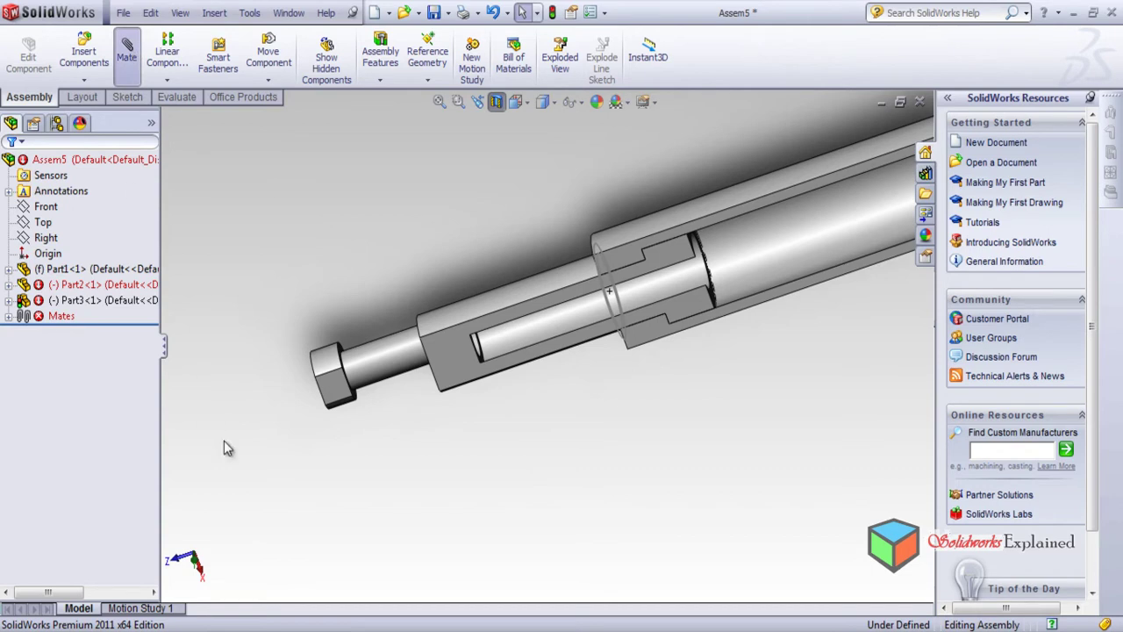
{"action": "left_click", "coordinate": [383, 375]}
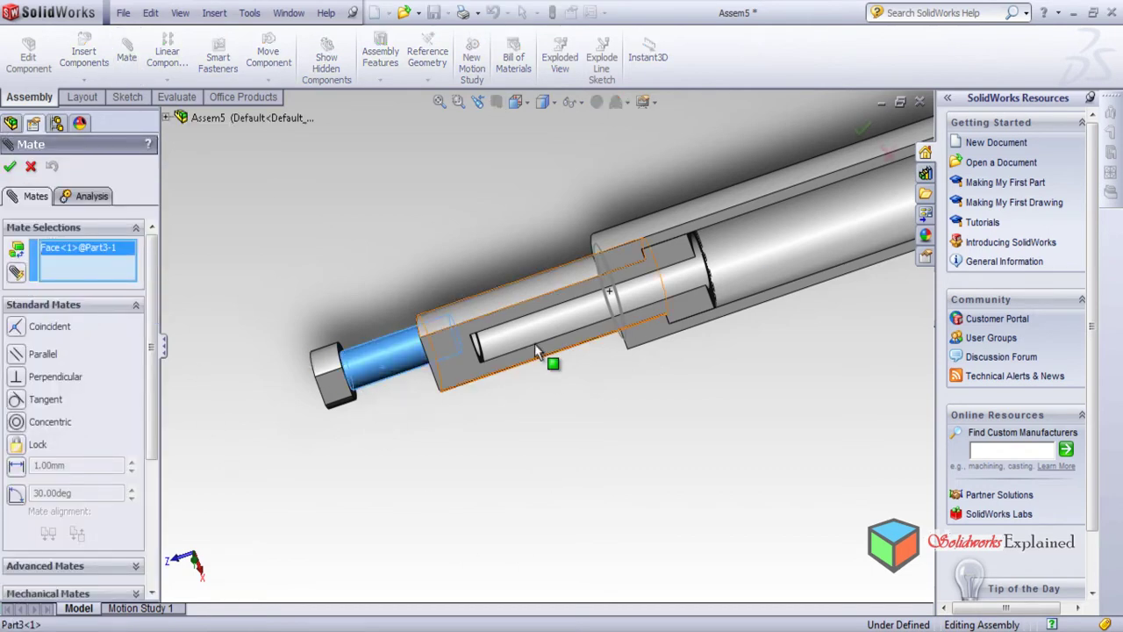
{"action": "left_click", "coordinate": [489, 303]}
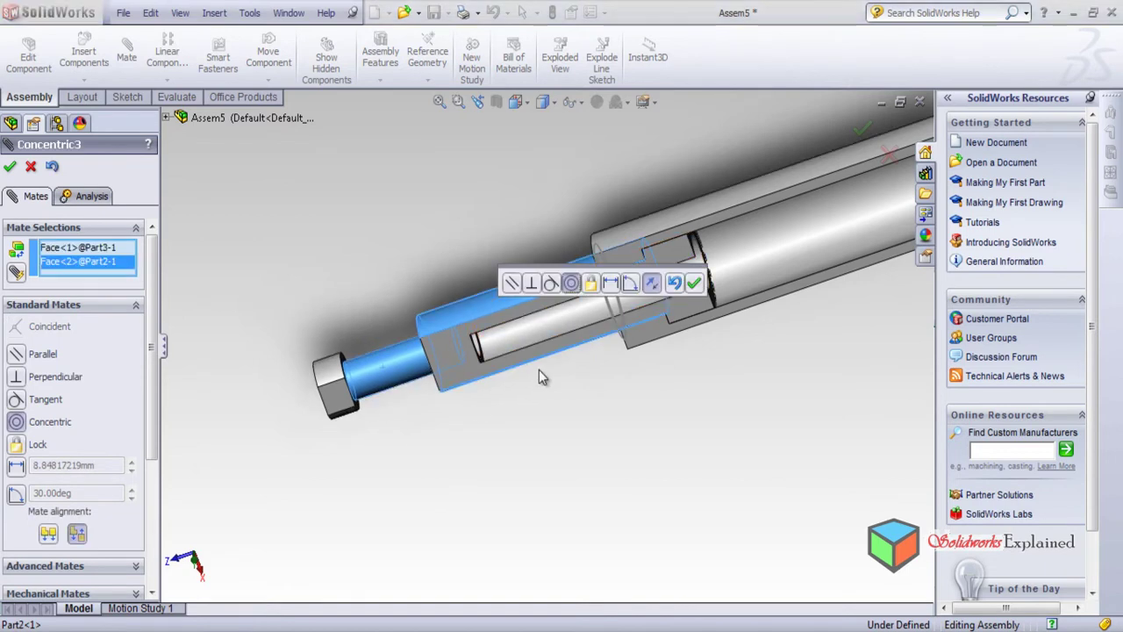
{"action": "left_click", "coordinate": [651, 284]}
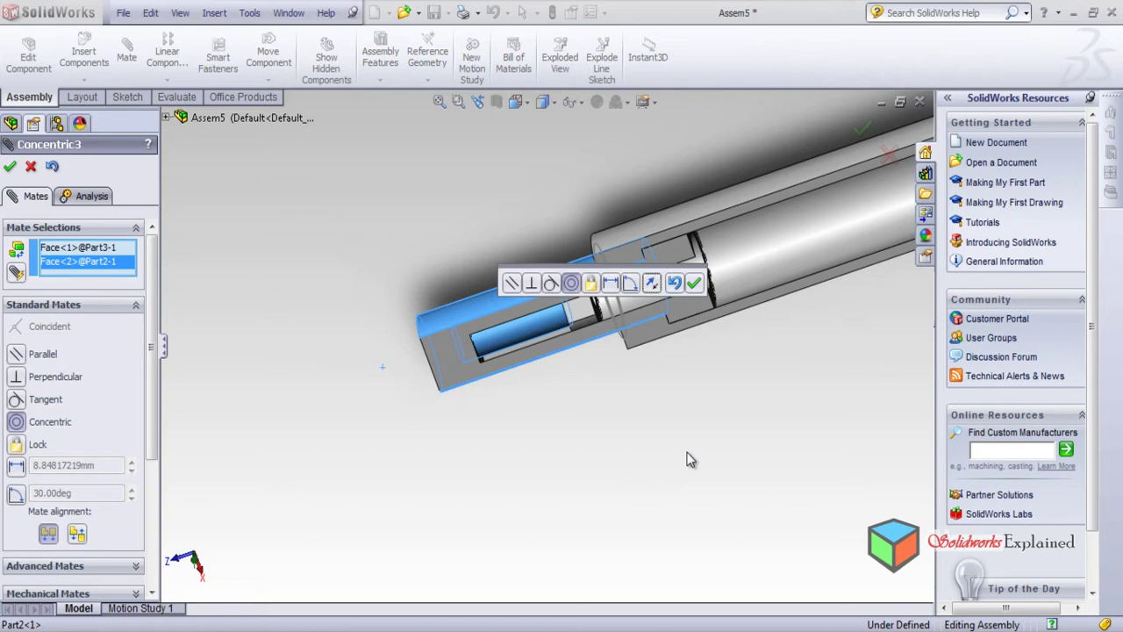
{"action": "left_click", "coordinate": [862, 129]}
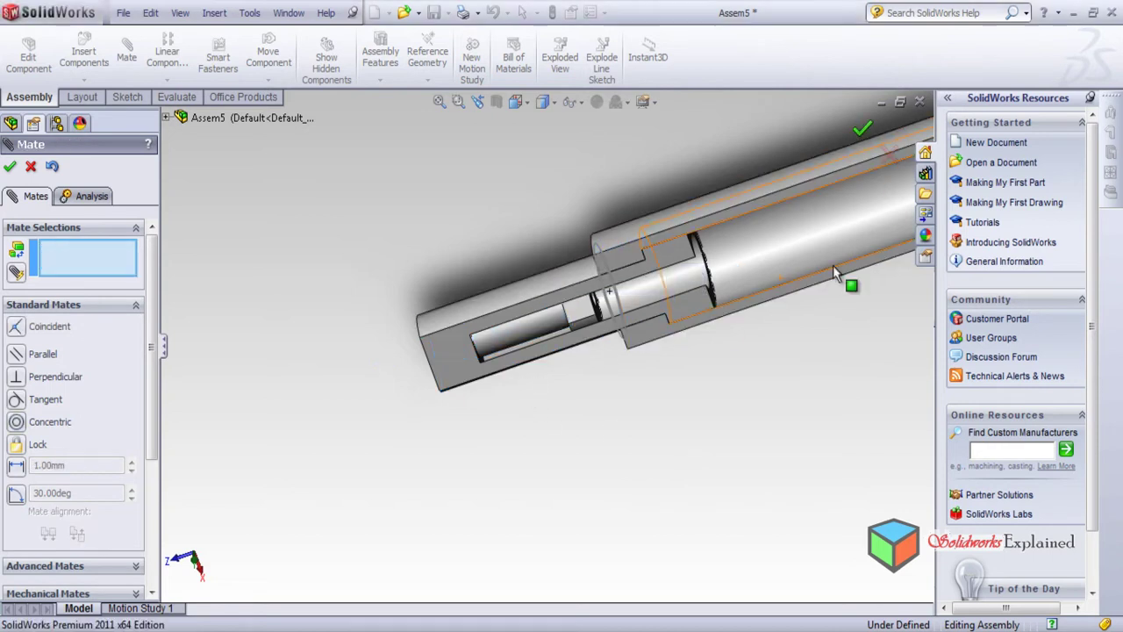
Pull Part3 completely out of Part2's outer end and rotate Part2 about its axis.
{"action": "scroll", "coordinate": [490, 402], "scroll_direction": "down", "scroll_amount": 3}
{"action": "left_click_drag", "start_coordinate": [525, 311], "coordinate": [315, 385]}
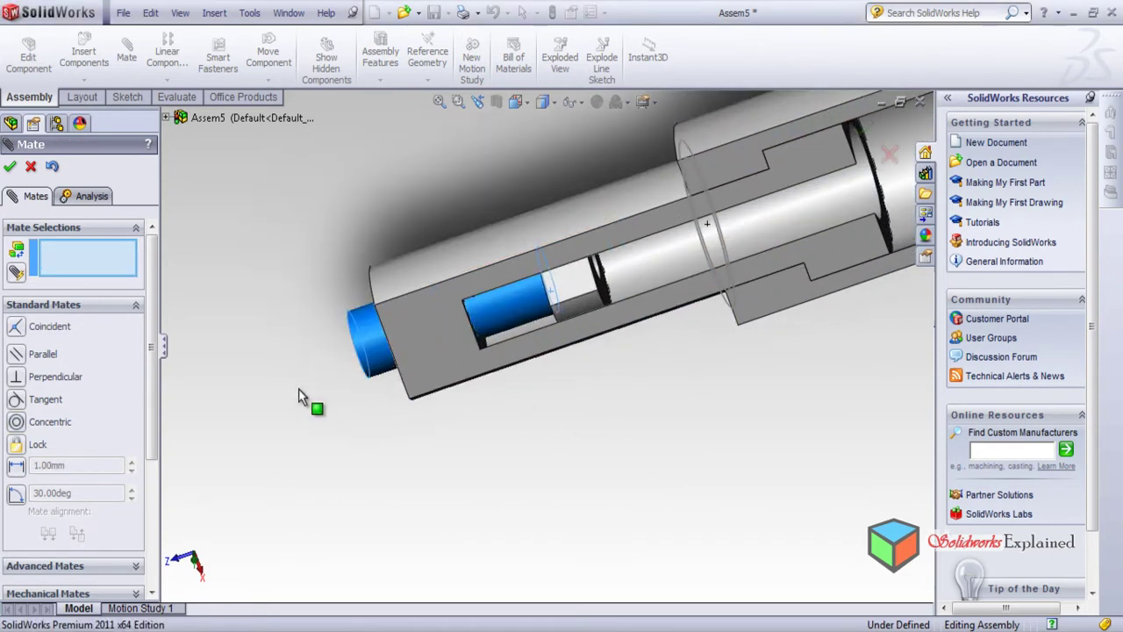
{"action": "left_click_drag", "start_coordinate": [507, 317], "coordinate": [400, 302]}
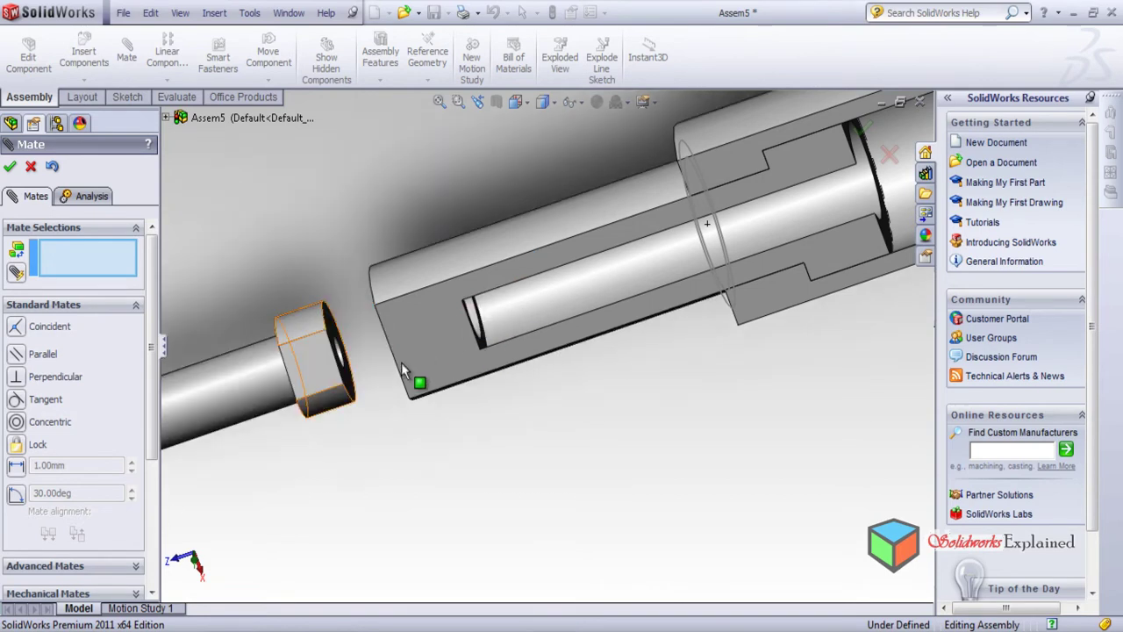
{"action": "left_click_drag", "start_coordinate": [416, 442], "coordinate": [625, 405]}
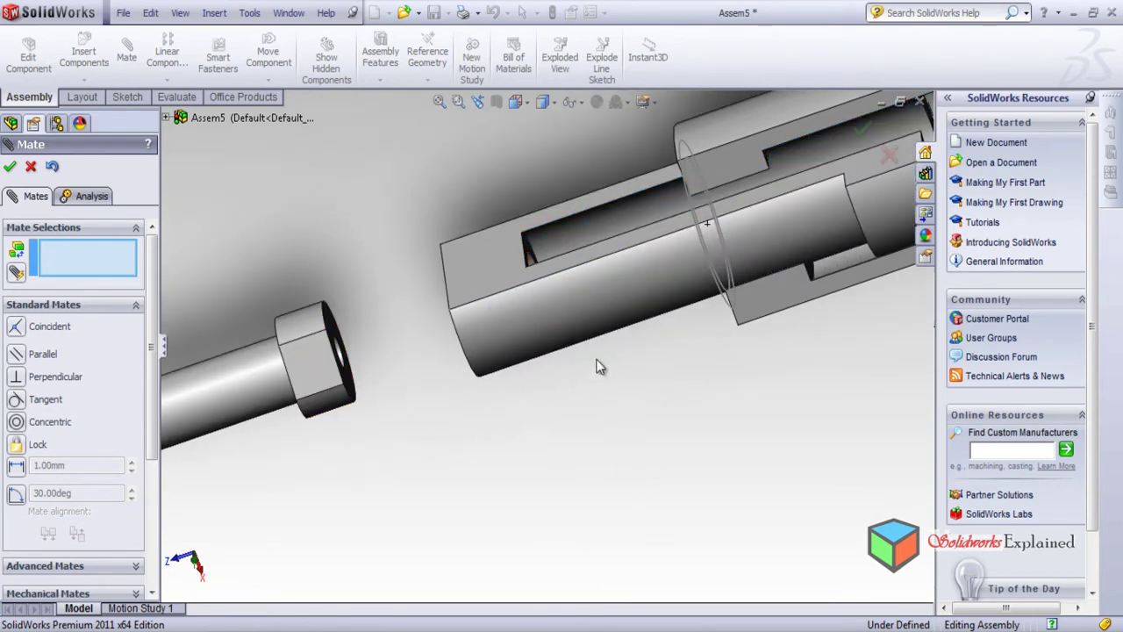
Slide Part3 back into Part2 so that its collar sits inside the bore near the narrowed end.
{"action": "key", "text": "ctrl+6"}
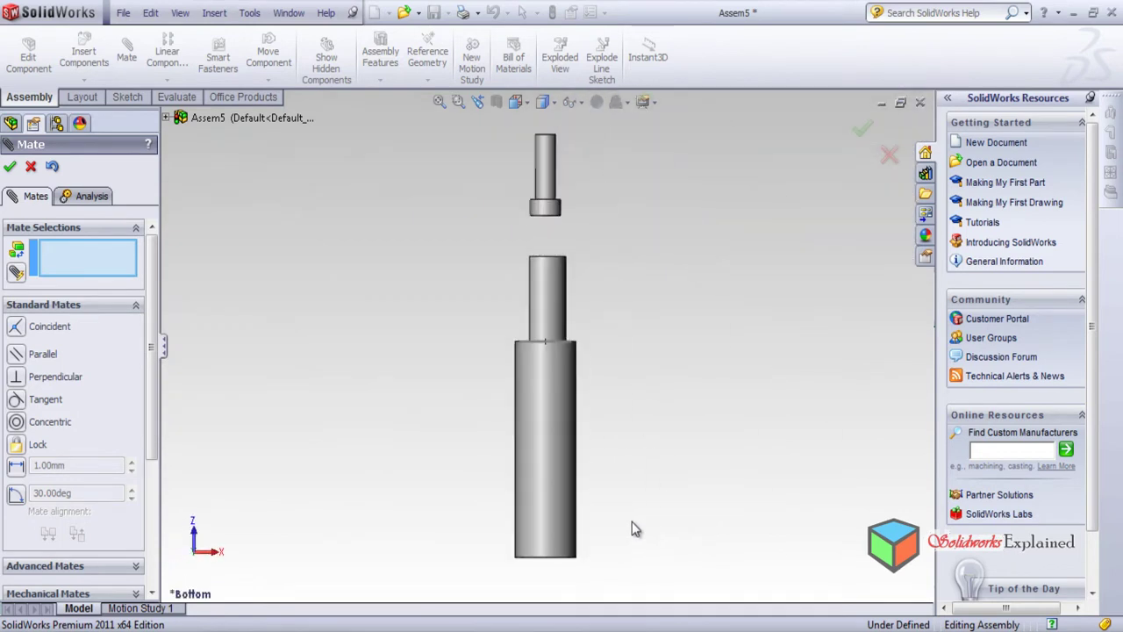
{"action": "middle_click_drag", "start_coordinate": [341, 456], "coordinate": [489, 419]}
{"action": "scroll", "coordinate": [465, 420], "scroll_direction": "down", "scroll_amount": 3}
{"action": "left_click_drag", "start_coordinate": [373, 327], "coordinate": [594, 307]}
{"action": "scroll", "coordinate": [606, 289], "scroll_direction": "down", "scroll_amount": 5}
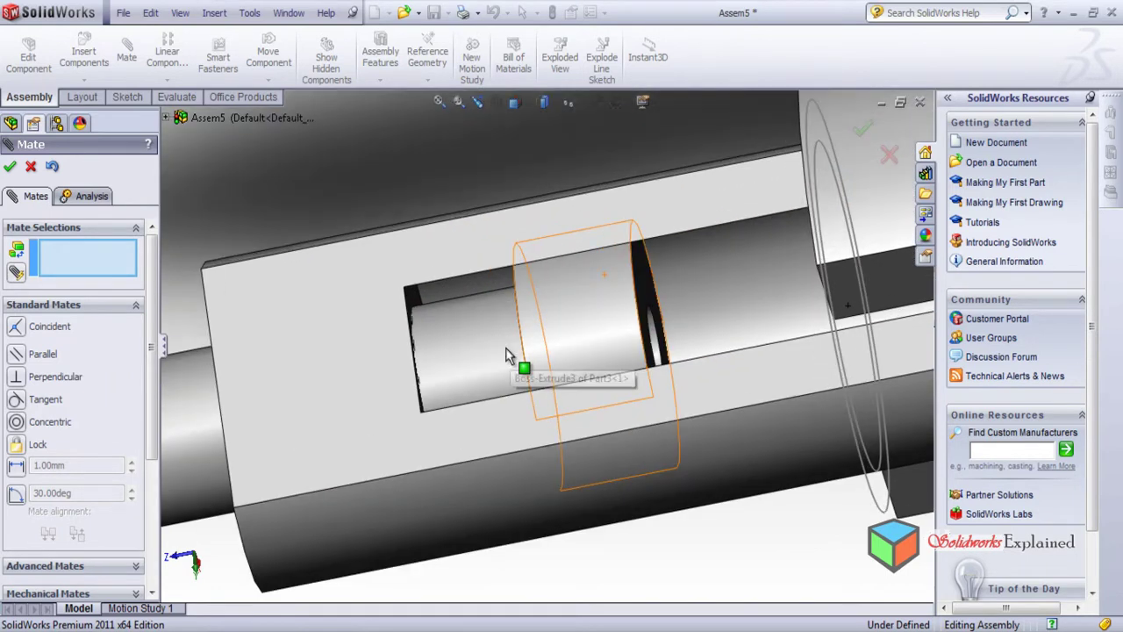
Slide Part3 outward inside Part2 until its collar sits almost against the narrowed end of the bore.
{"action": "middle_click_drag", "start_coordinate": [506, 356], "coordinate": [328, 464]}
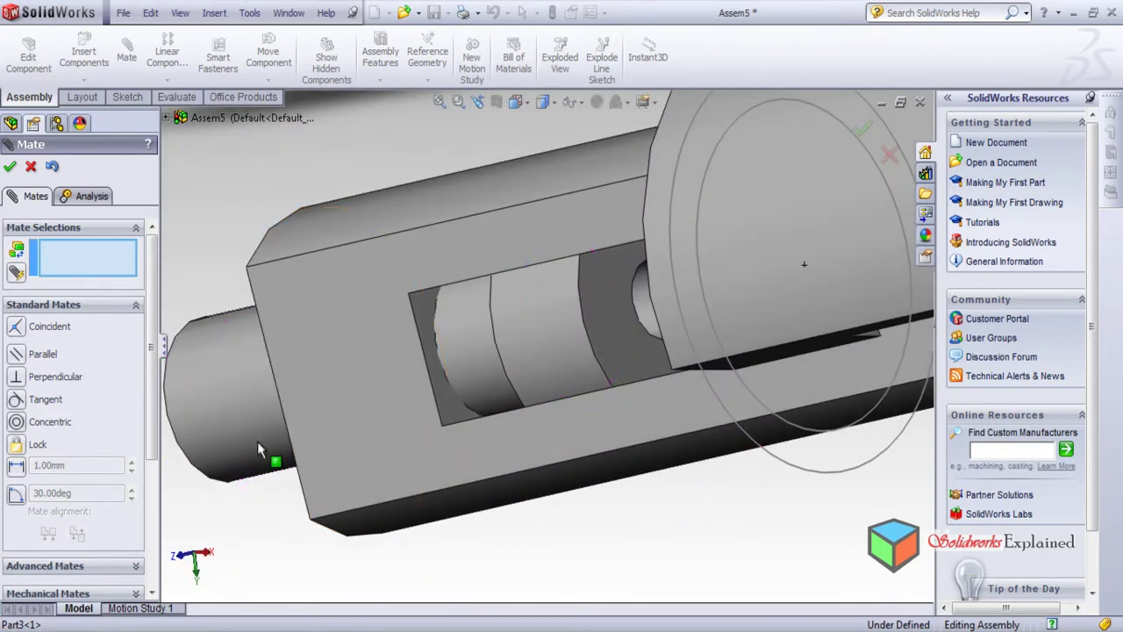
{"action": "left_click_drag", "start_coordinate": [251, 408], "coordinate": [329, 454]}
{"action": "middle_click_drag", "start_coordinate": [329, 454], "coordinate": [565, 348]}
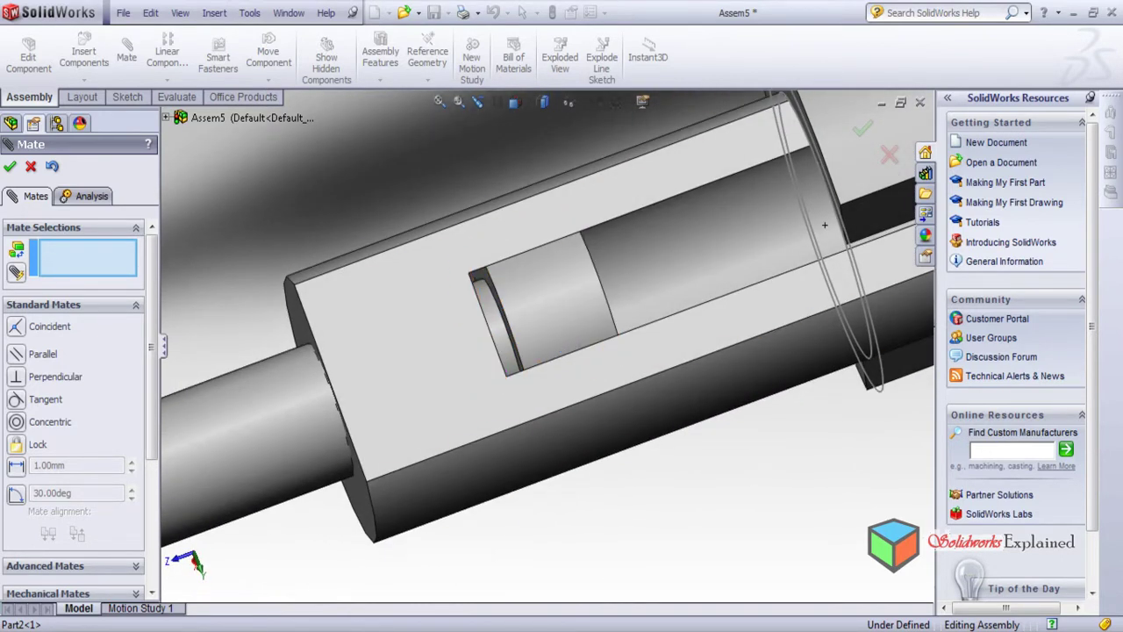
Switch to Part3, edit the collar's sketch to set its circle radius to 25 mm, and exit the sketch.
{"action": "key", "text": "ctrl+Tab"}
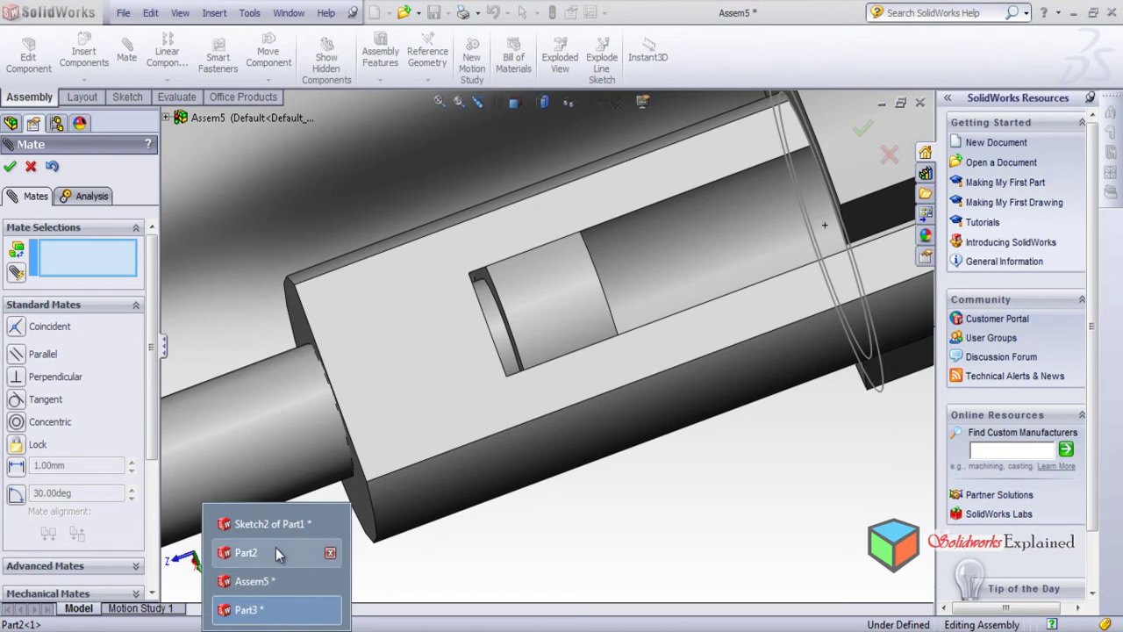
{"action": "key", "text": "Escape"}
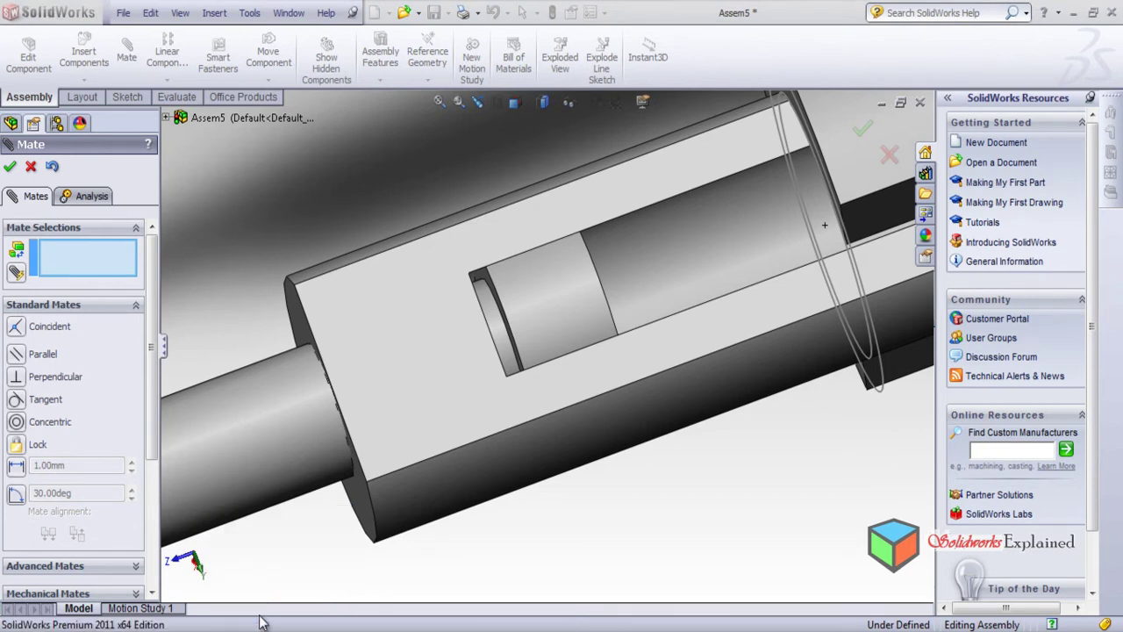
{"action": "key", "text": "ctrl+Tab"}
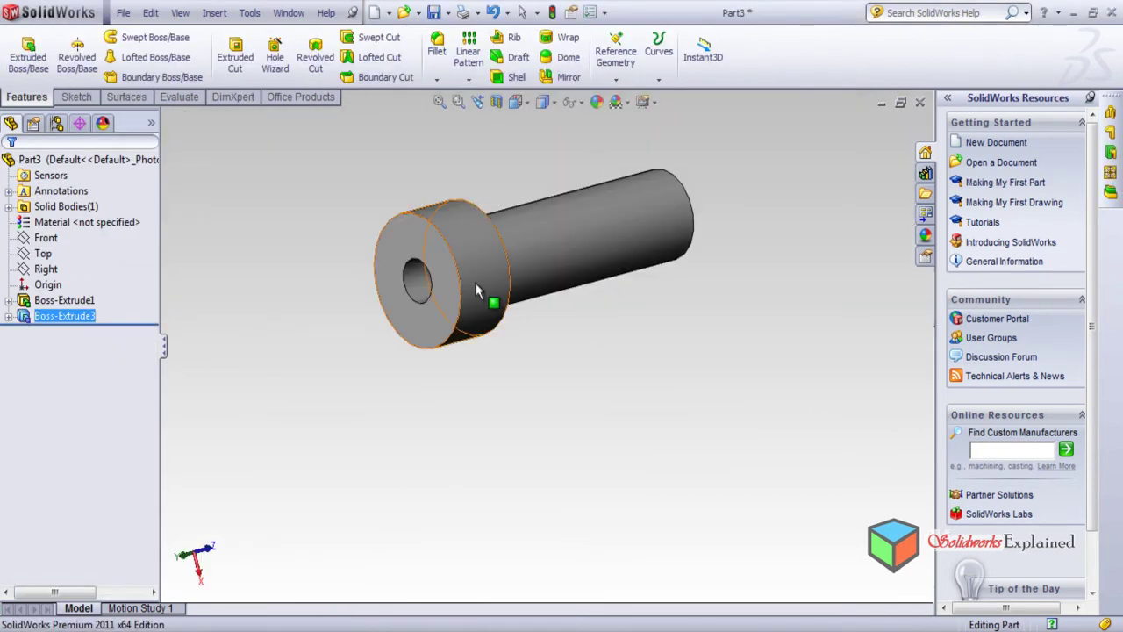
{"action": "left_click_drag", "start_coordinate": [18, 325], "coordinate": [21, 321]}
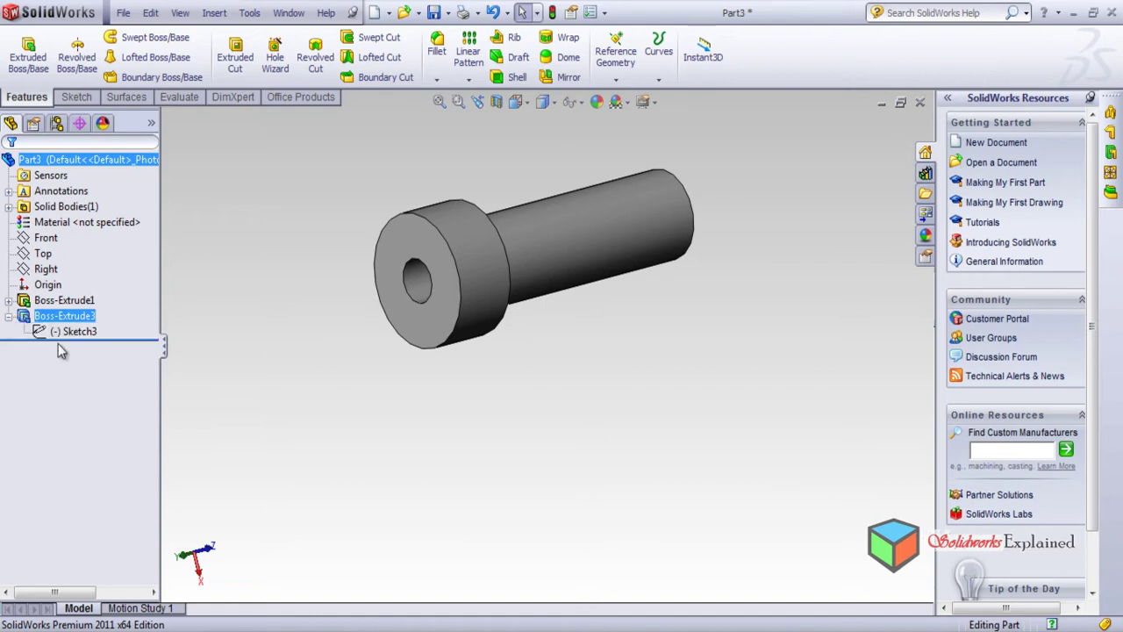
{"action": "right_click", "coordinate": [66, 328]}
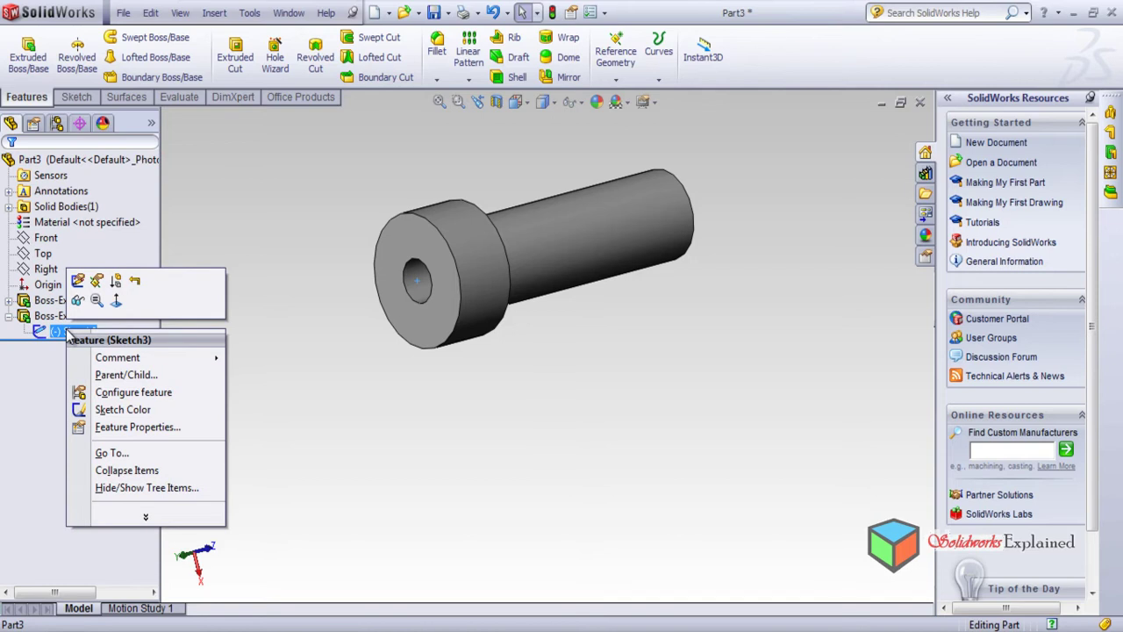
{"action": "left_click", "coordinate": [76, 281]}
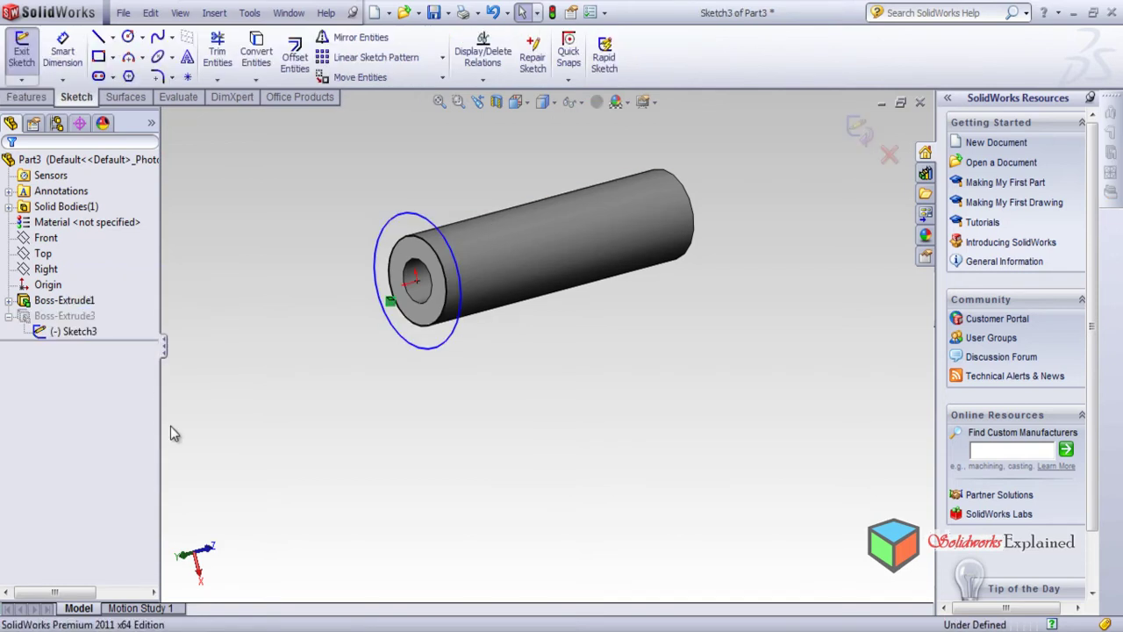
{"action": "left_click", "coordinate": [462, 313]}
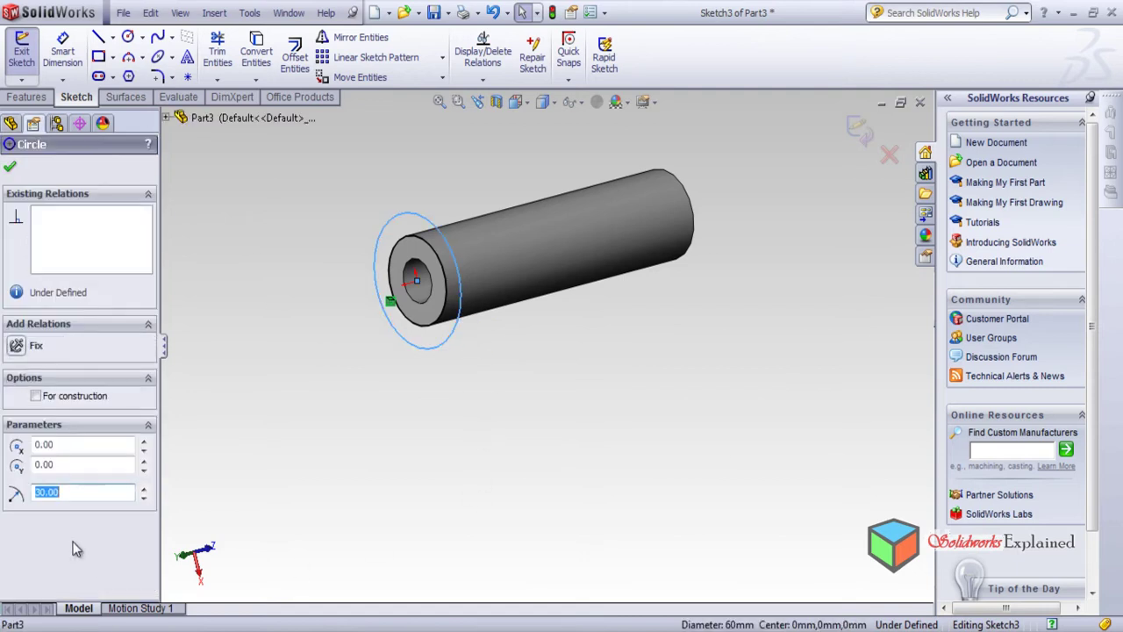
{"action": "type", "text": "25"}
{"action": "key", "text": "Return"}
{"action": "left_click", "coordinate": [13, 168]}
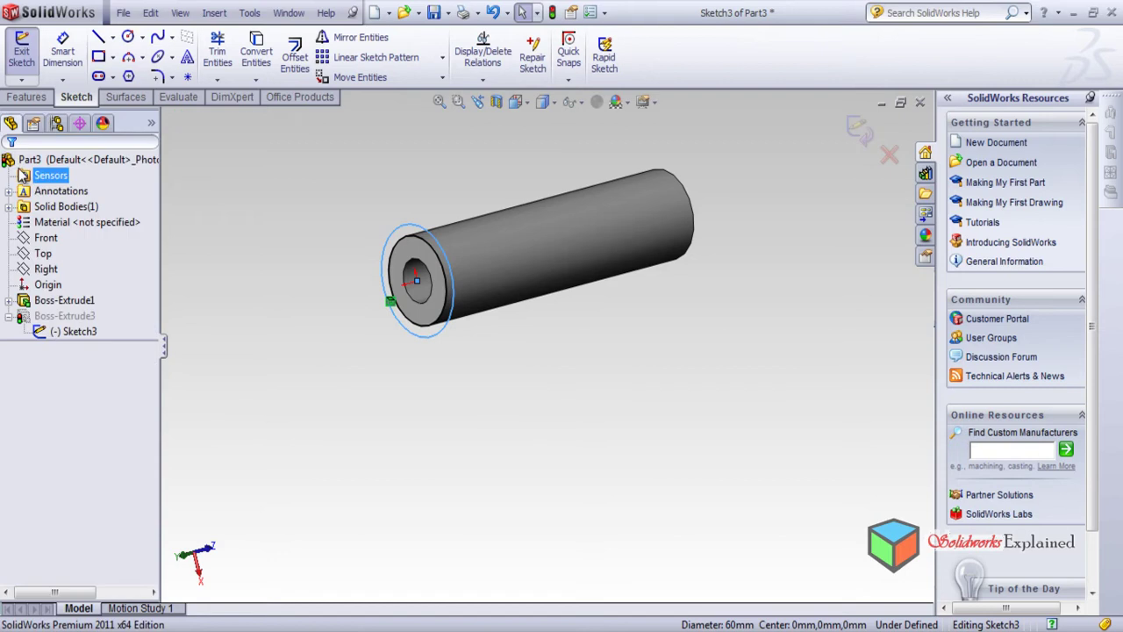
{"action": "left_click", "coordinate": [862, 135]}
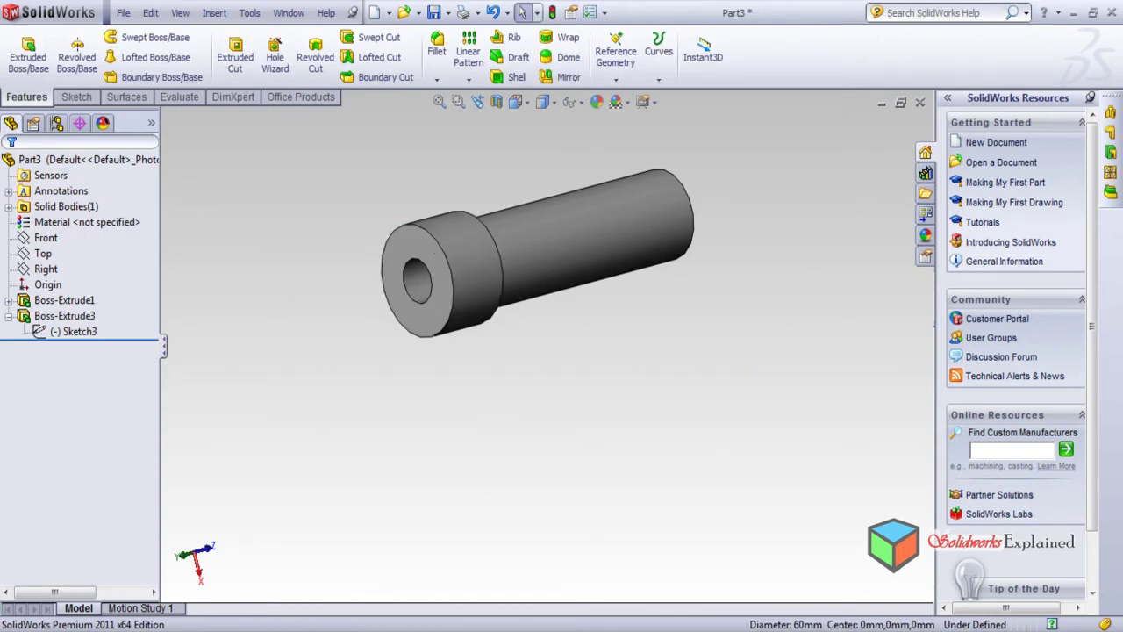
Return to Assem5, rebuild it with the changed Part3, and close the error report.
{"action": "right_click", "coordinate": [278, 605]}
{"action": "left_click", "coordinate": [277, 553]}
{"action": "key", "text": "ctrl+Tab"}
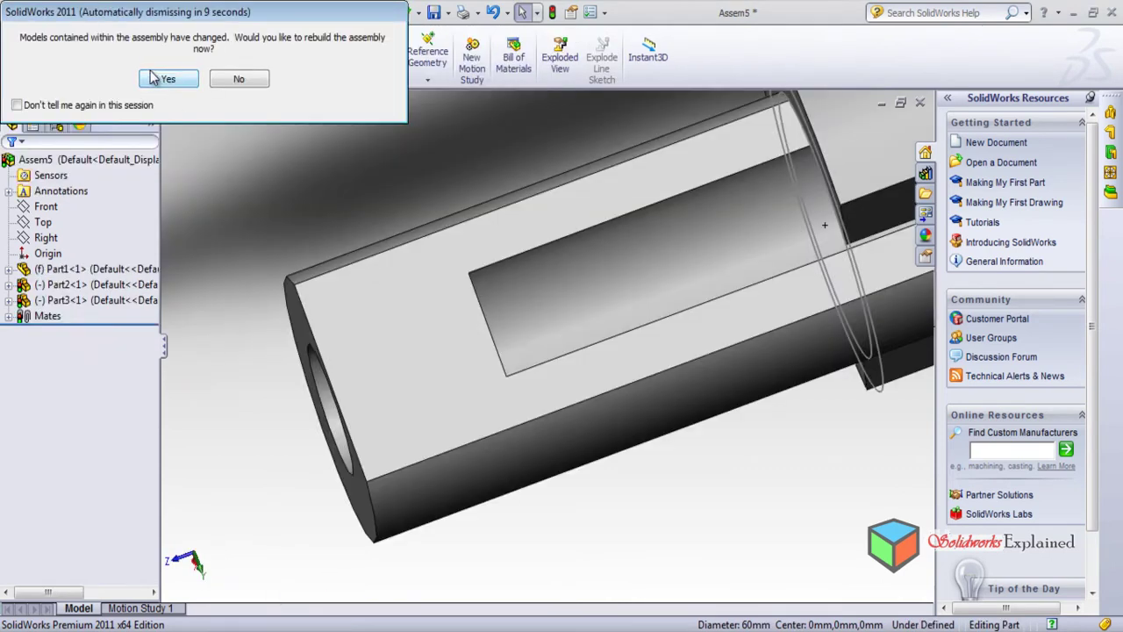
{"action": "left_click", "coordinate": [160, 80]}
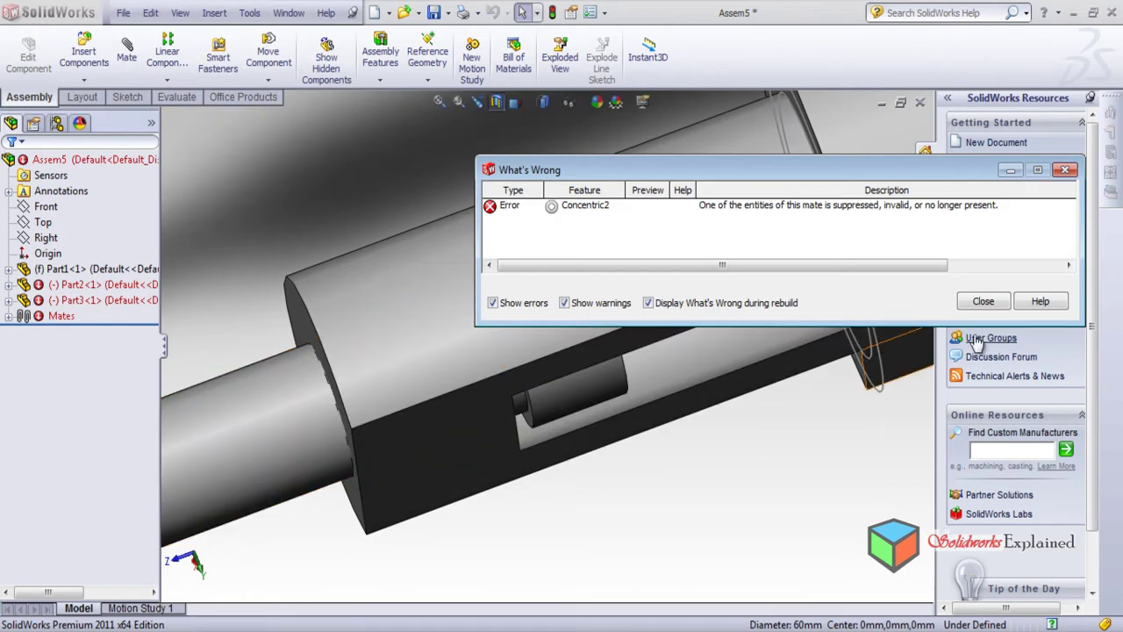
{"action": "left_click", "coordinate": [982, 301]}
Slide Part3 slightly inward along Part2's bore, moving its collar away from the narrowed end.
{"action": "scroll", "coordinate": [580, 532], "scroll_direction": "down", "scroll_amount": 3}
{"action": "middle_click_drag", "start_coordinate": [561, 377], "coordinate": [518, 370]}
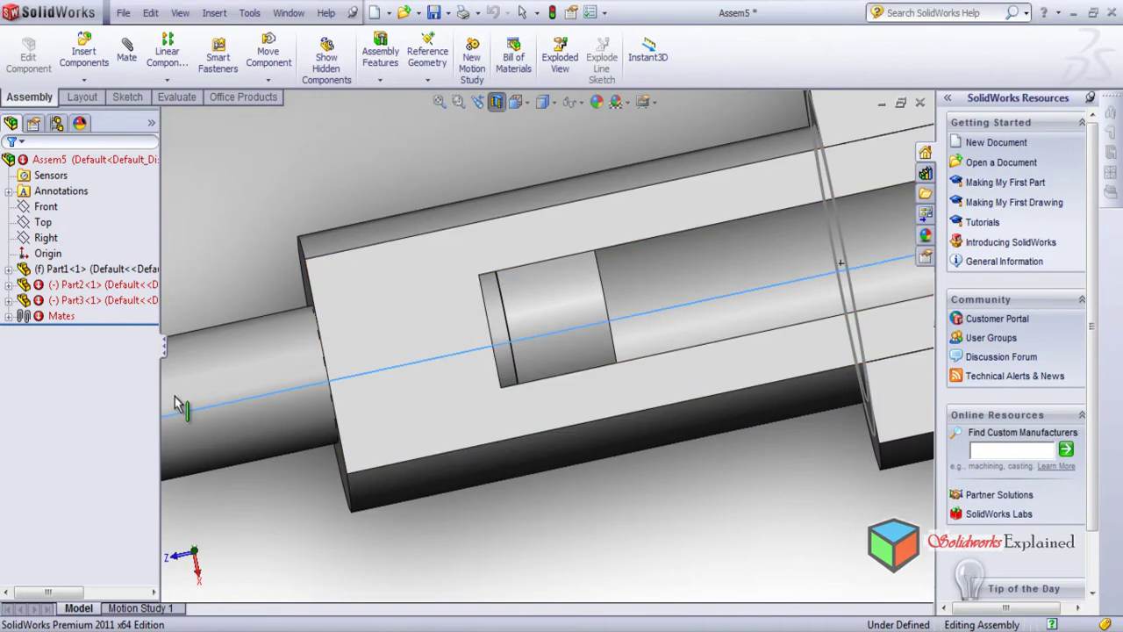
{"action": "left_click_drag", "start_coordinate": [199, 398], "coordinate": [311, 454]}
{"action": "key", "text": "Escape"}
{"action": "middle_click_drag", "start_coordinate": [552, 562], "coordinate": [538, 517]}
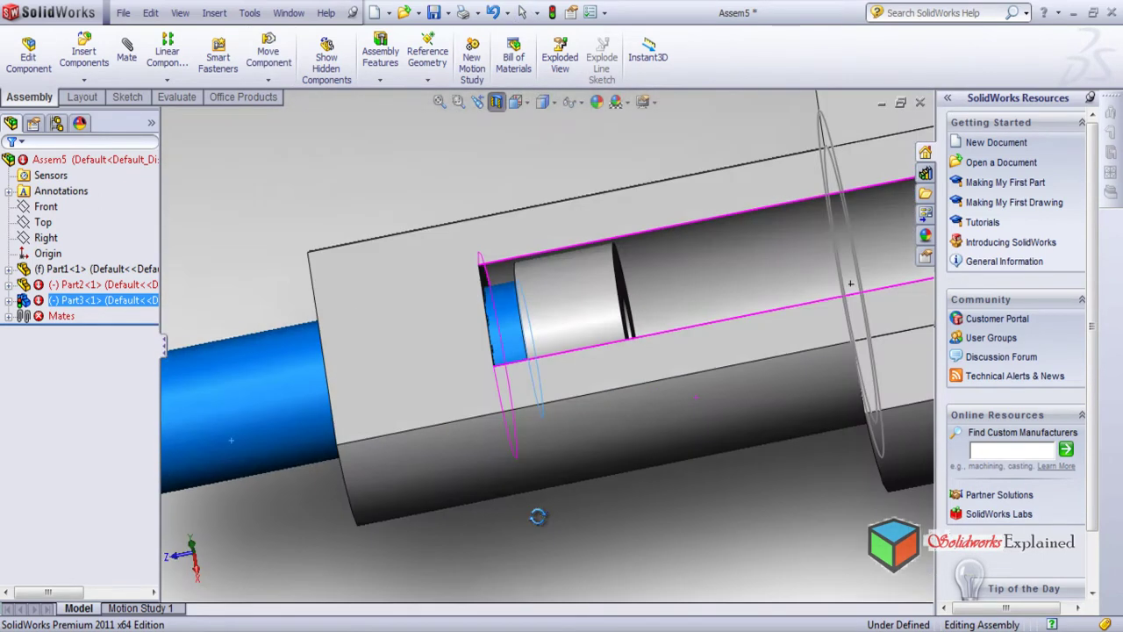
Switch to Part3, save it, and return to Assem5.
{"action": "key", "text": "alt+Tab"}
{"action": "key", "text": "alt+Tab"}
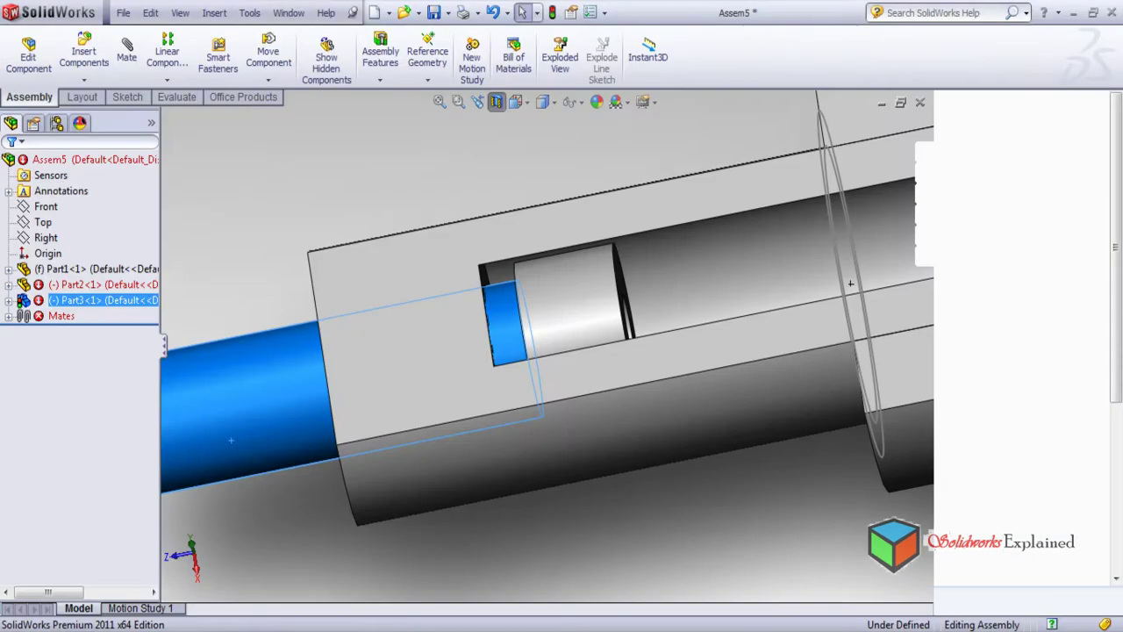
{"action": "key", "text": "ctrl+Tab"}
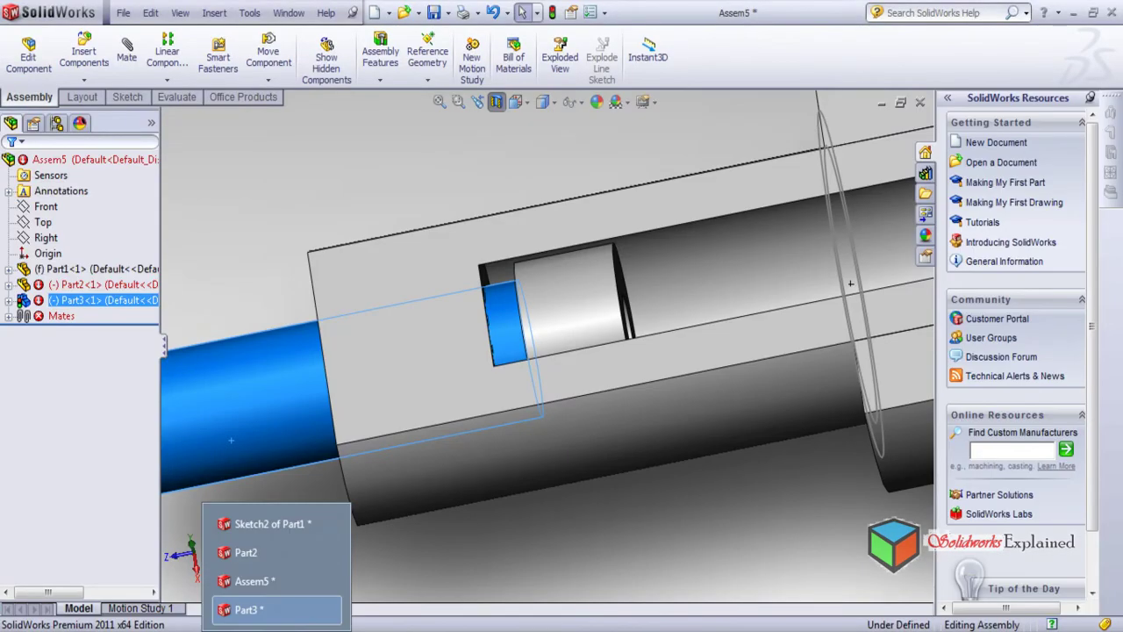
{"action": "left_click", "coordinate": [256, 608]}
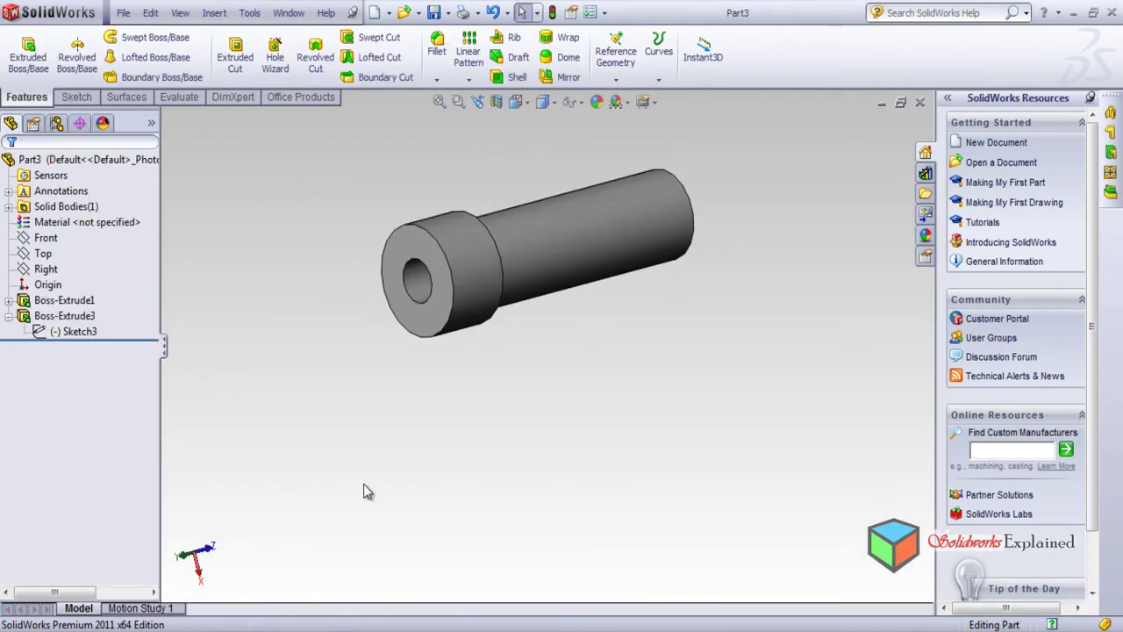
{"action": "key", "text": "ctrl+Tab"}
{"action": "left_click", "coordinate": [272, 583]}
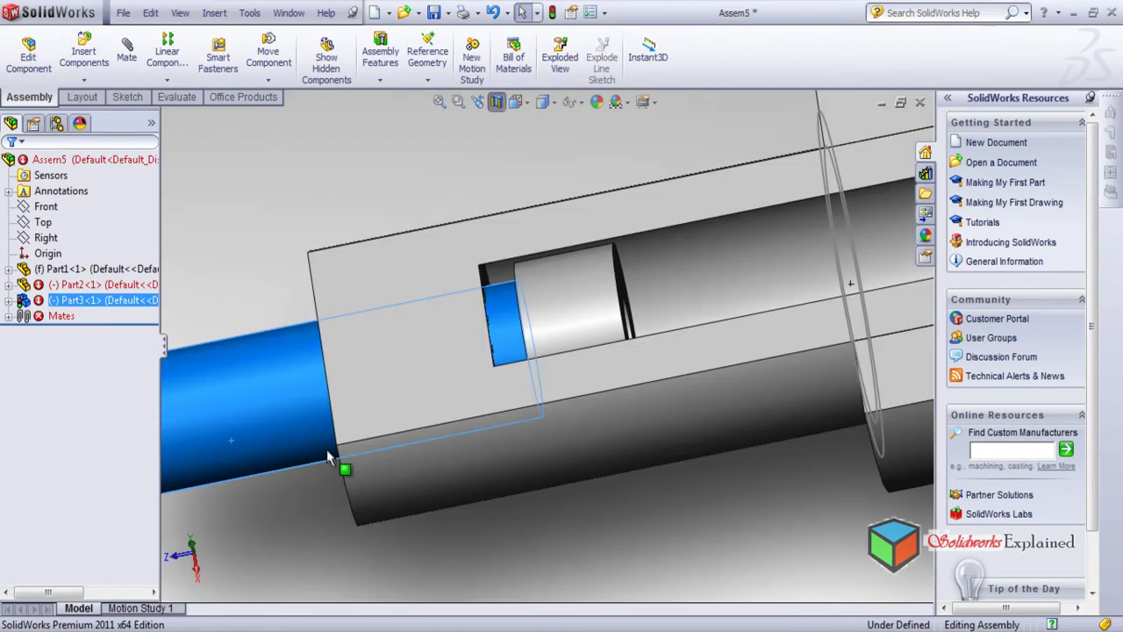
{"action": "middle_click_drag", "start_coordinate": [497, 375], "coordinate": [561, 394]}
{"action": "scroll", "coordinate": [517, 447], "scroll_direction": "up", "scroll_amount": 5}
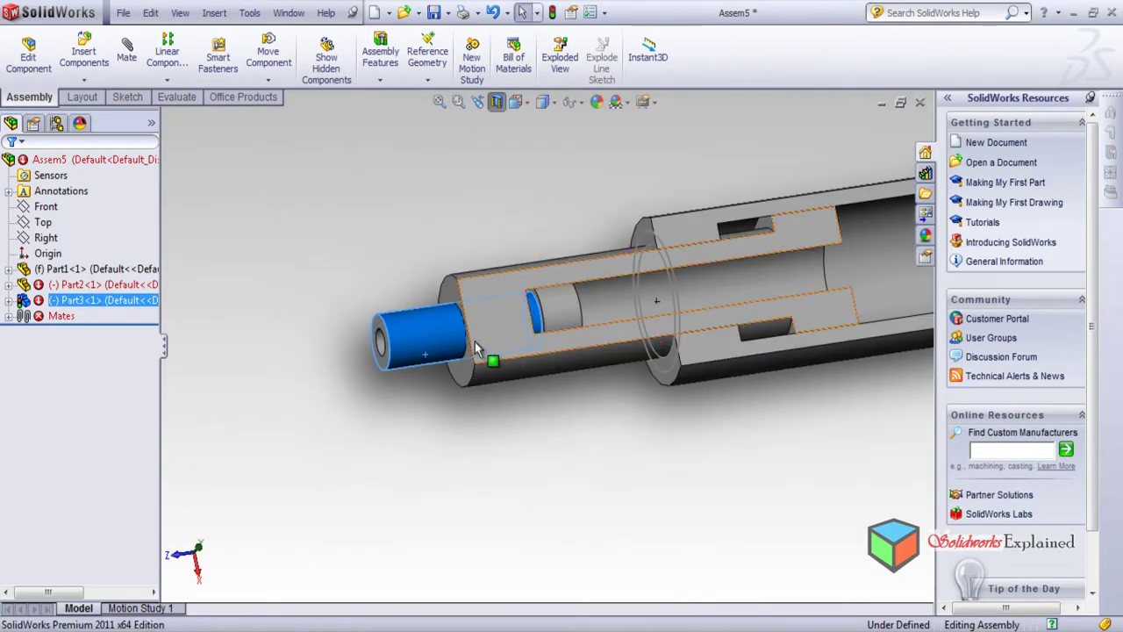
{"action": "scroll", "coordinate": [595, 338], "scroll_direction": "down", "scroll_amount": 5}
{"action": "middle_click_drag", "start_coordinate": [627, 350], "coordinate": [556, 380]}
{"action": "left_click", "coordinate": [202, 177]}
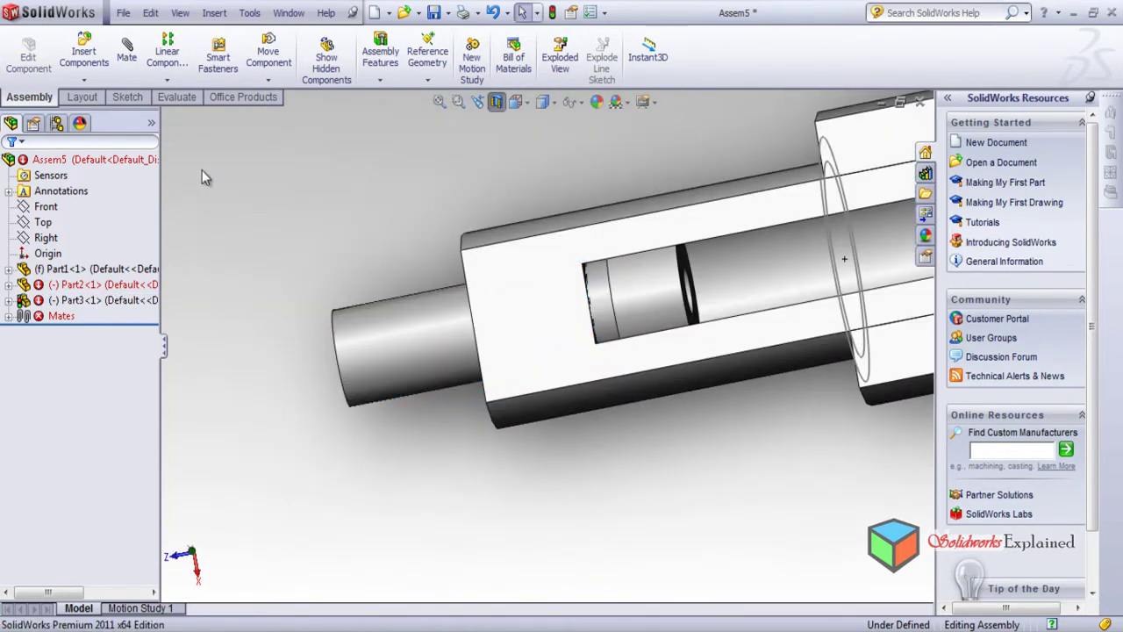
{"action": "left_click", "coordinate": [127, 53]}
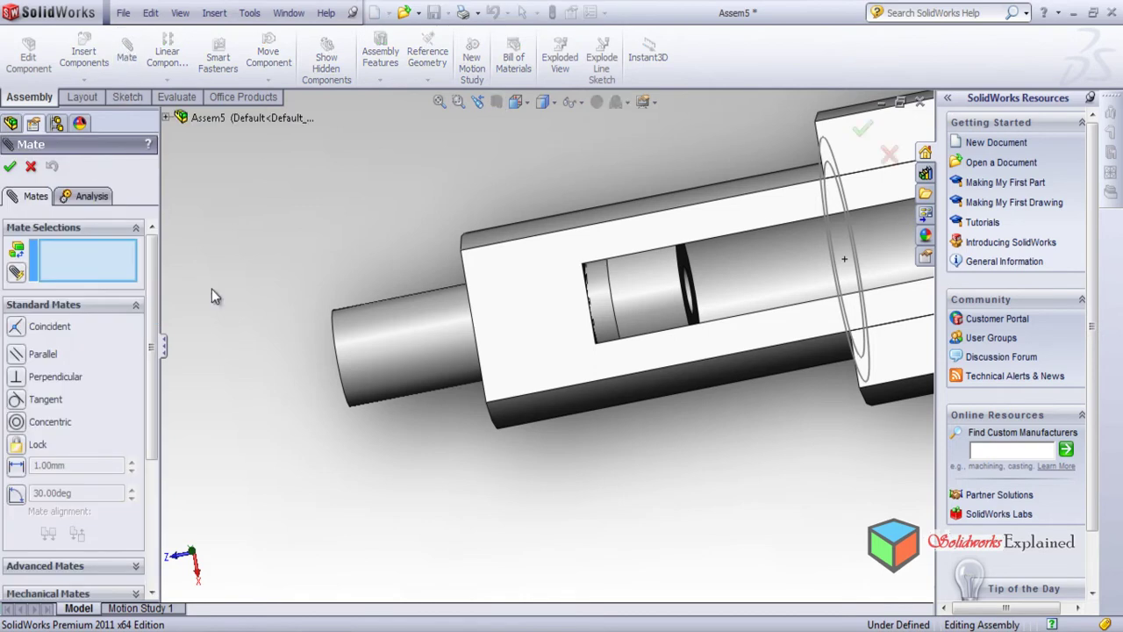
{"action": "mouse_move", "coordinate": [349, 363]}
{"action": "middle_mouse_down"}
{"action": "mouse_move", "coordinate": [366, 392]}
{"action": "mouse_move", "coordinate": [322, 333]}
{"action": "mouse_move", "coordinate": [301, 346]}
{"action": "mouse_move", "coordinate": [363, 351]}
{"action": "mouse_move", "coordinate": [356, 355]}
{"action": "middle_mouse_up"}
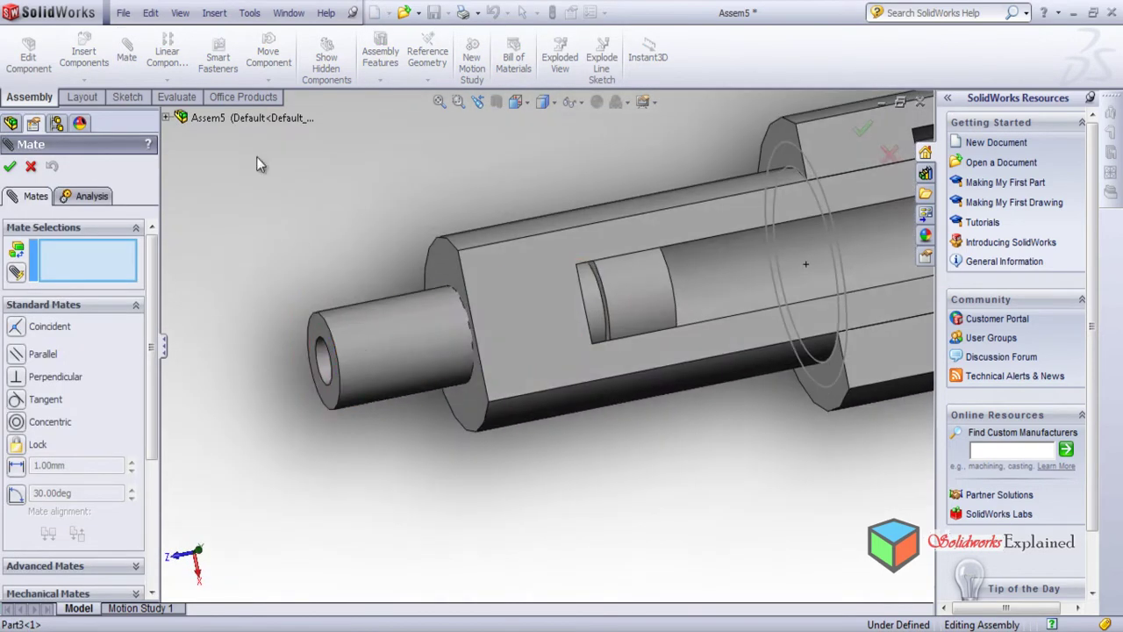
{"action": "left_click", "coordinate": [31, 166]}
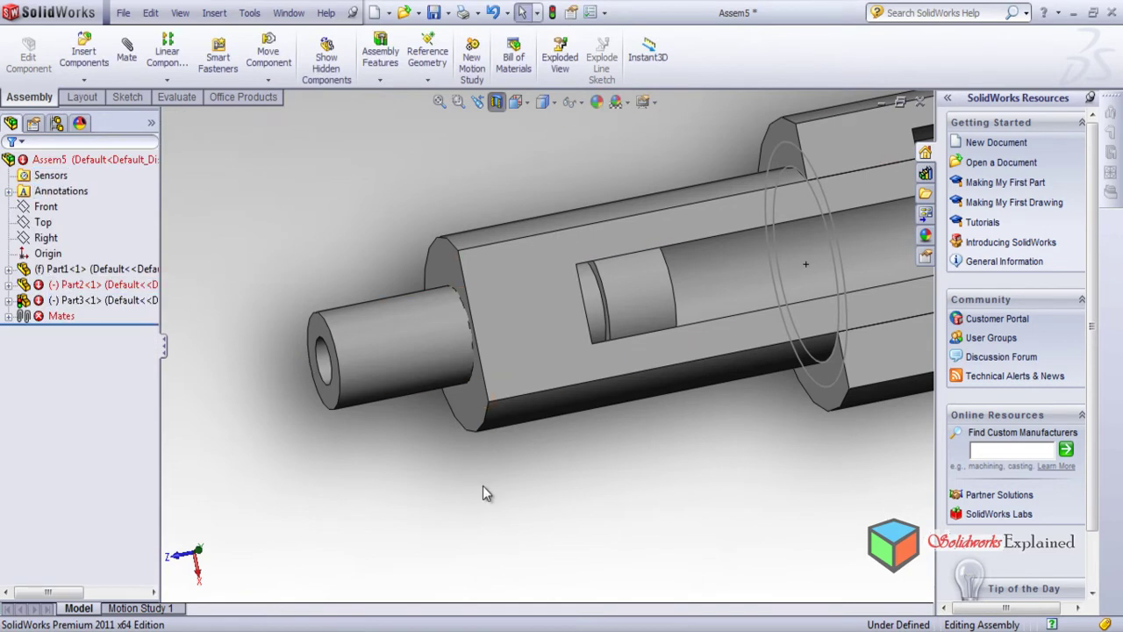
Pull Part3 out of Part2 until there is a gap between its collar and Part2's outer end.
{"action": "middle_click_drag", "start_coordinate": [326, 468], "coordinate": [563, 451]}
{"action": "left_click", "coordinate": [424, 298]}
{"action": "left_click_drag", "start_coordinate": [424, 168], "coordinate": [173, 244]}
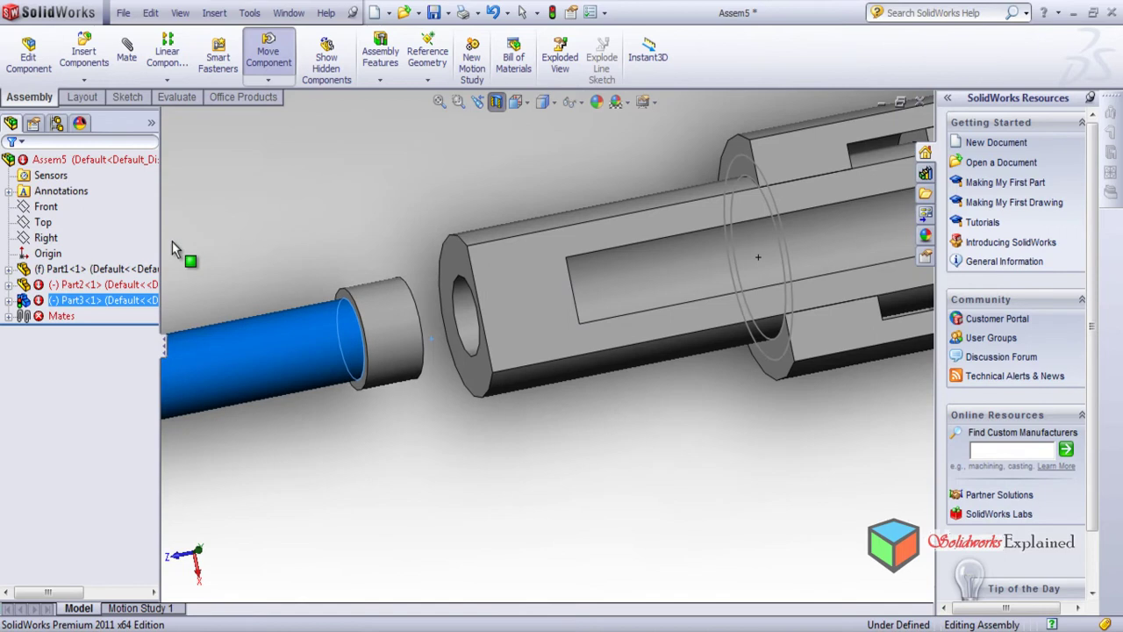
{"action": "key", "text": "Escape"}
Push Part3 back into Part2 until only the tip of its shaft protrudes from the outer end.
{"action": "scroll", "coordinate": [342, 342], "scroll_direction": "down", "scroll_amount": 3}
{"action": "left_click_drag", "start_coordinate": [370, 367], "coordinate": [605, 332]}
{"action": "middle_click_drag", "start_coordinate": [605, 331], "coordinate": [576, 249]}
{"action": "key", "text": "Escape"}
{"action": "key", "text": "Escape"}
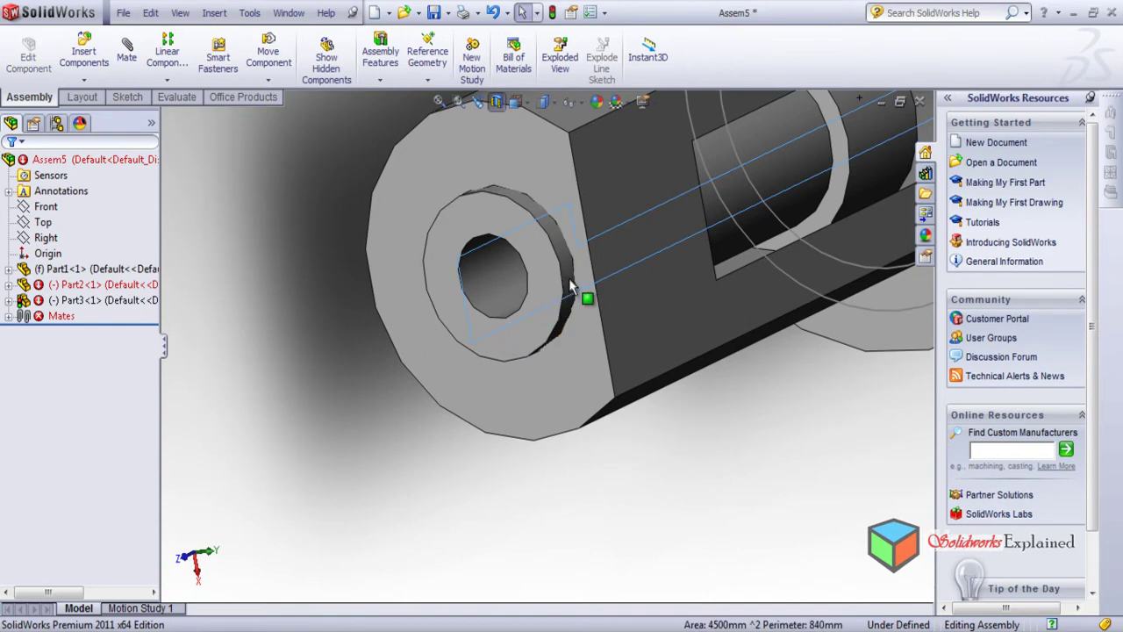
{"action": "scroll", "coordinate": [491, 386], "scroll_direction": "down", "scroll_amount": 4}
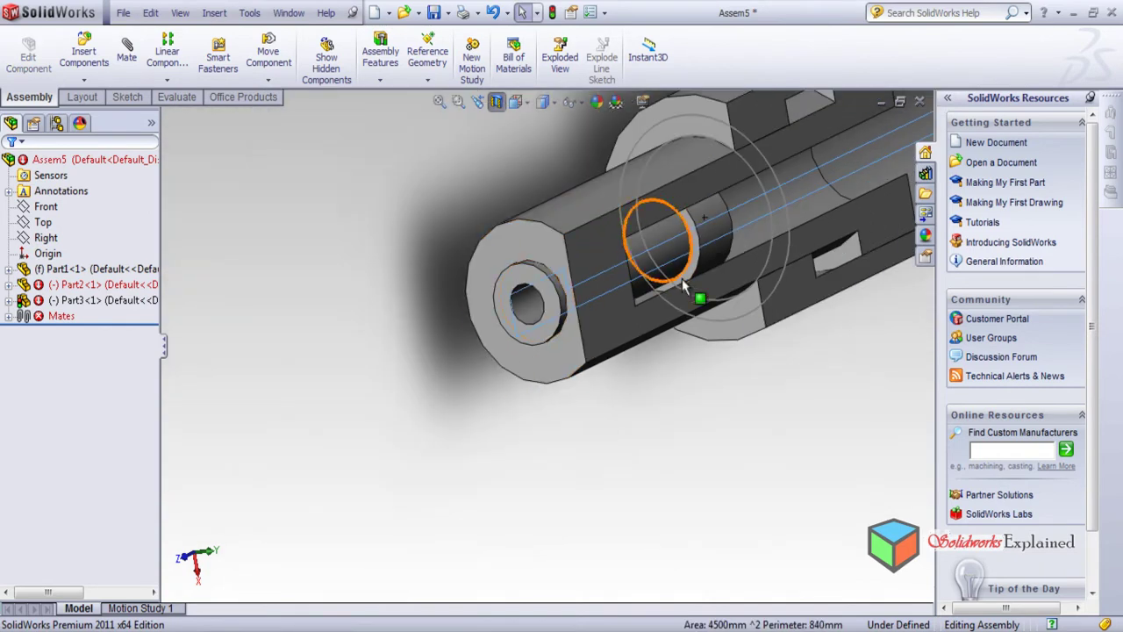
Pull Part3 out of Part2 again so its collar clears the outer end, and clear the selection.
{"action": "left_click_drag", "start_coordinate": [658, 253], "coordinate": [389, 427]}
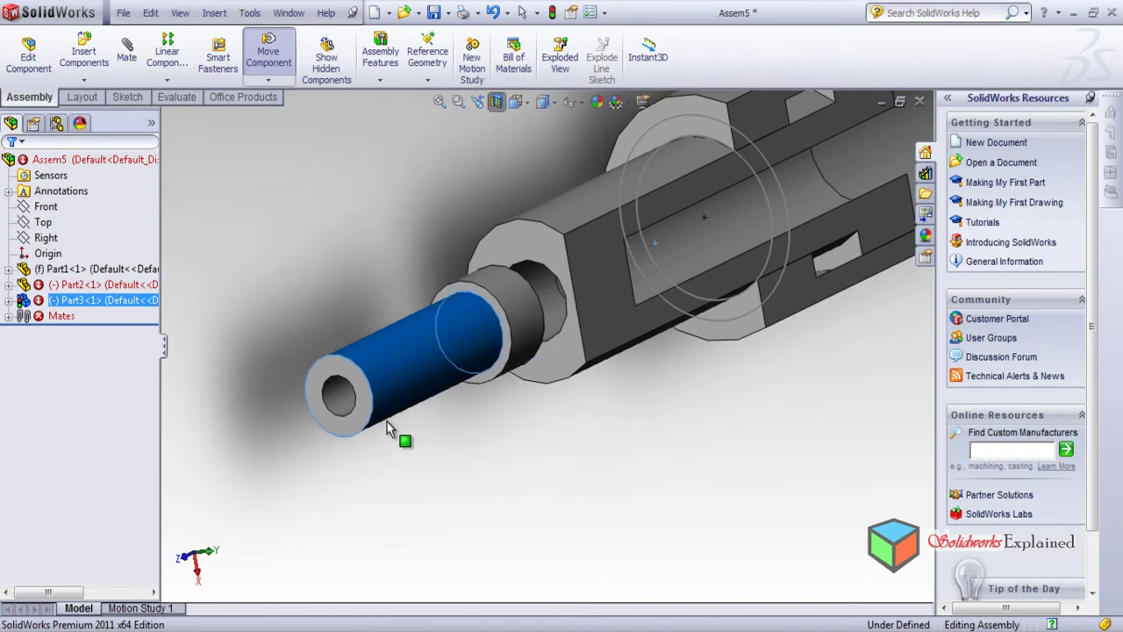
{"action": "key", "text": "Escape"}
{"action": "scroll", "coordinate": [567, 458], "scroll_direction": "down", "scroll_amount": 4}
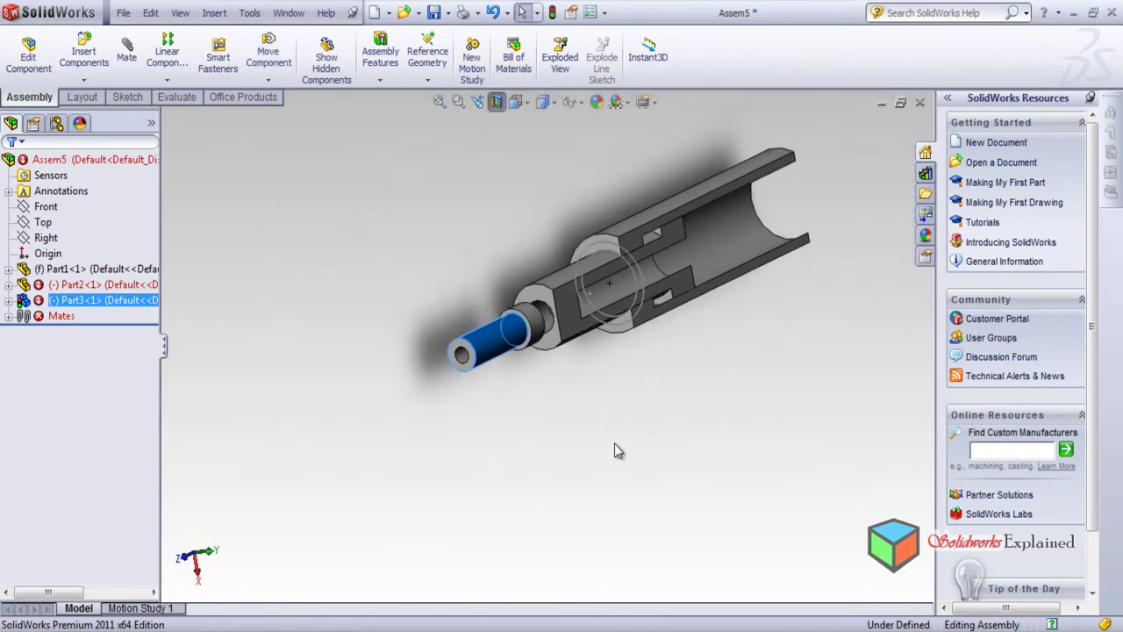
{"action": "middle_click_drag", "start_coordinate": [614, 443], "coordinate": [557, 448]}
{"action": "left_click", "coordinate": [670, 376]}
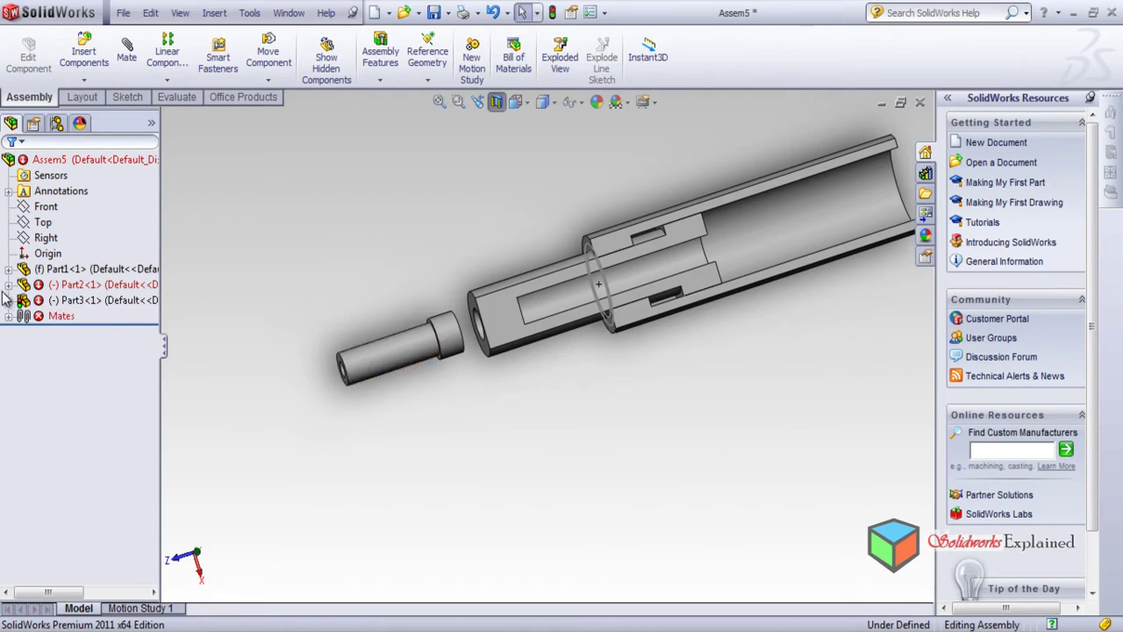
Highlight Part2 in the assembly and examine closely how it sits inside Part1.
{"action": "left_click", "coordinate": [73, 293]}
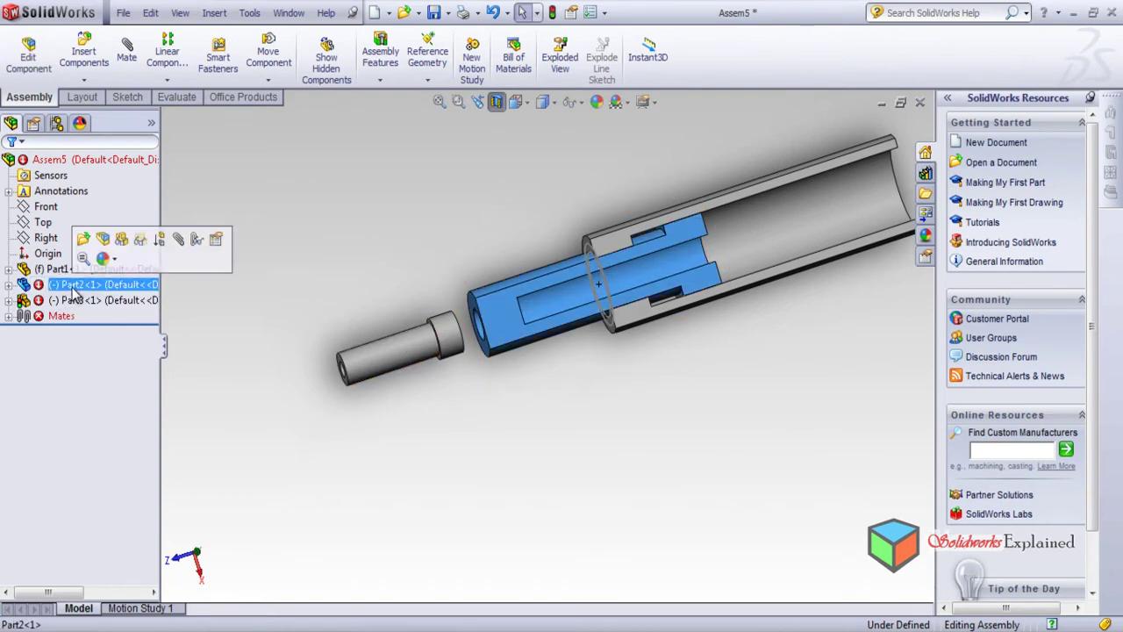
{"action": "scroll", "coordinate": [690, 392], "scroll_direction": "down", "scroll_amount": 3}
{"action": "middle_click_drag", "start_coordinate": [631, 346], "coordinate": [549, 289]}
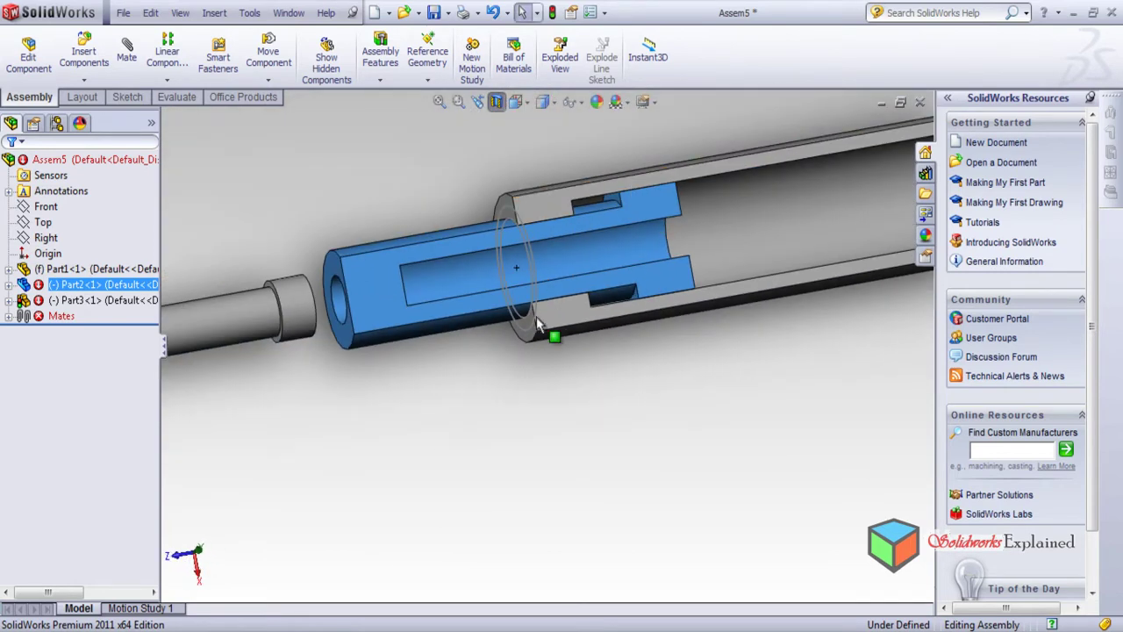
{"action": "middle_click_drag", "start_coordinate": [508, 430], "coordinate": [571, 256]}
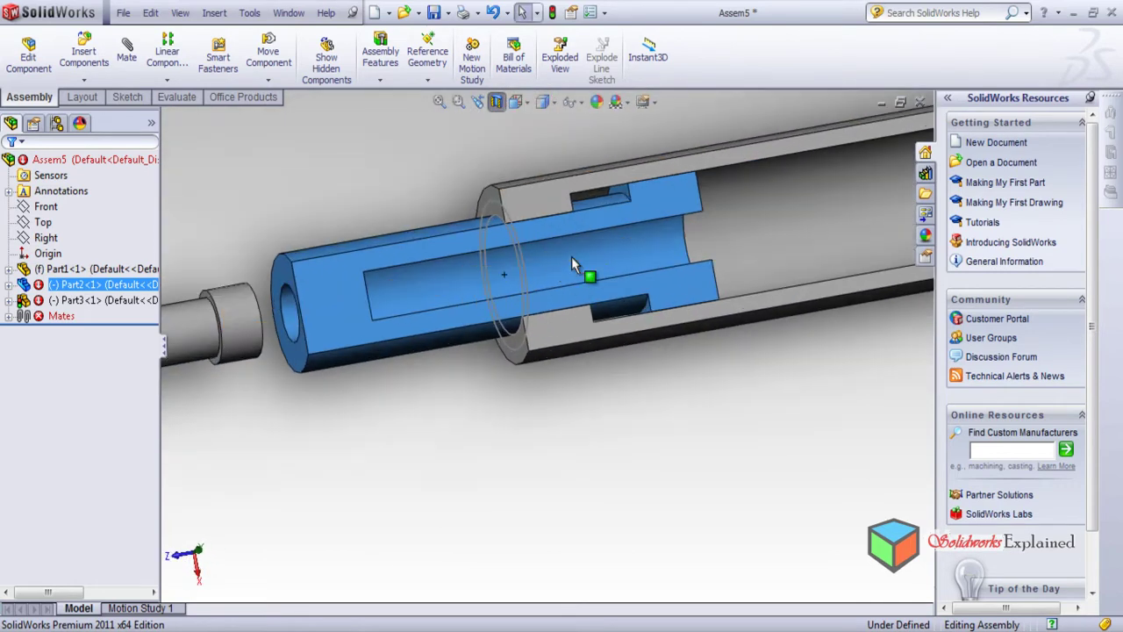
Try to delete the whole Mates folder of the assembly, and clear the selection.
{"action": "left_click", "coordinate": [61, 316]}
{"action": "right_click", "coordinate": [61, 323]}
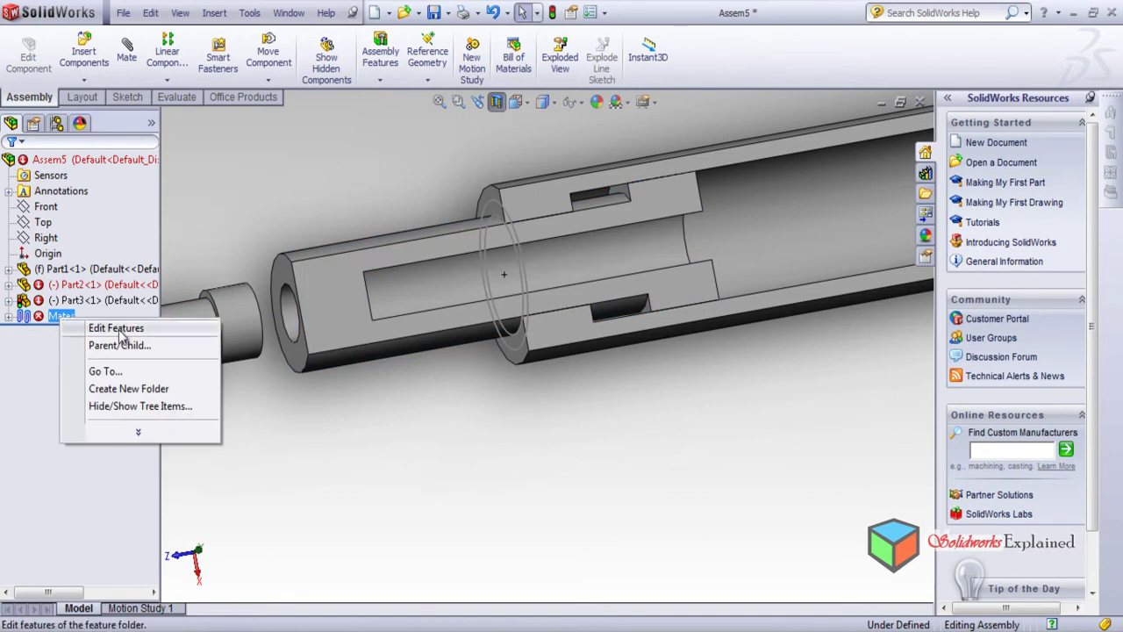
{"action": "left_click", "coordinate": [252, 480]}
{"action": "right_click", "coordinate": [53, 317]}
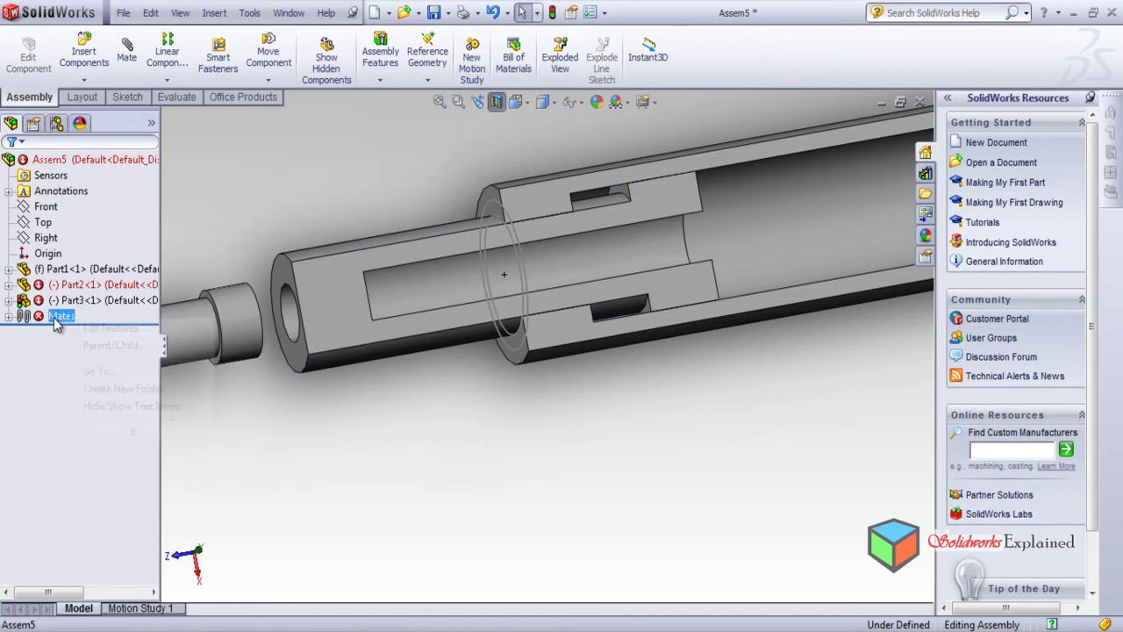
{"action": "left_click", "coordinate": [76, 348]}
{"action": "left_click", "coordinate": [55, 317]}
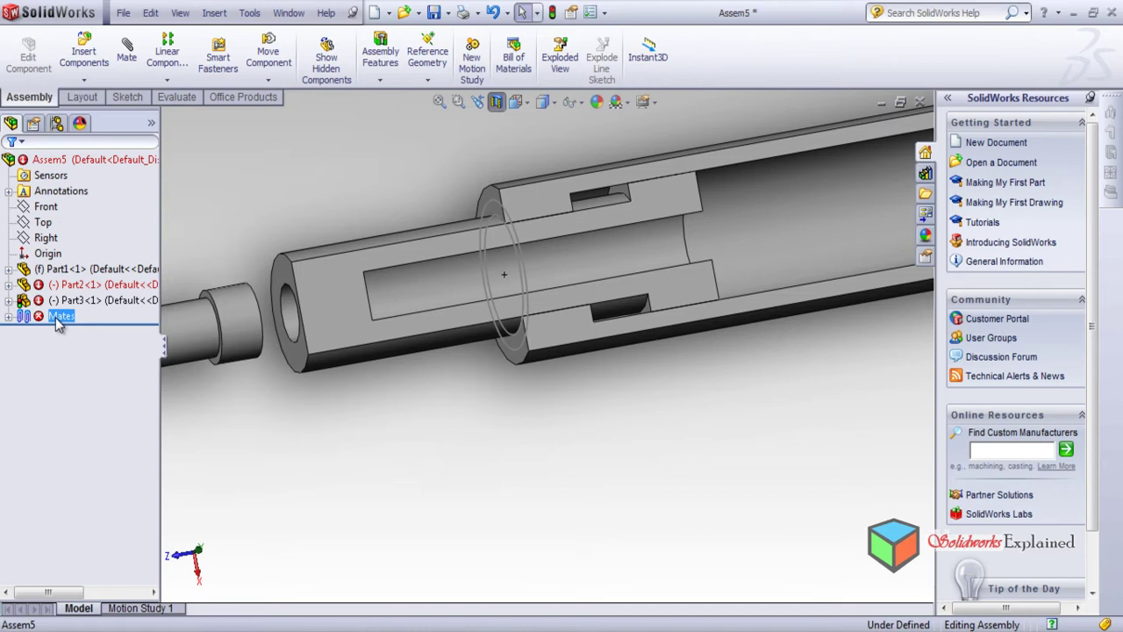
{"action": "key", "text": "Delete"}
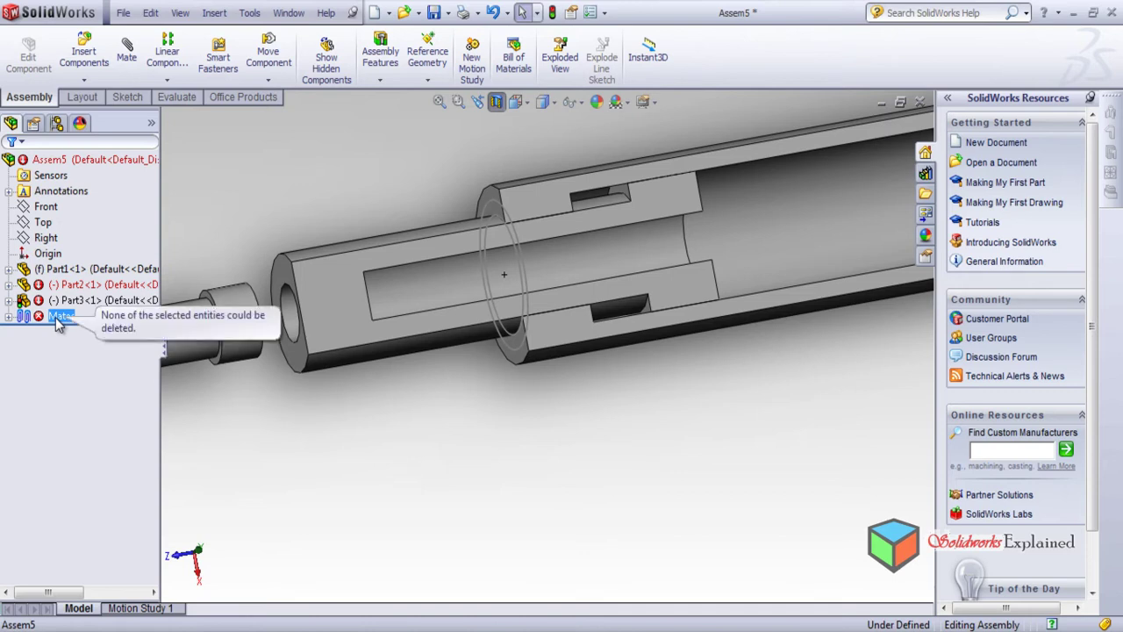
{"action": "left_click", "coordinate": [381, 465]}
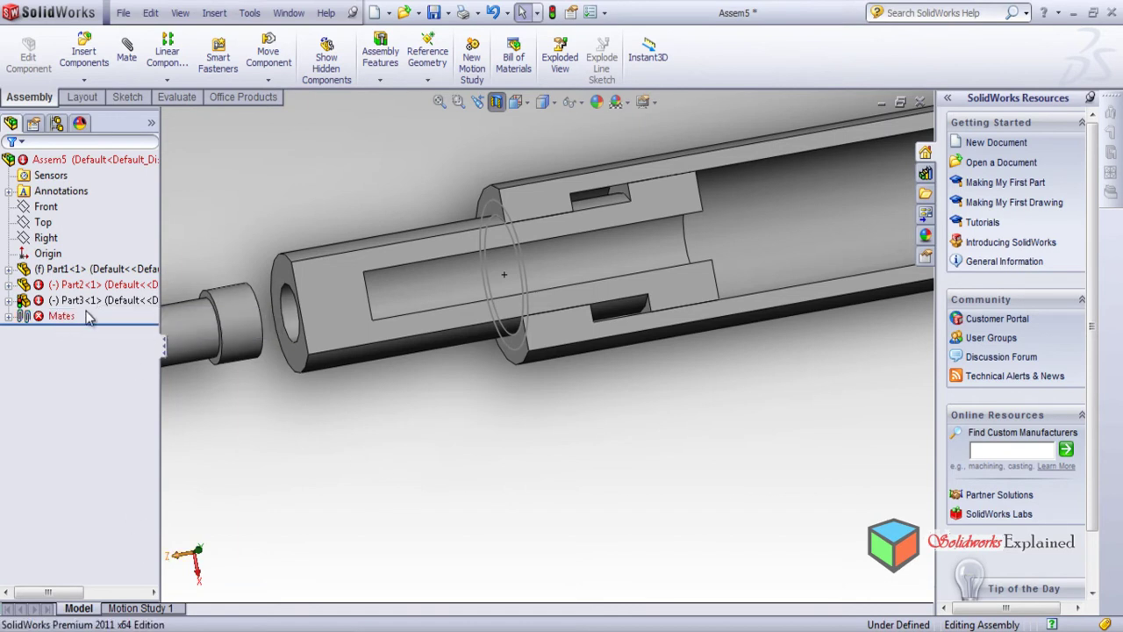
Find Sketch2 under Boss-Extrude2 of Part1 and try to hide it.
{"action": "mouse_move", "coordinate": [487, 458]}
{"action": "middle_mouse_down"}
{"action": "mouse_move", "coordinate": [494, 464]}
{"action": "mouse_move", "coordinate": [454, 456]}
{"action": "mouse_move", "coordinate": [478, 430]}
{"action": "mouse_move", "coordinate": [468, 421]}
{"action": "mouse_move", "coordinate": [446, 436]}
{"action": "mouse_move", "coordinate": [526, 542]}
{"action": "mouse_move", "coordinate": [544, 499]}
{"action": "mouse_move", "coordinate": [501, 444]}
{"action": "middle_mouse_up"}
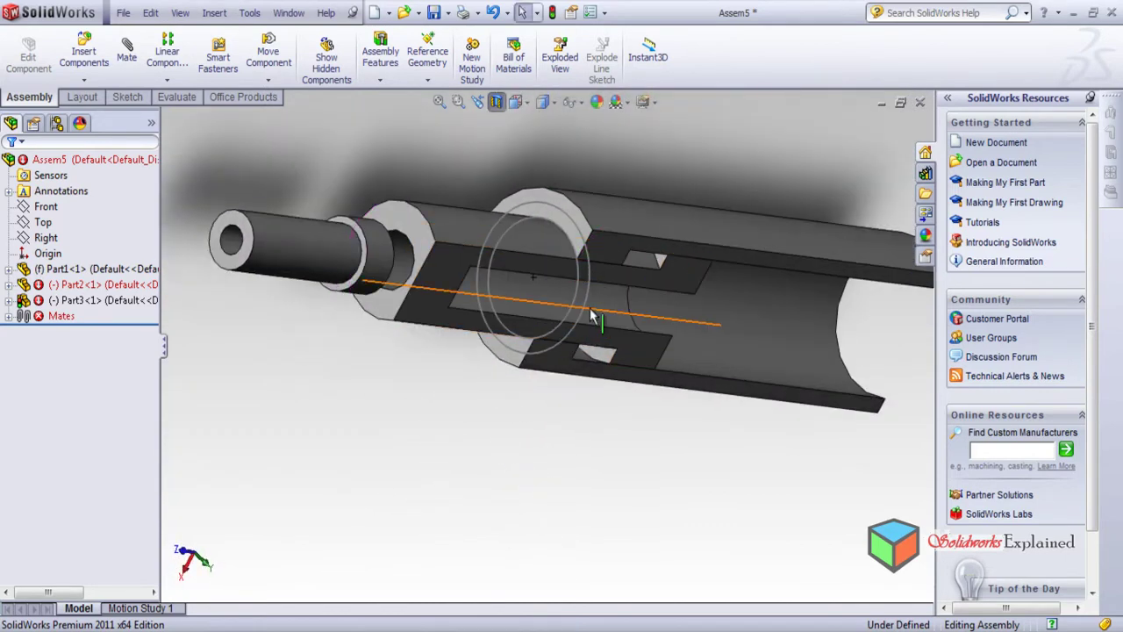
{"action": "middle_click_drag", "start_coordinate": [584, 321], "coordinate": [591, 376]}
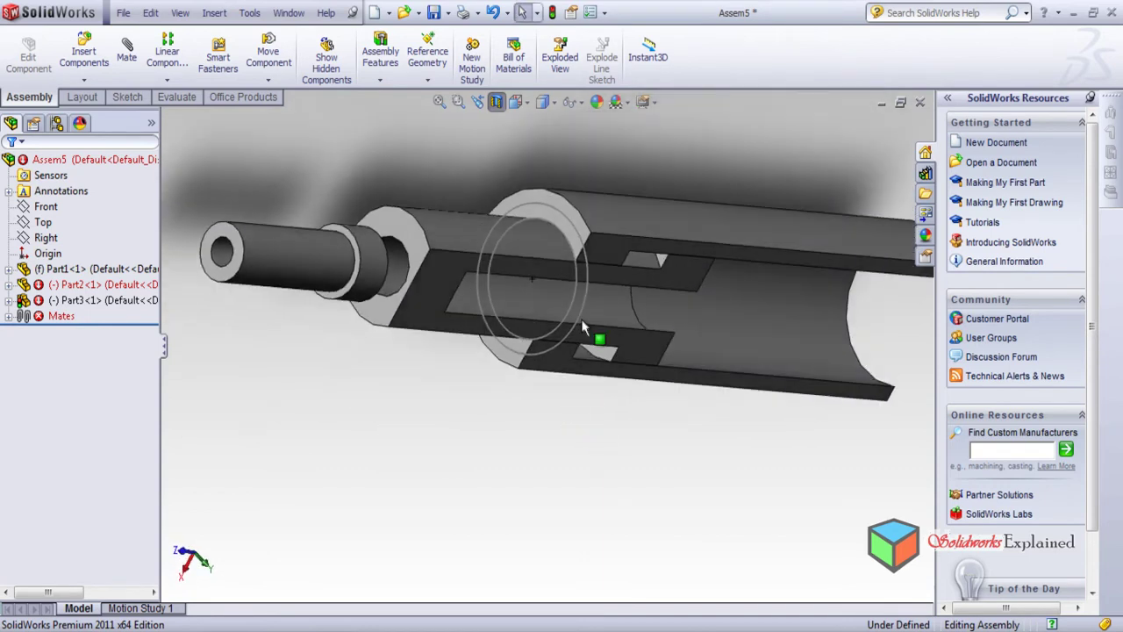
{"action": "middle_click_drag", "start_coordinate": [596, 320], "coordinate": [493, 370]}
{"action": "middle_click_drag", "start_coordinate": [584, 409], "coordinate": [547, 312]}
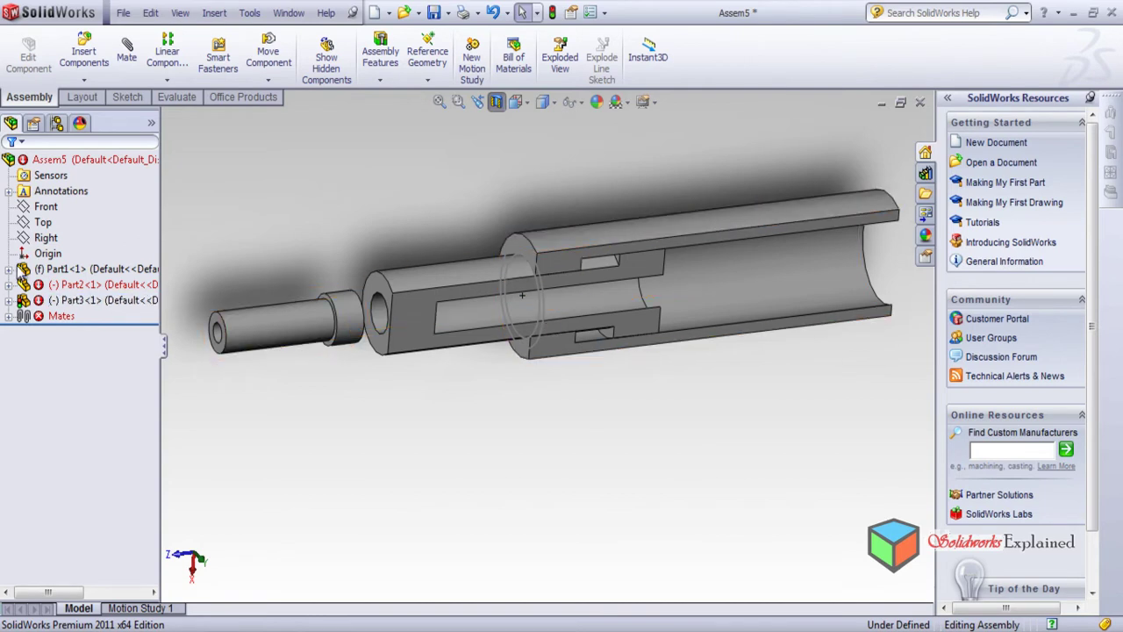
{"action": "left_click", "coordinate": [8, 270]}
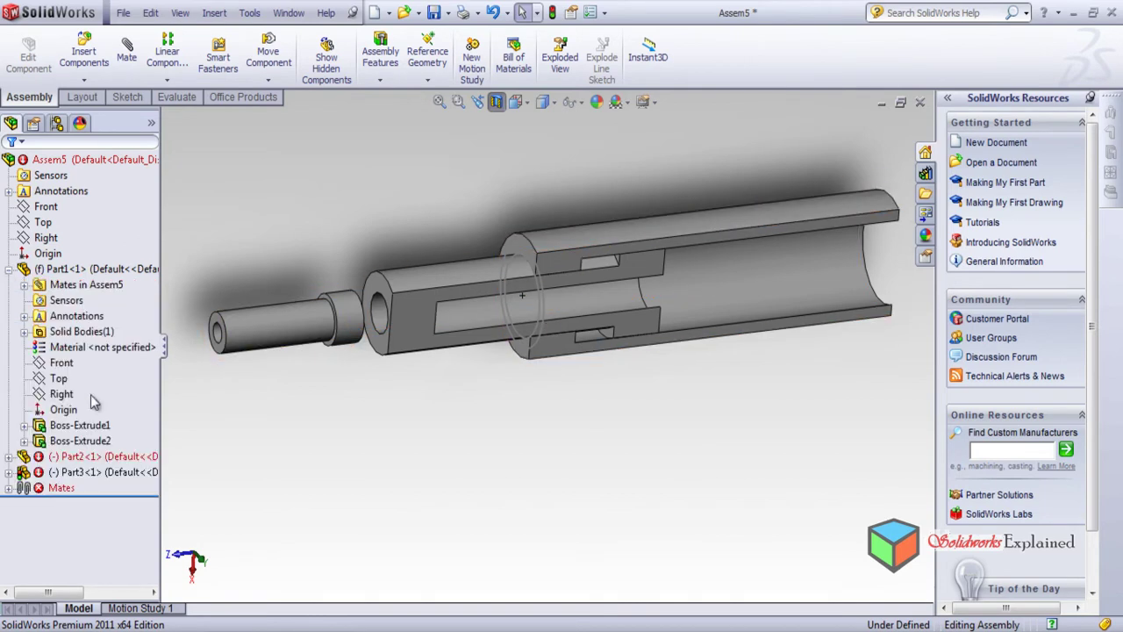
{"action": "left_click", "coordinate": [79, 425]}
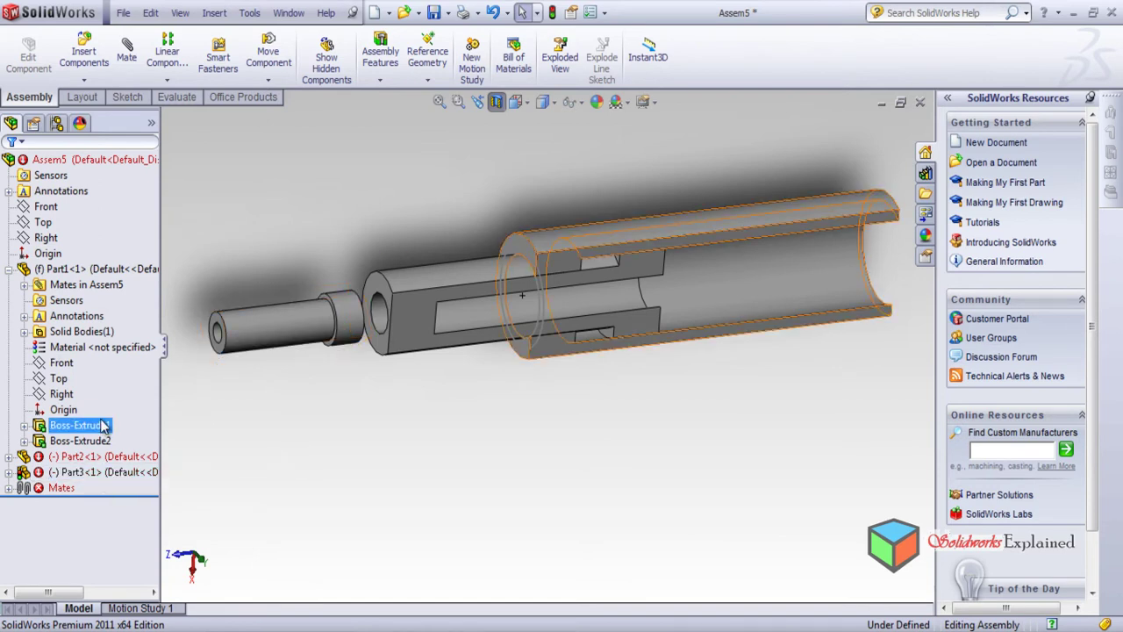
{"action": "left_click", "coordinate": [95, 441]}
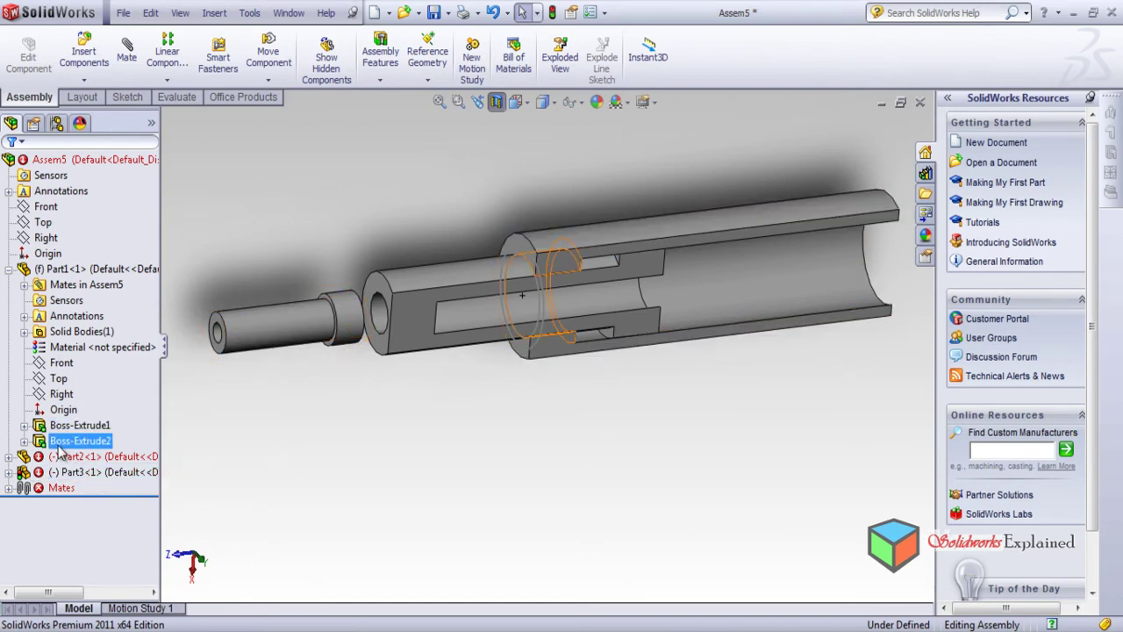
{"action": "key", "text": "Escape"}
{"action": "left_click", "coordinate": [24, 441]}
{"action": "left_click", "coordinate": [58, 456]}
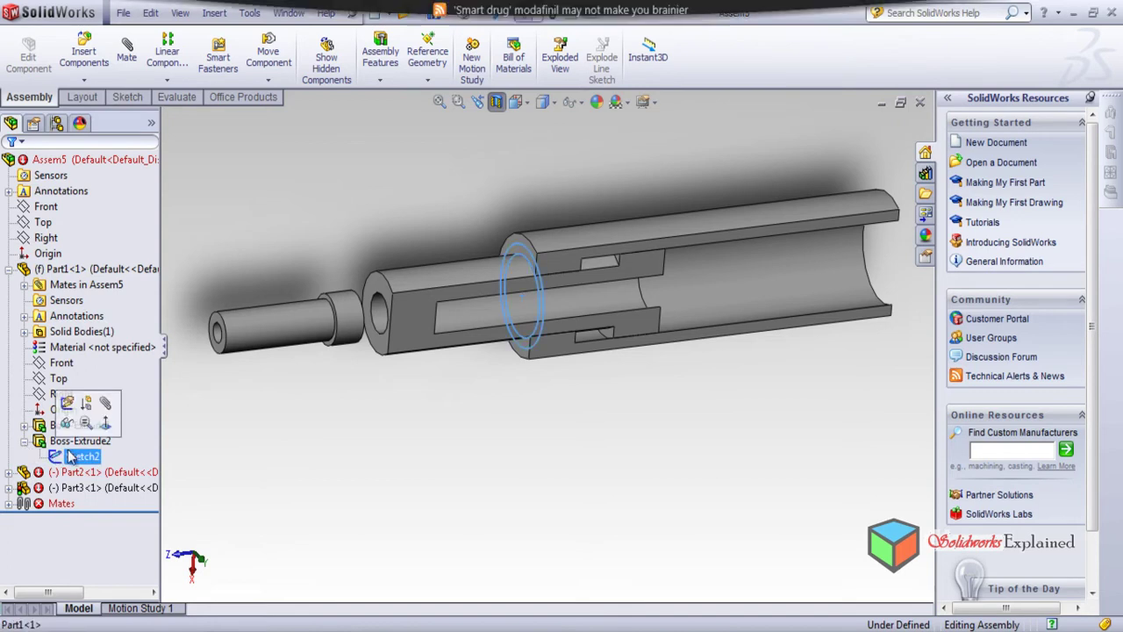
{"action": "left_click", "coordinate": [70, 428]}
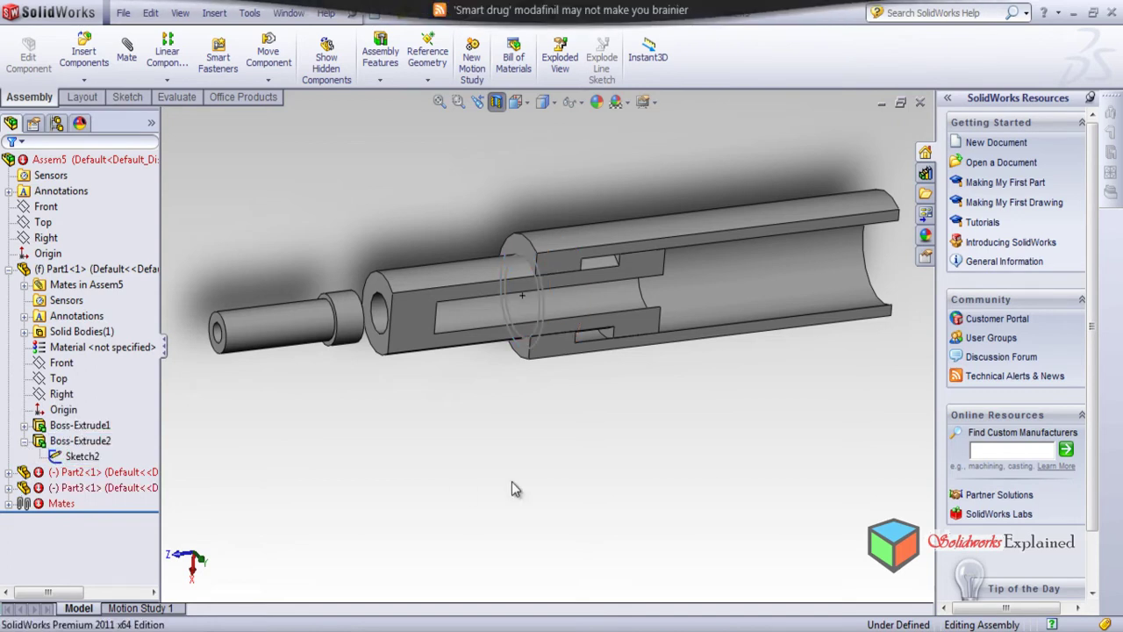
Retry hiding Part1's Sketch2, clear the selection, and collapse Part1's feature list.
{"action": "right_click", "coordinate": [84, 456]}
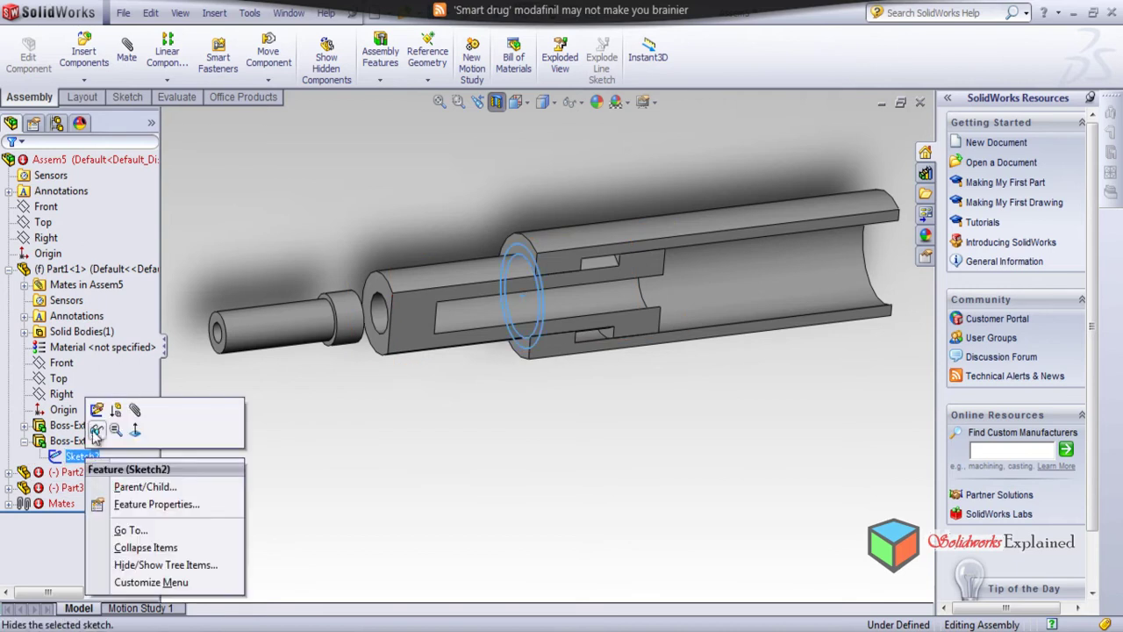
{"action": "left_click", "coordinate": [353, 500]}
{"action": "left_click", "coordinate": [65, 468]}
{"action": "left_click", "coordinate": [77, 456]}
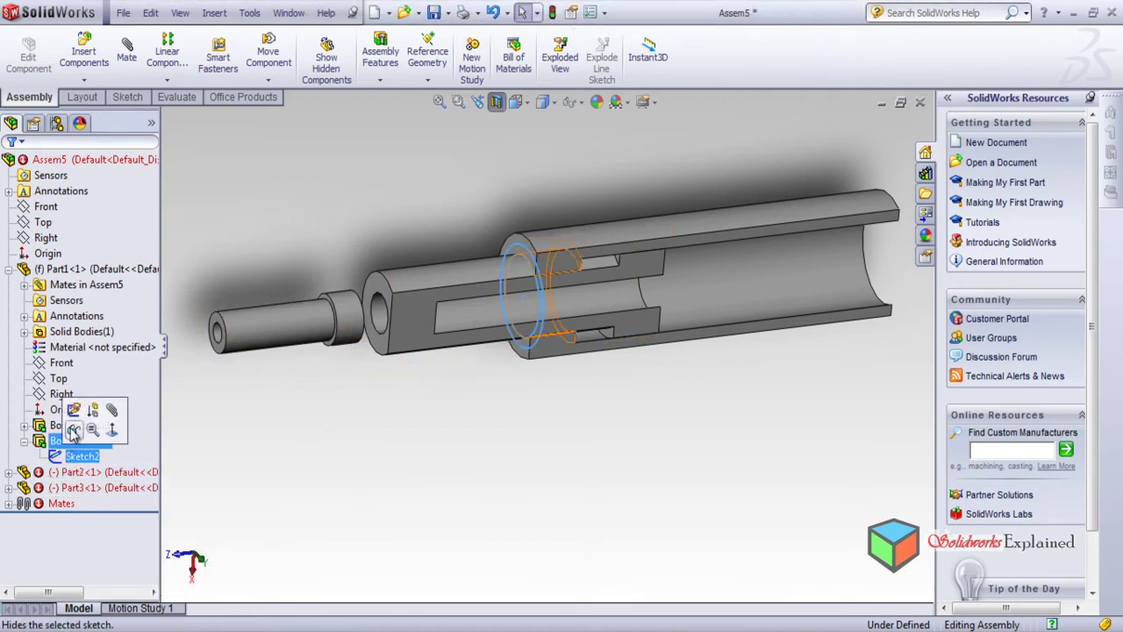
{"action": "left_click", "coordinate": [74, 429]}
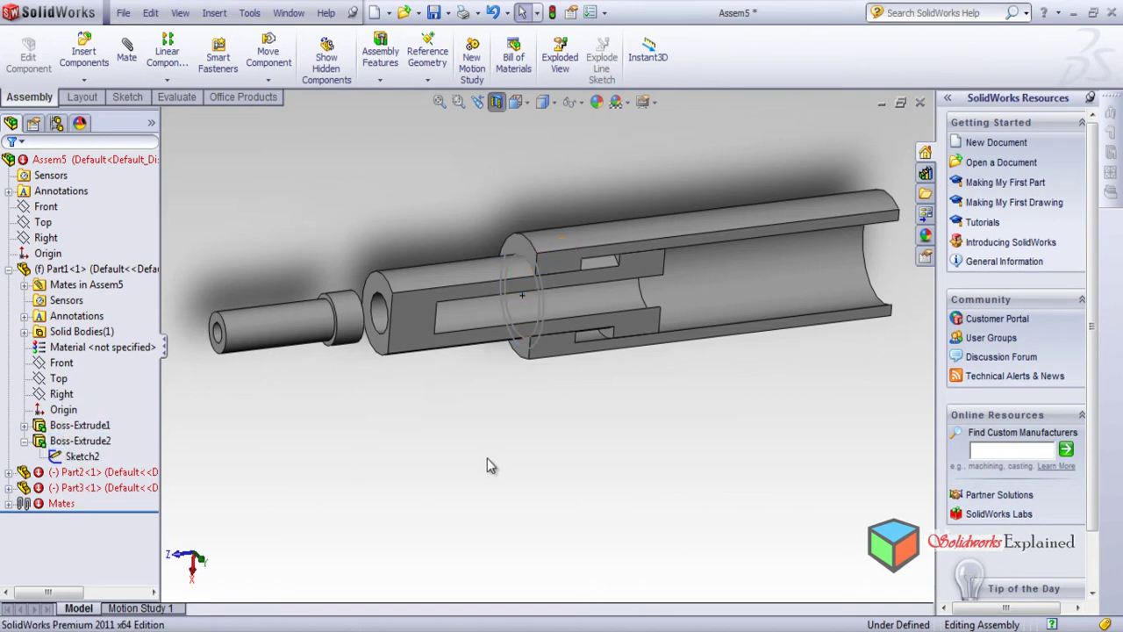
{"action": "right_click", "coordinate": [81, 456]}
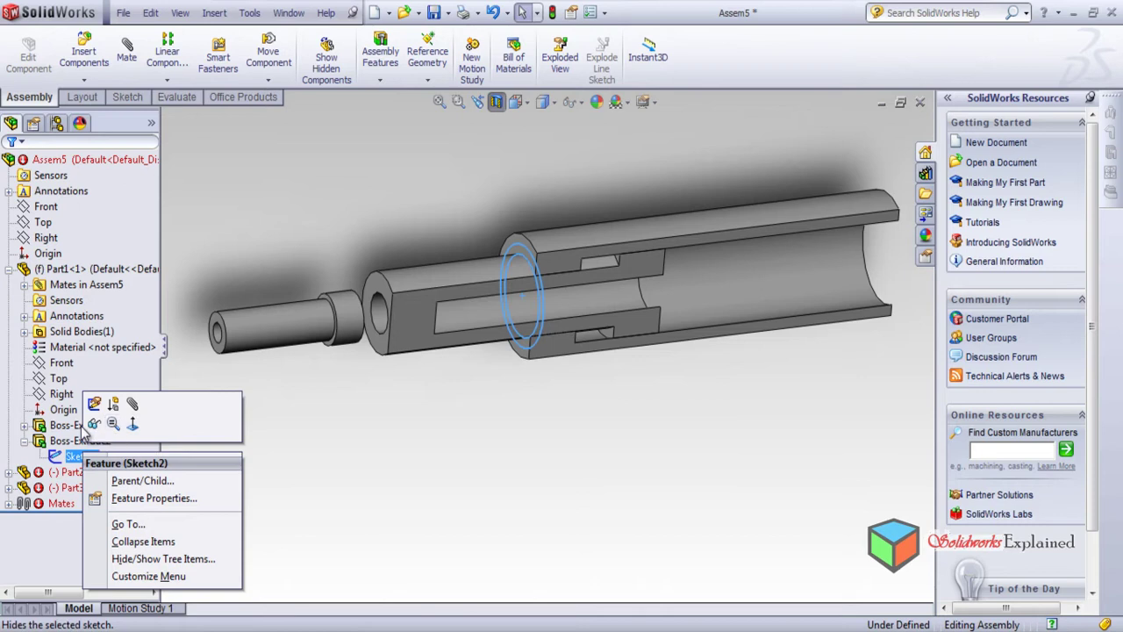
{"action": "left_click", "coordinate": [99, 427]}
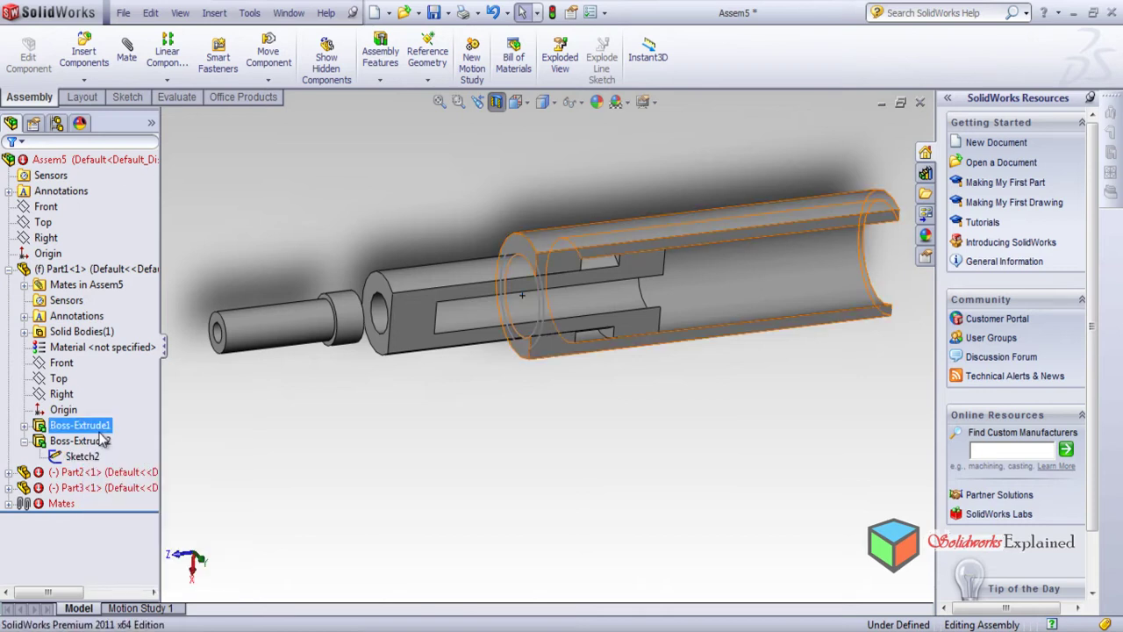
{"action": "left_click", "coordinate": [498, 468]}
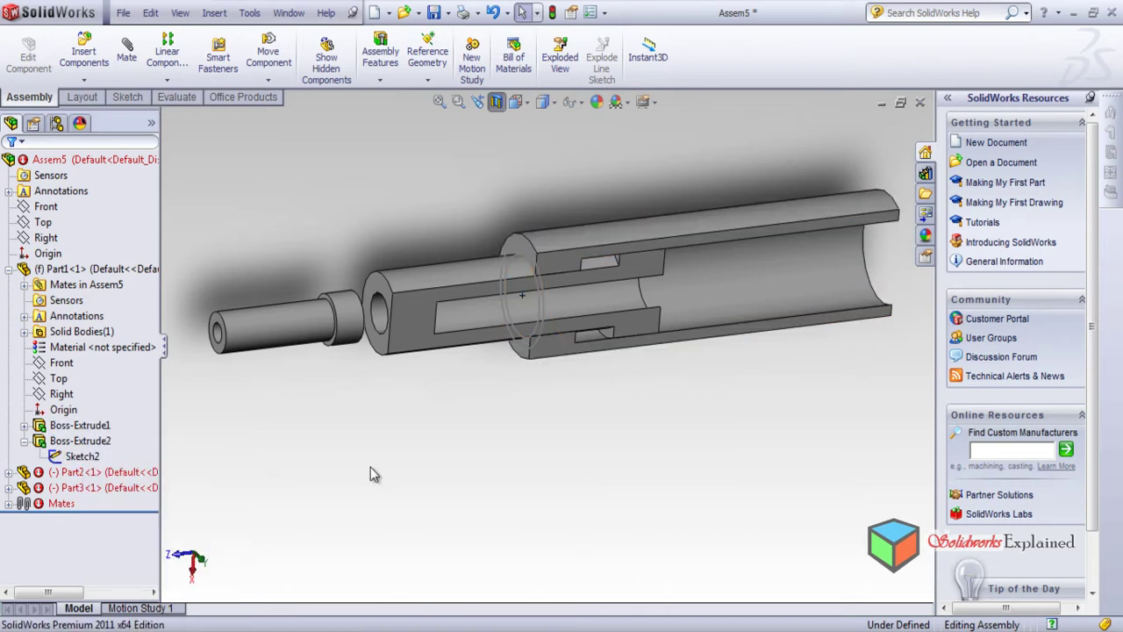
{"action": "left_click", "coordinate": [9, 269]}
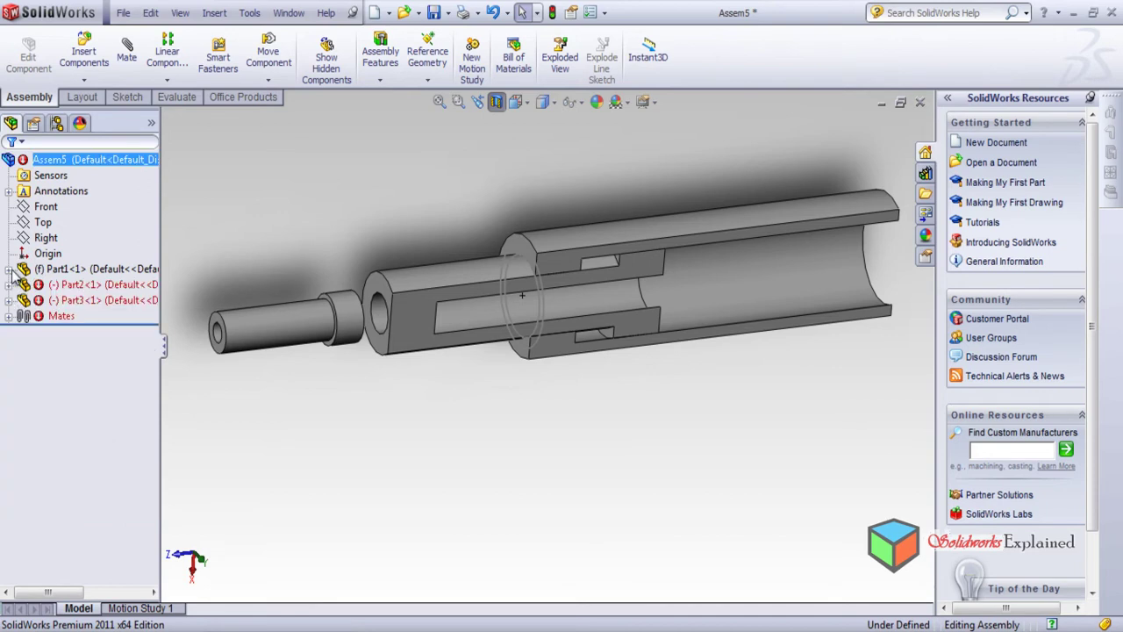
{"action": "middle_click_drag", "start_coordinate": [528, 476], "coordinate": [483, 429]}
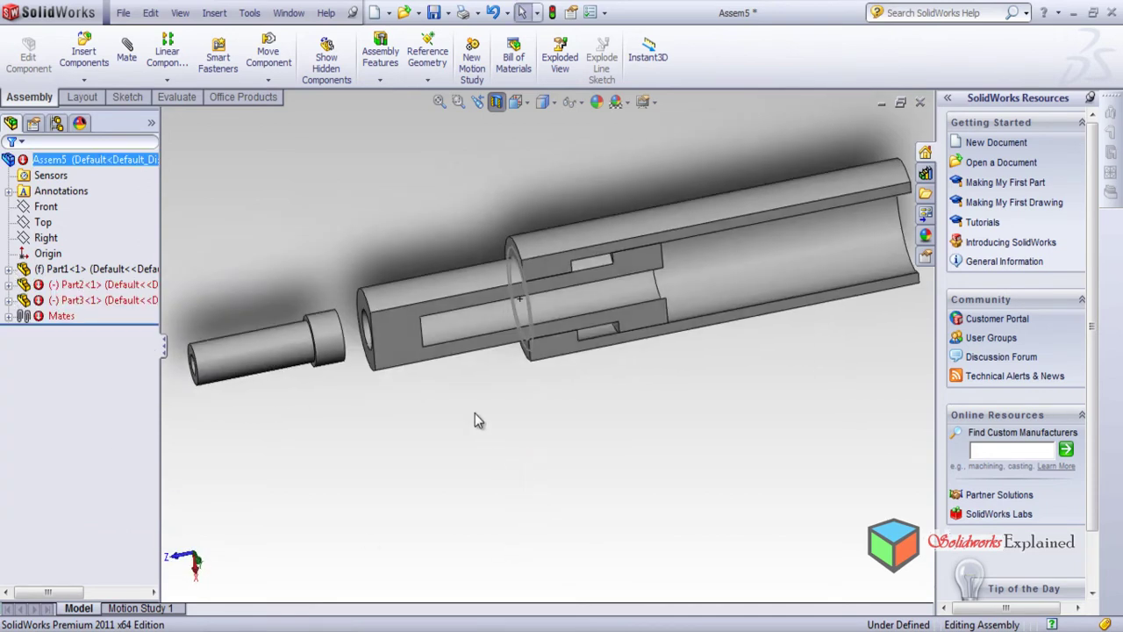
{"action": "scroll", "coordinate": [453, 401], "scroll_direction": "down", "scroll_amount": 3}
{"action": "middle_click_drag", "start_coordinate": [367, 416], "coordinate": [429, 404]}
{"action": "left_click", "coordinate": [397, 244]}
{"action": "left_click", "coordinate": [107, 48]}
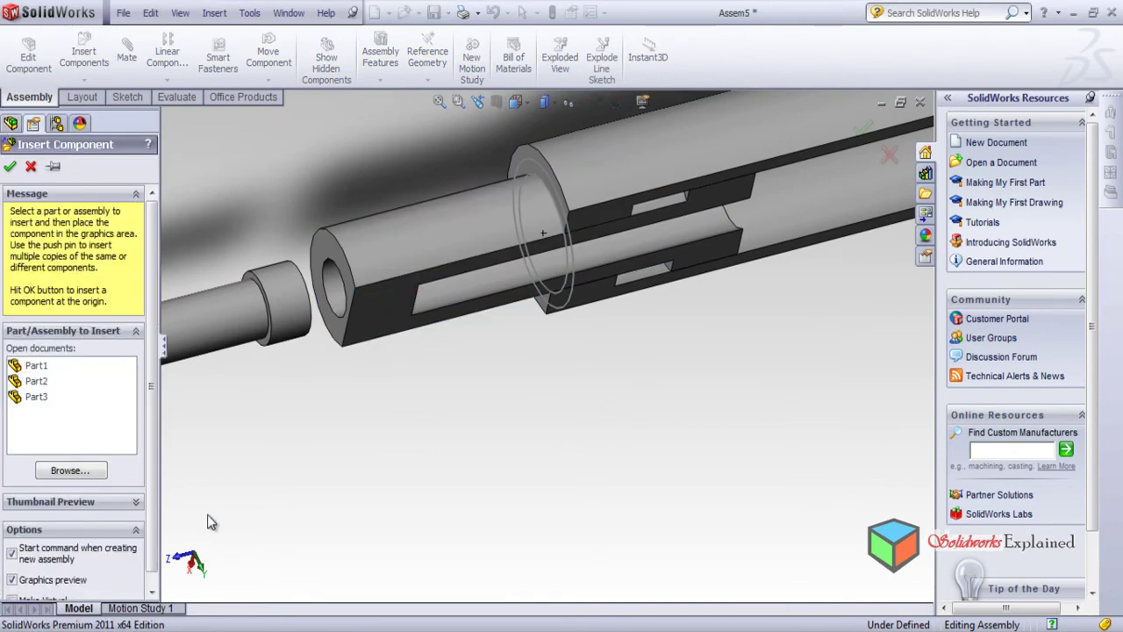
{"action": "left_click", "coordinate": [31, 166]}
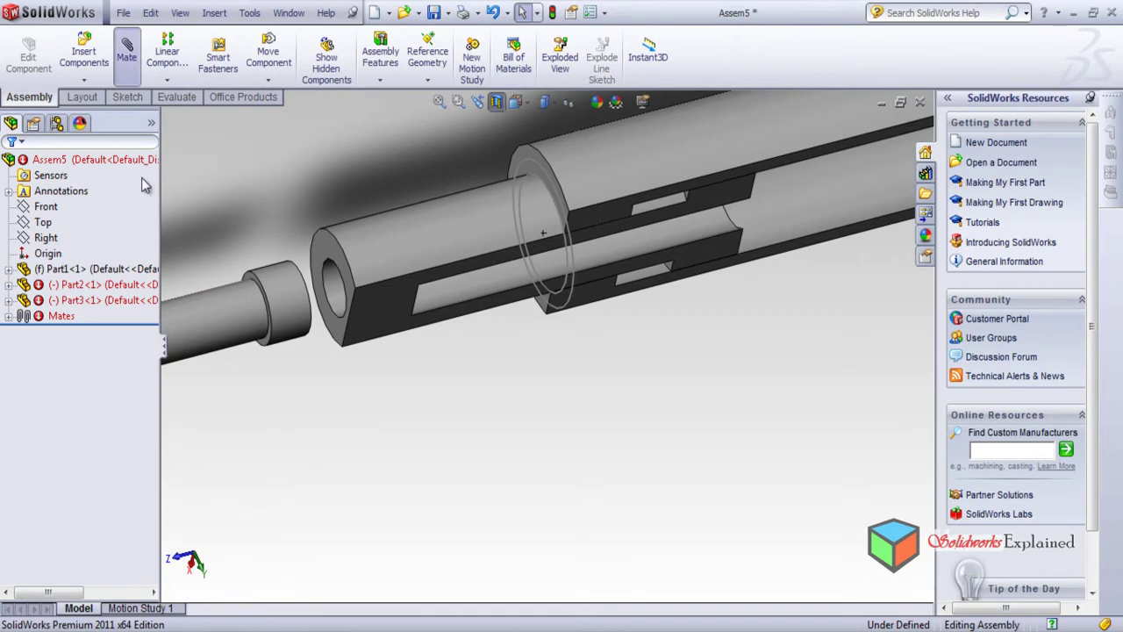
Set up a limit distance mate between Part2's outer cylindrical face and Part3's shaft face, with a minimum of 0 mm.
{"action": "left_click", "coordinate": [423, 242]}
{"action": "left_click", "coordinate": [197, 321]}
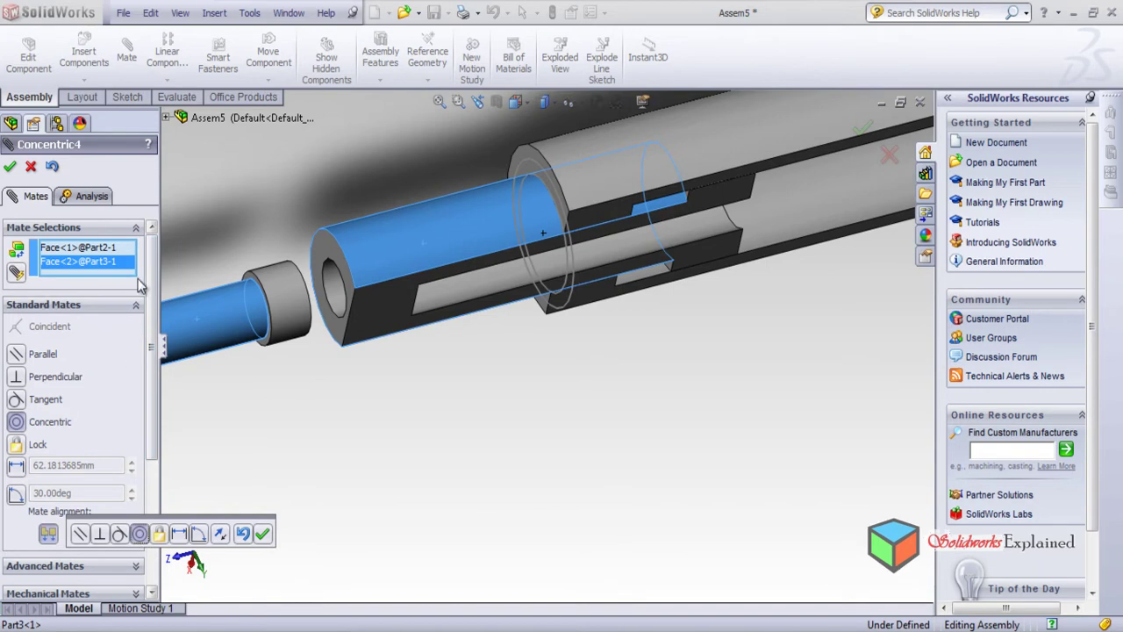
{"action": "scroll", "coordinate": [154, 418], "scroll_direction": "down", "scroll_amount": 3}
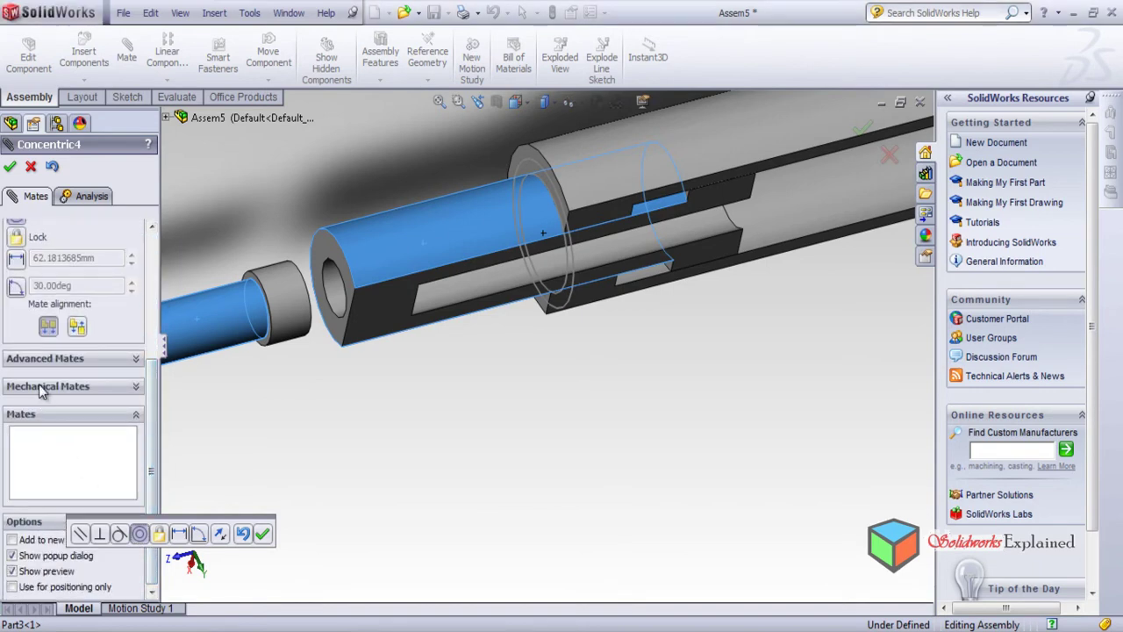
{"action": "left_click", "coordinate": [43, 358]}
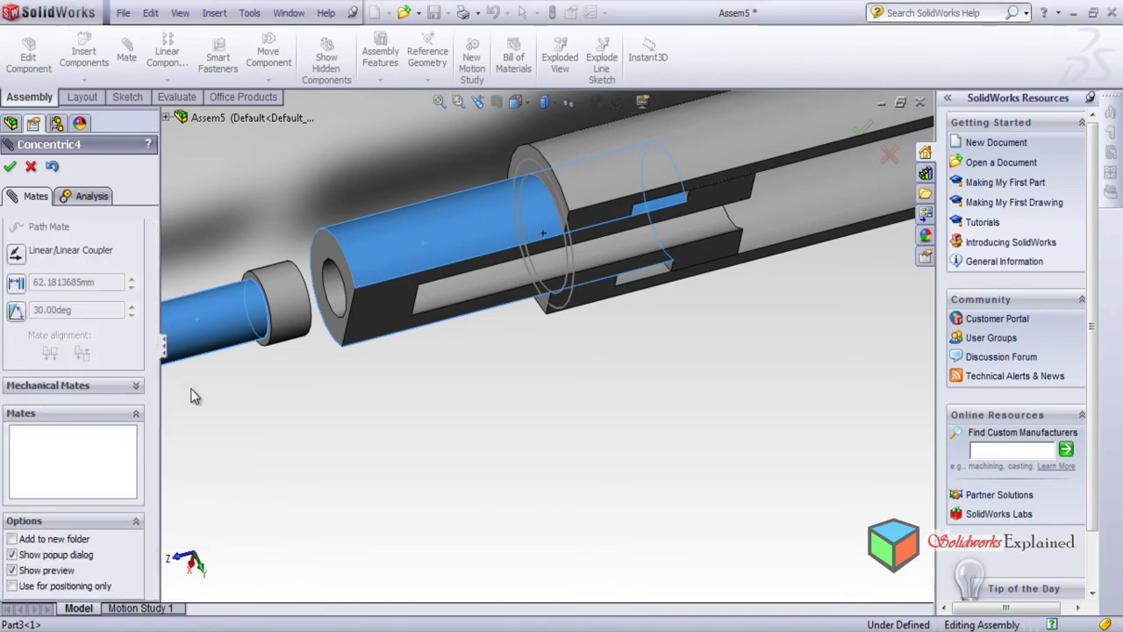
{"action": "left_click", "coordinate": [16, 281]}
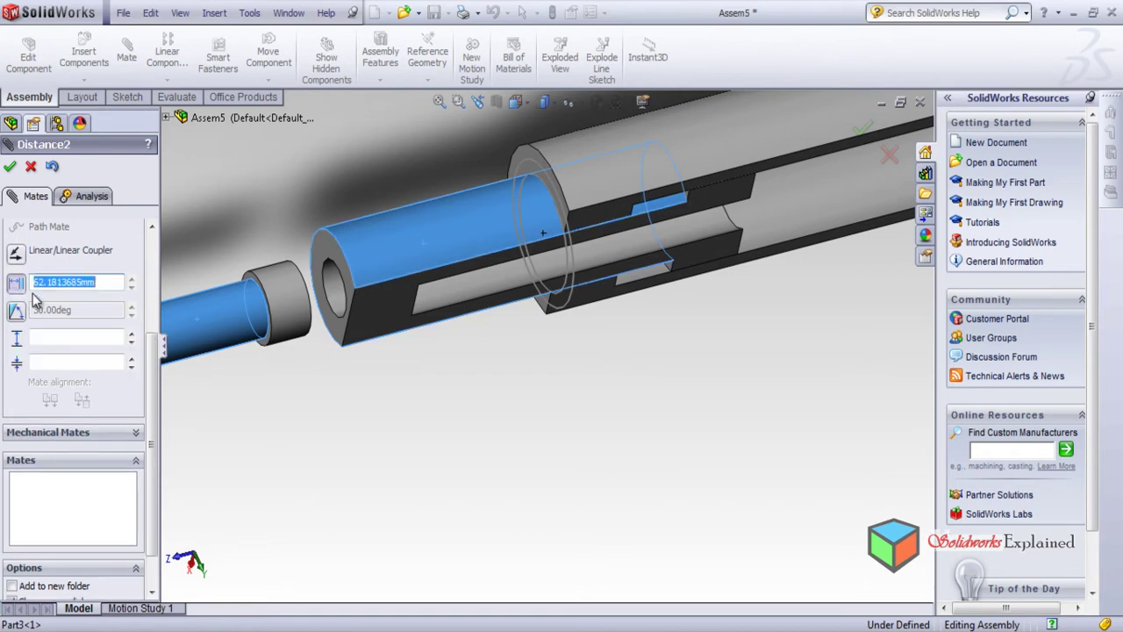
{"action": "left_click", "coordinate": [109, 363]}
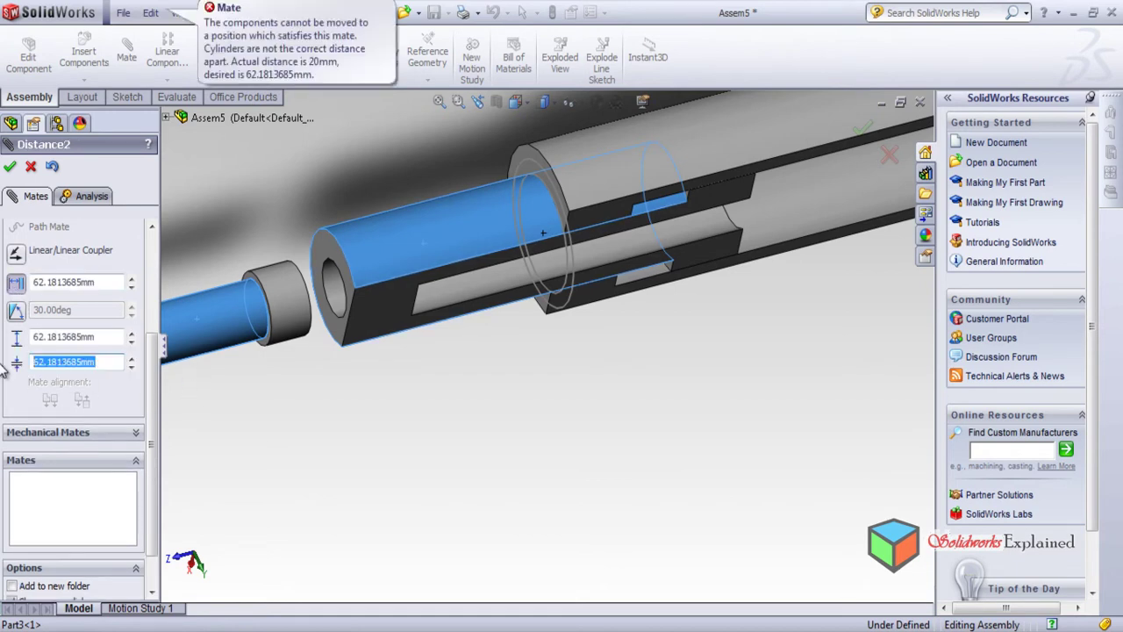
{"action": "type", "text": "0"}
{"action": "key", "text": "Return"}
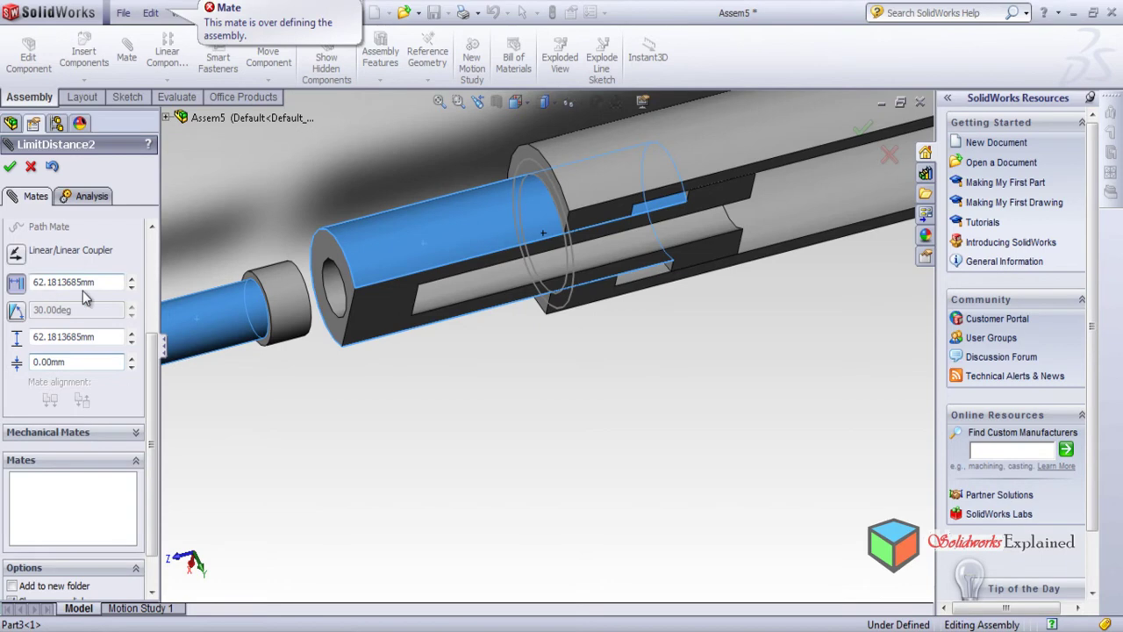
Try raising the limit distance mate's maximum to 152.1813685 mm, and discard the mate.
{"action": "left_click", "coordinate": [131, 279]}
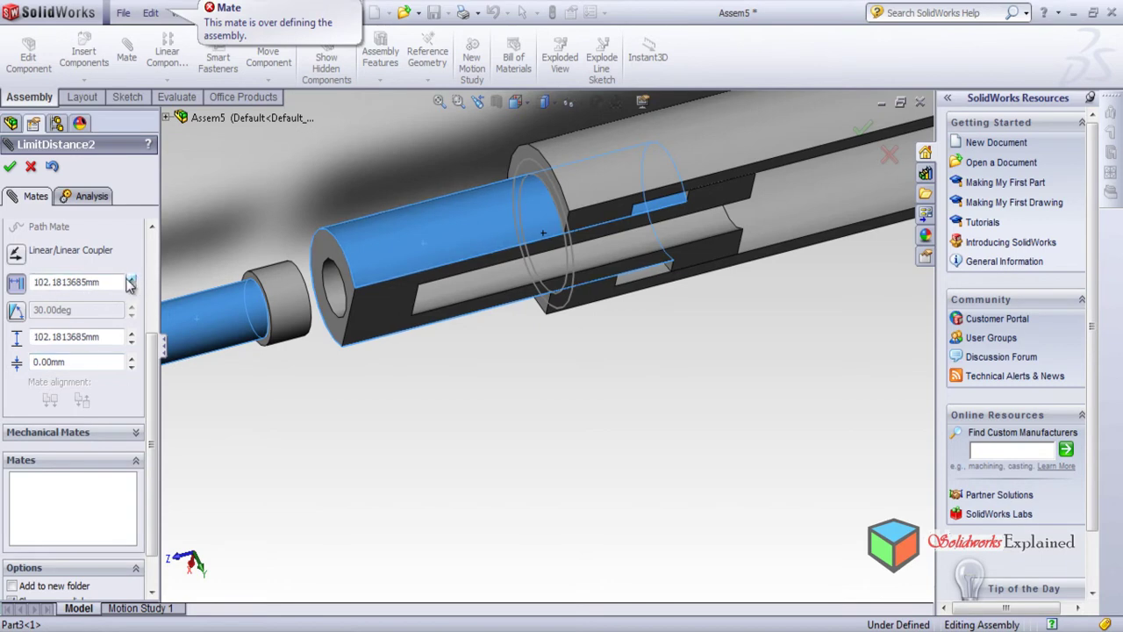
{"action": "left_click", "coordinate": [132, 280]}
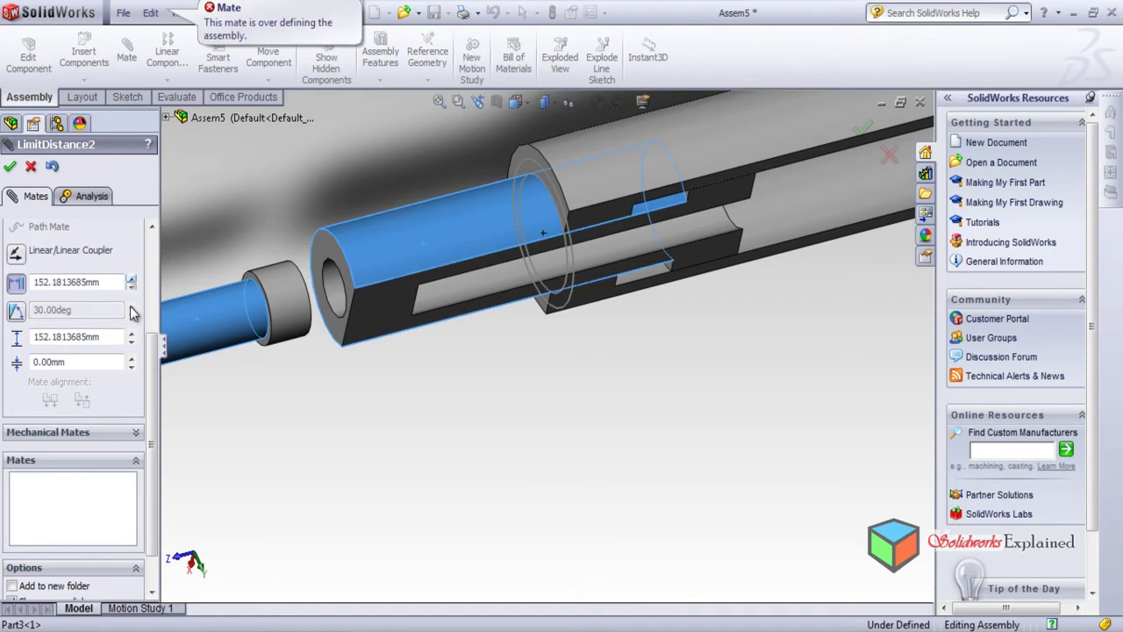
{"action": "left_click", "coordinate": [131, 288]}
{"action": "left_click_drag", "start_coordinate": [110, 331], "coordinate": [3, 345]}
{"action": "key", "text": "Home"}
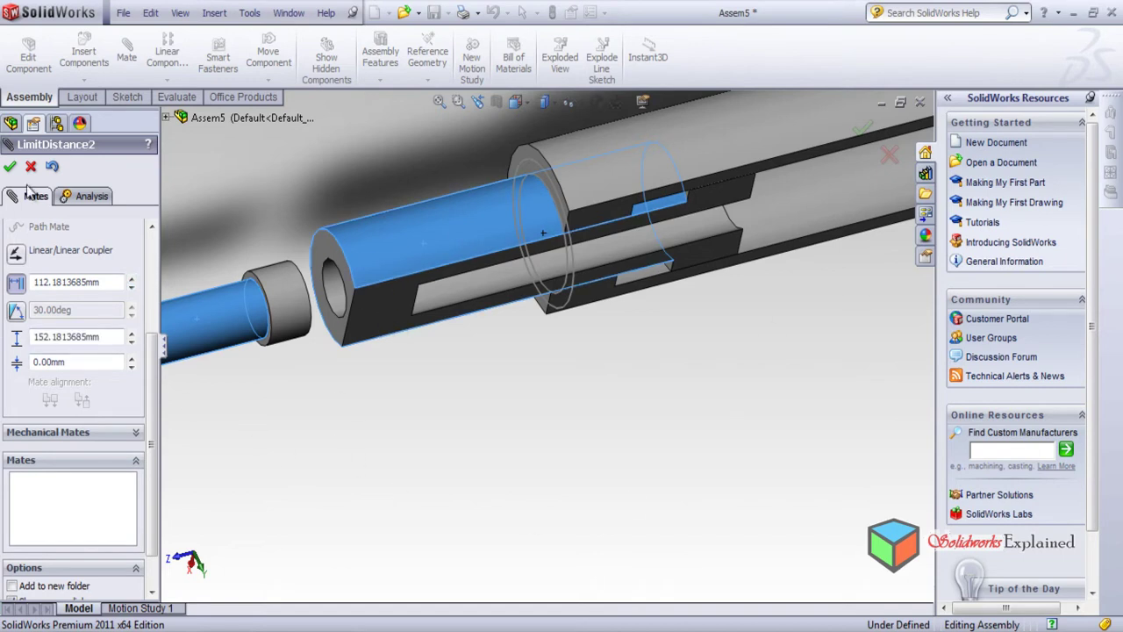
{"action": "key", "text": "Return"}
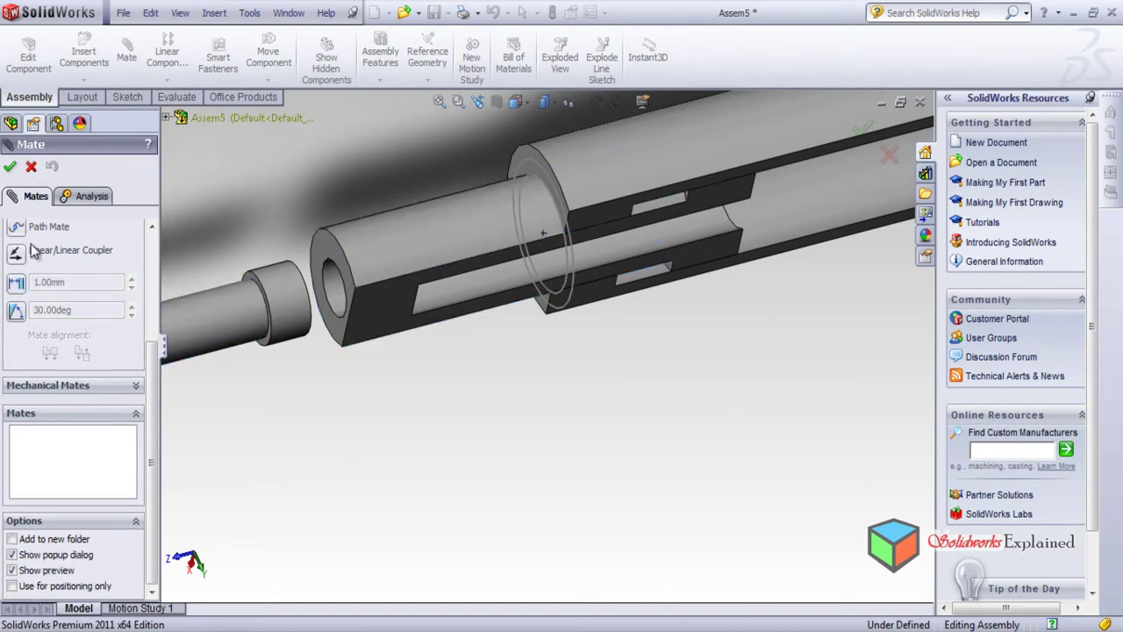
{"action": "key", "text": "Return"}
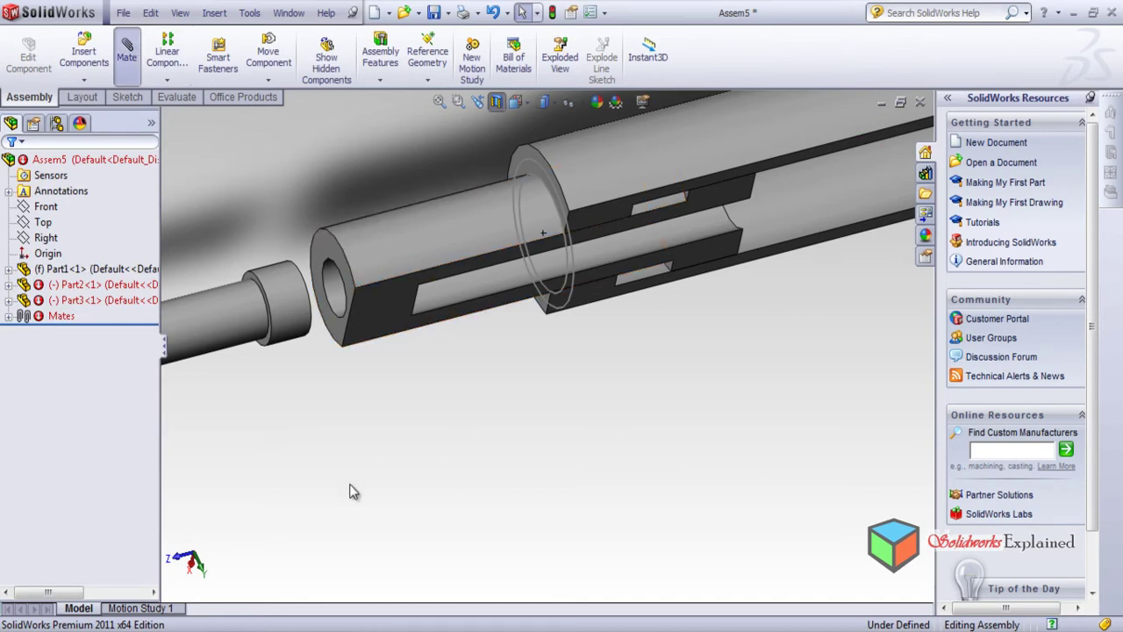
Add a concentric mate between Part2's outer cylindrical face and Part3's shaft face.
{"action": "left_click", "coordinate": [423, 243]}
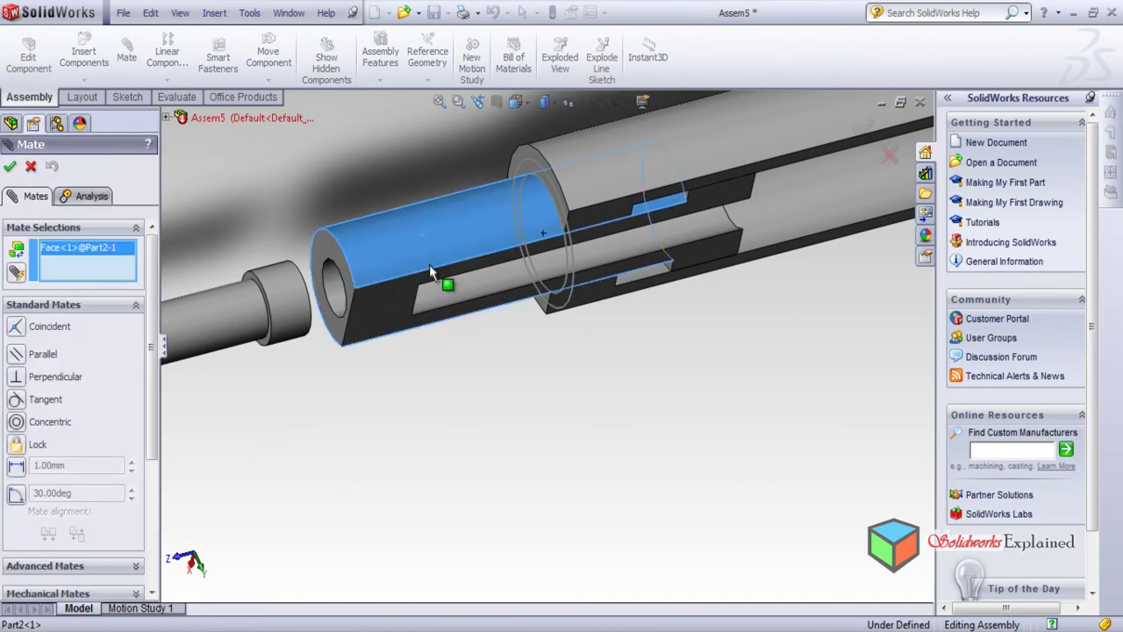
{"action": "left_click", "coordinate": [207, 321]}
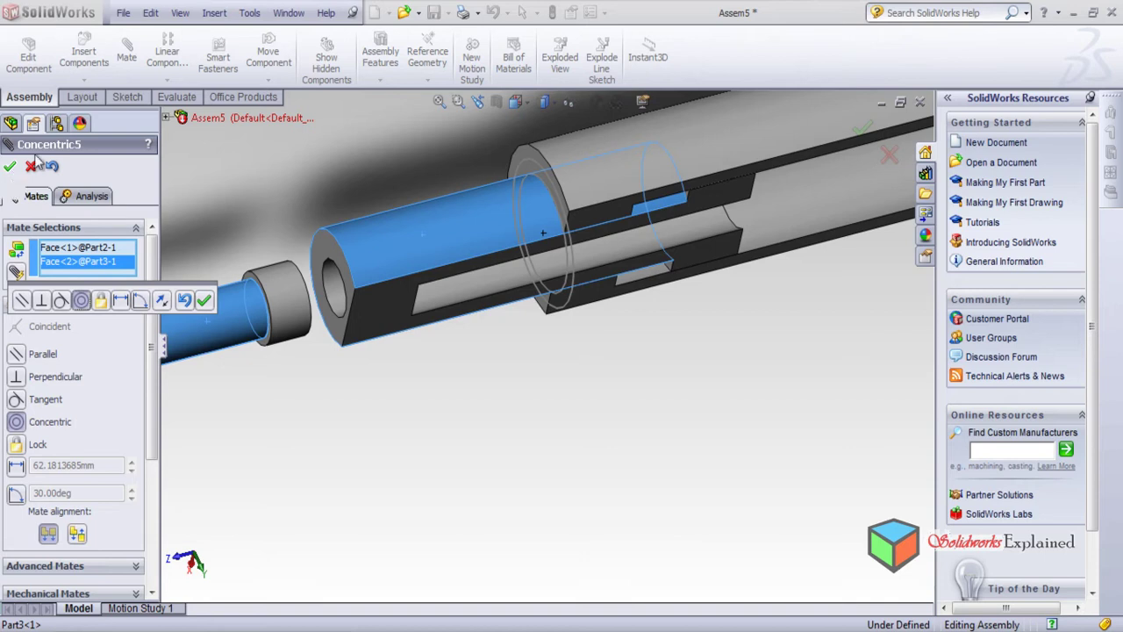
{"action": "left_click", "coordinate": [11, 169]}
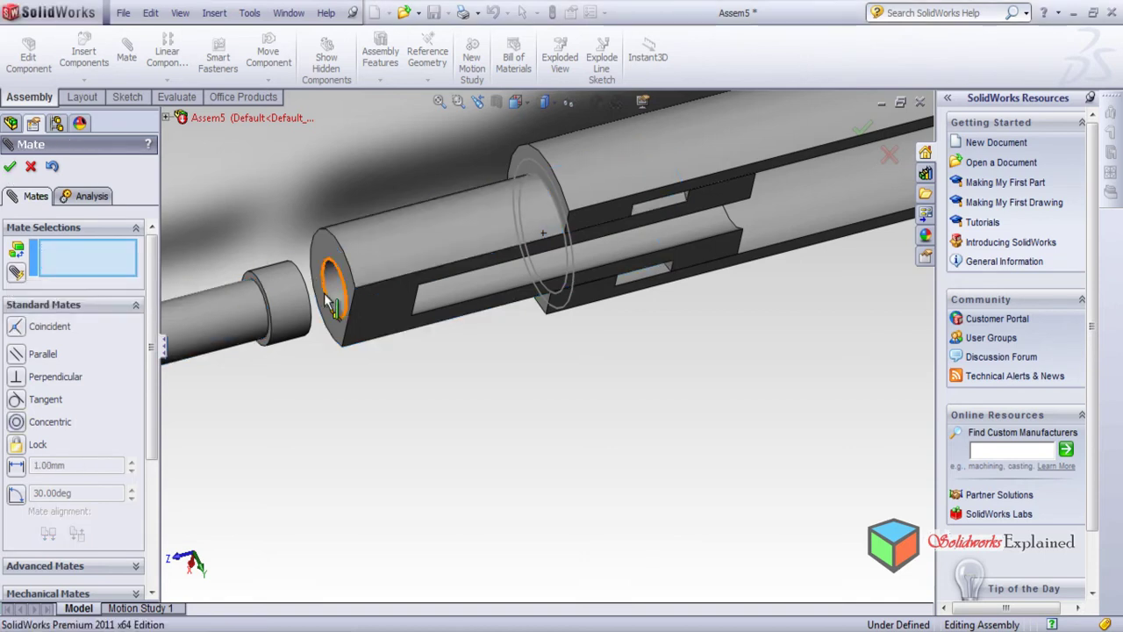
Select the ring-shaped end face inside Part2's bore and the shoulder face of Part3's collar as mate references.
{"action": "middle_click_drag", "start_coordinate": [382, 364], "coordinate": [310, 279]}
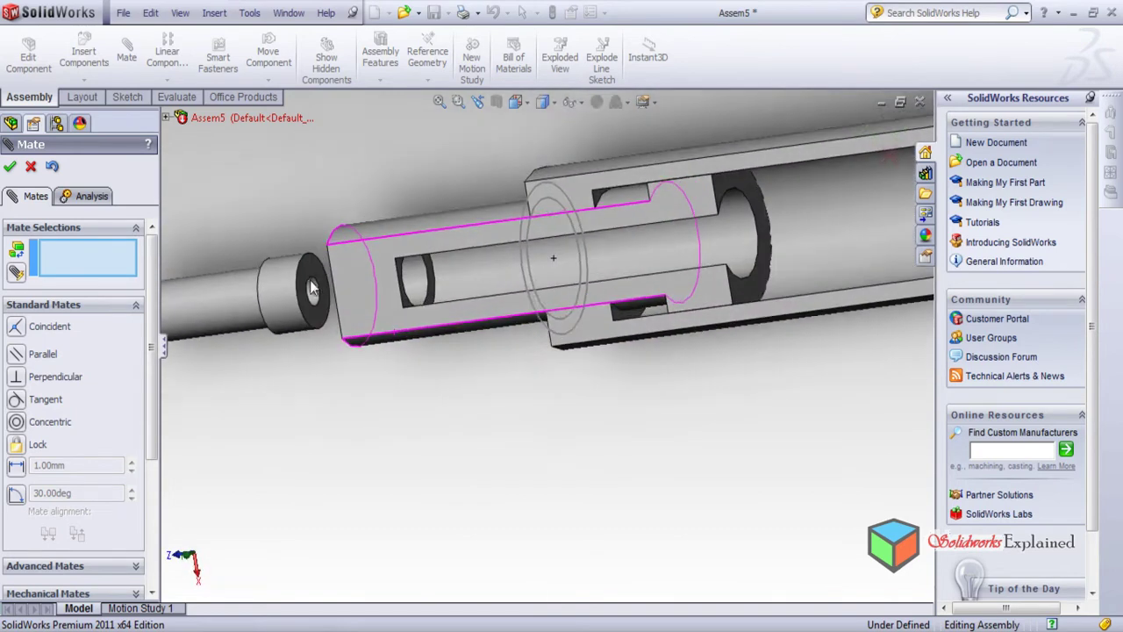
{"action": "scroll", "coordinate": [405, 284], "scroll_direction": "down", "scroll_amount": 5}
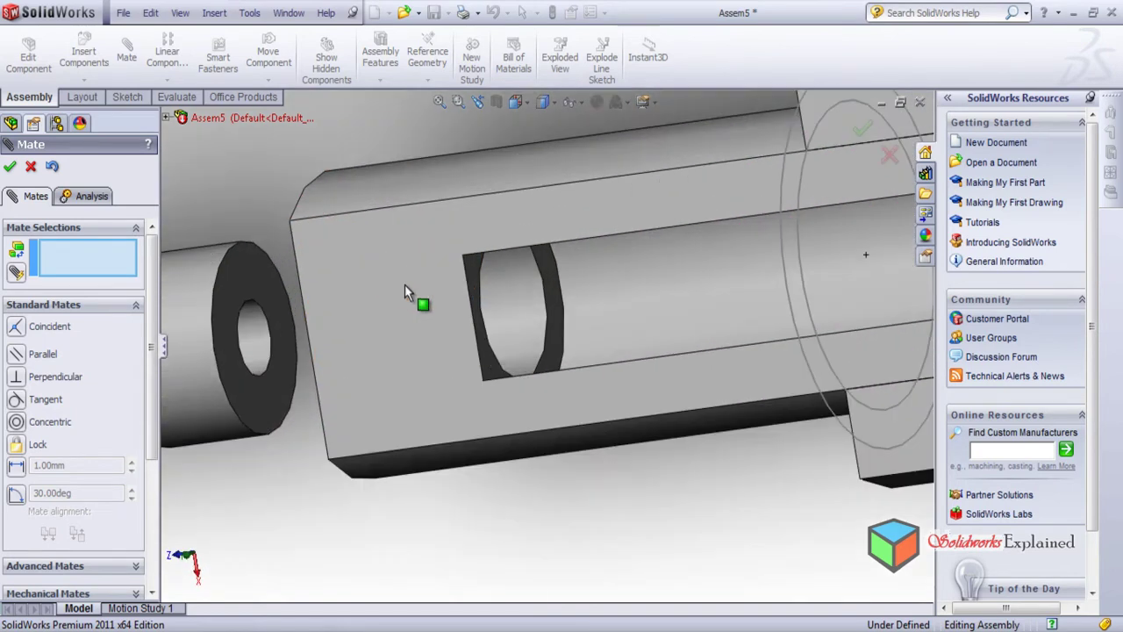
{"action": "left_click", "coordinate": [493, 369]}
{"action": "scroll", "coordinate": [489, 474], "scroll_direction": "up", "scroll_amount": 5}
{"action": "middle_click_drag", "start_coordinate": [483, 471], "coordinate": [401, 371]}
{"action": "scroll", "coordinate": [388, 347], "scroll_direction": "down", "scroll_amount": 5}
{"action": "left_click", "coordinate": [489, 378]}
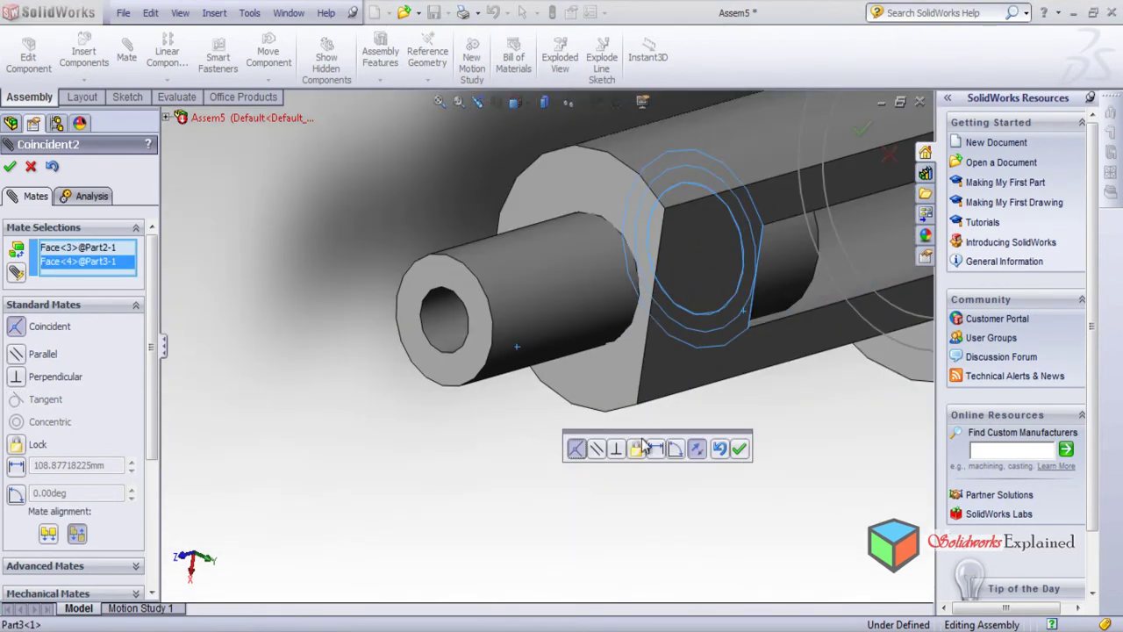
Make the mate between the two shoulder faces a limit distance mate with a minimum of 0 mm.
{"action": "middle_click_drag", "start_coordinate": [643, 445], "coordinate": [367, 397]}
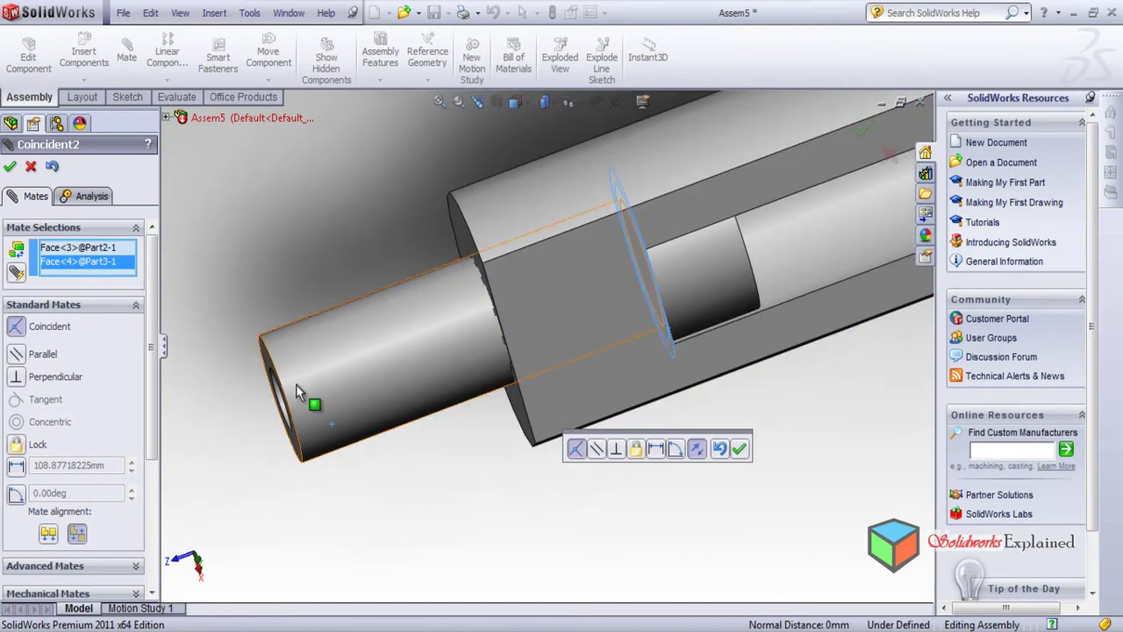
{"action": "scroll", "coordinate": [154, 368], "scroll_direction": "down", "scroll_amount": 5}
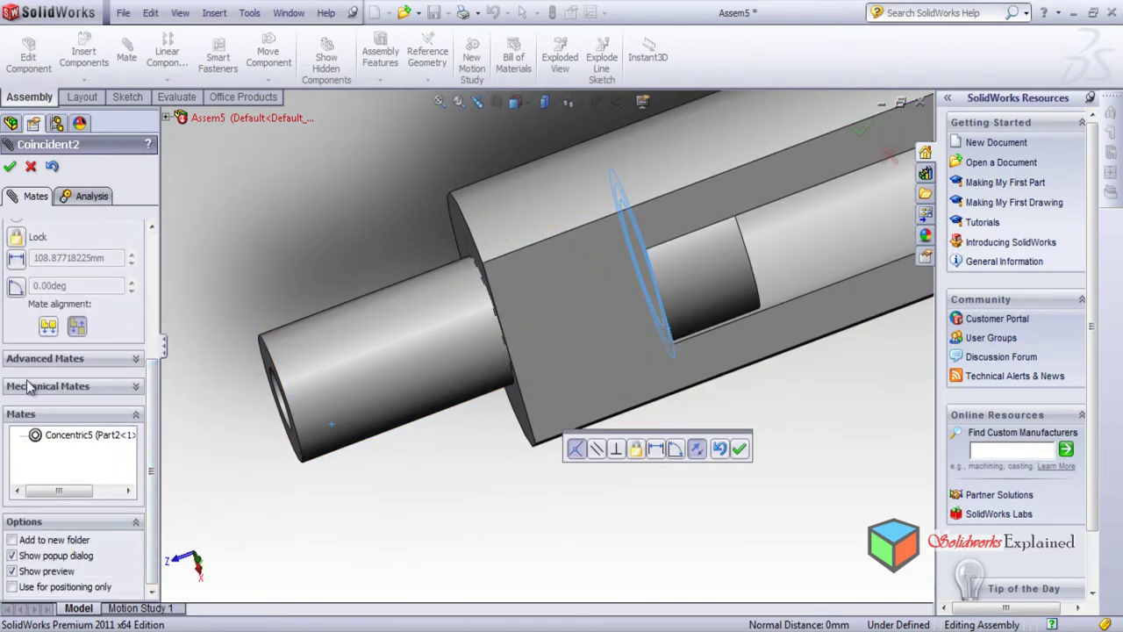
{"action": "left_click", "coordinate": [51, 359]}
{"action": "left_click", "coordinate": [15, 281]}
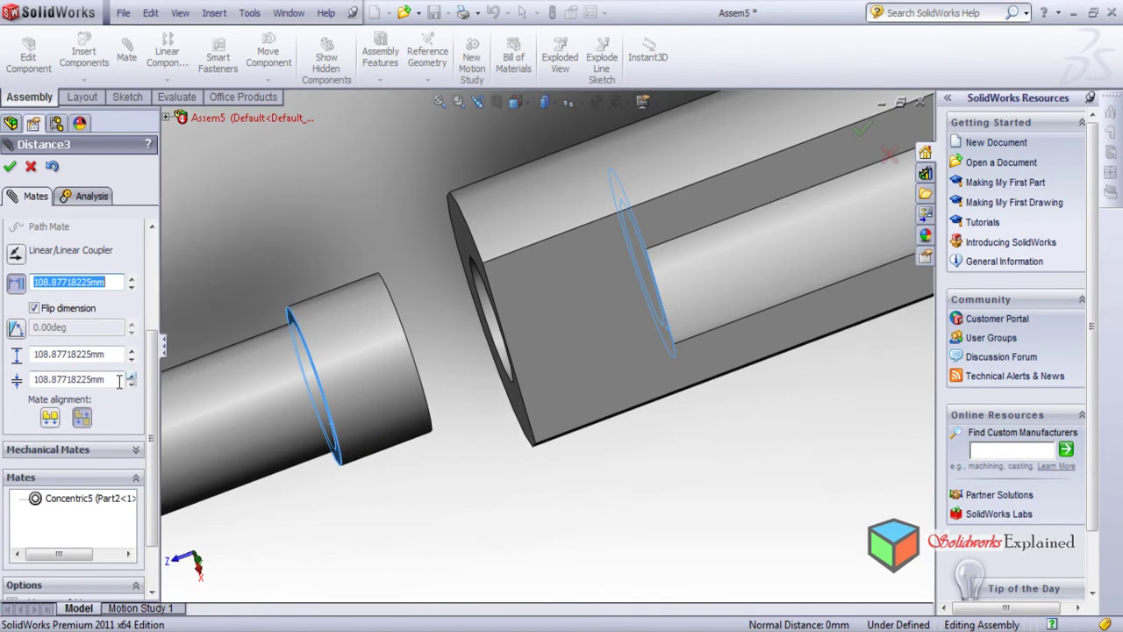
{"action": "left_click", "coordinate": [119, 379]}
{"action": "type", "text": "0"}
{"action": "key", "text": "Return"}
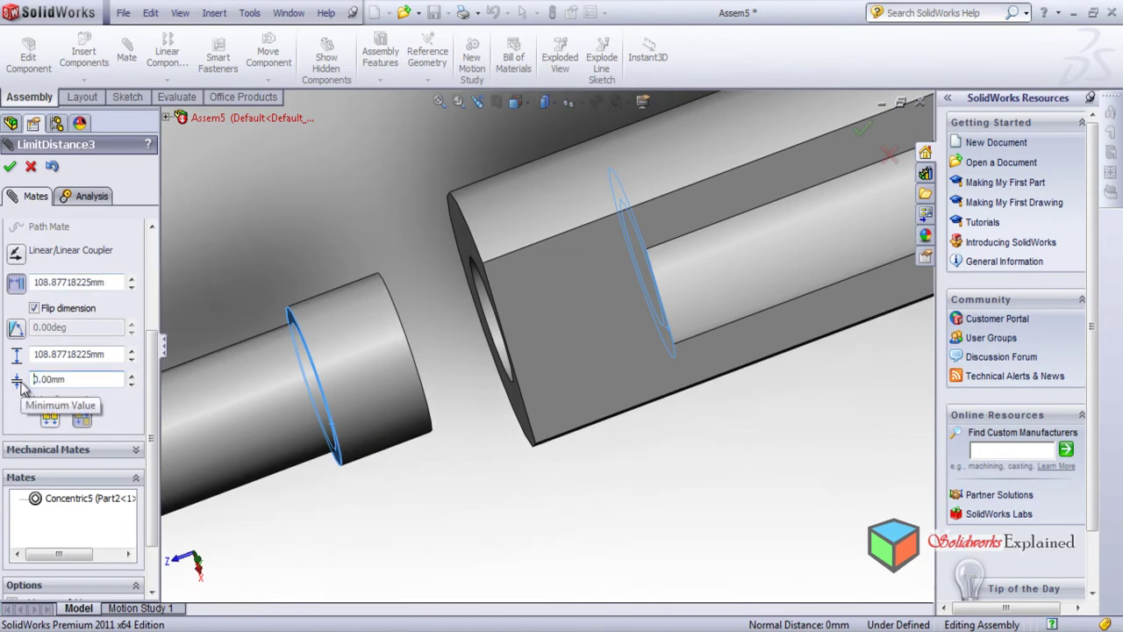
Turn off the flipped dimension direction and adjust the mate distance to 30 mm so Part3's collar sits inside Part2.
{"action": "left_click", "coordinate": [132, 288]}
{"action": "left_click", "coordinate": [131, 288]}
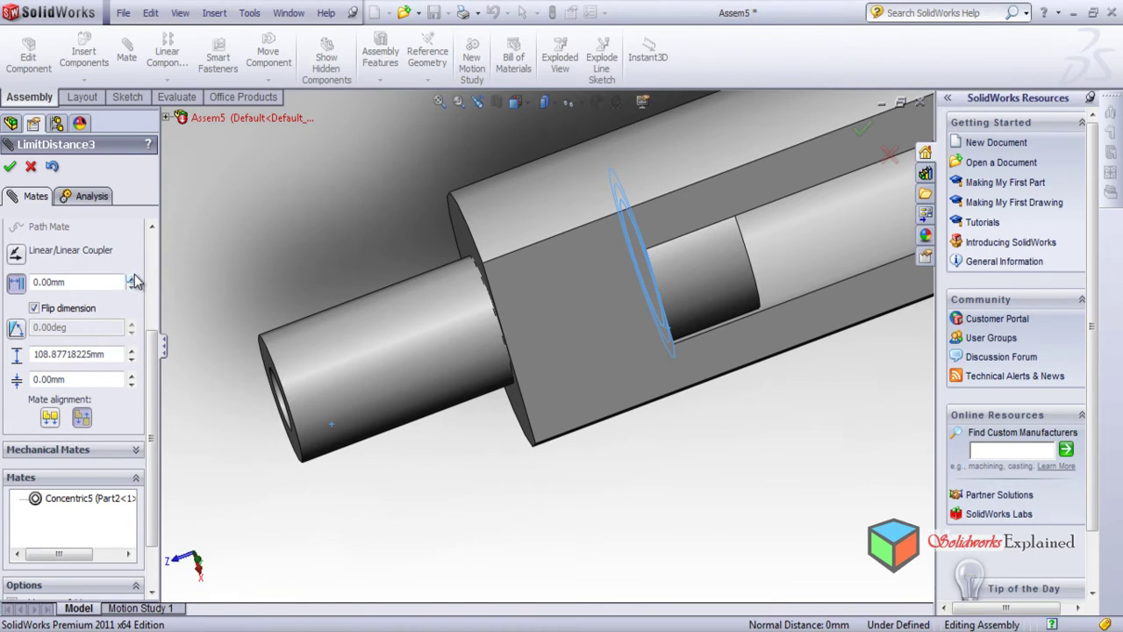
{"action": "left_click", "coordinate": [132, 278]}
{"action": "left_click", "coordinate": [132, 278]}
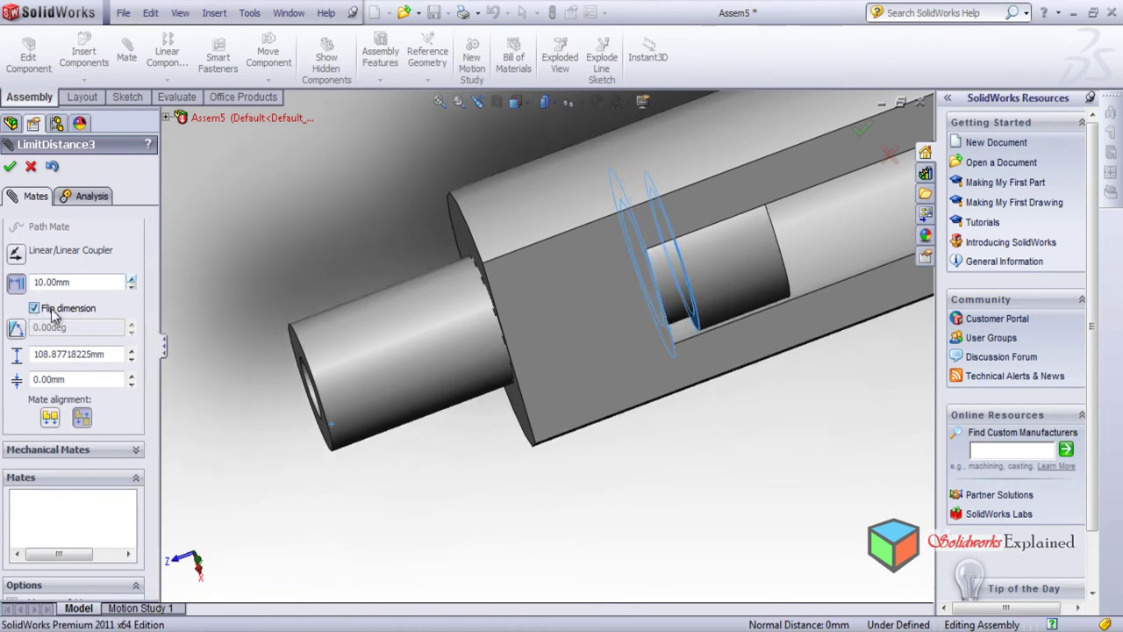
{"action": "left_click", "coordinate": [34, 308]}
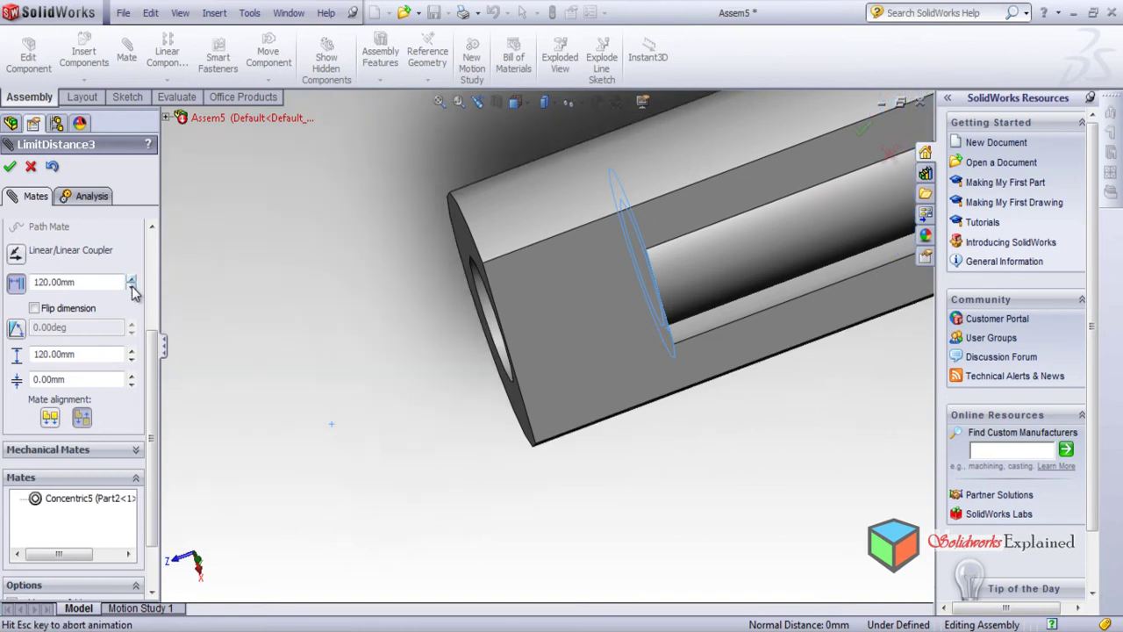
{"action": "left_click", "coordinate": [131, 288]}
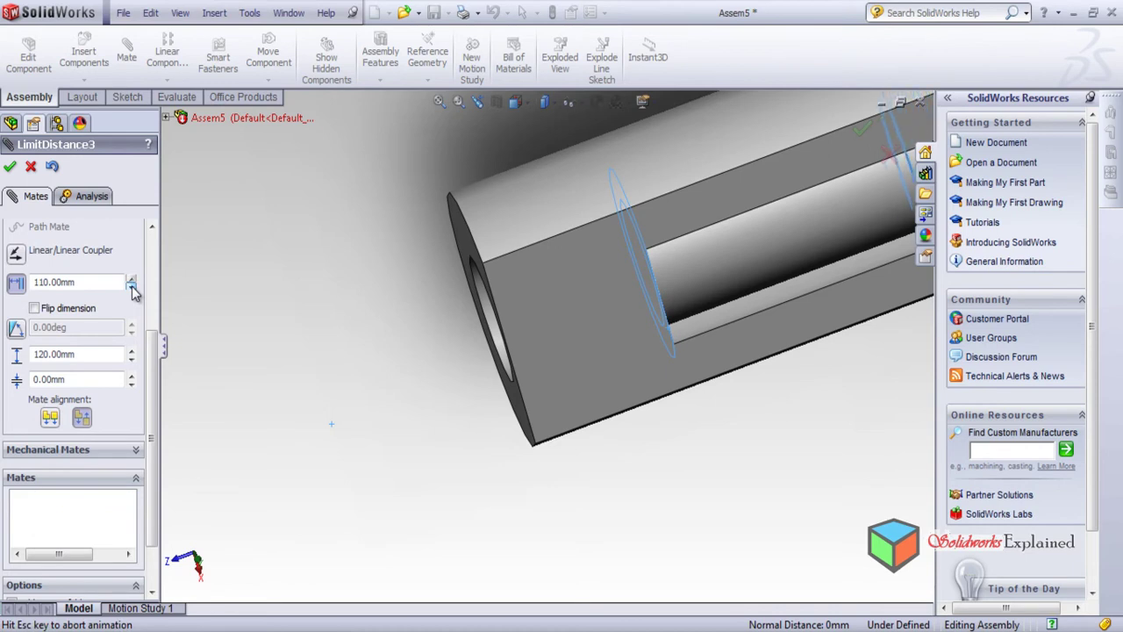
{"action": "left_click", "coordinate": [131, 289]}
{"action": "left_click", "coordinate": [131, 289]}
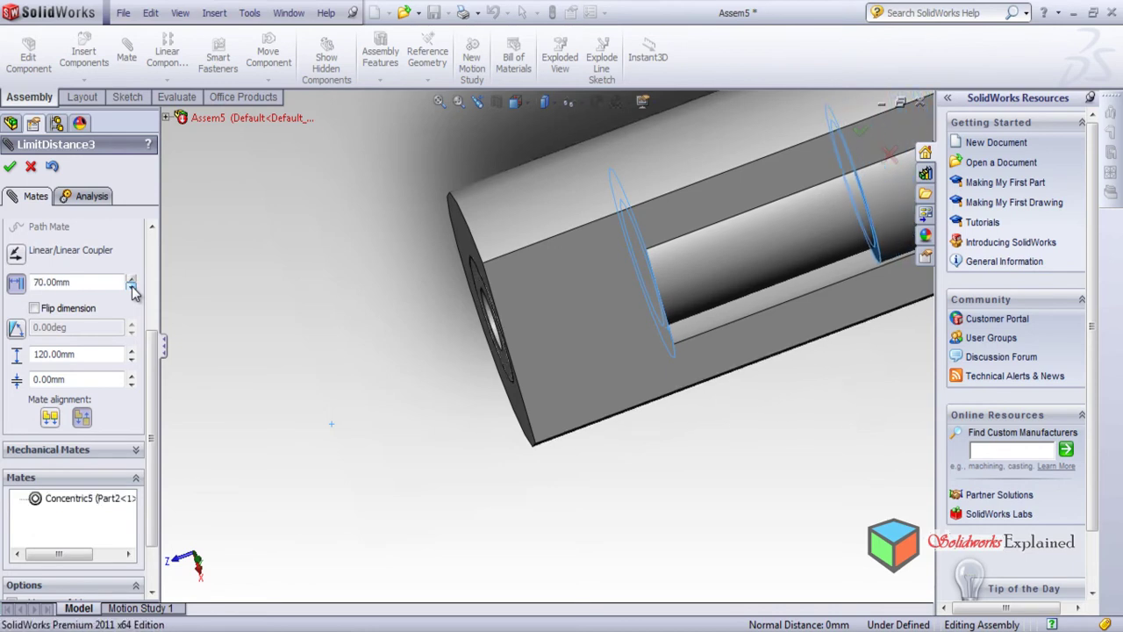
{"action": "left_click", "coordinate": [132, 289]}
{"action": "left_click", "coordinate": [131, 288]}
{"action": "left_click", "coordinate": [132, 289]}
{"action": "left_click", "coordinate": [132, 289]}
Set the limit distance mate's maximum to 70 mm, accept the mate and finish mating.
{"action": "left_click", "coordinate": [66, 354]}
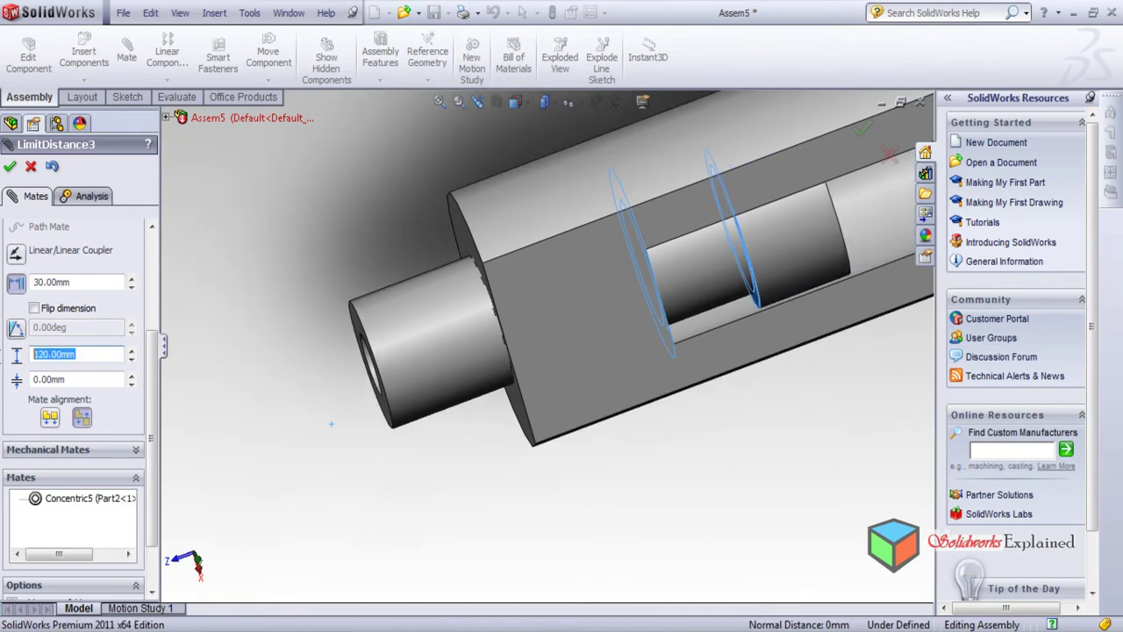
{"action": "type", "text": "70"}
{"action": "key", "text": "Return"}
{"action": "left_click", "coordinate": [11, 167]}
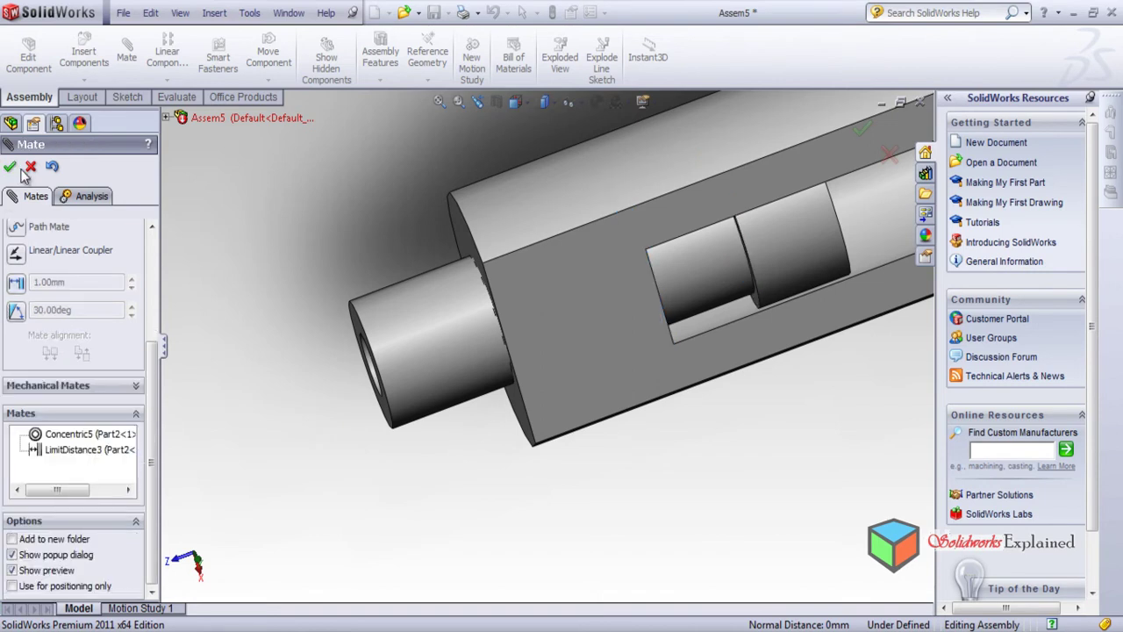
{"action": "left_click", "coordinate": [10, 166]}
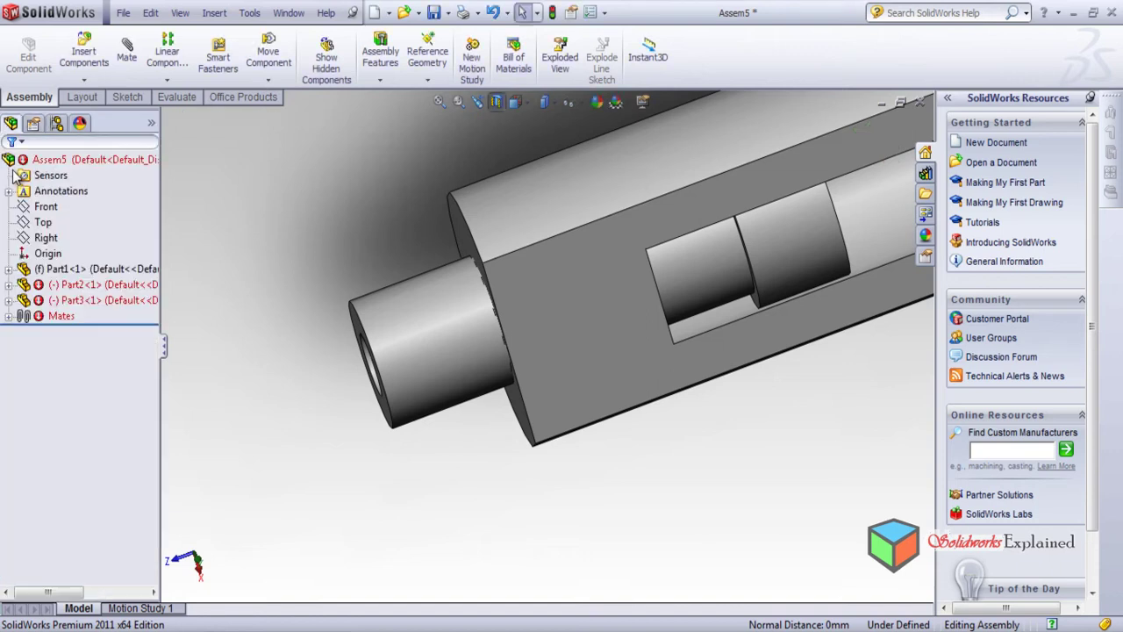
Slide Part3 outward along Part2 to its end stop to test the limit distance mate.
{"action": "scroll", "coordinate": [273, 466], "scroll_direction": "down", "scroll_amount": 2}
{"action": "middle_click_drag", "start_coordinate": [304, 440], "coordinate": [701, 354], "text": "ctrl"}
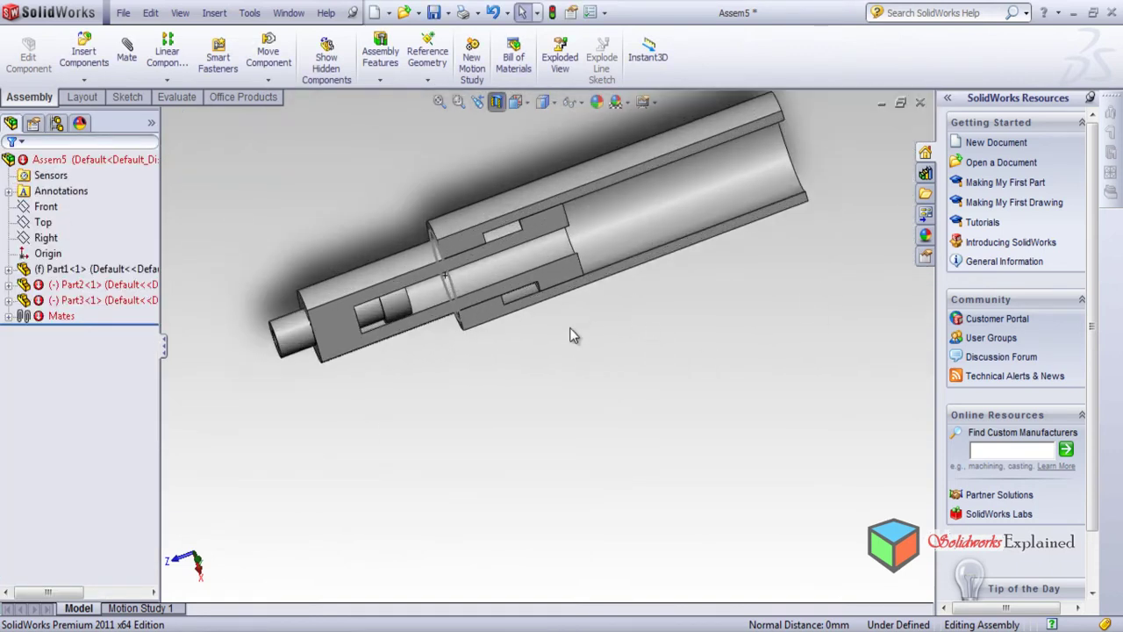
{"action": "middle_click_drag", "start_coordinate": [562, 330], "coordinate": [539, 316], "text": "shift"}
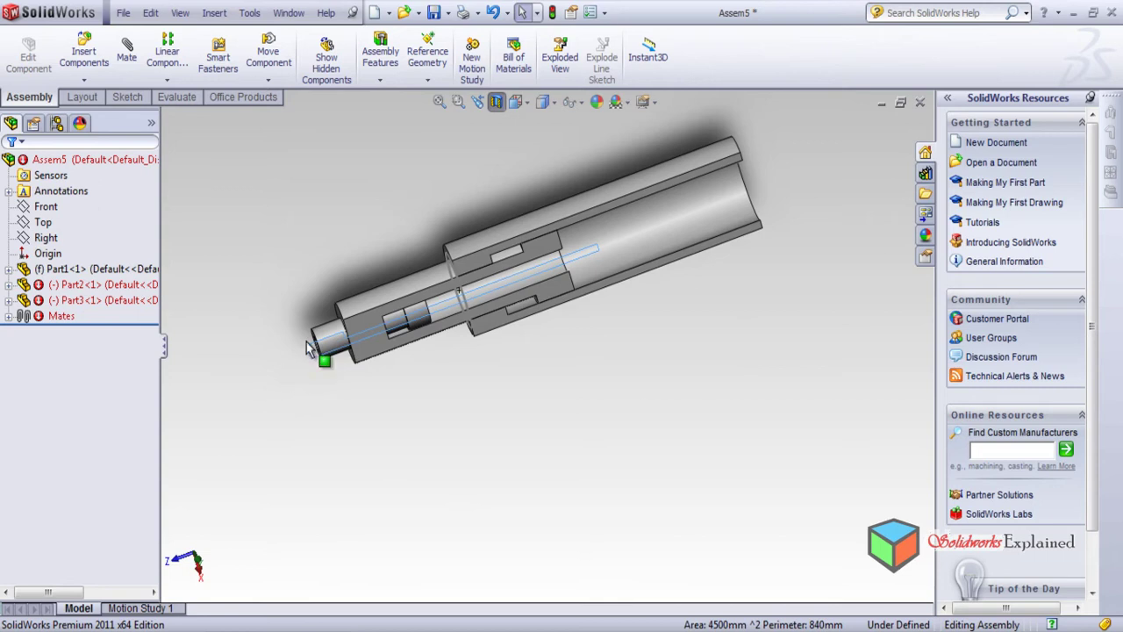
{"action": "scroll", "coordinate": [294, 342], "scroll_direction": "down", "scroll_amount": 5}
{"action": "left_click_drag", "start_coordinate": [386, 336], "coordinate": [51, 438]}
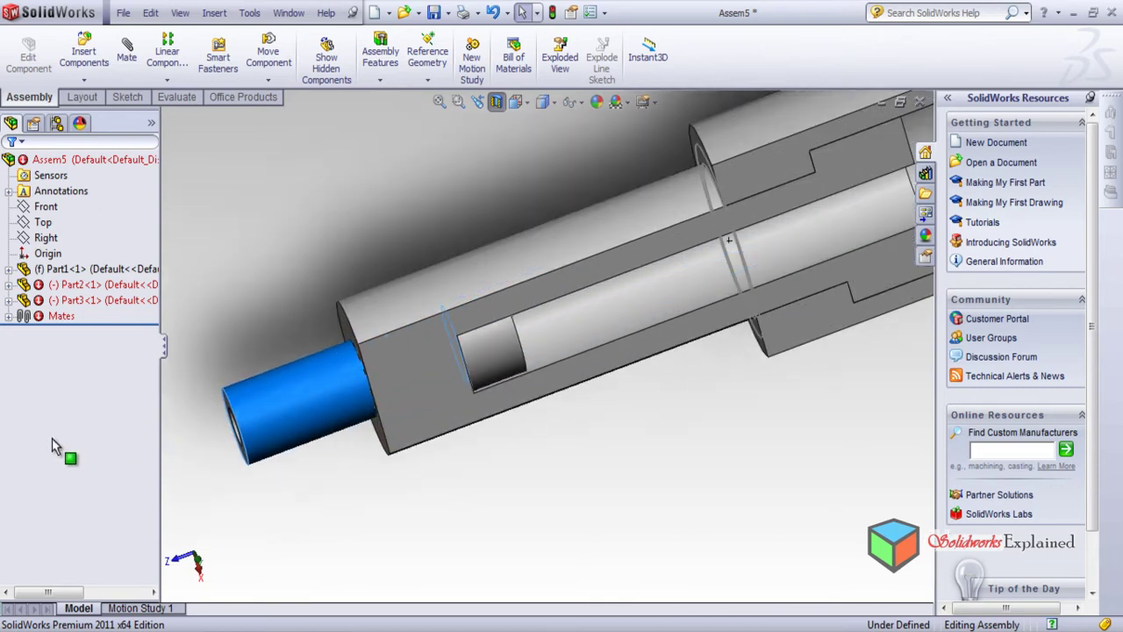
{"action": "mouse_move", "coordinate": [409, 373]}
{"action": "left_mouse_down"}
{"action": "mouse_move", "coordinate": [735, 318]}
{"action": "mouse_move", "coordinate": [951, 207]}
{"action": "mouse_move", "coordinate": [529, 322]}
{"action": "mouse_move", "coordinate": [316, 433]}
{"action": "mouse_move", "coordinate": [80, 477]}
{"action": "left_mouse_up"}
{"action": "scroll", "coordinate": [622, 336], "scroll_direction": "up", "scroll_amount": 6}
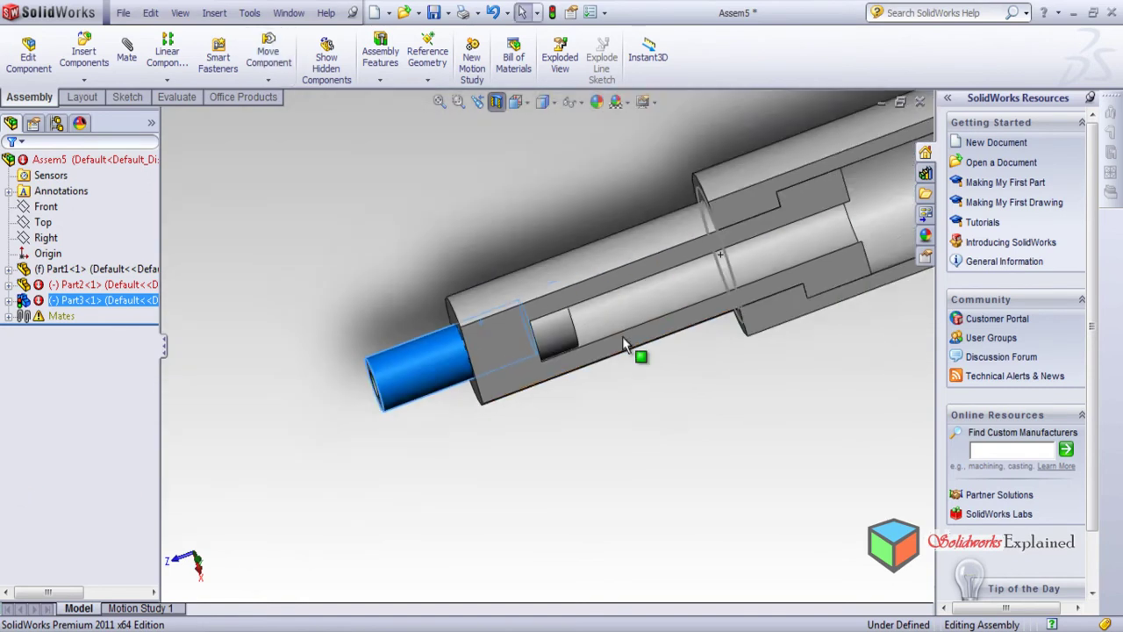
Turn off the section view and display the assembly as a wireframe.
{"action": "left_click", "coordinate": [497, 102]}
{"action": "middle_click_drag", "start_coordinate": [596, 491], "coordinate": [636, 425]}
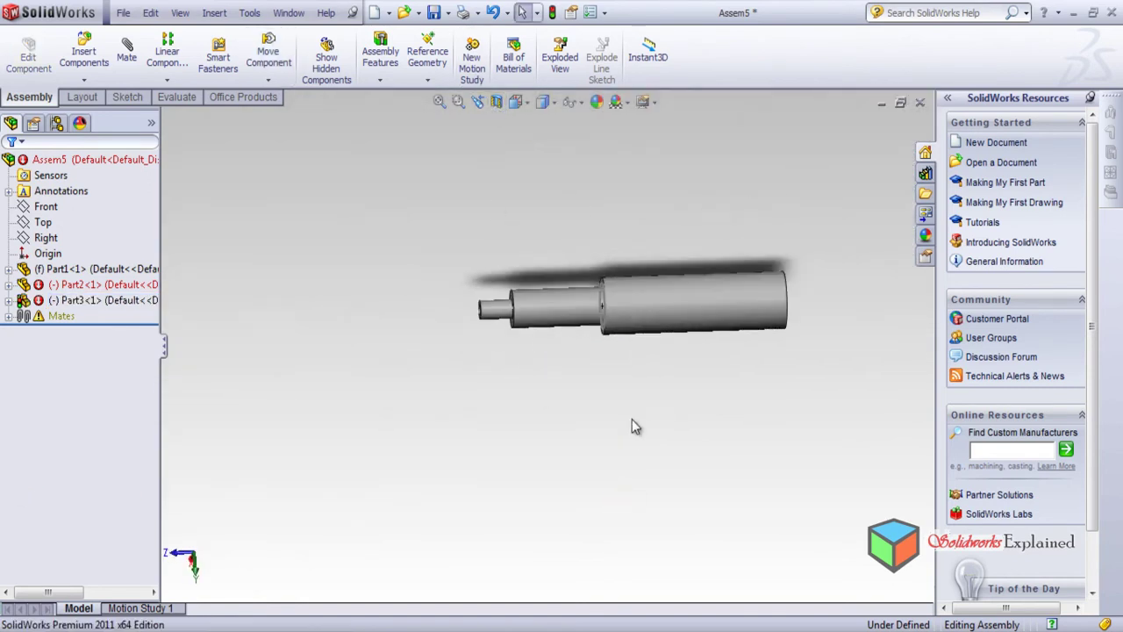
{"action": "left_click", "coordinate": [555, 103]}
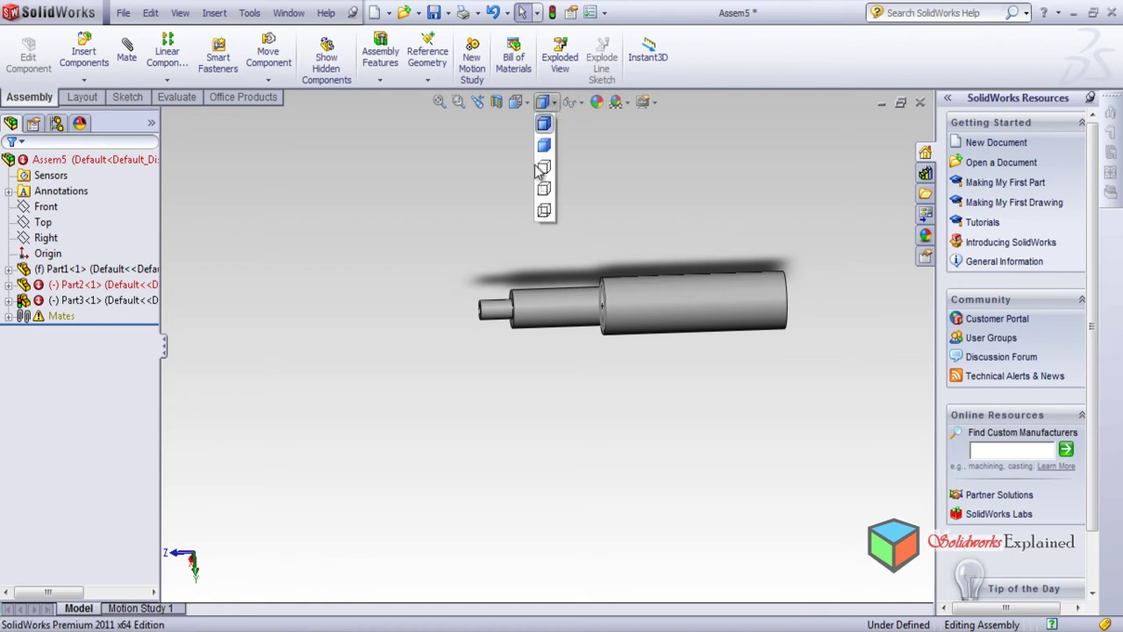
{"action": "left_click", "coordinate": [546, 211]}
{"action": "scroll", "coordinate": [689, 380], "scroll_direction": "down", "scroll_amount": 2}
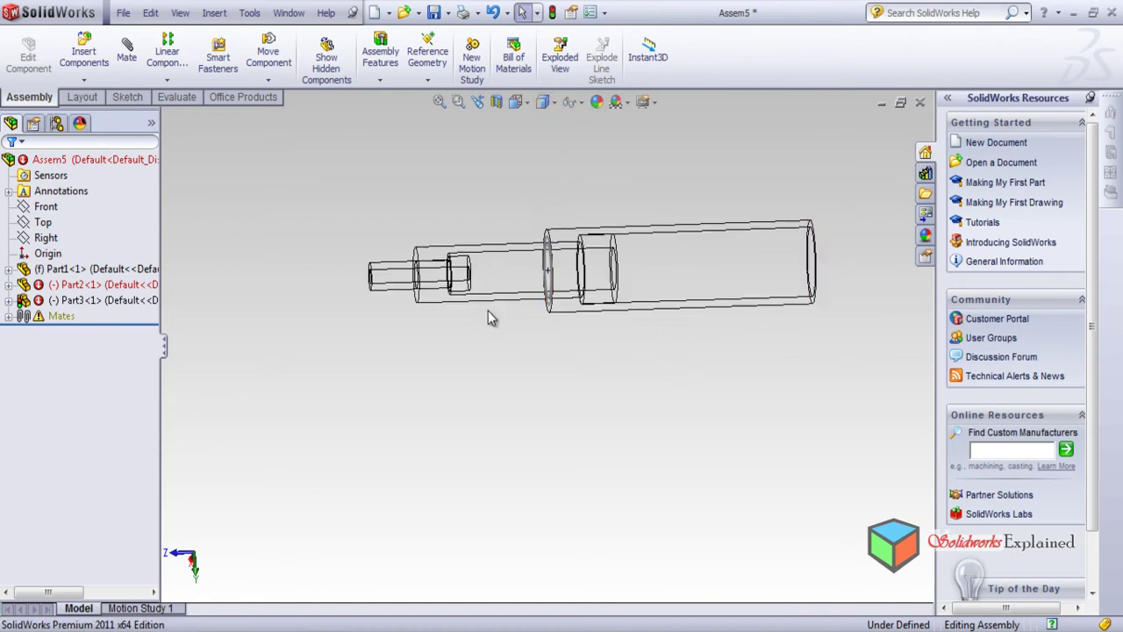
{"action": "scroll", "coordinate": [439, 299], "scroll_direction": "down", "scroll_amount": 1}
{"action": "scroll", "coordinate": [903, 206], "scroll_direction": "down", "scroll_amount": 2}
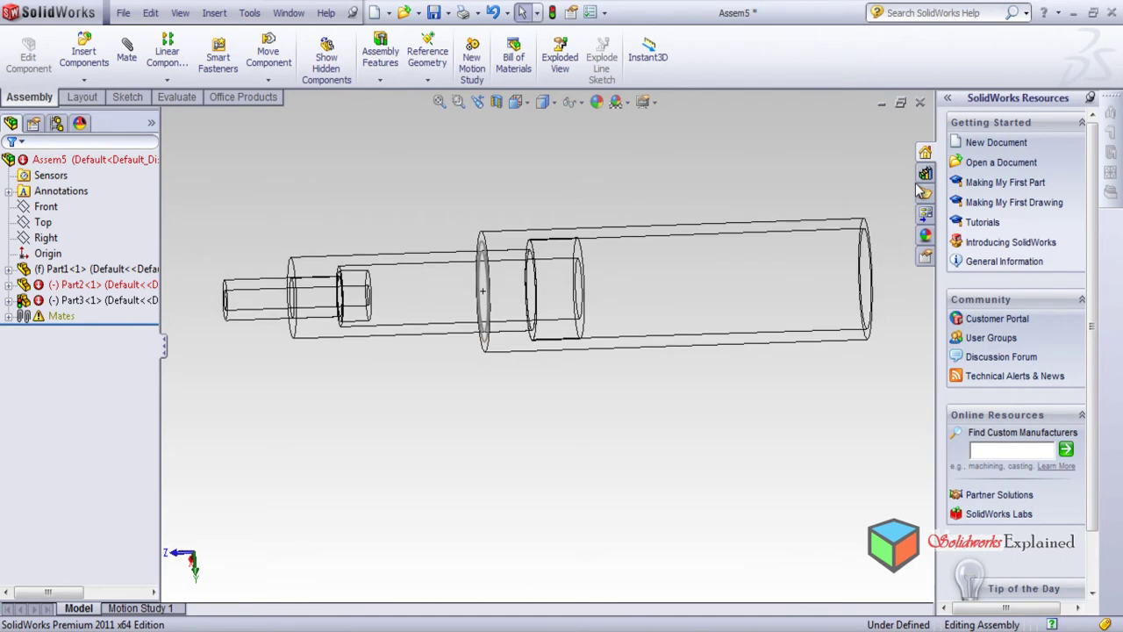
Slide Part3 in and out of Part2 to check its travel, and dismiss the antivirus update notice.
{"action": "left_click_drag", "start_coordinate": [250, 305], "coordinate": [162, 340]}
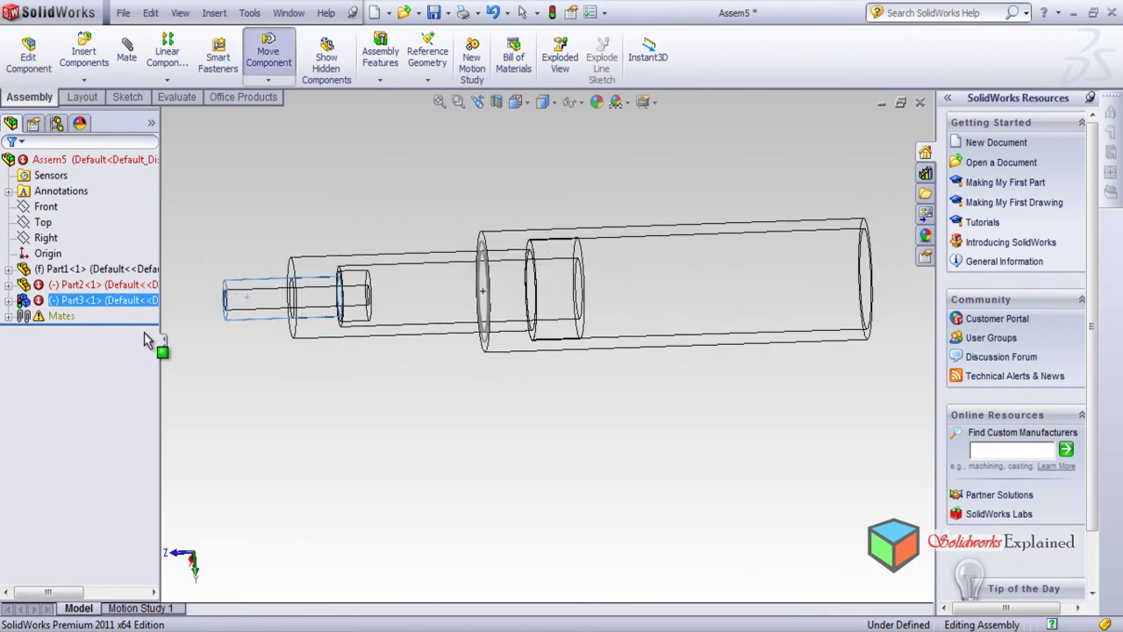
{"action": "left_click_drag", "start_coordinate": [281, 342], "coordinate": [641, 333]}
{"action": "left_click_drag", "start_coordinate": [491, 341], "coordinate": [205, 348]}
{"action": "key", "text": "Escape"}
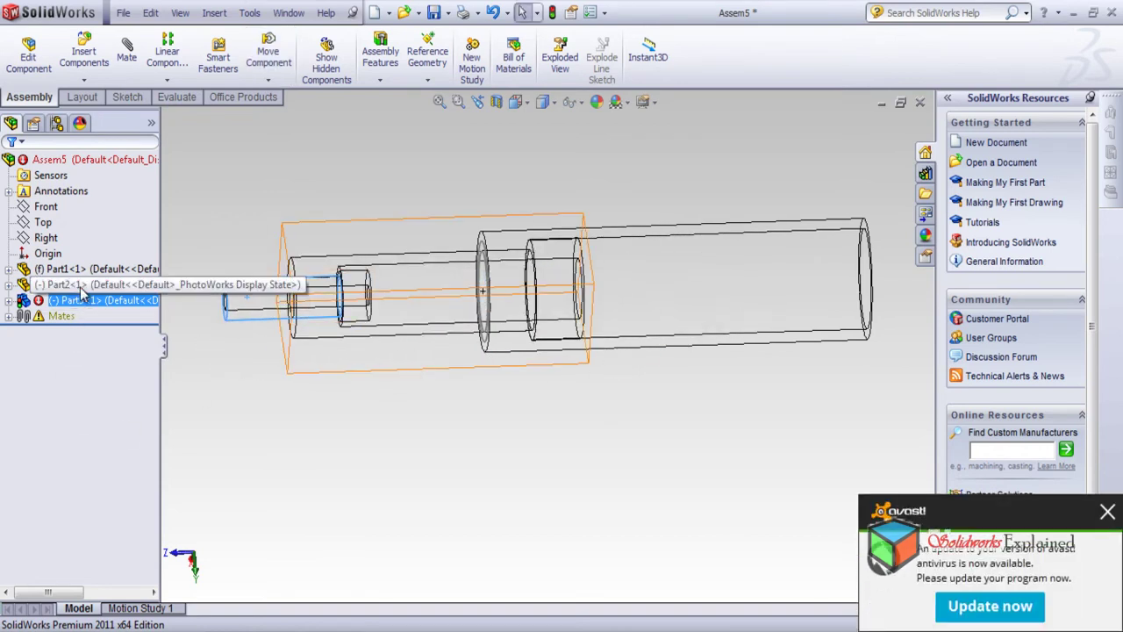
{"action": "left_click", "coordinate": [1107, 513]}
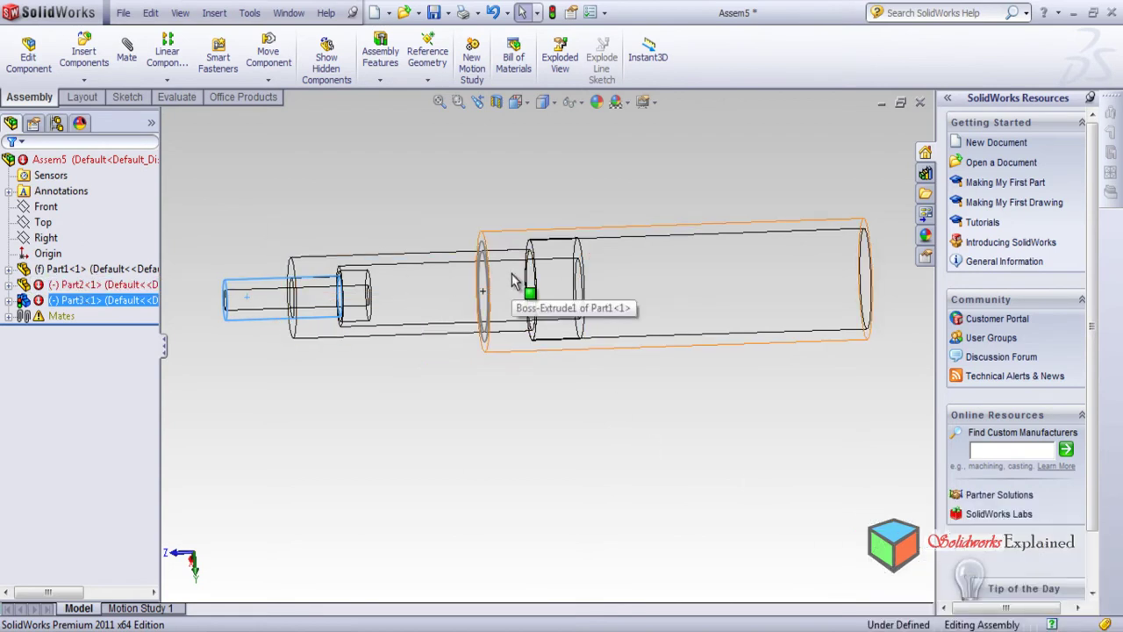
{"action": "mouse_move", "coordinate": [483, 298]}
{"action": "middle_mouse_down"}
{"action": "mouse_move", "coordinate": [527, 357]}
{"action": "mouse_move", "coordinate": [520, 309]}
{"action": "mouse_move", "coordinate": [529, 400]}
{"action": "mouse_move", "coordinate": [485, 296]}
{"action": "middle_mouse_up"}
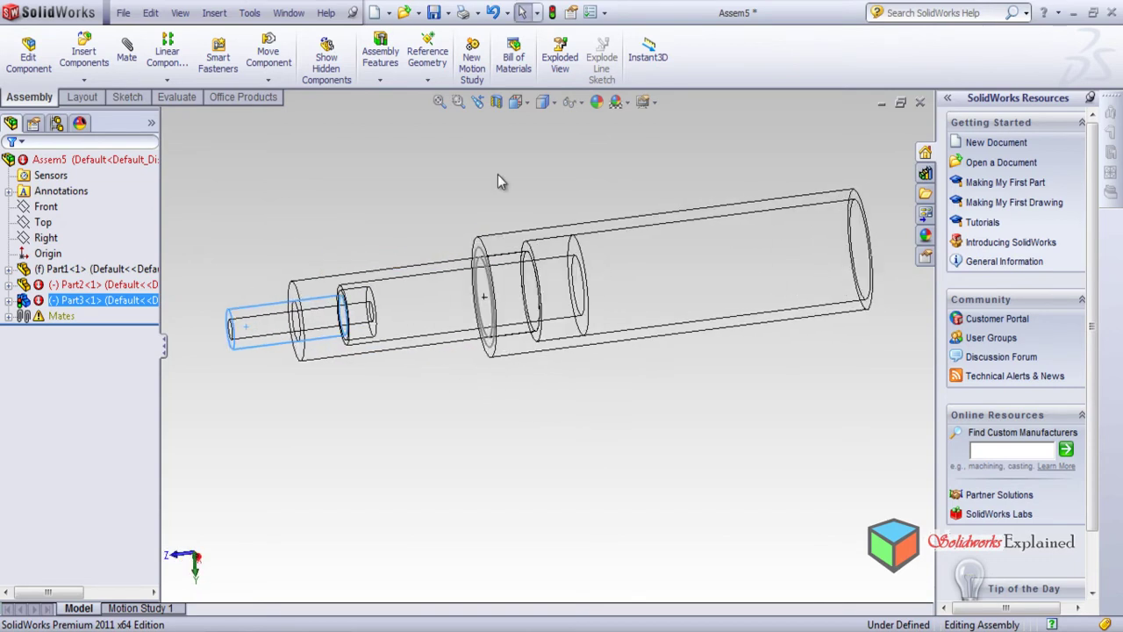
Switch to the Right view and slide Part3 inward until the telescope is collapsed inside Part1.
{"action": "left_click", "coordinate": [544, 104]}
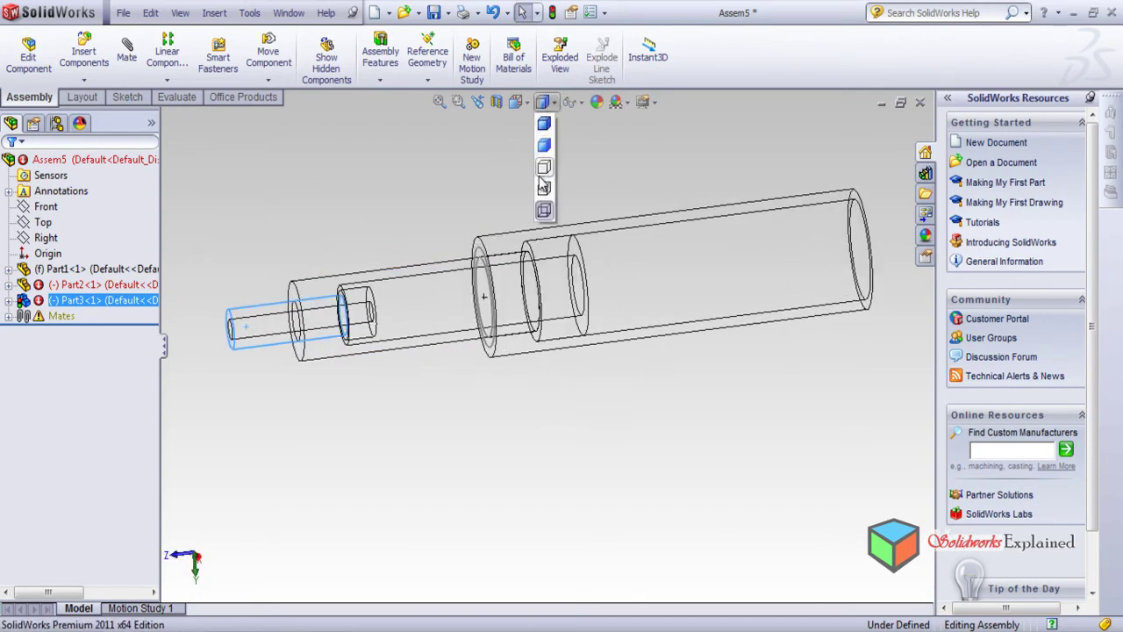
{"action": "mouse_move", "coordinate": [515, 101]}
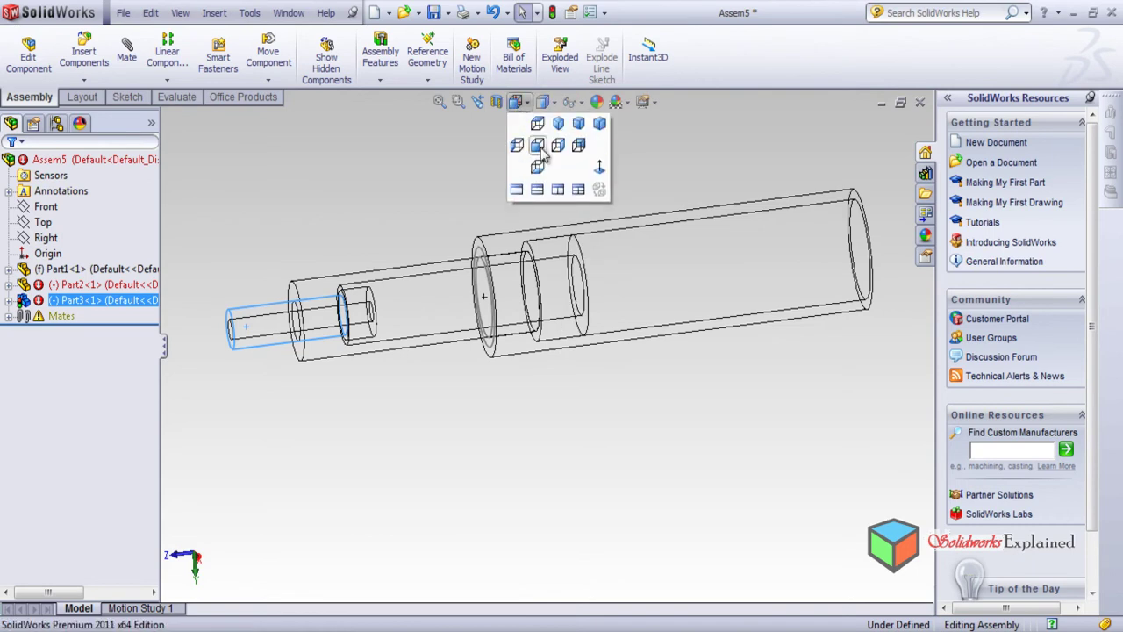
{"action": "left_click", "coordinate": [558, 145]}
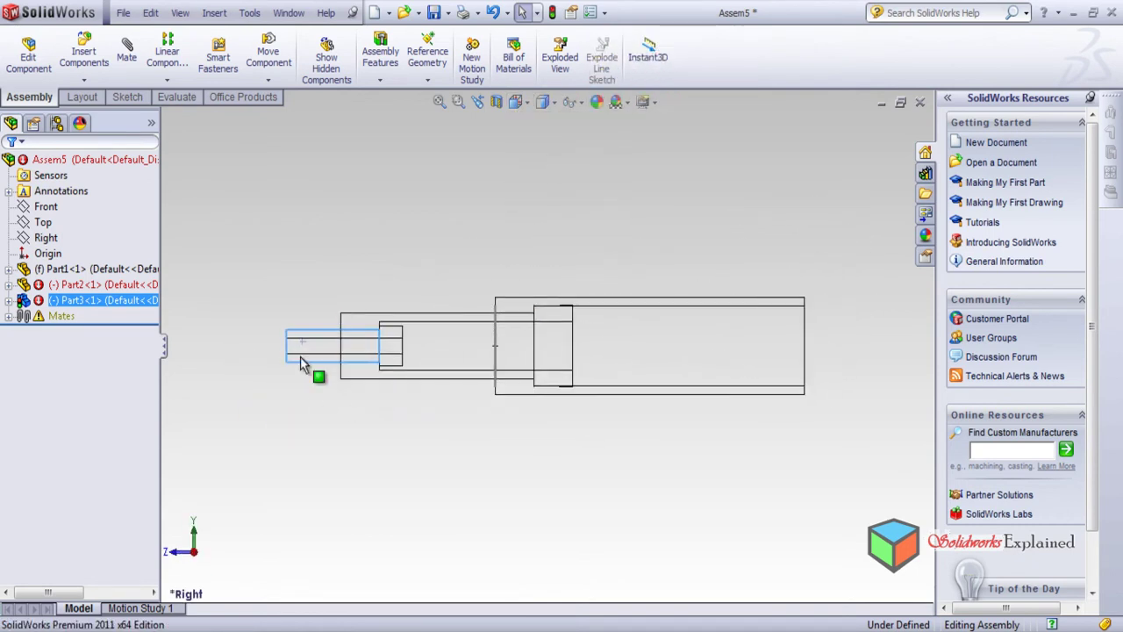
{"action": "left_click_drag", "start_coordinate": [300, 362], "coordinate": [608, 383]}
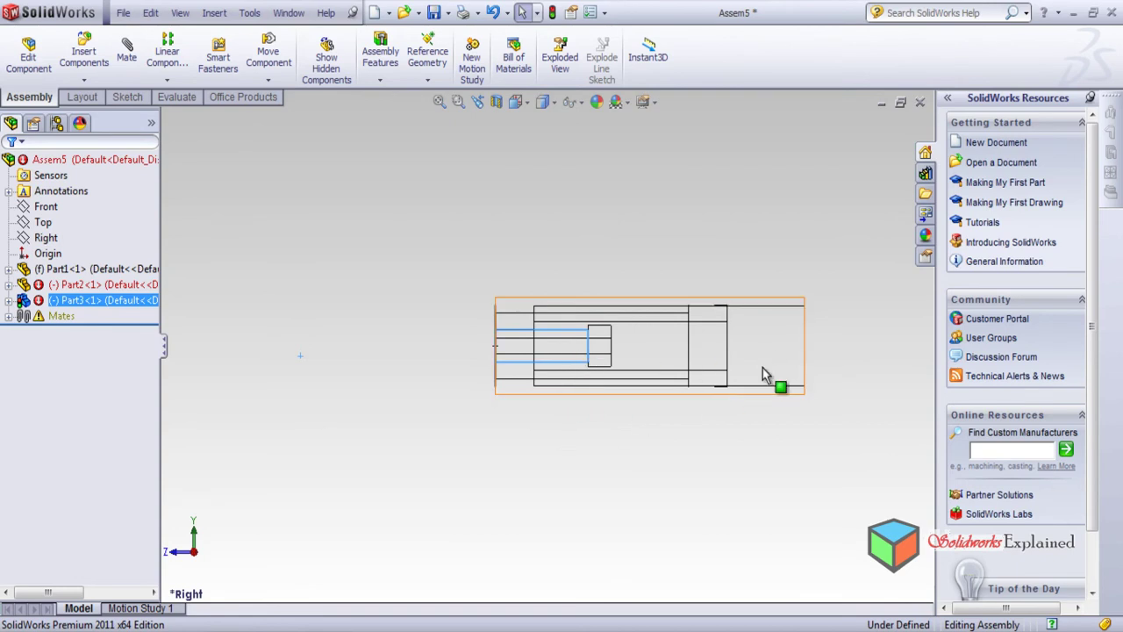
Try to pull Part3 back out of the collapsed telescope while staying in the Right view.
{"action": "left_click_drag", "start_coordinate": [519, 349], "coordinate": [465, 367]}
{"action": "left_click_drag", "start_coordinate": [553, 365], "coordinate": [439, 371]}
{"action": "left_click", "coordinate": [278, 354]}
{"action": "left_click_drag", "start_coordinate": [519, 358], "coordinate": [476, 371]}
{"action": "left_click", "coordinate": [553, 373]}
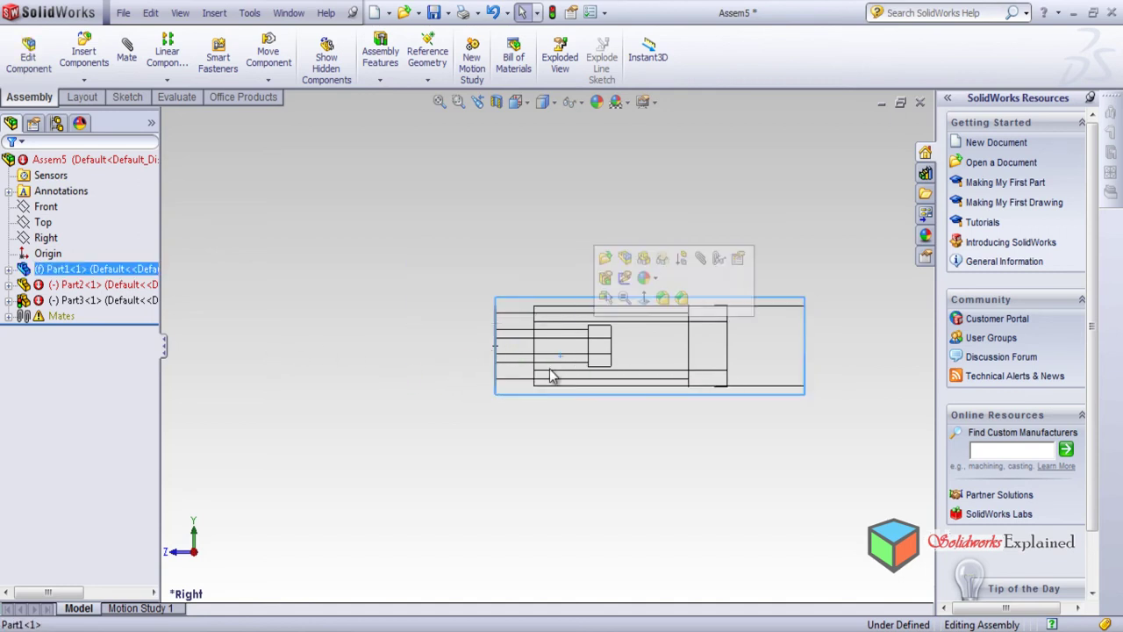
{"action": "left_click_drag", "start_coordinate": [551, 371], "coordinate": [441, 392]}
Pull Part3 by its end face to extend the telescope fully, and push it back inside Part1 in an angled view.
{"action": "middle_click_drag", "start_coordinate": [441, 392], "coordinate": [455, 400]}
{"action": "middle_click_drag", "start_coordinate": [530, 356], "coordinate": [514, 443]}
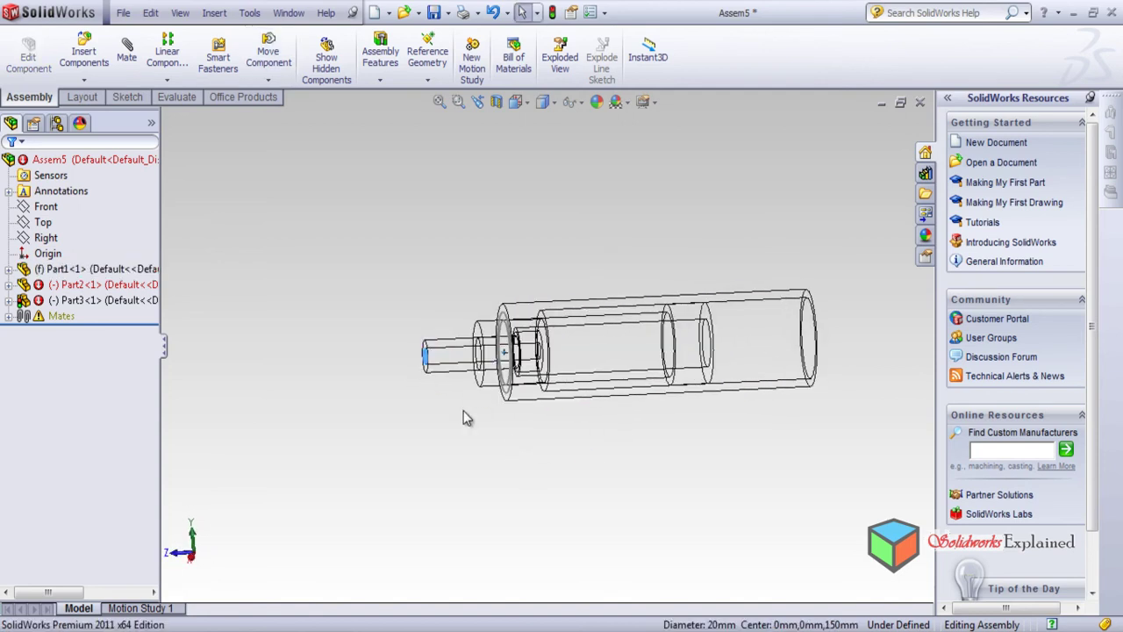
{"action": "left_click_drag", "start_coordinate": [433, 364], "coordinate": [246, 381]}
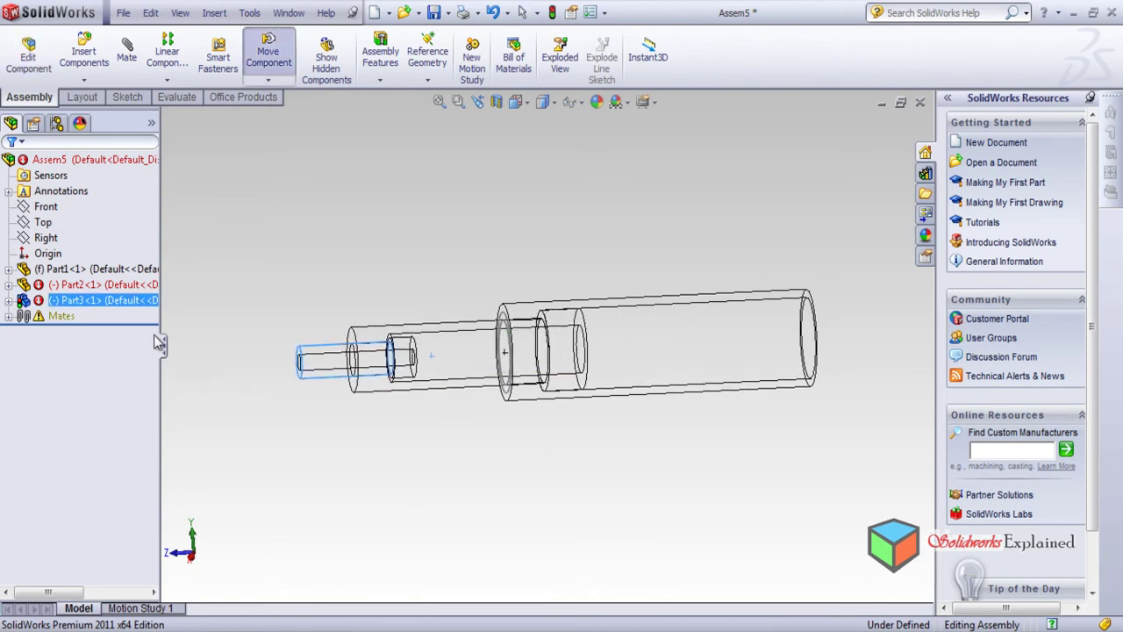
{"action": "key", "text": "Escape"}
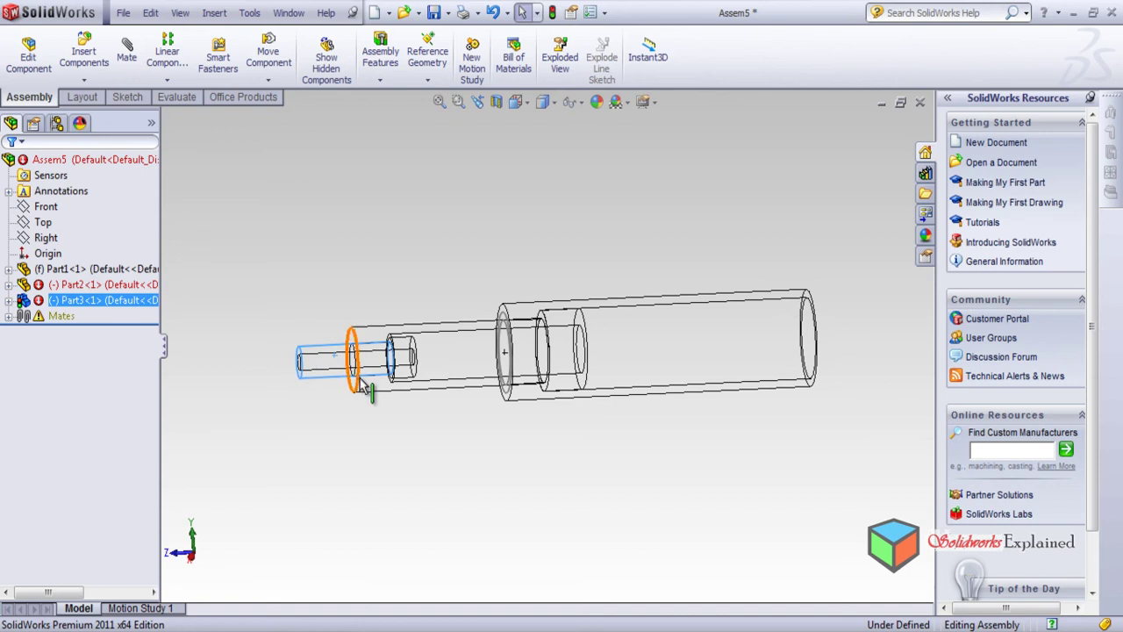
{"action": "left_click_drag", "start_coordinate": [311, 368], "coordinate": [599, 375]}
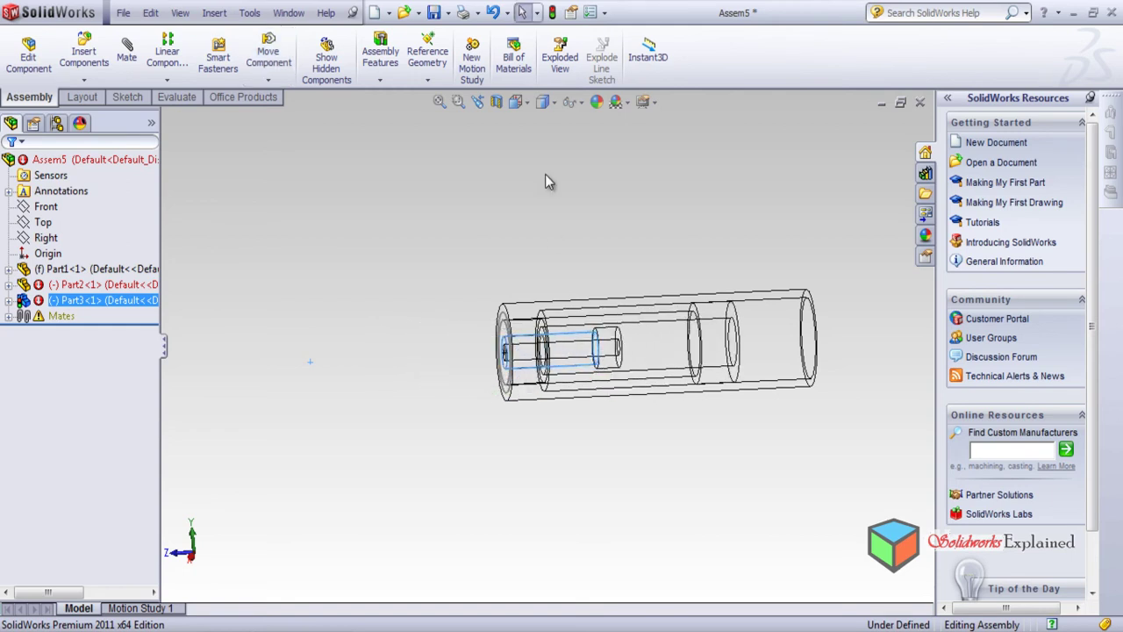
Display the assembly shaded with edges and pull Part3 outward to its end stop so the telescope is fully extended.
{"action": "left_click", "coordinate": [546, 102]}
{"action": "left_click", "coordinate": [541, 123]}
{"action": "left_click_drag", "start_coordinate": [503, 354], "coordinate": [412, 359]}
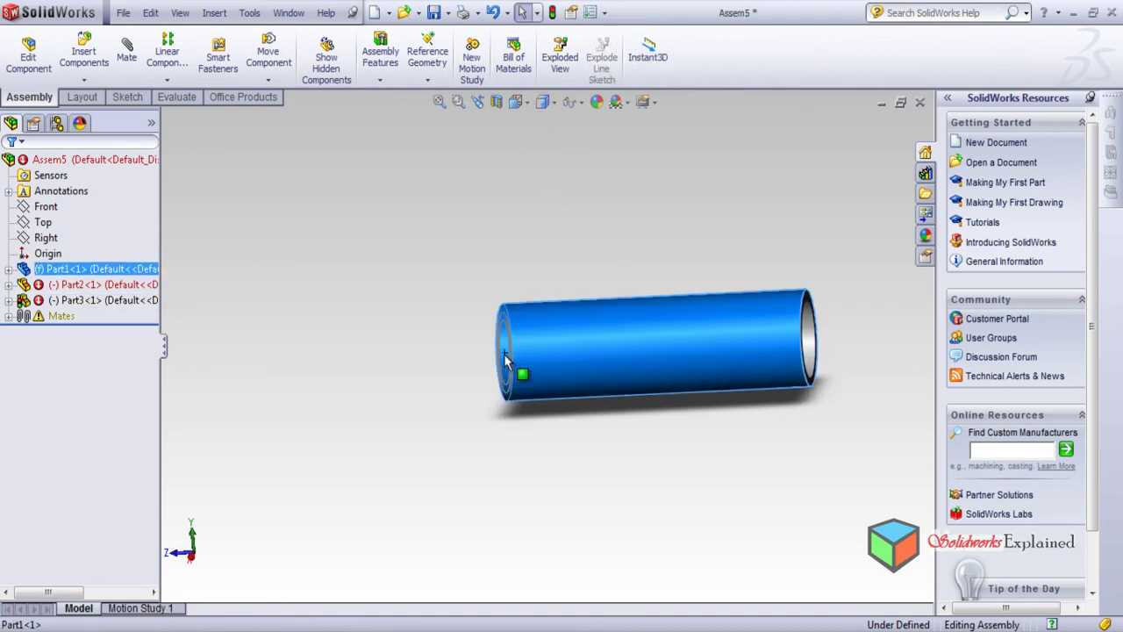
{"action": "left_click_drag", "start_coordinate": [505, 365], "coordinate": [184, 421]}
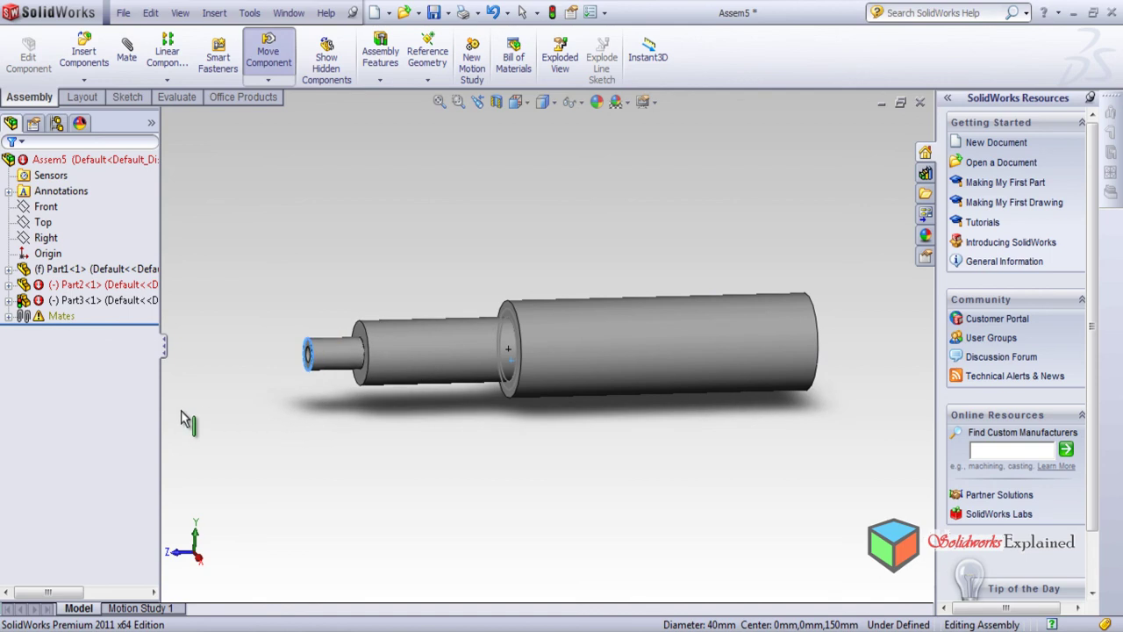
{"action": "left_click_drag", "start_coordinate": [308, 418], "coordinate": [185, 424]}
{"action": "middle_click_drag", "start_coordinate": [441, 500], "coordinate": [401, 567]}
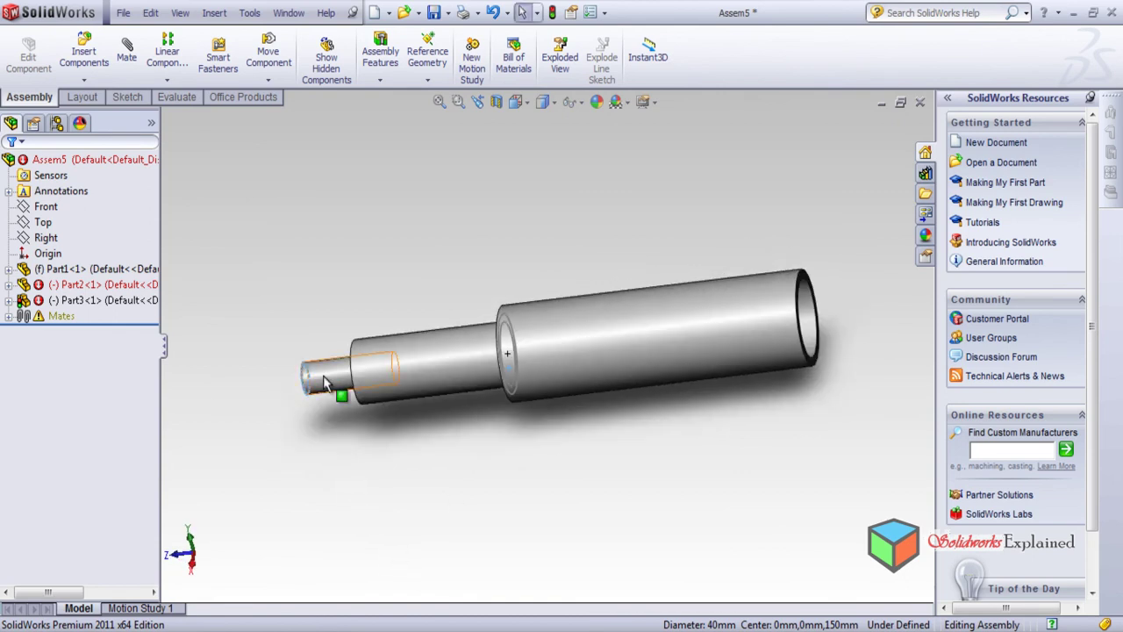
{"action": "left_click_drag", "start_coordinate": [324, 383], "coordinate": [266, 420]}
{"action": "middle_click_drag", "start_coordinate": [266, 420], "coordinate": [261, 280]}
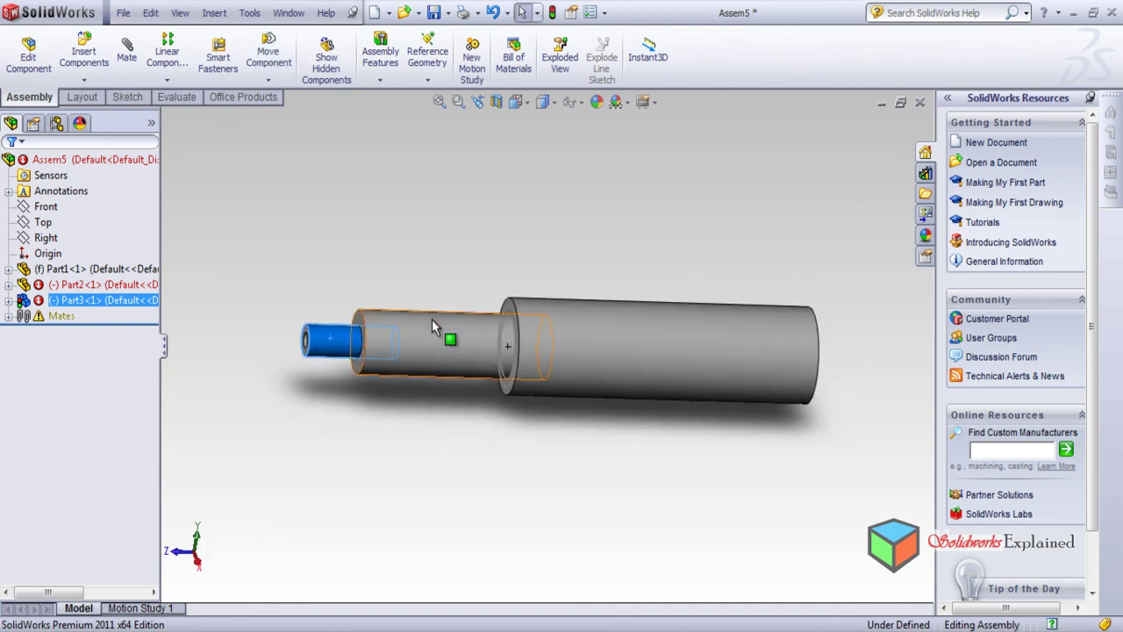